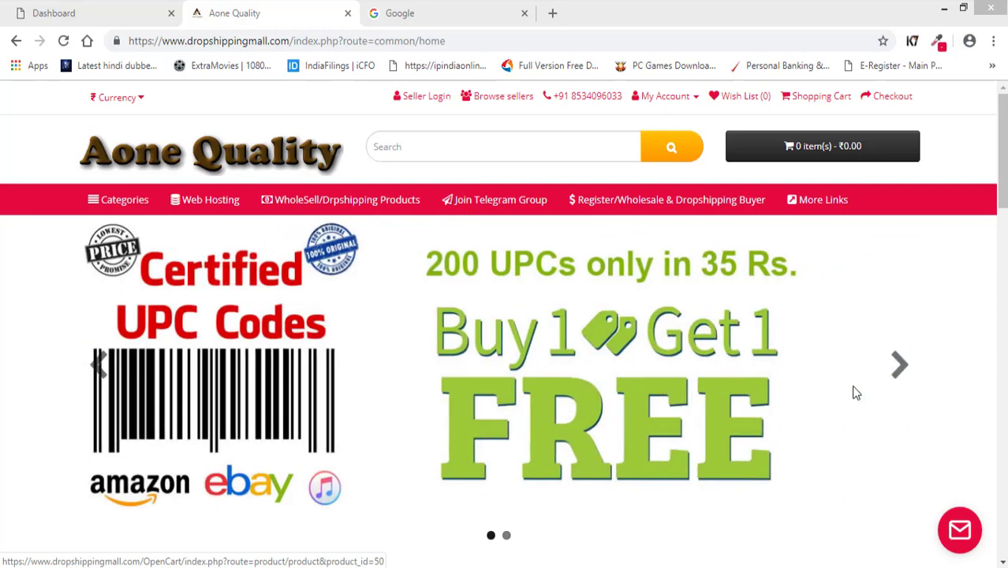
Go to the Seller Login page and open the 'Register Here' new-seller form.
left_click(425, 96)
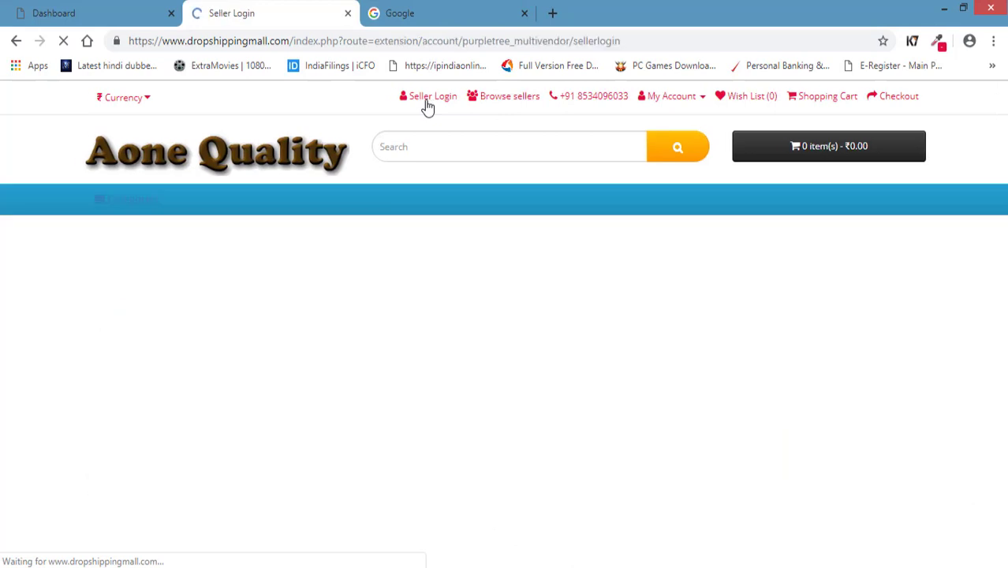
scroll(225, 378, "down", 3)
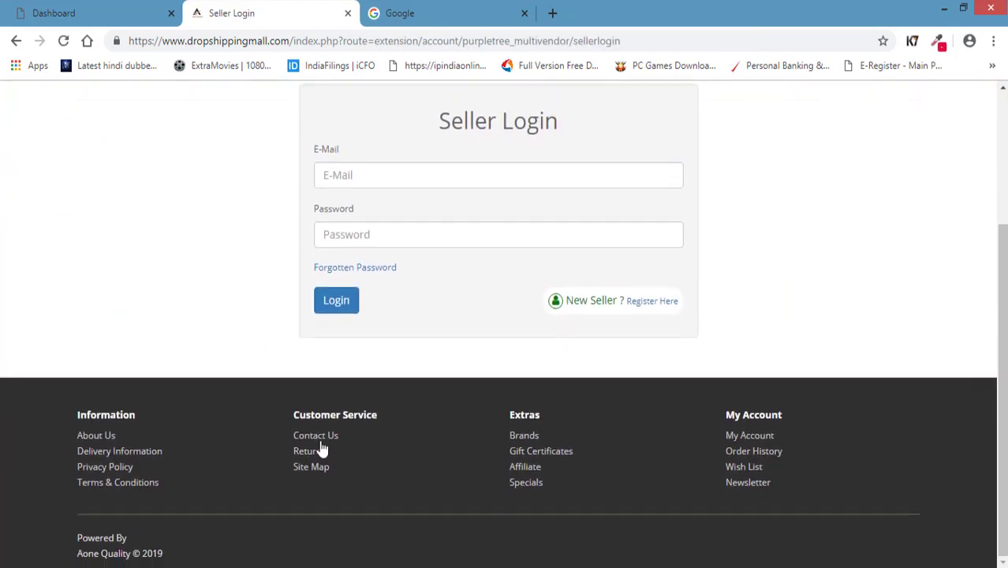
left_click(624, 309)
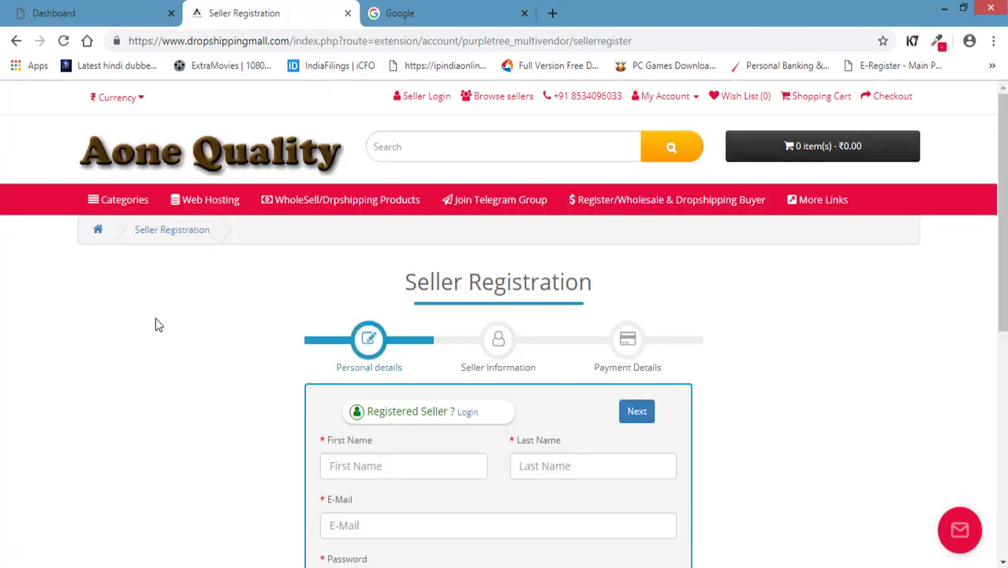
Look over the blank Seller Registration form, then return to Seller Login without registering.
scroll(387, 457, "down", 5)
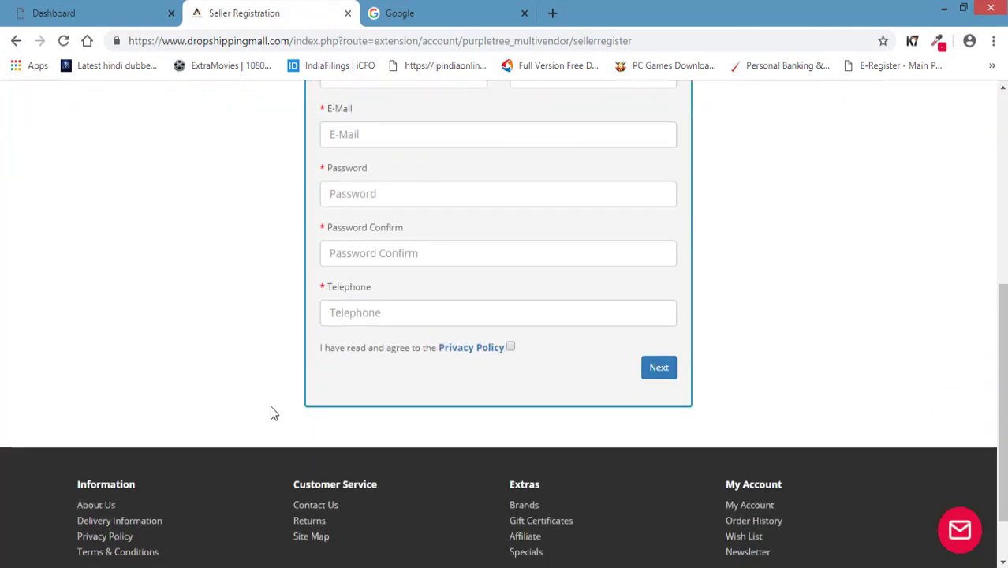
scroll(269, 409, "up", 3)
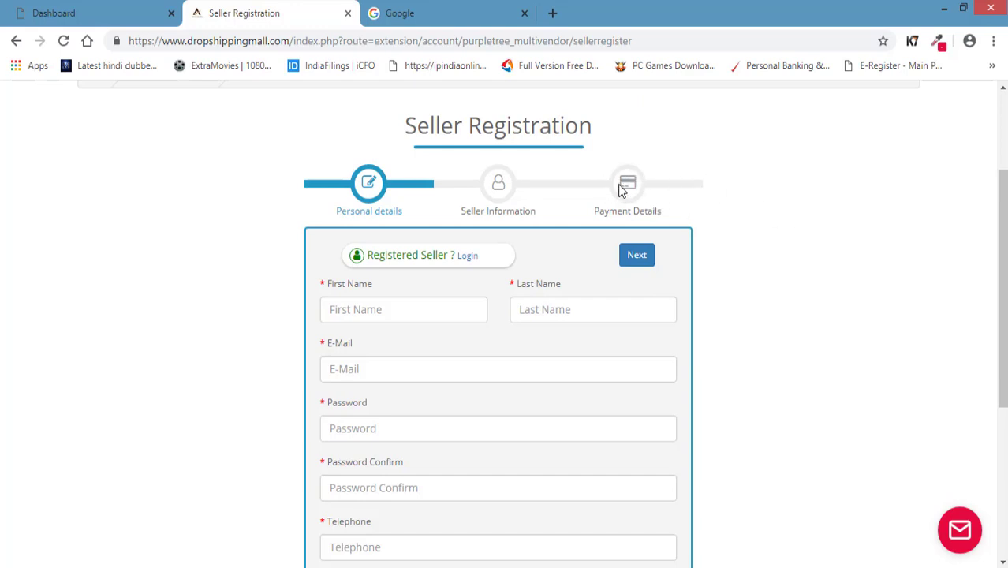
scroll(740, 329, "up", 2)
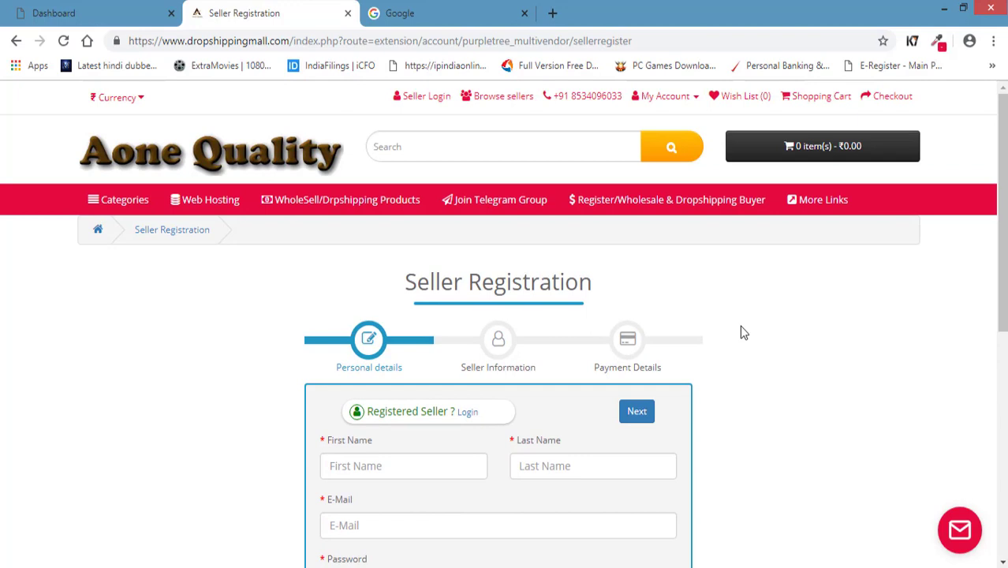
scroll(742, 331, "down", 3)
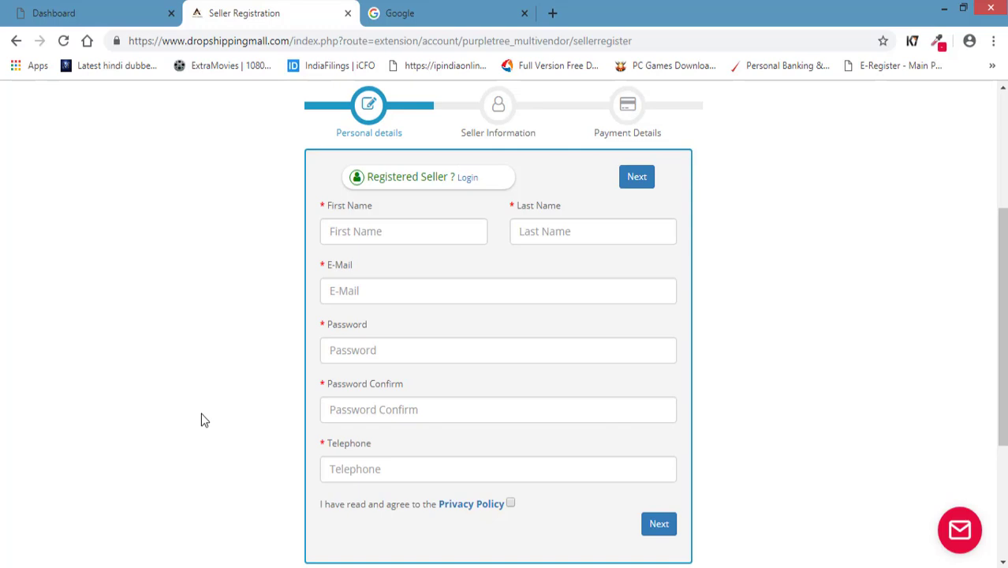
scroll(202, 406, "up", 3)
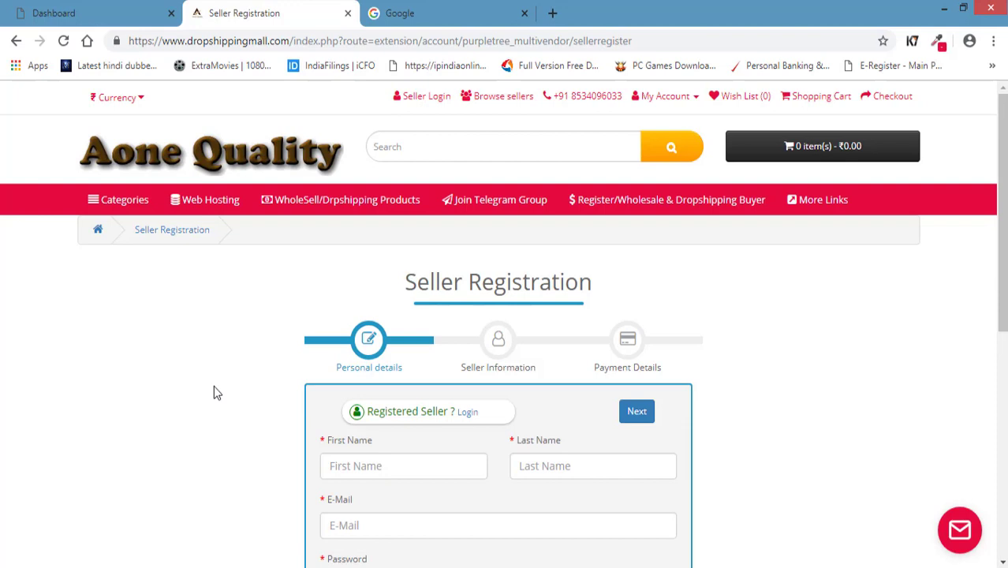
left_click(678, 97)
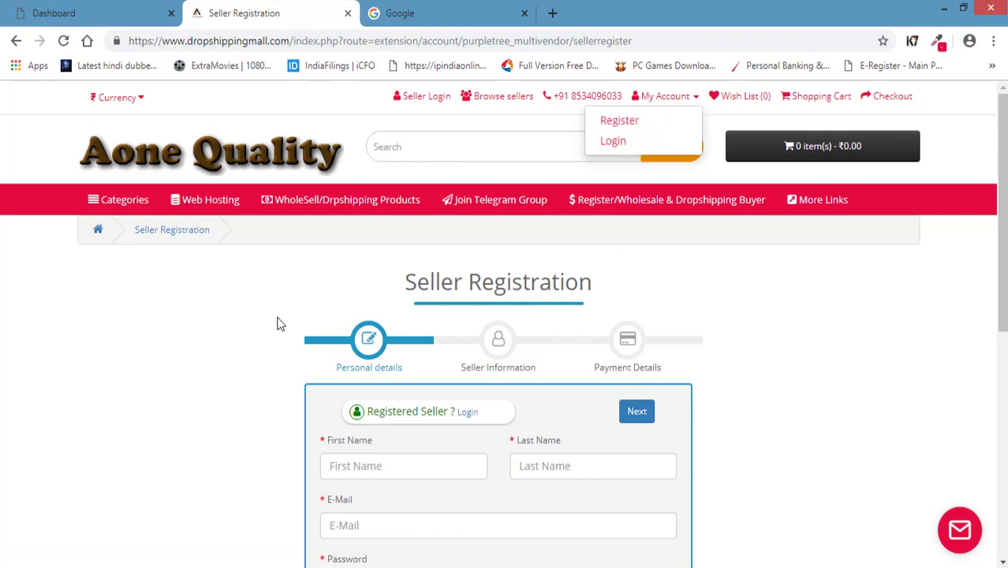
left_click(426, 97)
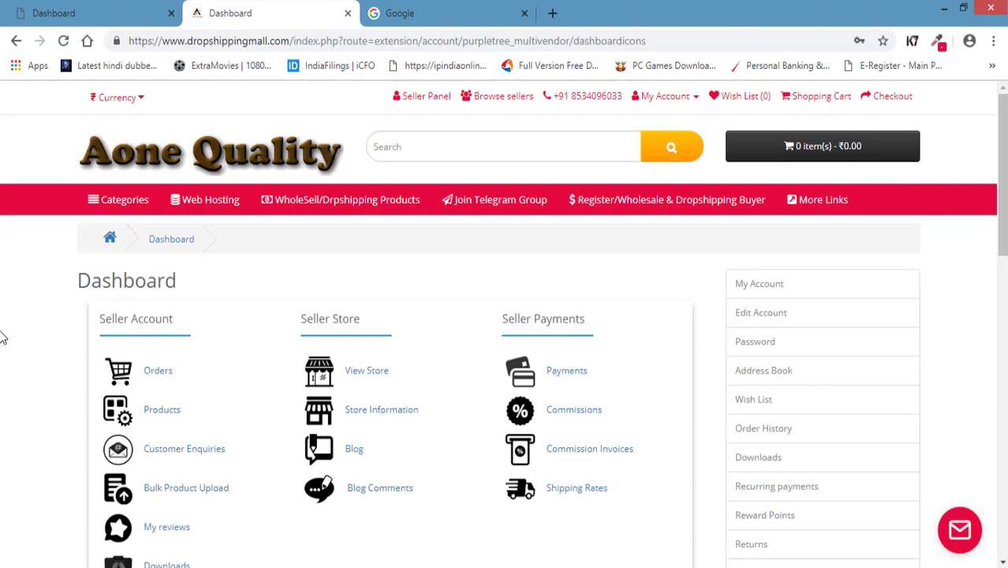
Scroll through the Dashboard's Seller Account, Seller Store and Seller Payments sections and Seller Options list.
scroll(79, 353, "down", 10)
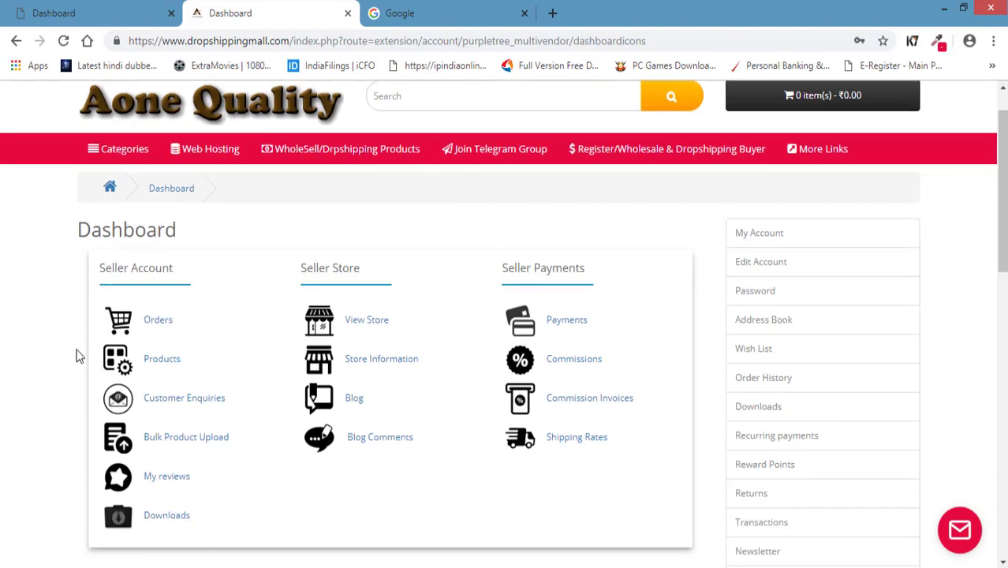
scroll(365, 416, "up", 10)
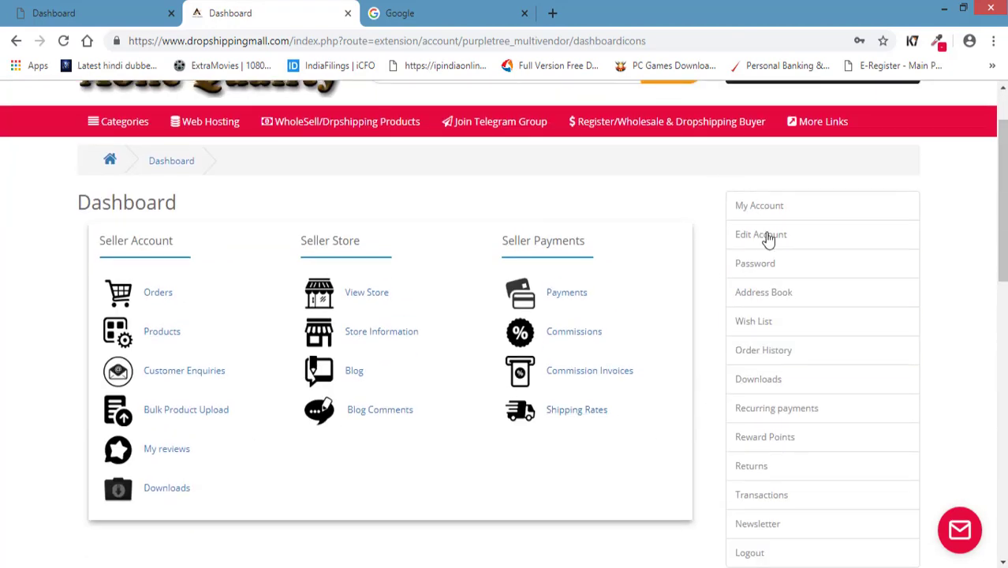
scroll(826, 423, "down", 4)
scroll(791, 320, "up", 3)
scroll(677, 338, "down", 7)
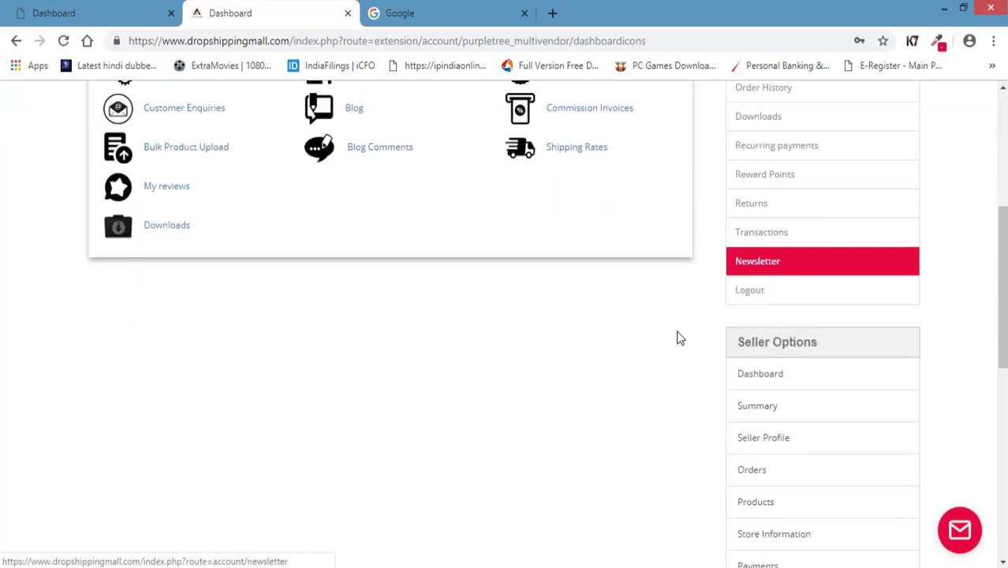
scroll(565, 380, "up", 6)
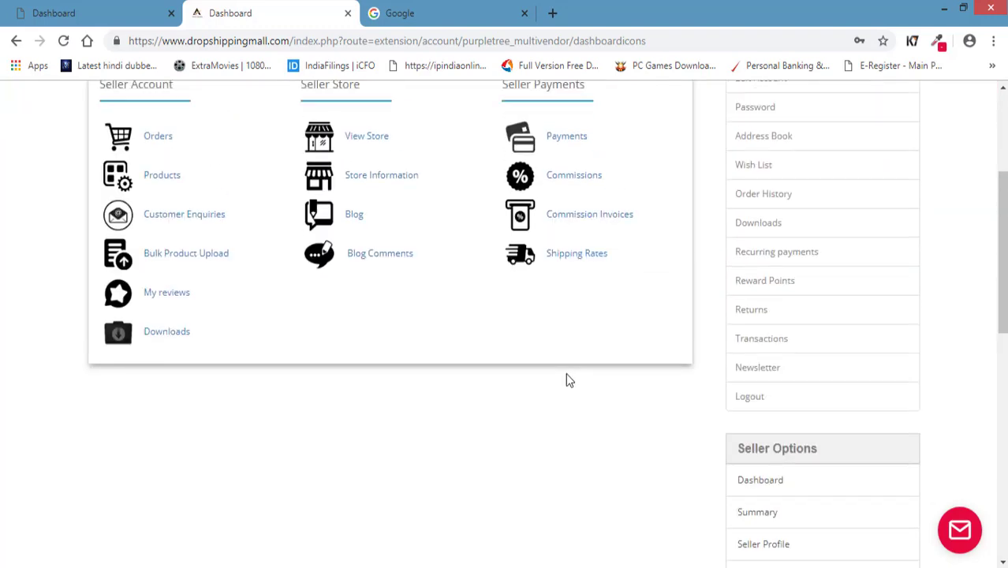
scroll(772, 234, "down", 5)
scroll(445, 403, "up", 8)
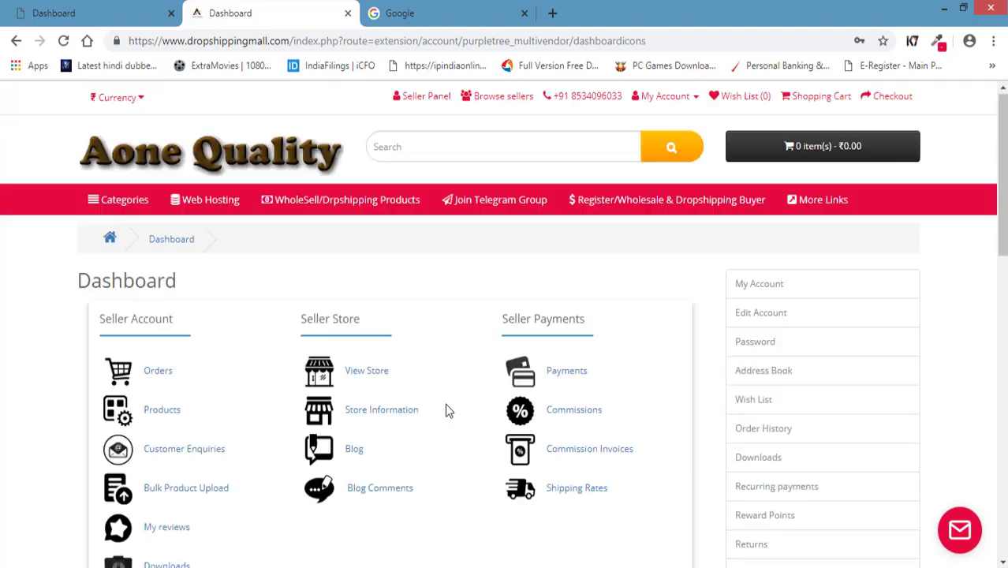
scroll(153, 294, "down", 2)
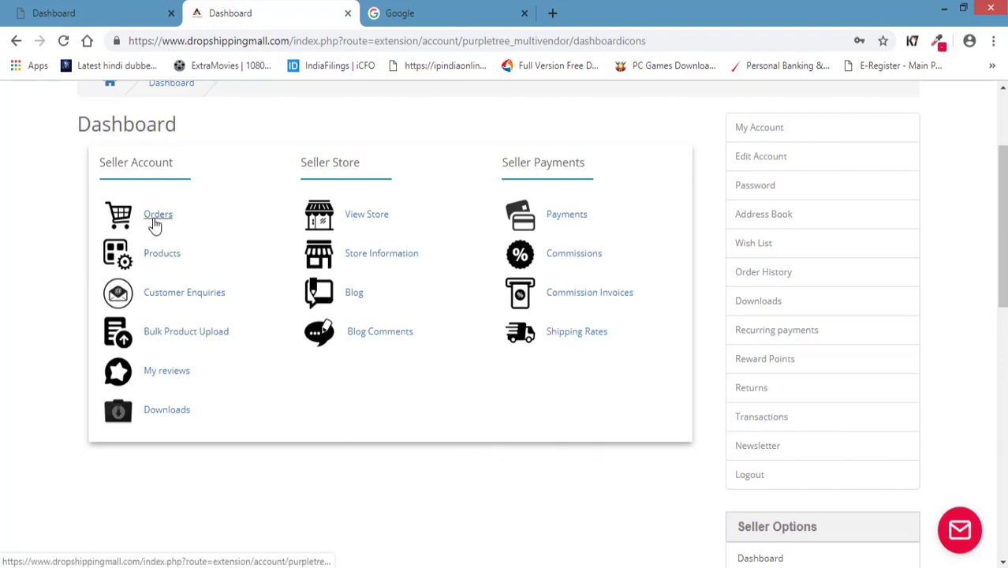
Open the View Store link in a new browser tab and switch to it.
right_click(371, 219)
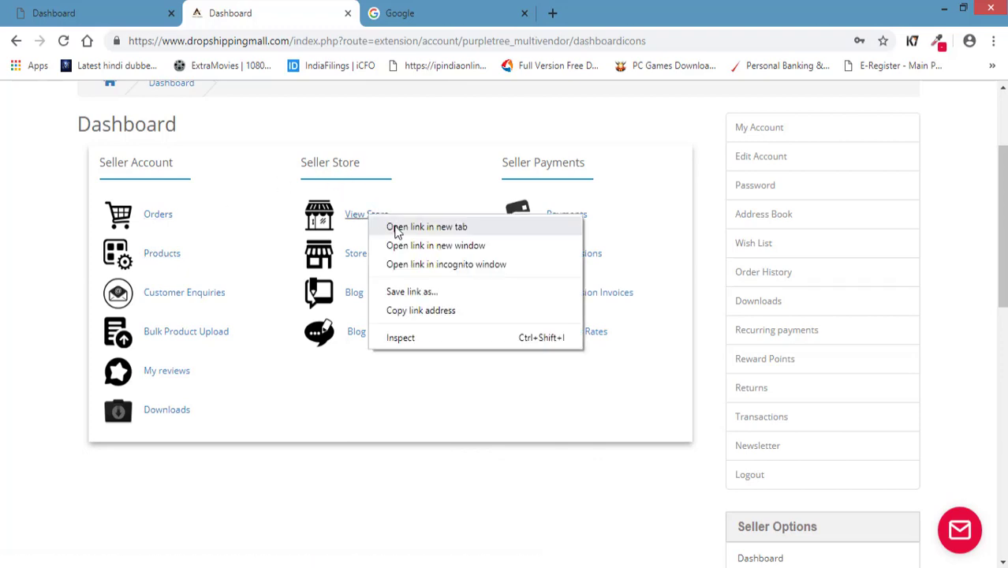
left_click(396, 226)
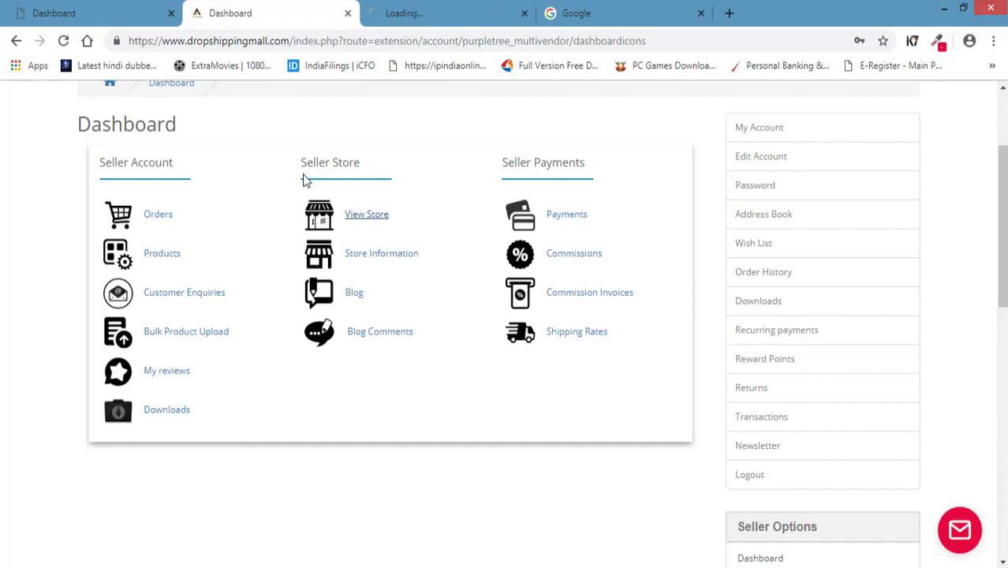
left_click(451, 19)
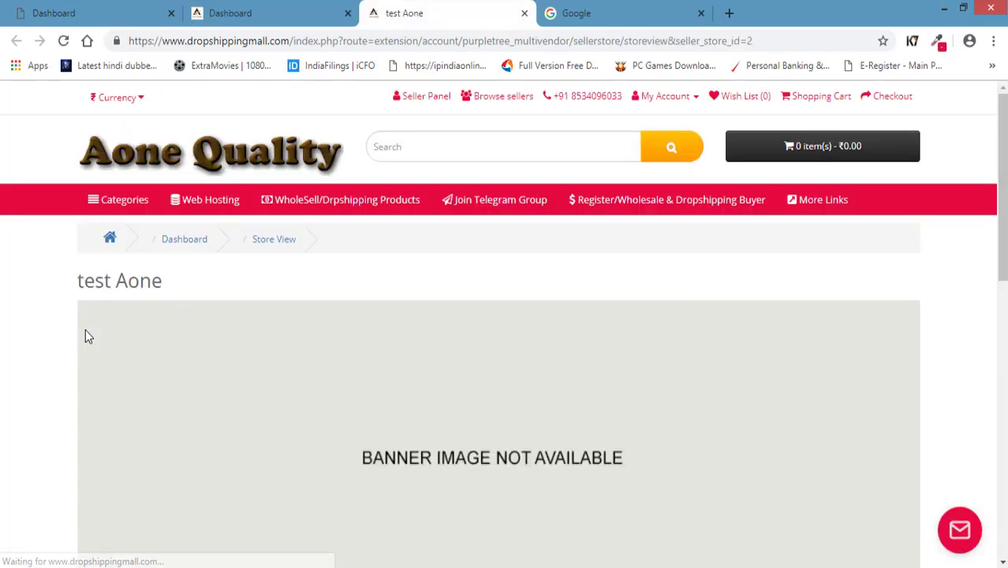
Review the empty 'test Aone' store page, then return to the Dashboard tab.
scroll(87, 331, "down", 4)
scroll(123, 313, "up", 1)
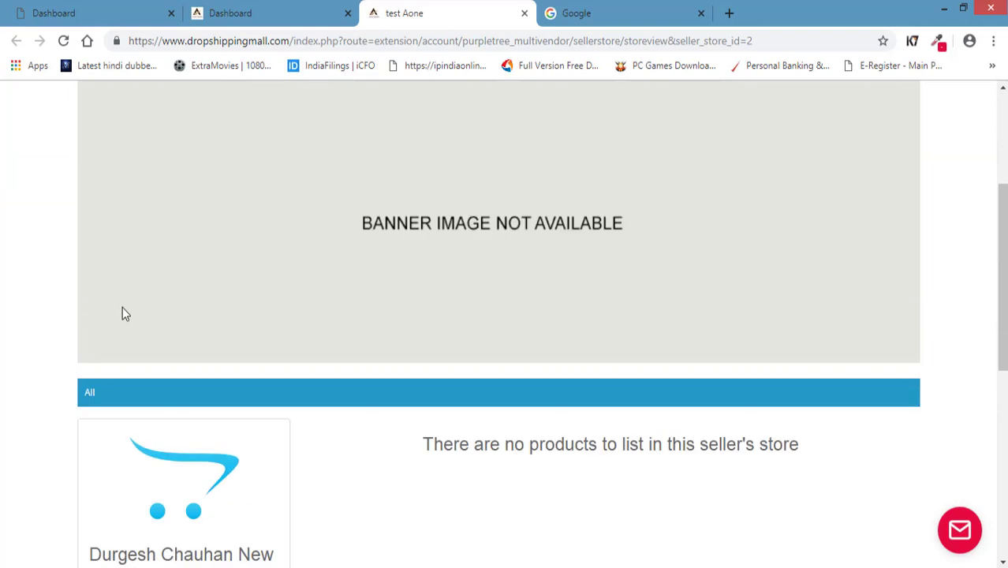
scroll(95, 308, "down", 5)
scroll(111, 347, "up", 3)
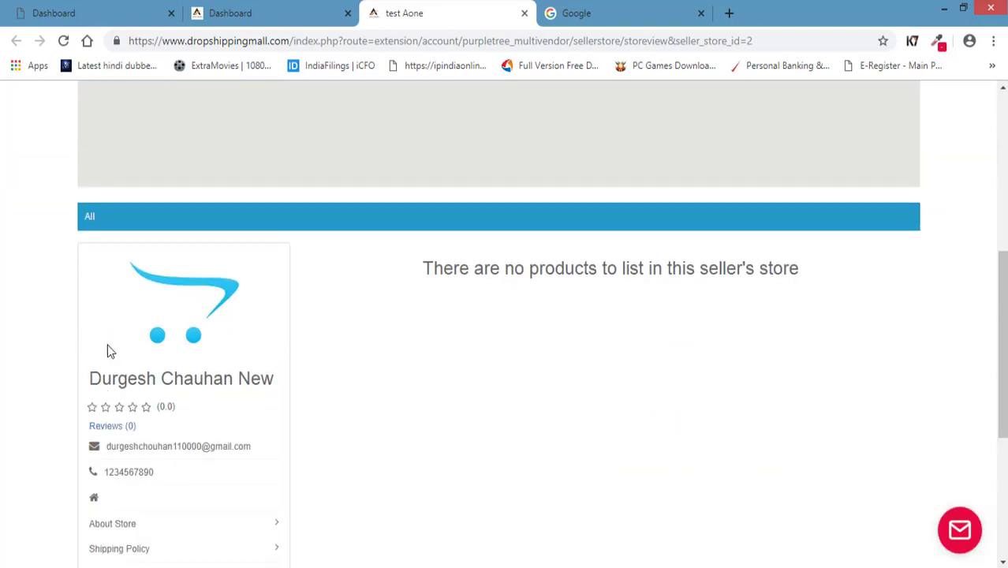
scroll(108, 346, "down", 3)
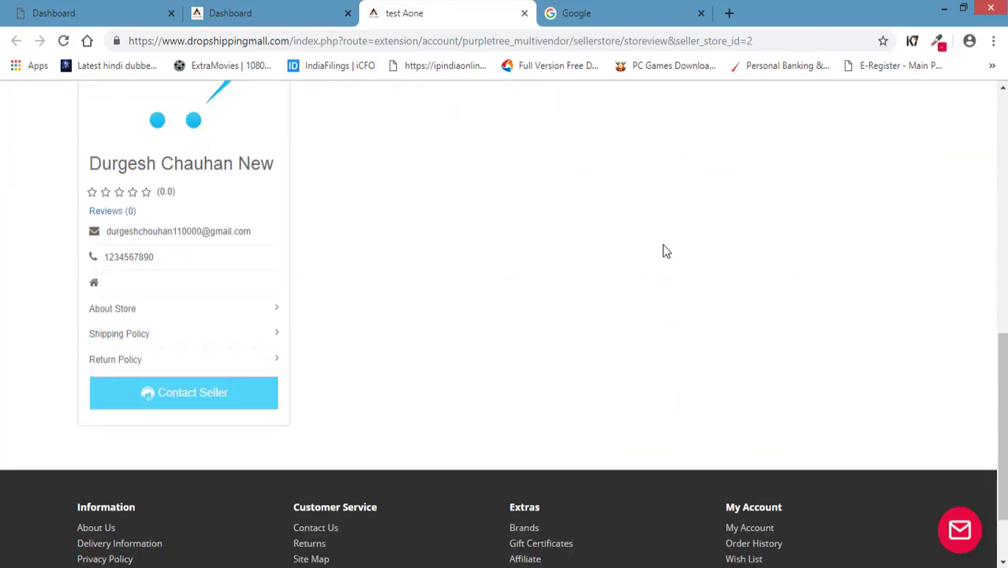
scroll(509, 353, "up", 7)
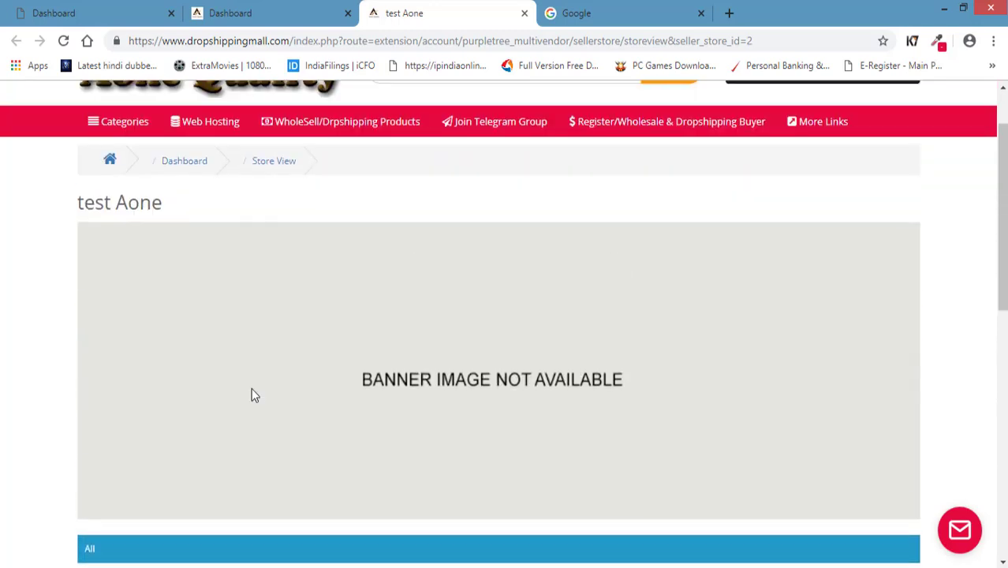
scroll(246, 389, "up", 1)
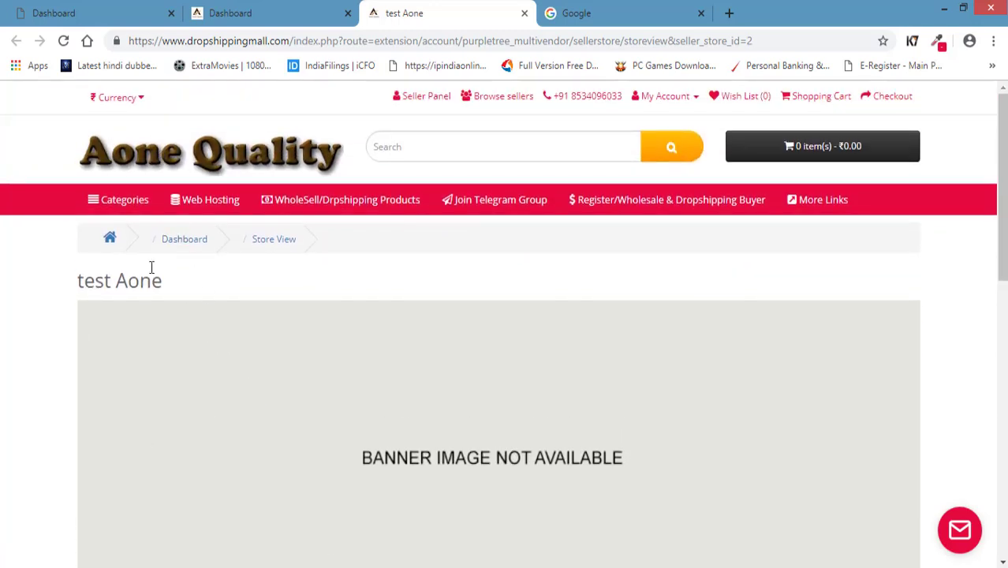
left_click(251, 16)
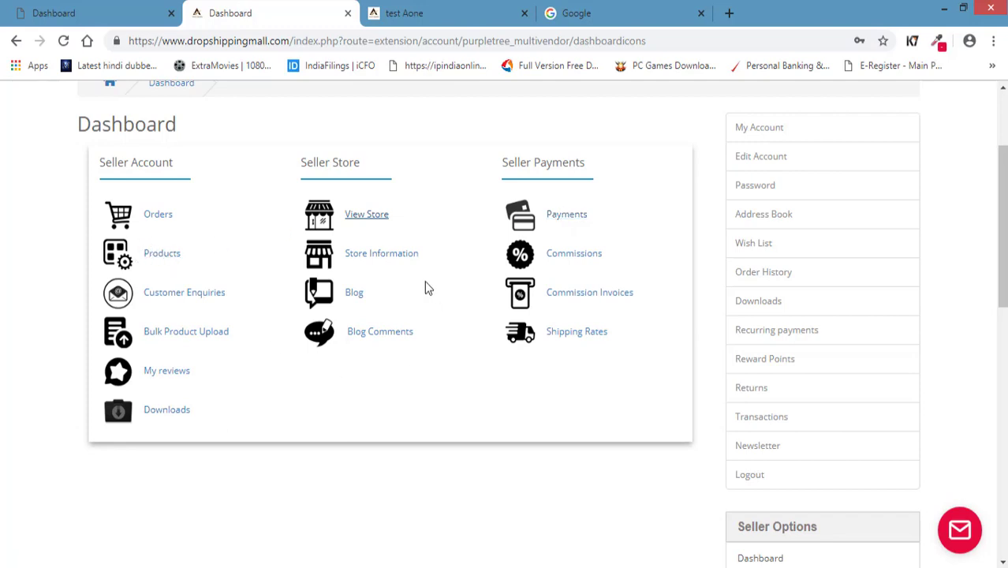
Open the Store Information settings and compare them with the 'test Aone' store tab.
left_click(382, 260)
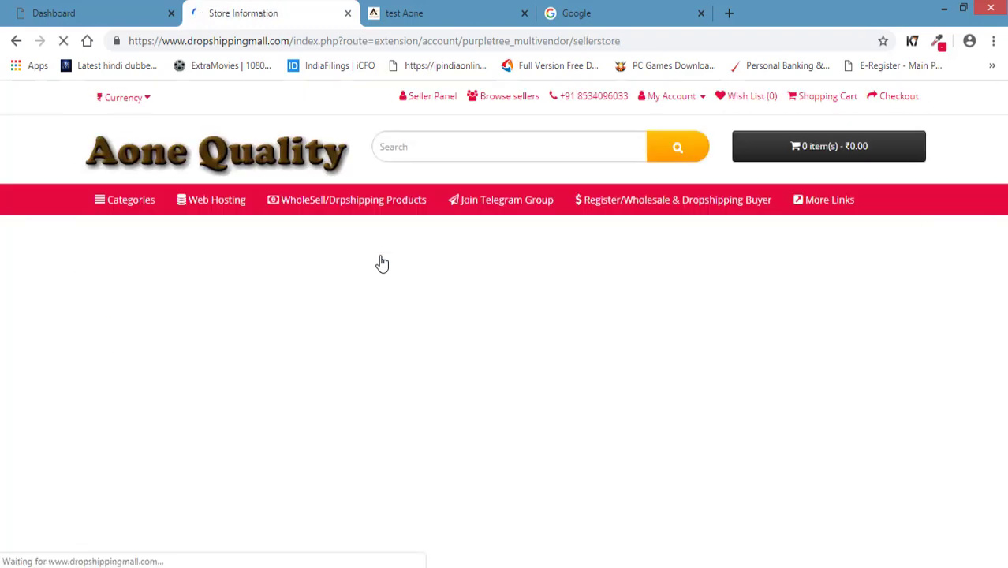
scroll(197, 400, "down", 1)
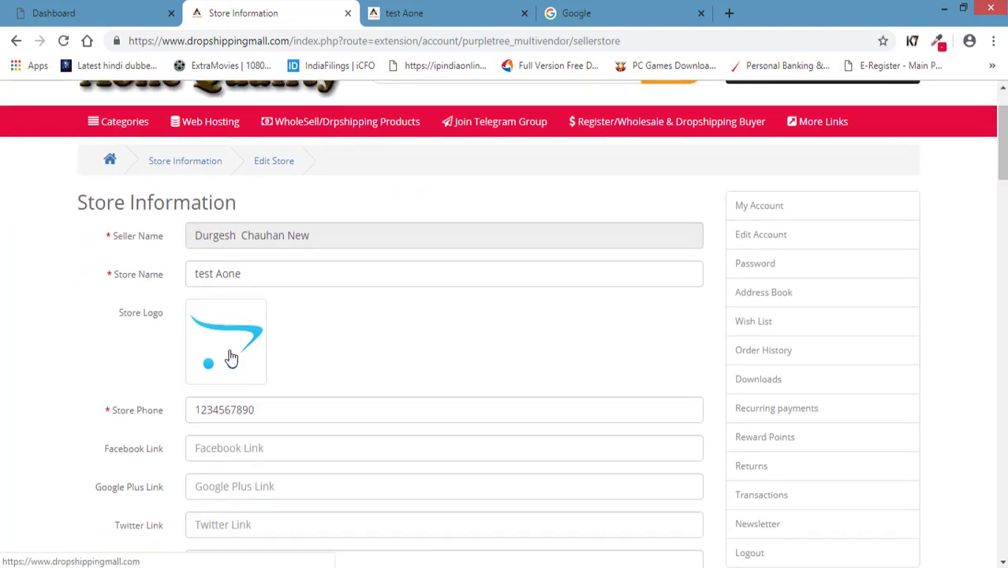
left_click(477, 15)
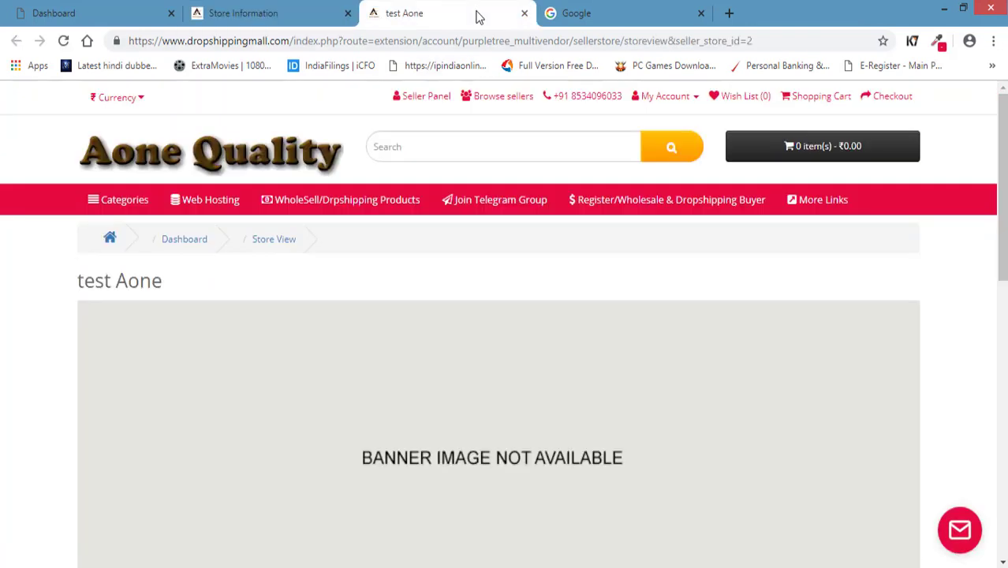
scroll(241, 383, "down", 5)
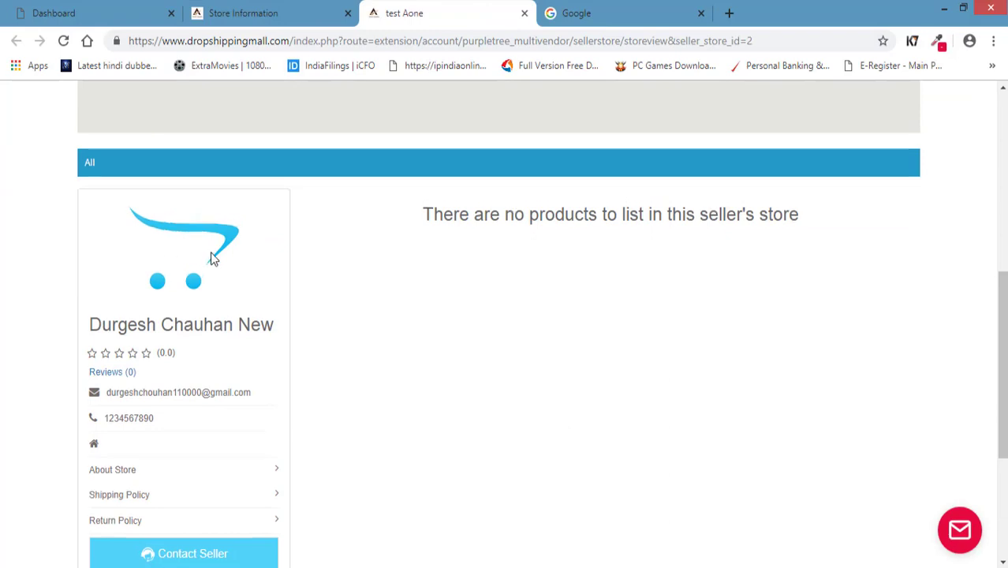
scroll(214, 256, "up", 4)
key("ctrl+shift+Tab")
scroll(178, 377, "down", 1)
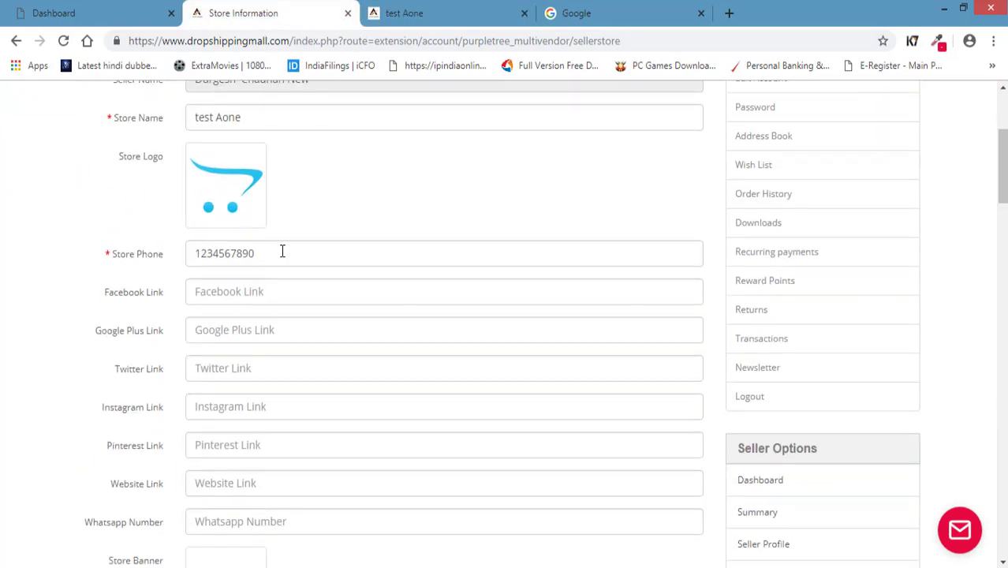
scroll(216, 289, "down", 2)
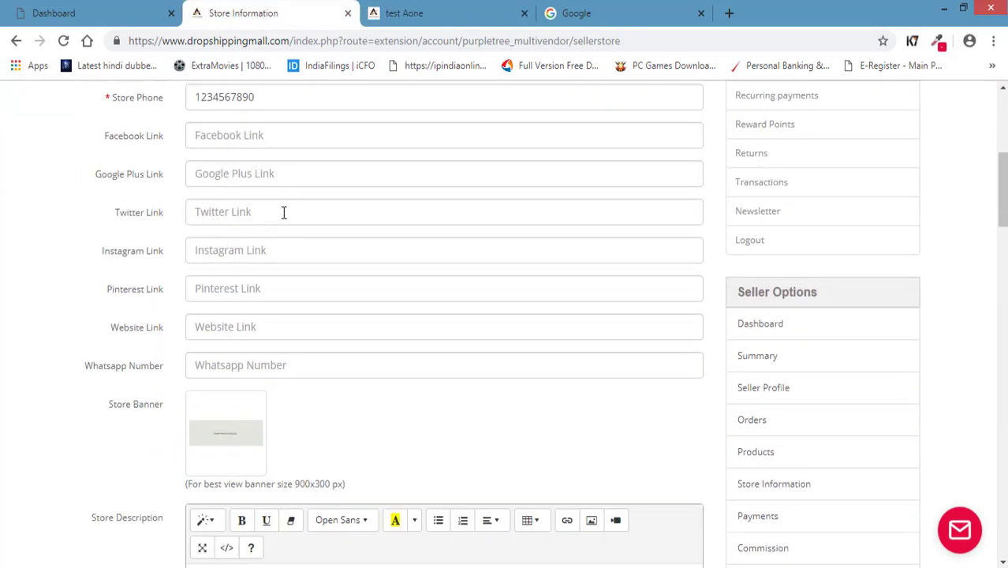
scroll(300, 379, "up", 2)
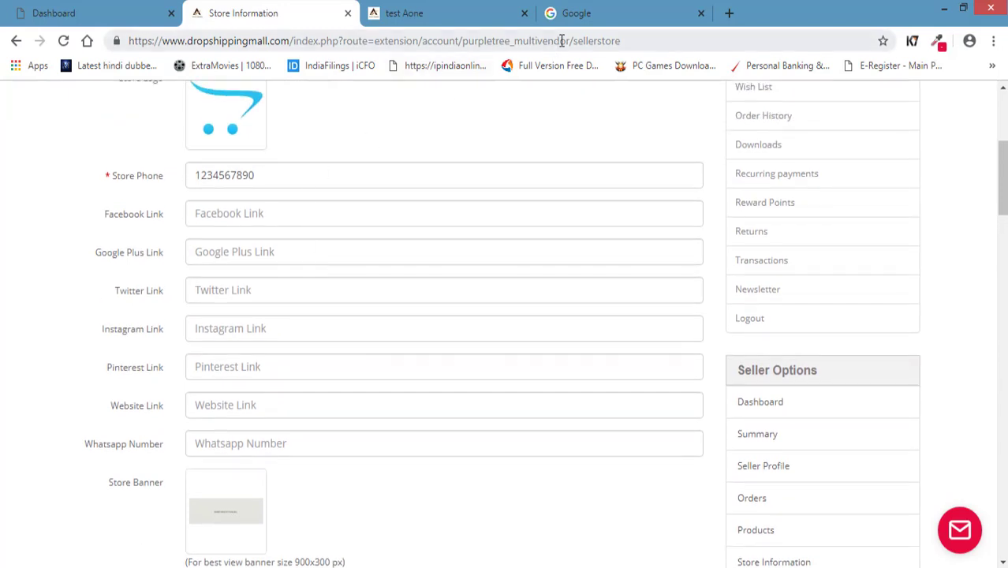
Switch back and forth between the public store page and Store Information form, scrolling both.
left_click(462, 16)
scroll(176, 430, "down", 5)
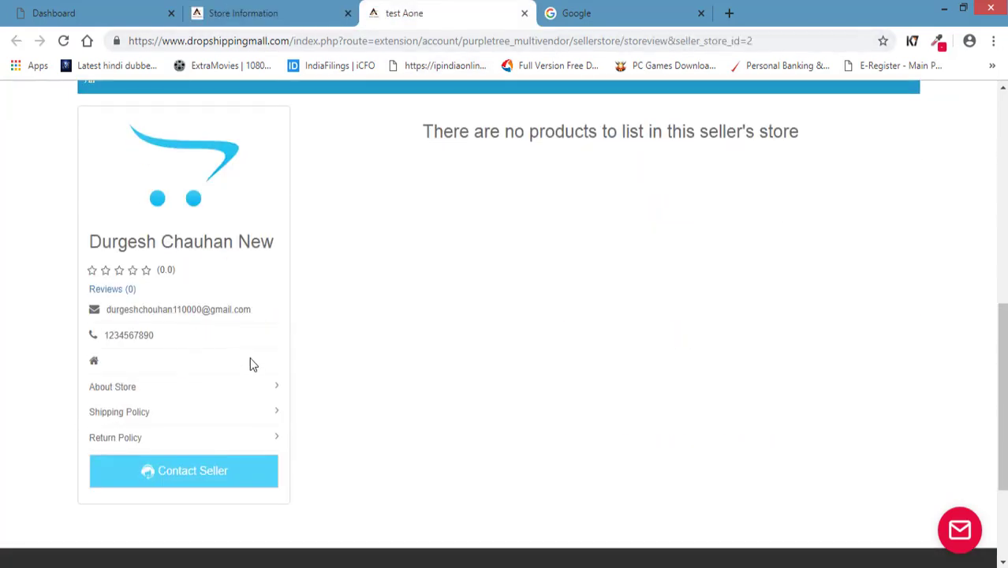
scroll(284, 237, "up", 3)
left_click(315, 16)
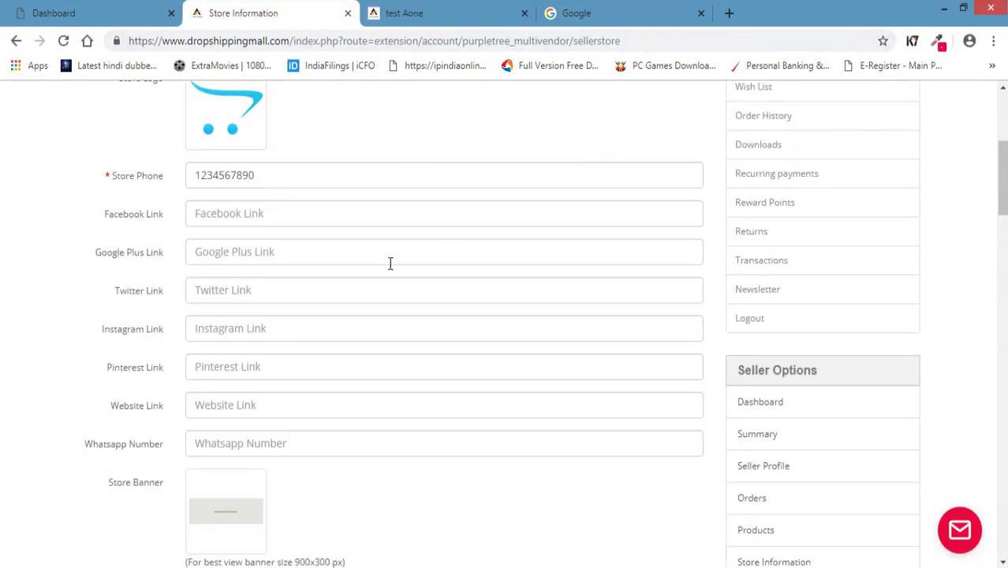
scroll(143, 261, "down", 3)
scroll(94, 260, "up", 1)
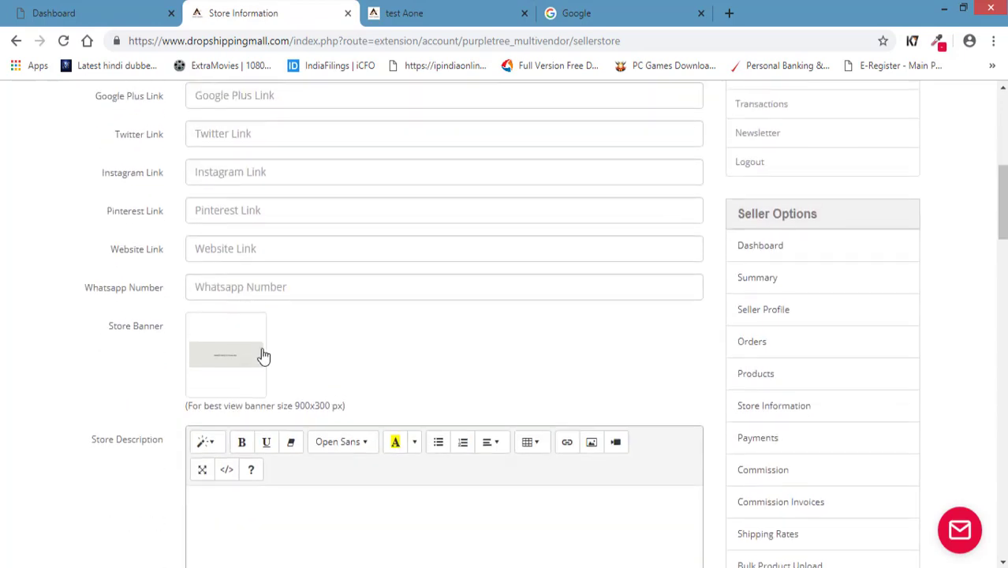
left_click(441, 16)
scroll(200, 338, "up", 5)
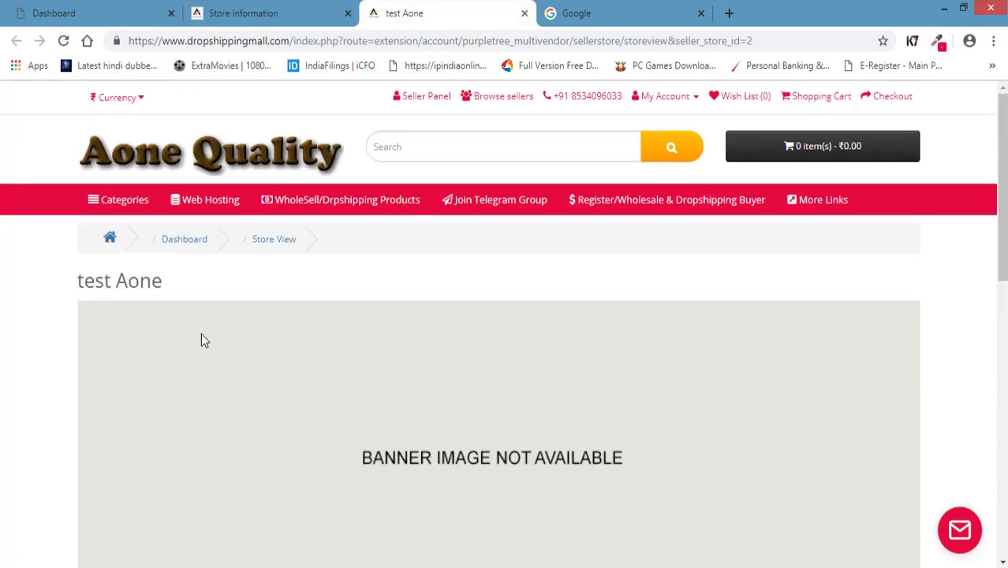
scroll(510, 403, "down", 1)
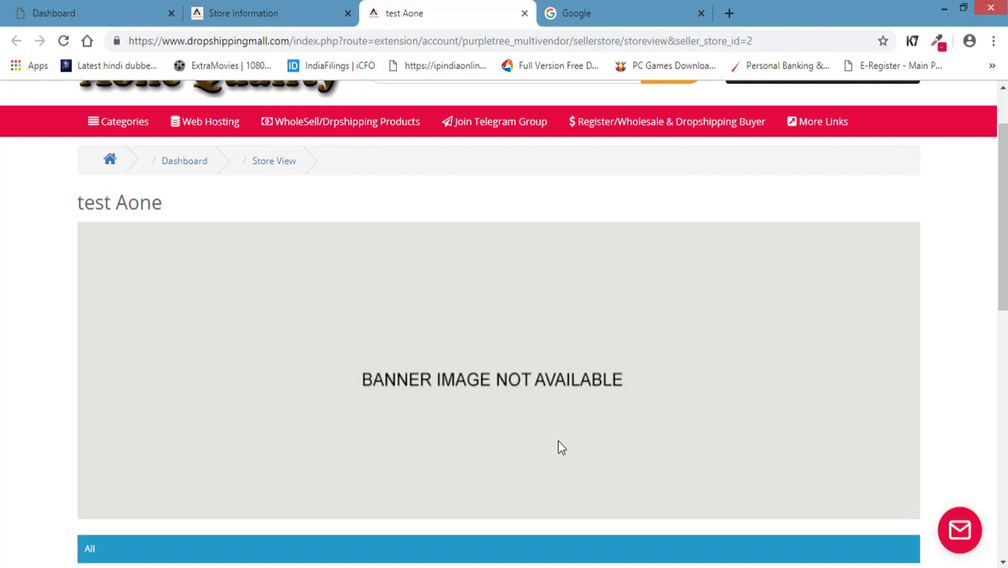
scroll(552, 411, "down", 2)
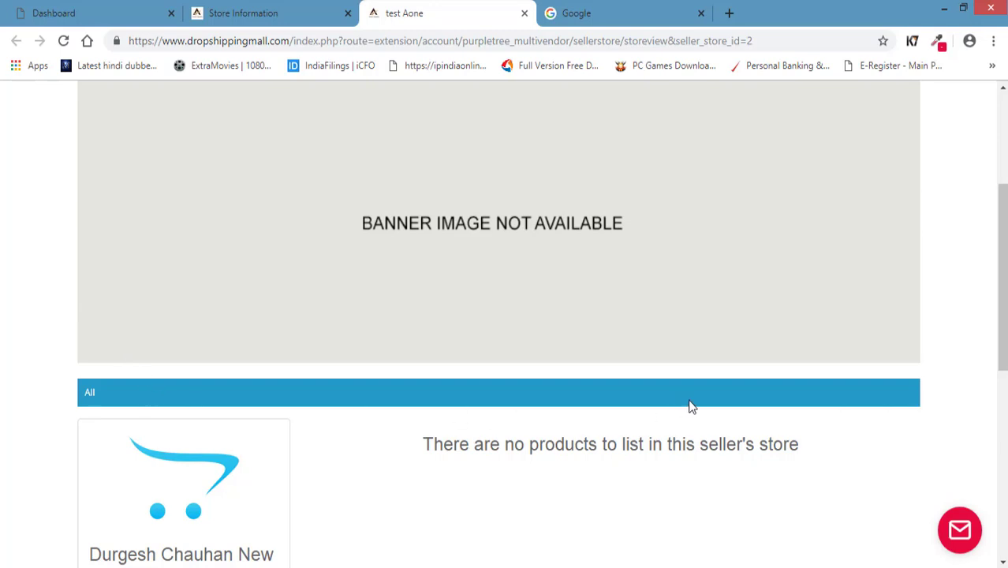
scroll(5, 260, "down", 1)
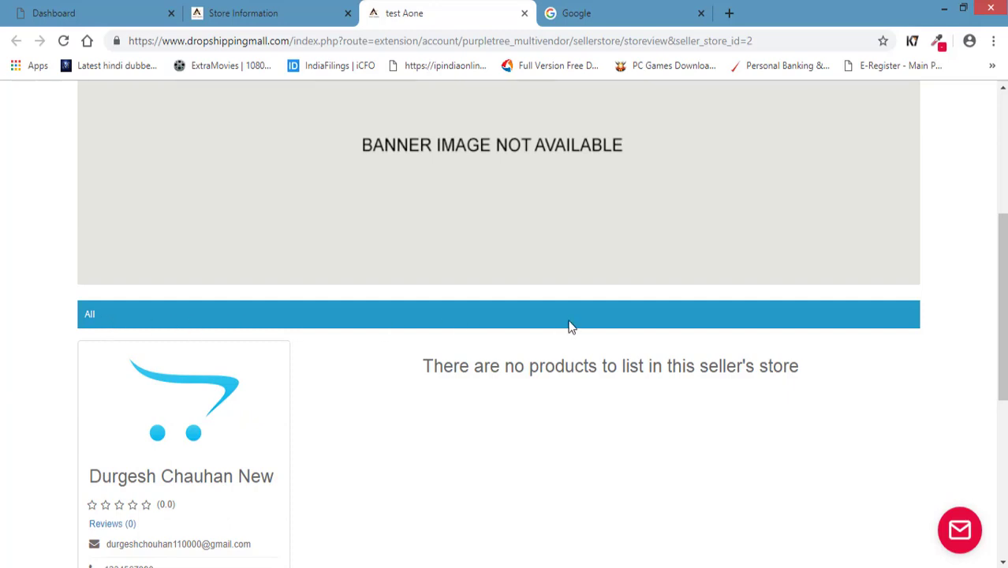
scroll(2, 376, "up", 2)
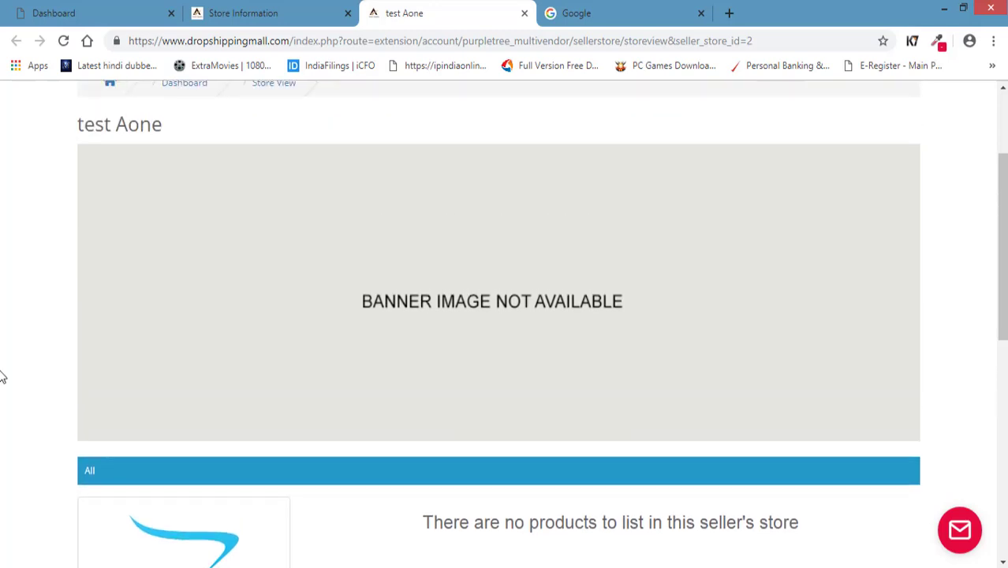
scroll(2, 376, "down", 1)
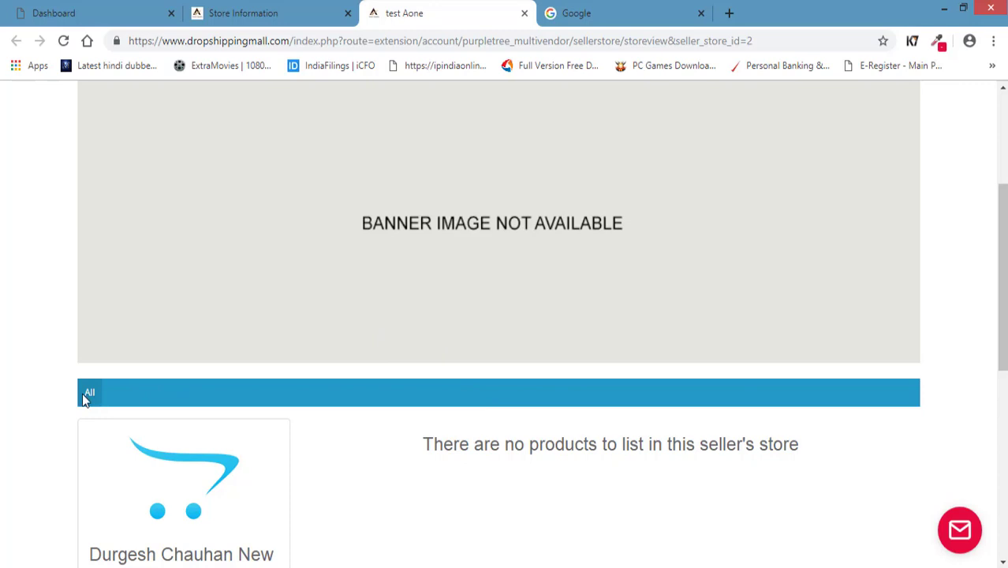
left_click(264, 16)
scroll(23, 317, "down", 3)
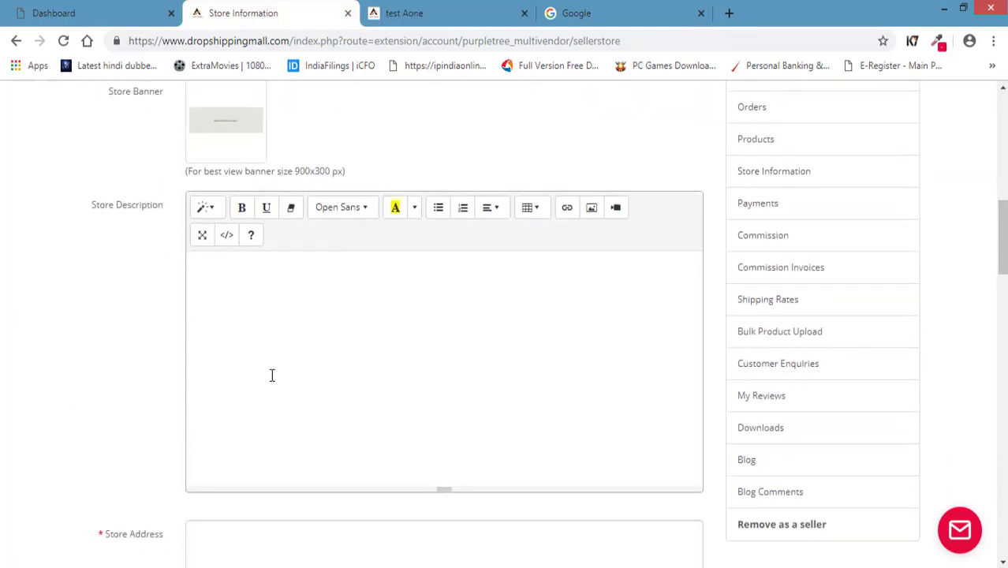
Visit the Store Description, Address, City, Shipping Policy and Return Policy fields without changing them.
left_click(382, 337)
scroll(388, 378, "down", 3)
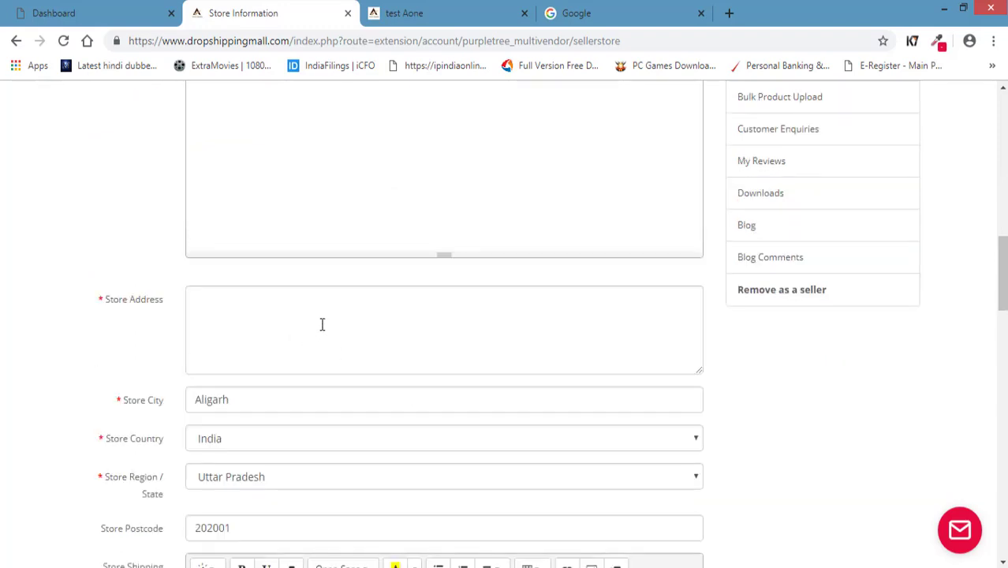
left_click(309, 323)
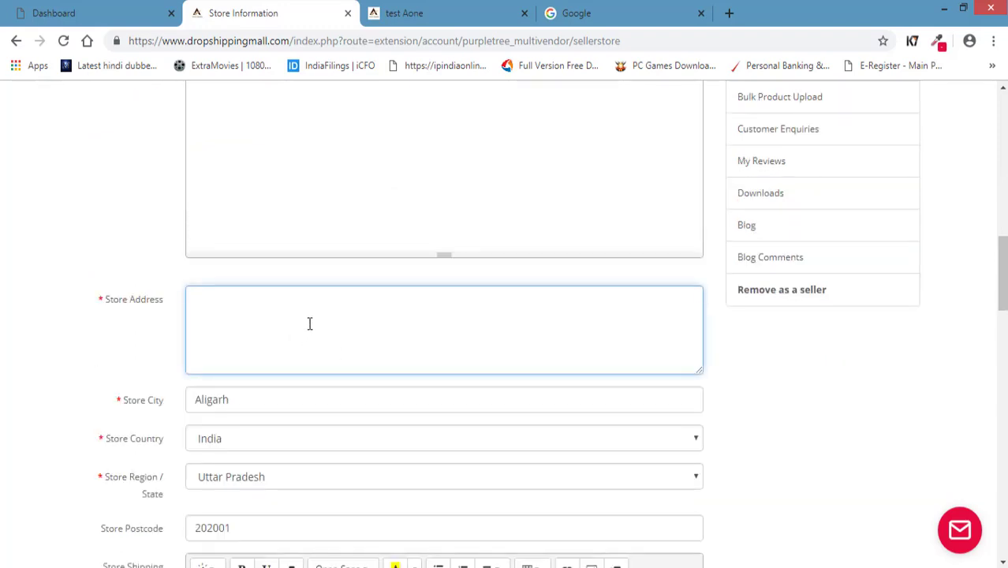
scroll(330, 330, "down", 2)
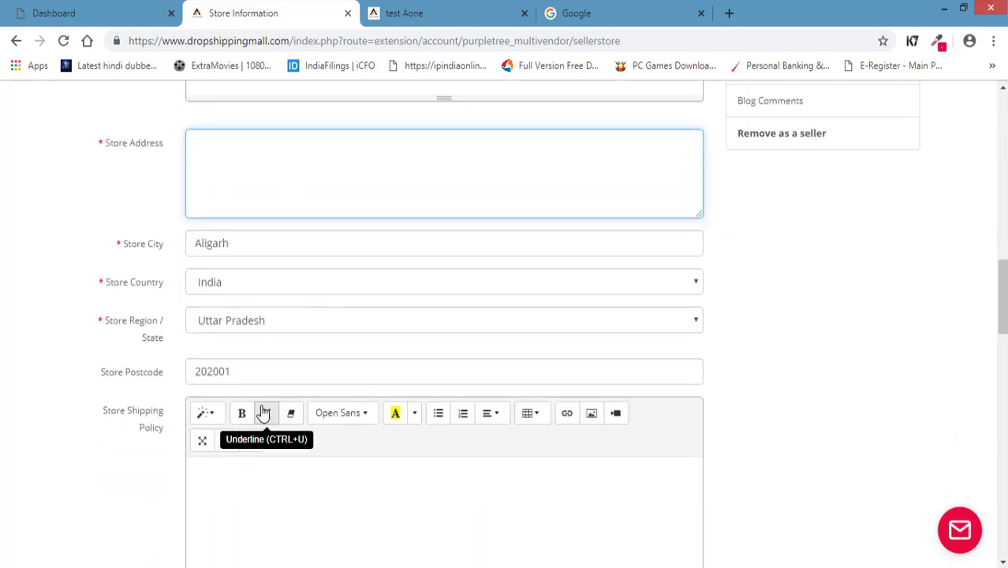
left_click(125, 248)
left_click(124, 249)
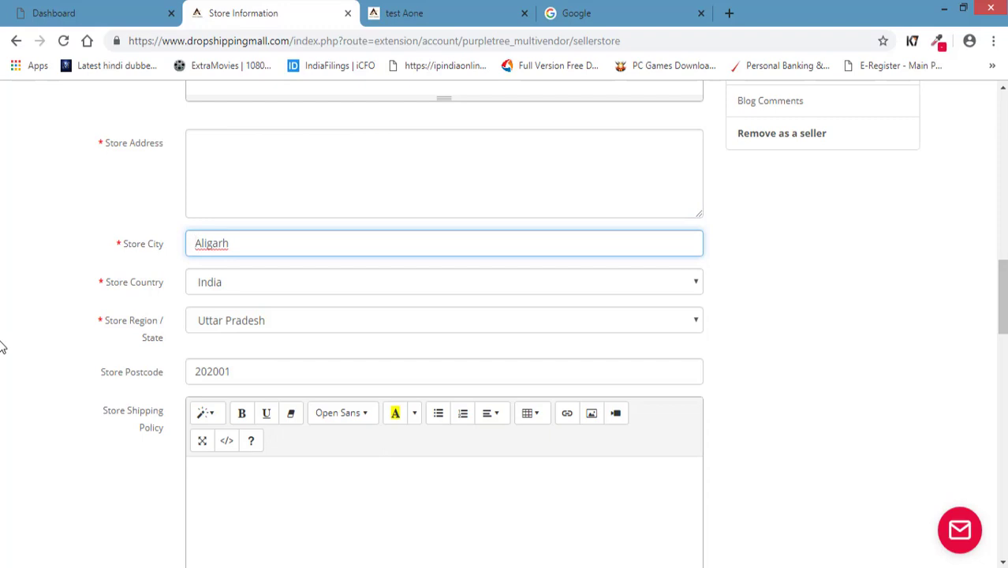
scroll(2, 347, "down", 2)
left_click(322, 387)
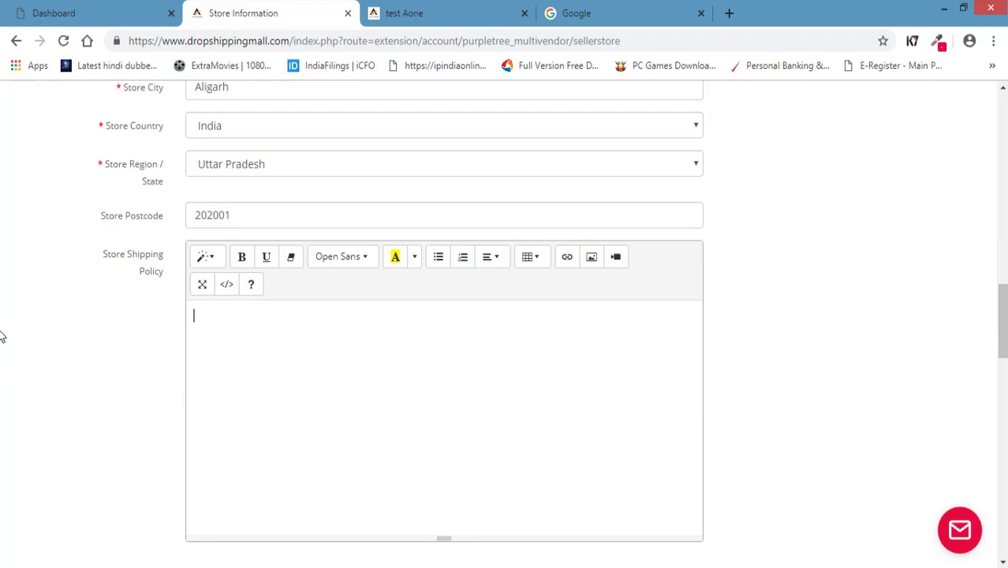
scroll(94, 351, "down", 4)
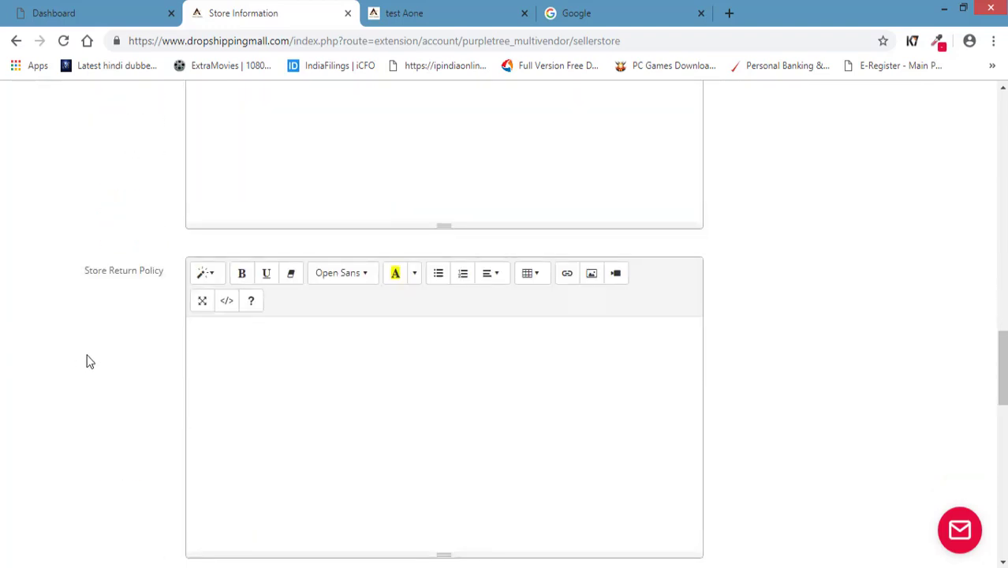
left_click(295, 407)
Check the public store page once more, then return to the Store Information form.
left_click(480, 11)
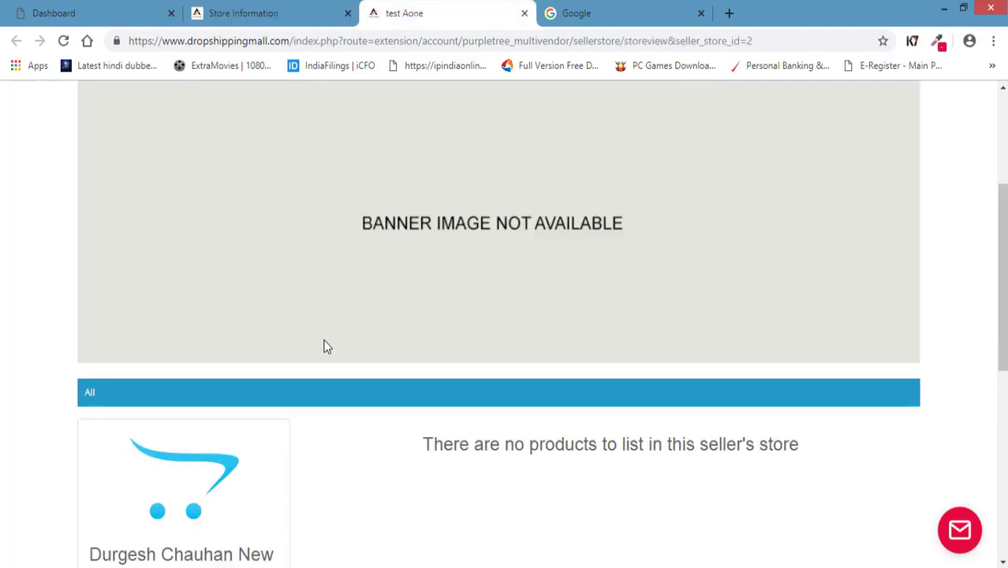
scroll(2, 402, "down", 1)
scroll(2, 402, "down", 3)
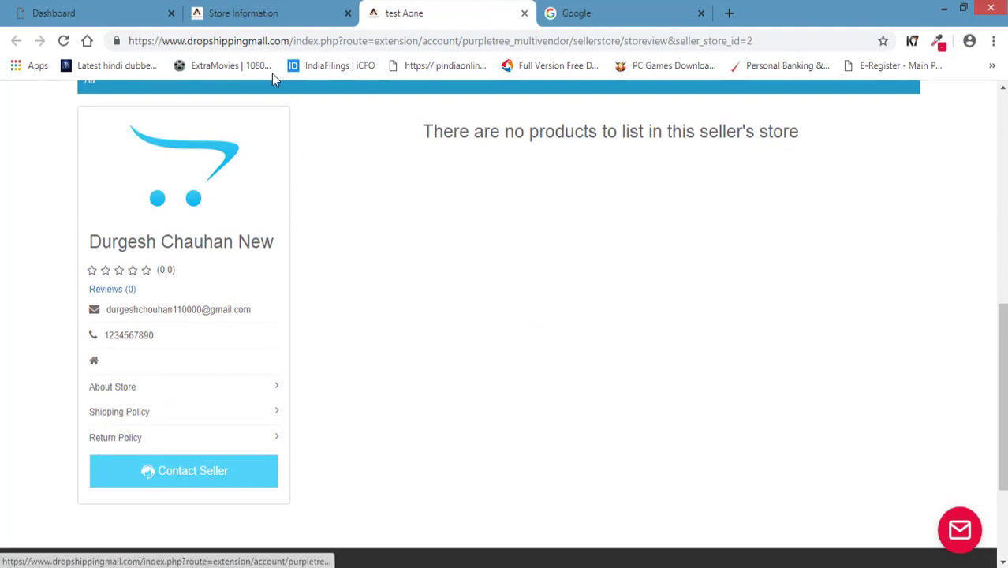
left_click(251, 11)
scroll(63, 253, "down", 5)
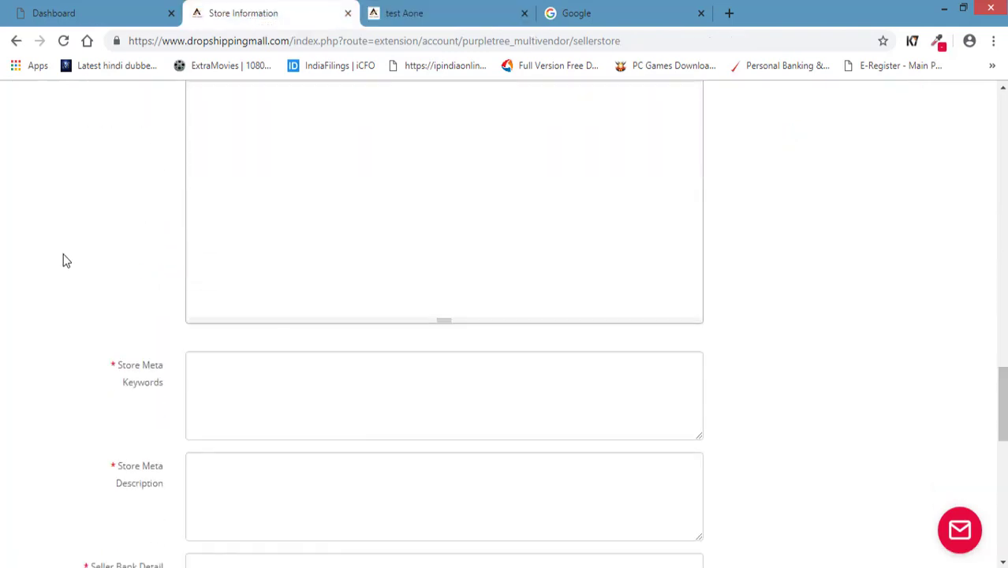
left_click(263, 256)
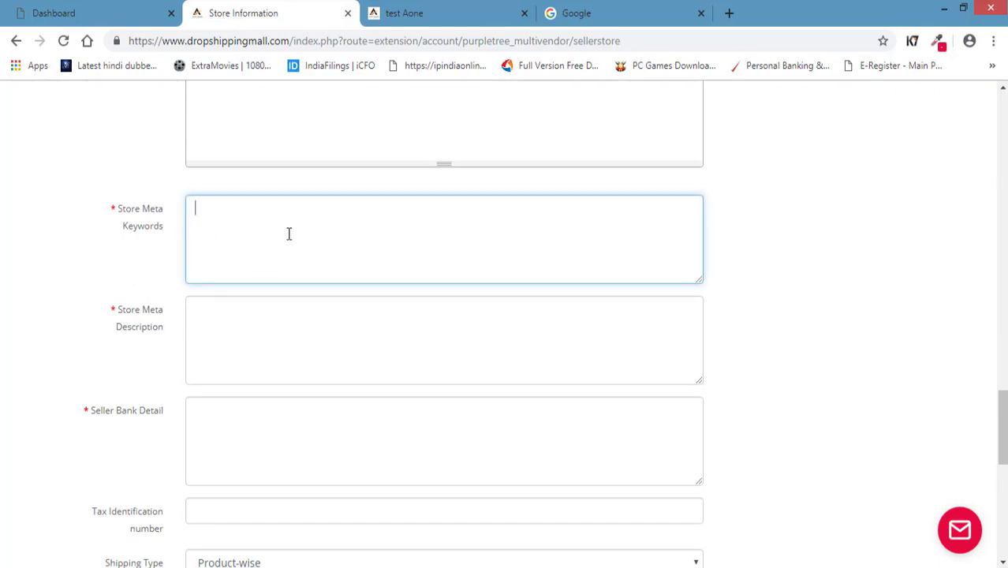
left_click(265, 337)
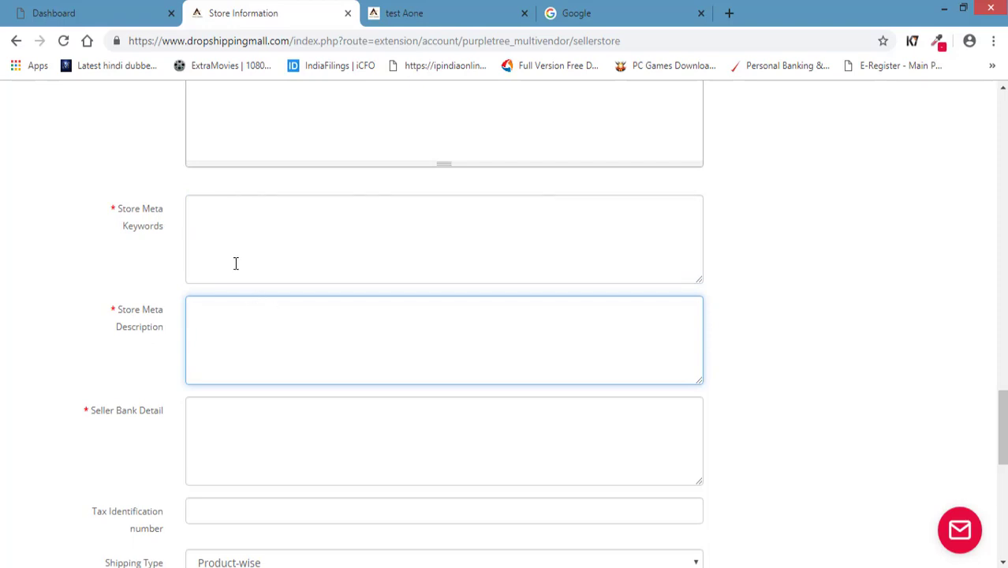
left_click(234, 251)
left_click(288, 322)
left_click(229, 234)
left_click(357, 375)
left_click(326, 273)
left_click(349, 322)
scroll(108, 386, "down", 2)
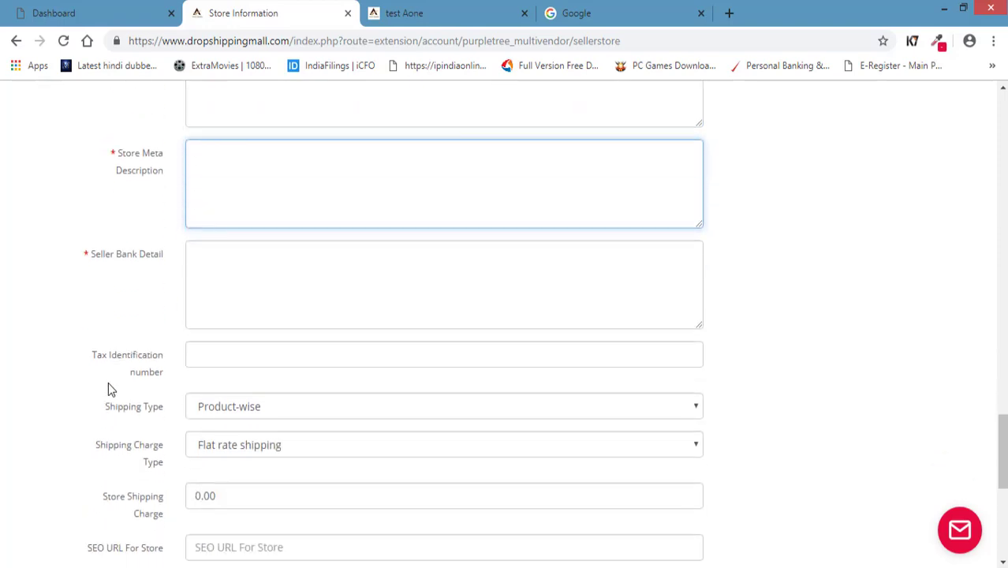
left_click(257, 295)
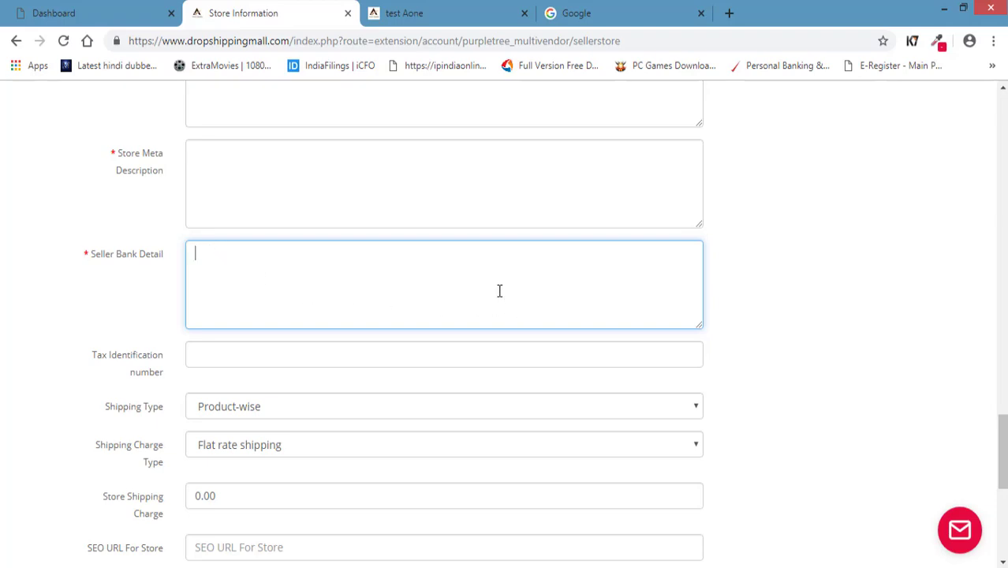
scroll(497, 292, "down", 1)
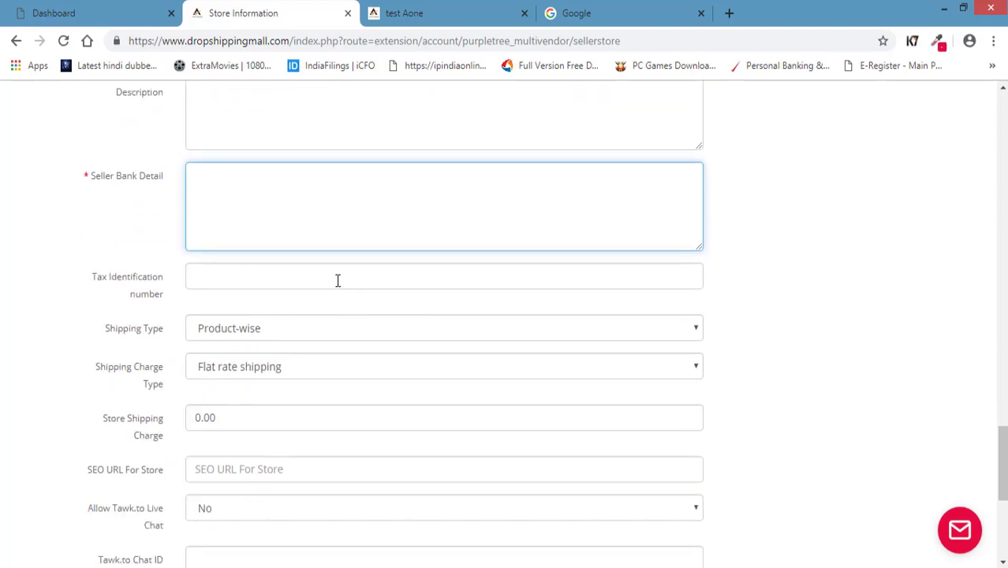
left_click(240, 278)
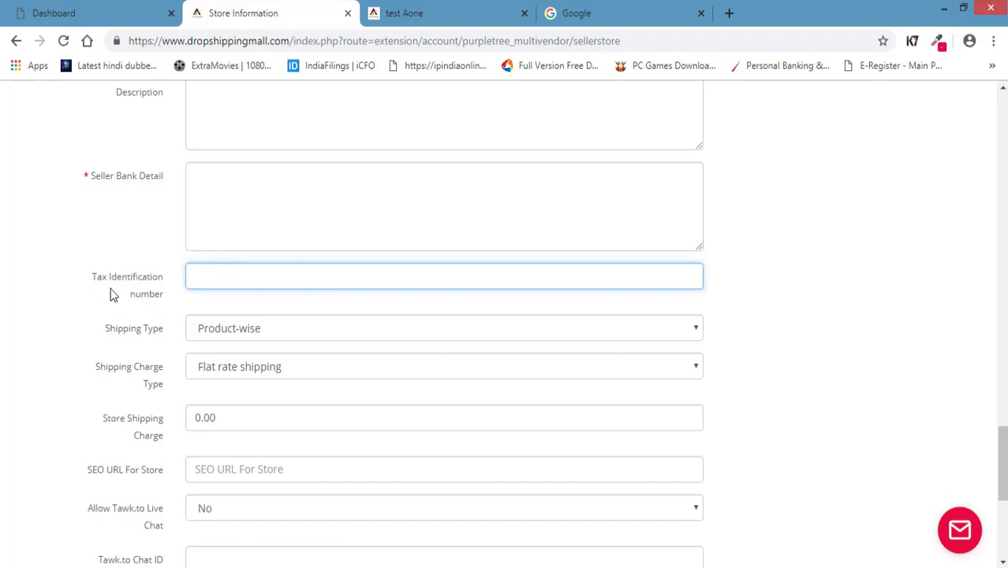
scroll(103, 283, "down", 1)
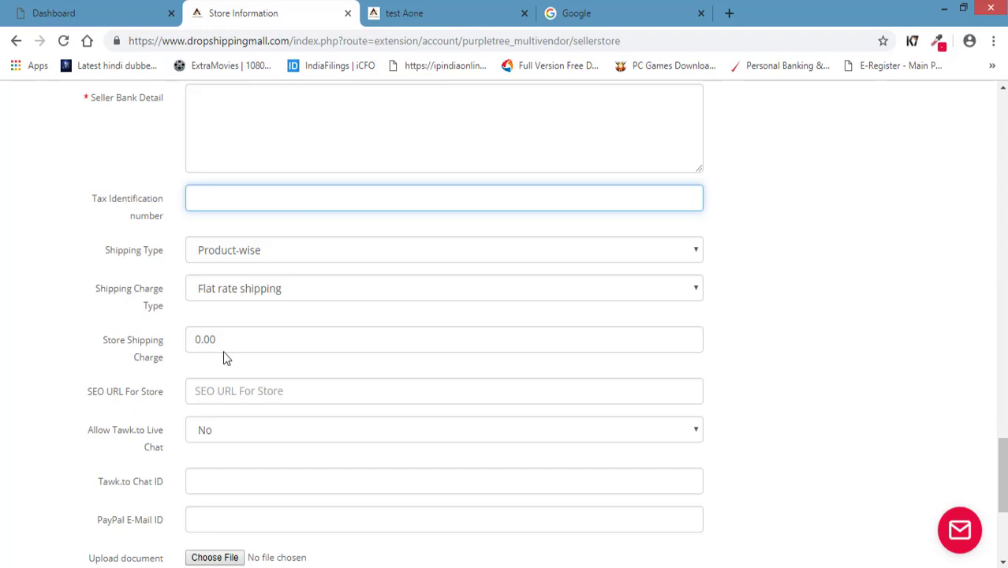
left_click_drag(226, 340, 2, 374)
left_click(24, 325)
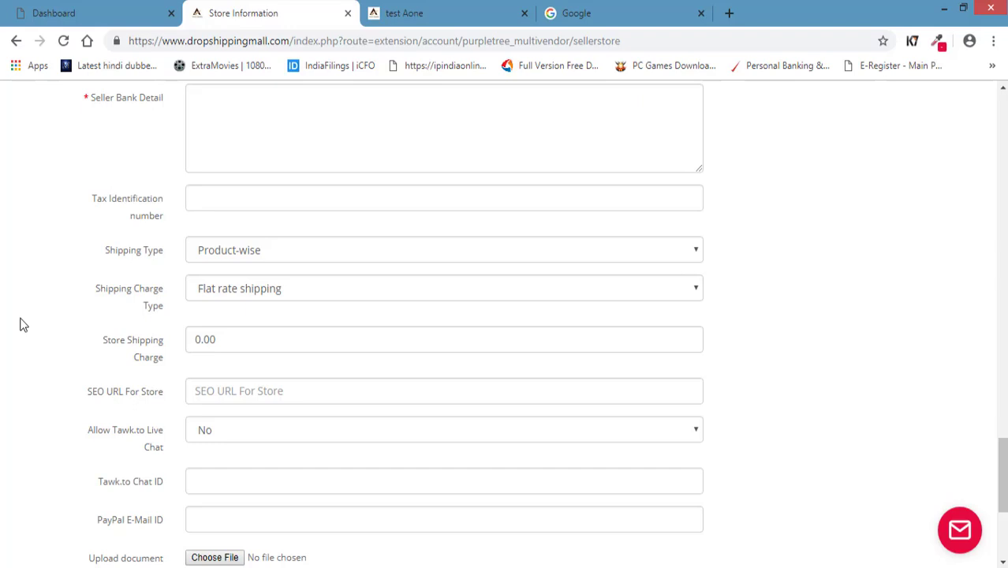
Leave the store shipping charge at 0.00 and check the SEO URL For Store field.
left_click_drag(227, 349, 186, 356)
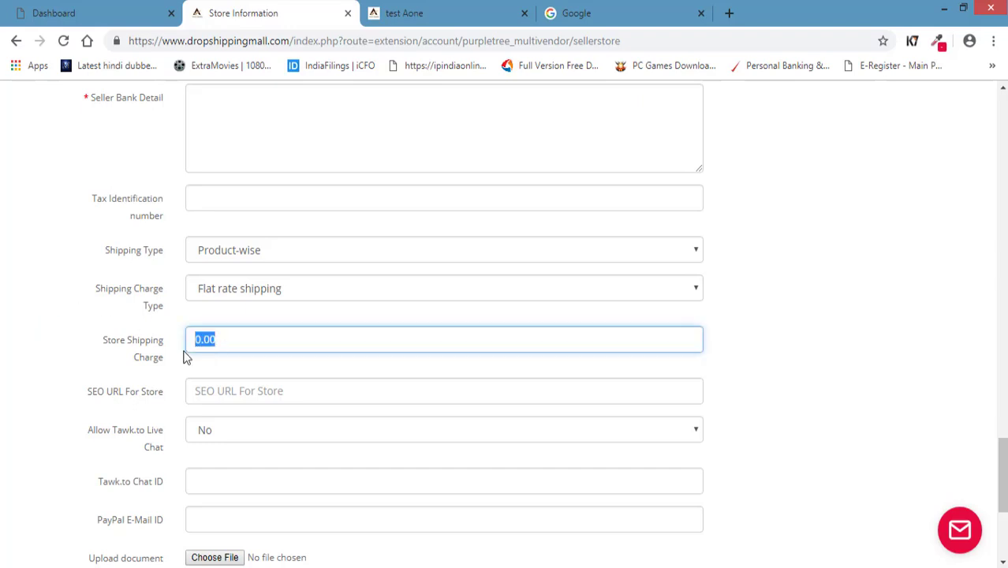
left_click(187, 355)
left_click(70, 312)
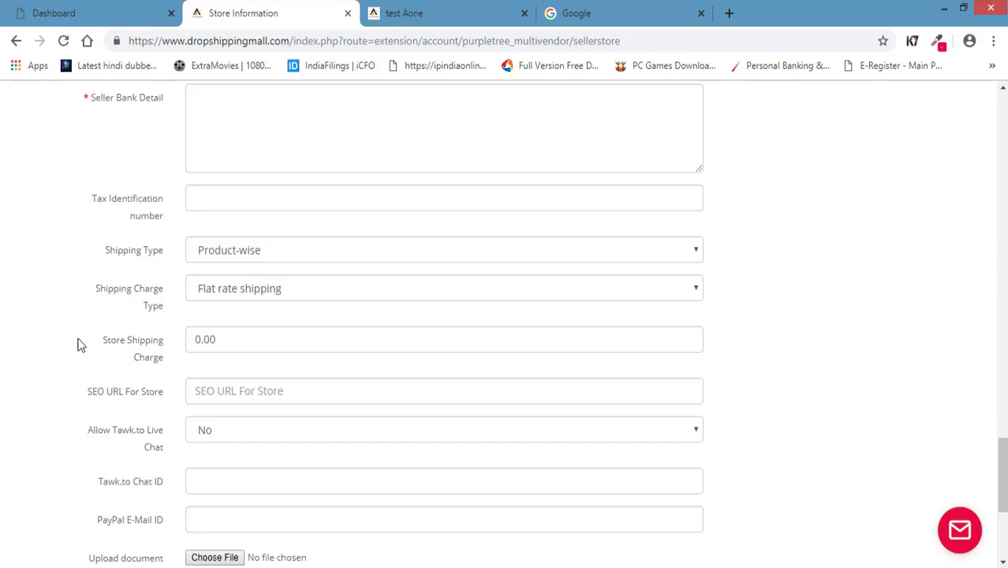
scroll(79, 344, "down", 1)
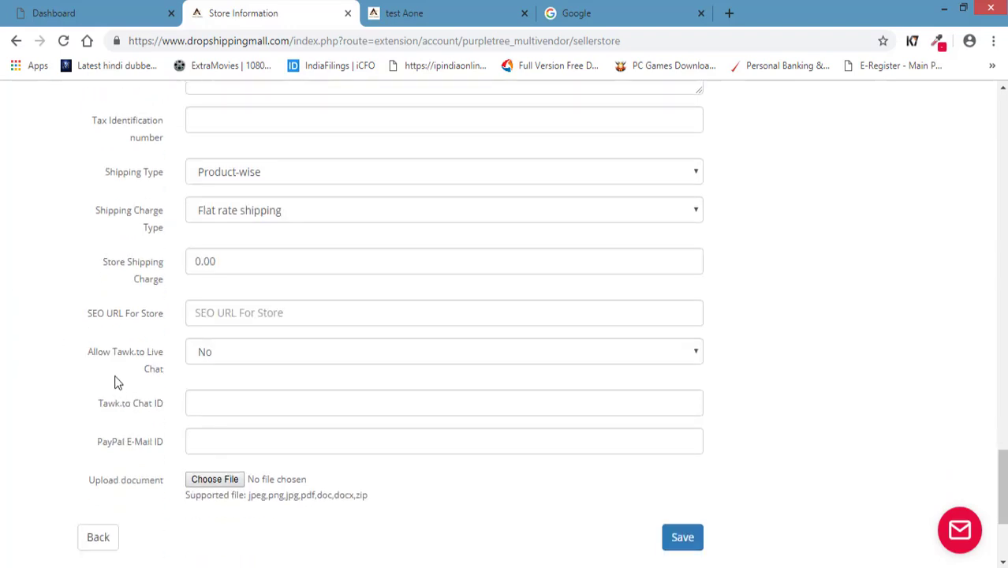
left_click(293, 315)
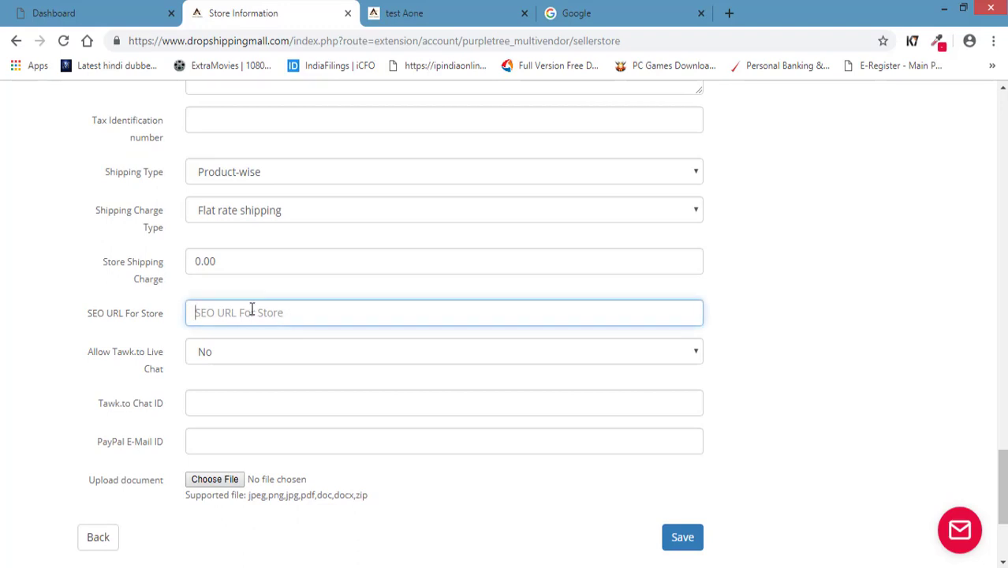
scroll(225, 361, "down", 1)
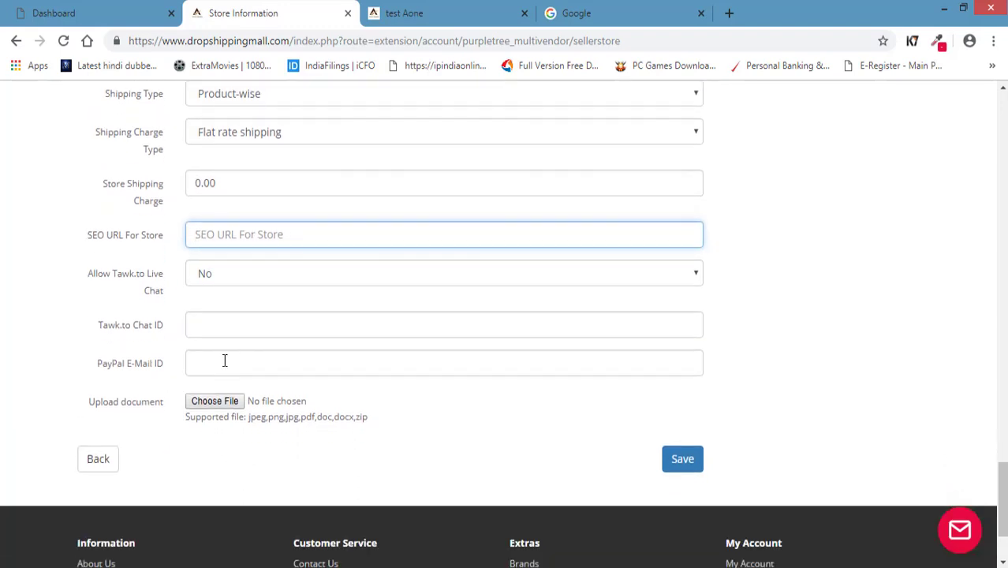
Keep Tawk.to Live Chat at No, opening and closing the chat widget's offline message form.
left_click(252, 276)
left_click(124, 293)
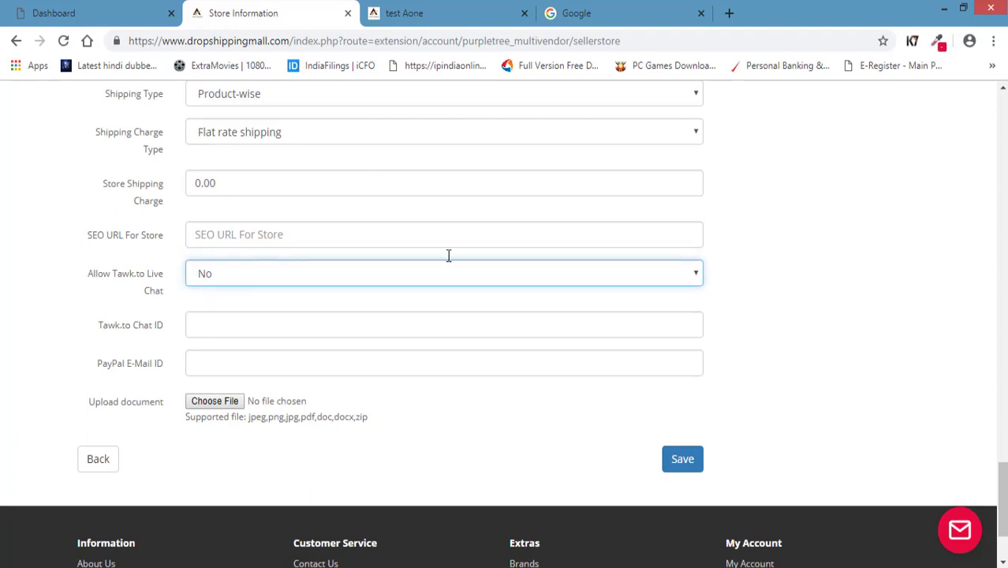
left_click(959, 530)
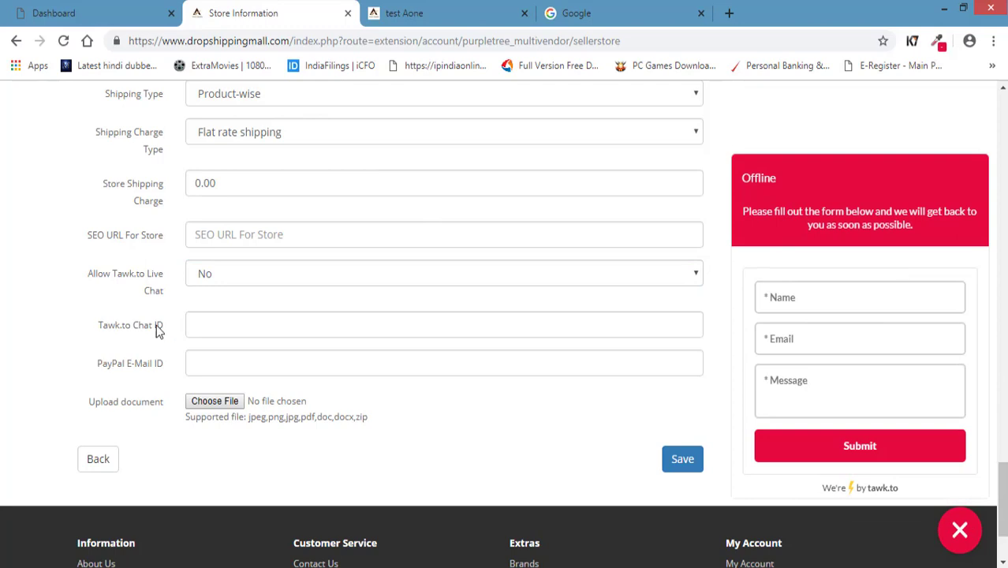
left_click(218, 327)
left_click(213, 365)
left_click(229, 328)
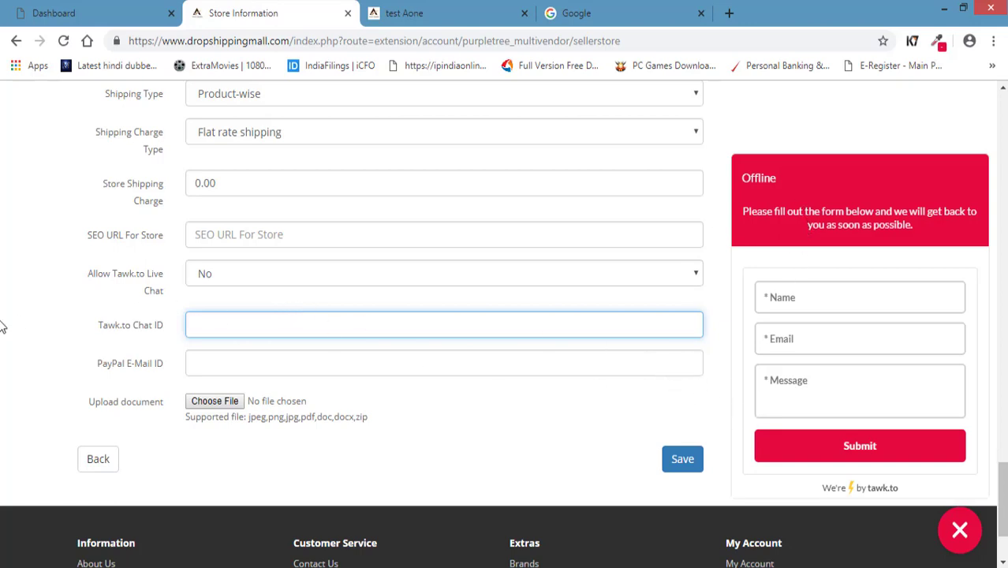
left_click(963, 526)
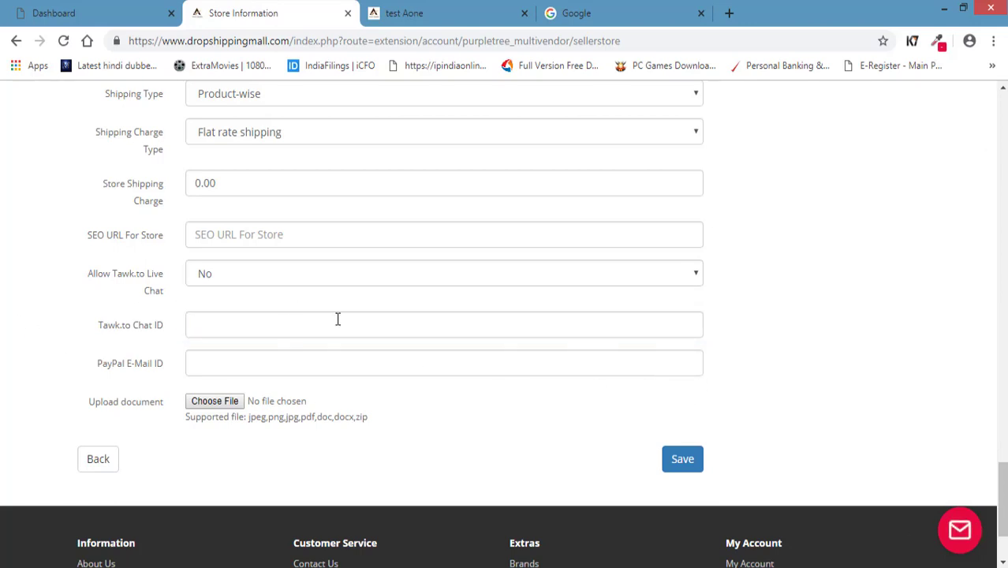
left_click(347, 318)
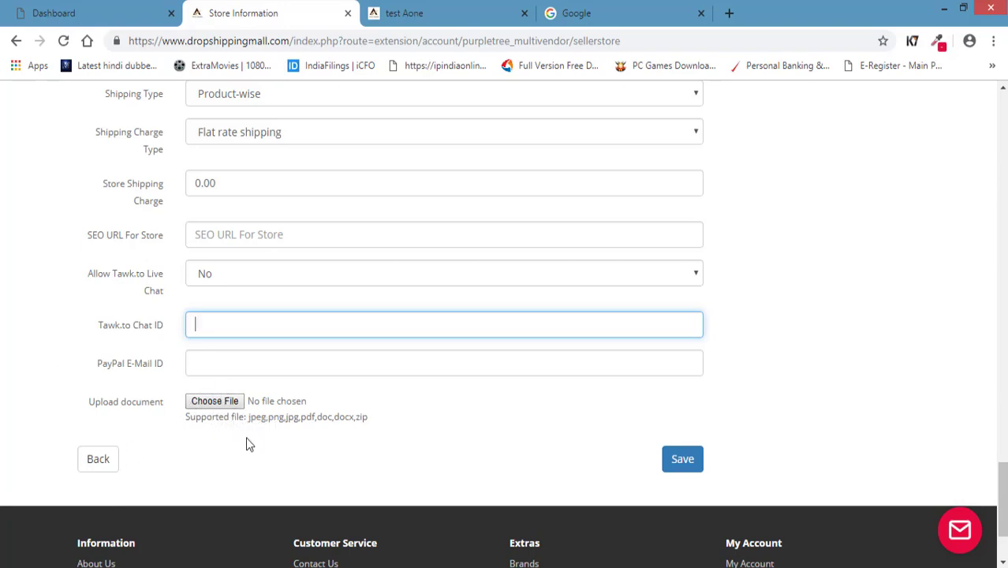
Leave the store settings unchanged and go to the seller Dashboard.
scroll(364, 400, "up", 15)
scroll(365, 401, "up", 5)
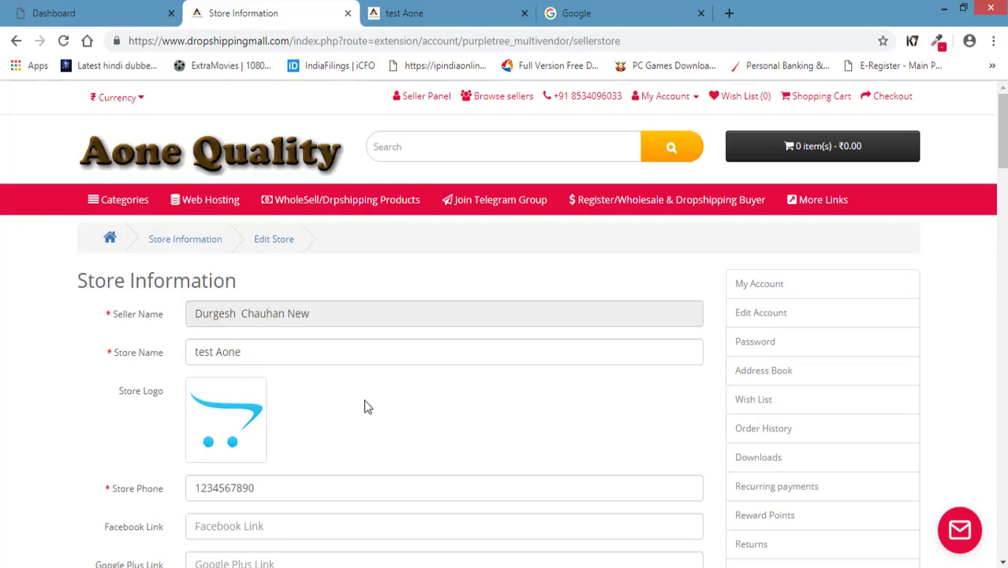
scroll(425, 385, "down", 5)
scroll(597, 377, "up", 3)
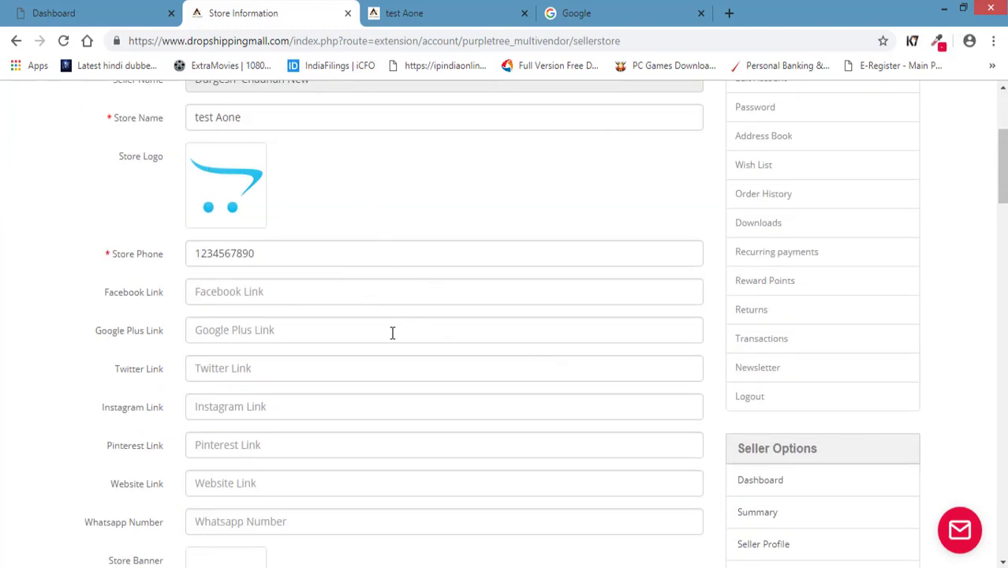
scroll(392, 333, "down", 4)
scroll(527, 407, "up", 2)
left_click(763, 325)
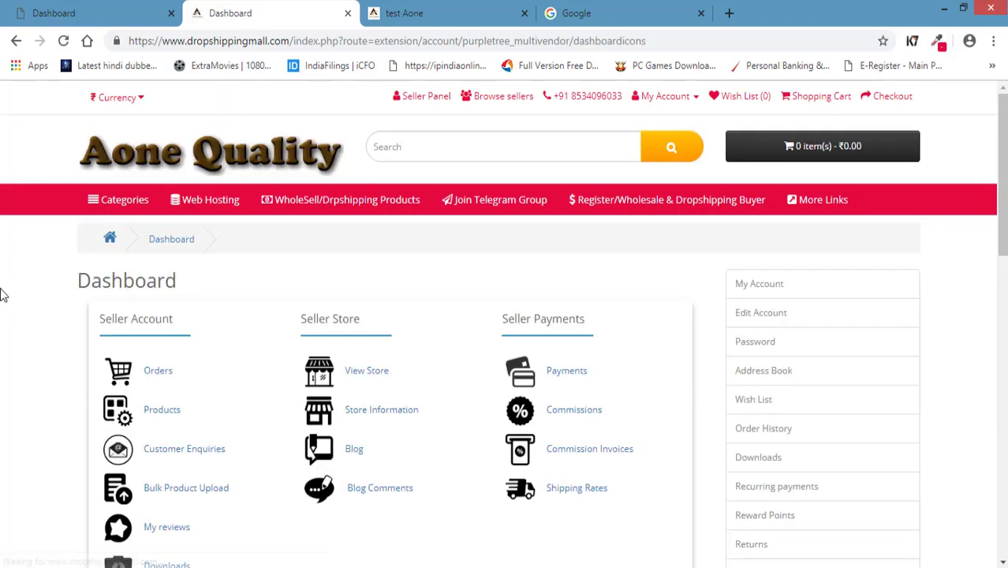
Scroll down the Dashboard to the Seller Account links such as Bulk Product Upload.
scroll(3, 294, "down", 2)
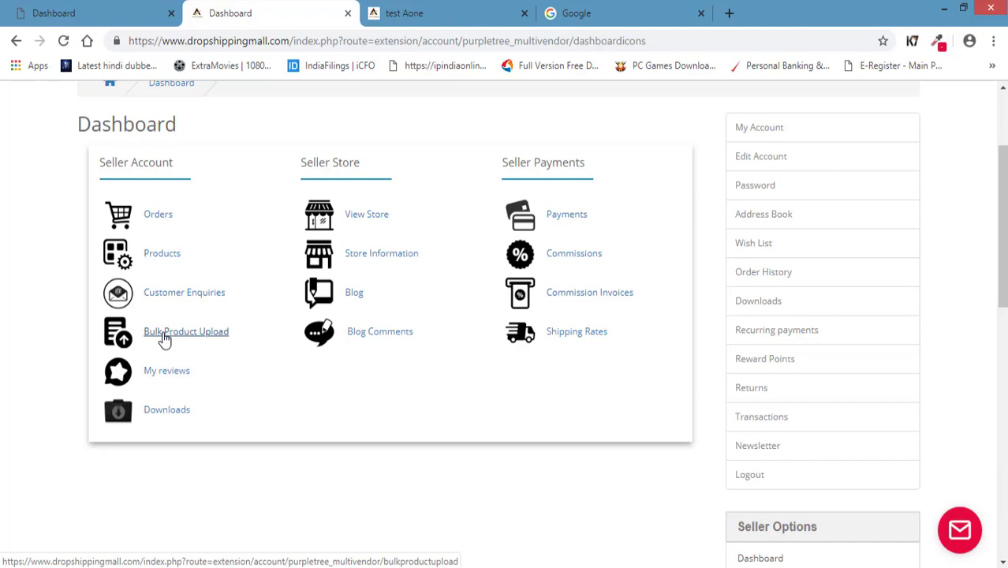
From Bulk Product Upload, download the template and open seller_purpletree_bulk_product_upload.xlsx.
left_click(165, 338)
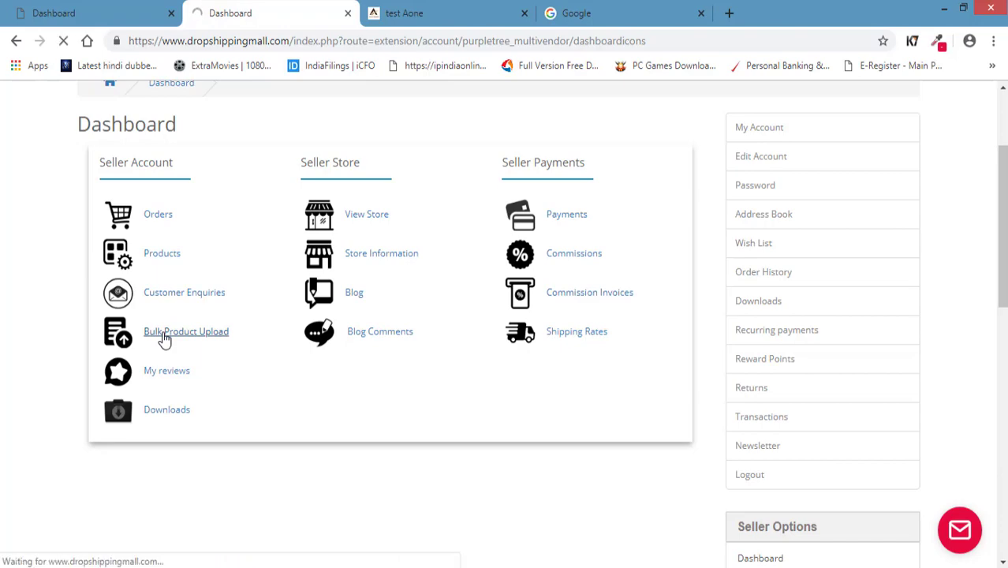
scroll(3, 331, "down", 3)
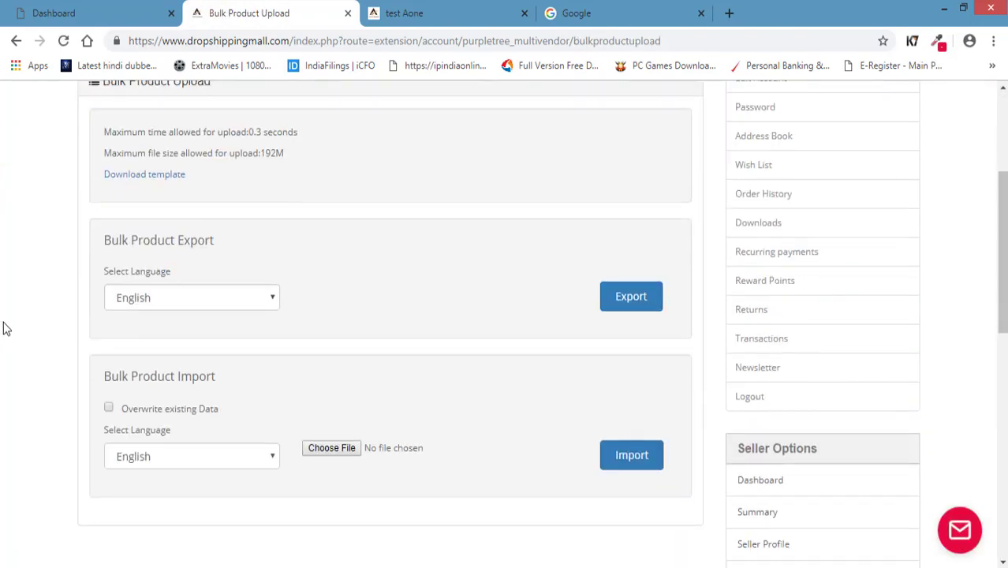
scroll(3, 331, "up", 1)
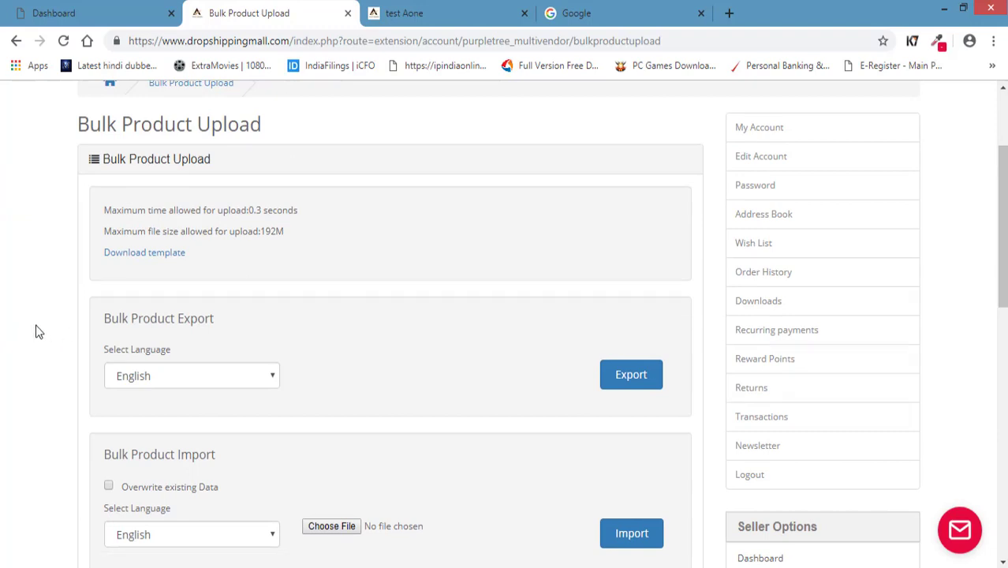
scroll(36, 327, "down", 1)
scroll(50, 367, "up", 1)
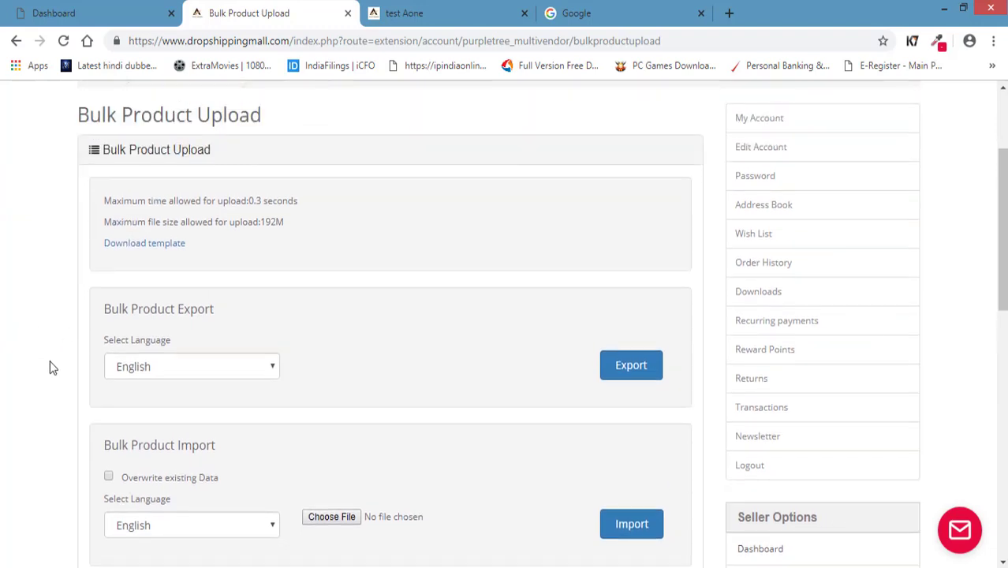
left_click(136, 256)
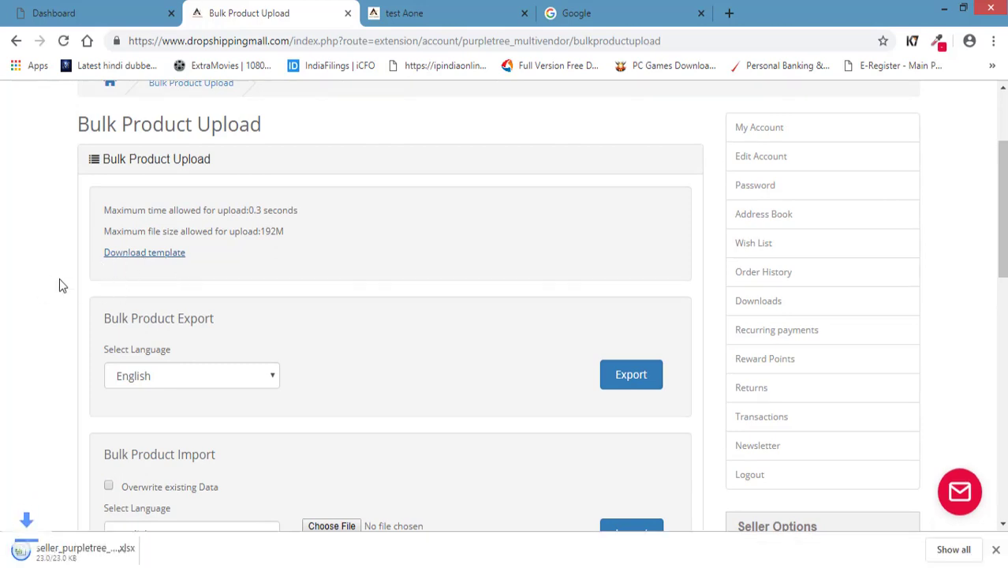
left_click(76, 551)
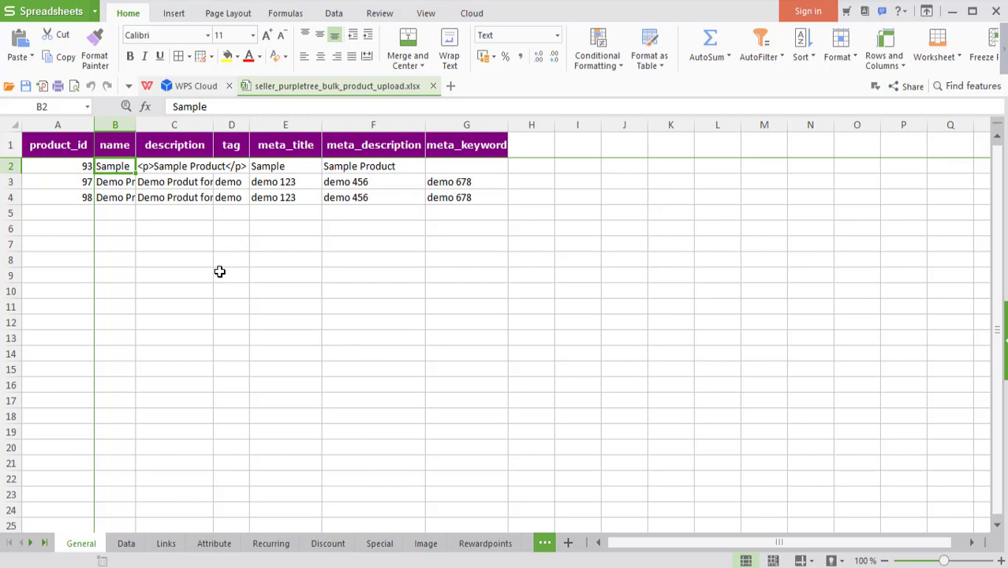
Flip through the Data, Links, Attribute, Recurring and Image sheets, inspecting image row 2663.
left_click(127, 543)
left_click(165, 544)
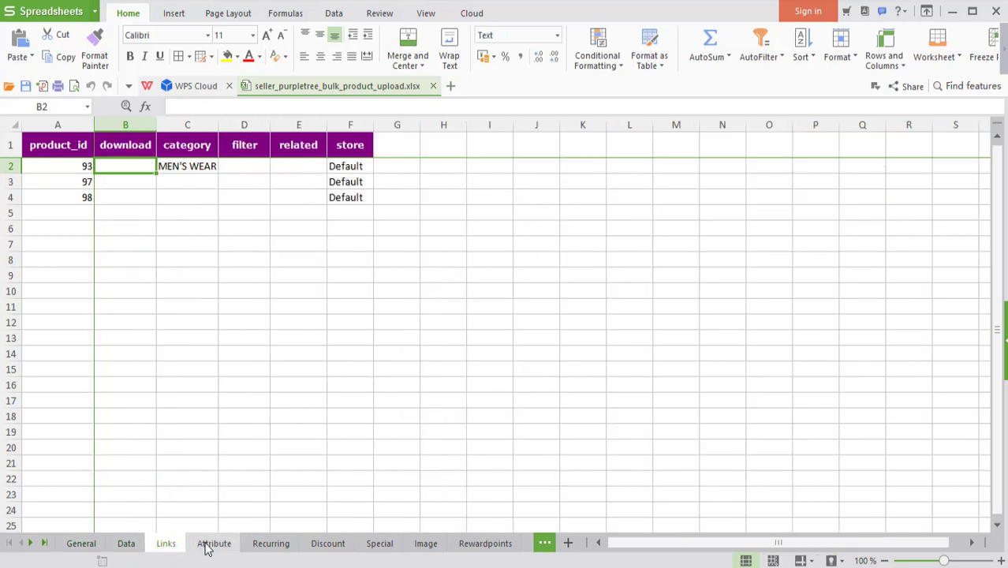
left_click(207, 546)
left_click(281, 543)
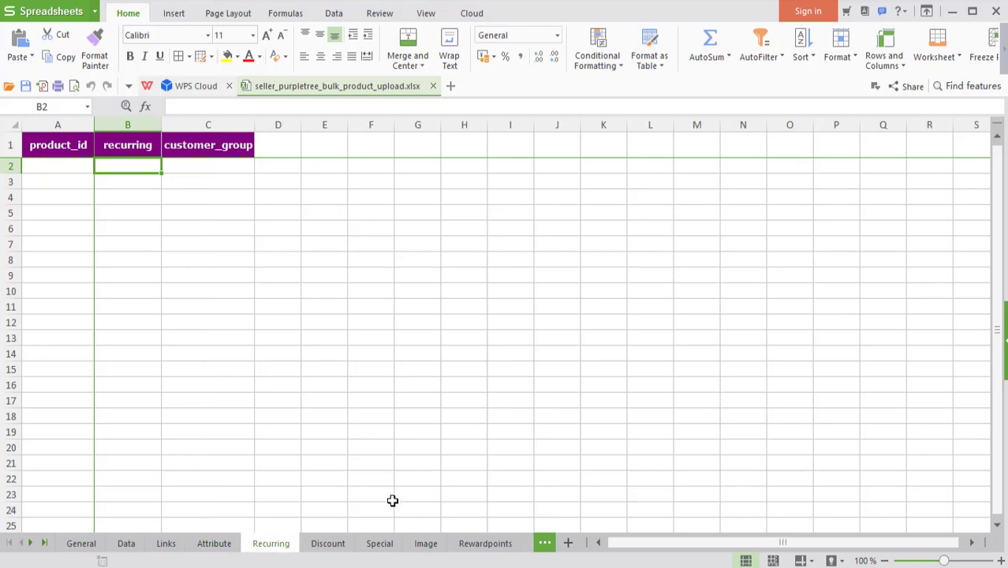
left_click(427, 543)
left_click(226, 166)
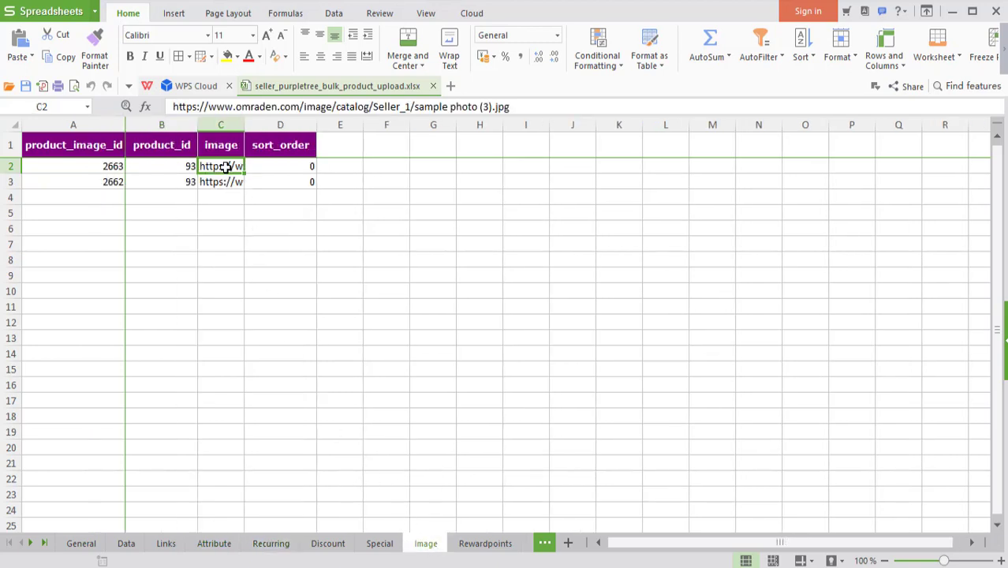
left_click(221, 181)
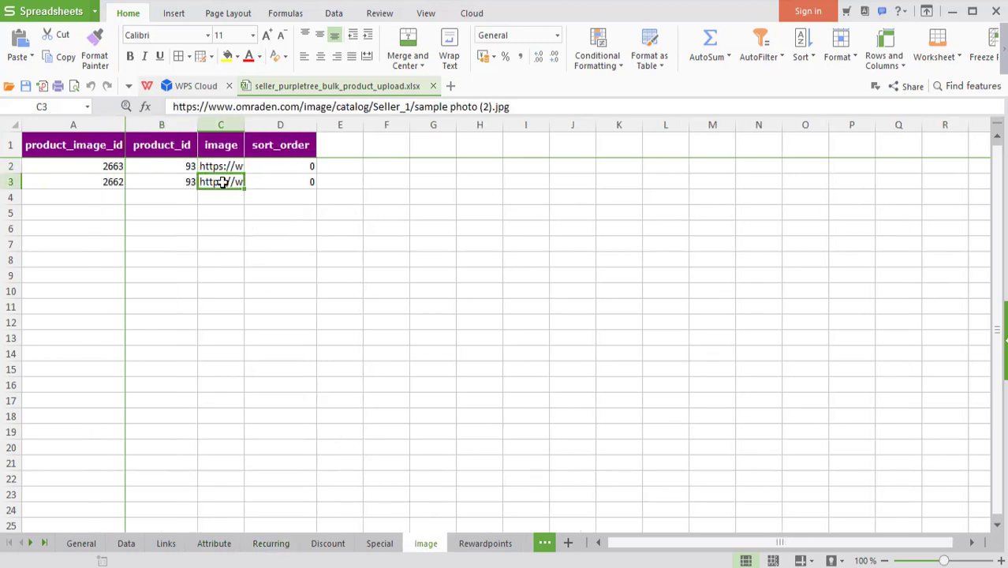
left_click(80, 170)
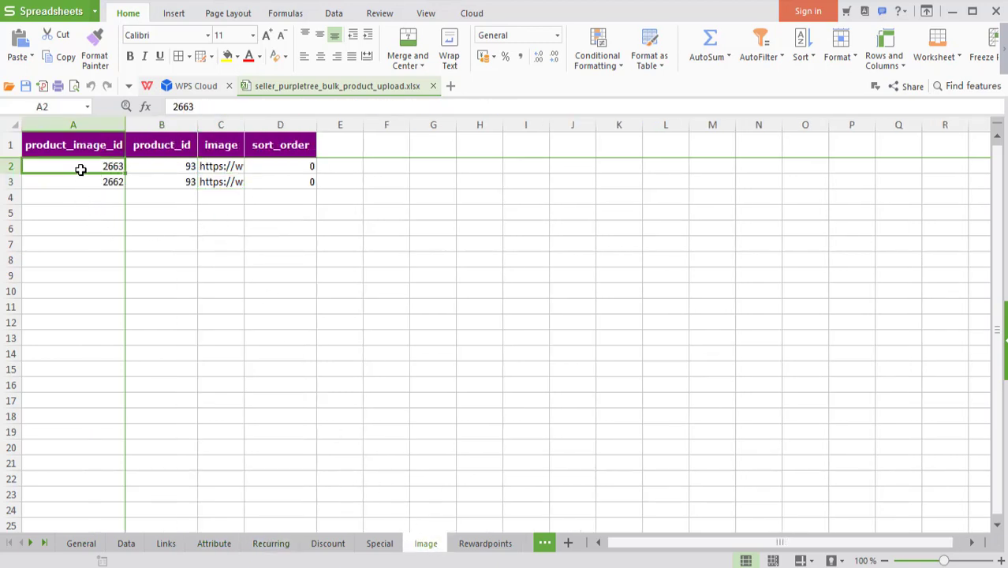
Compare product_id 93 on General with the Image sheet's first row, then close WPS Spreadsheets.
left_click(87, 544)
left_click(84, 166)
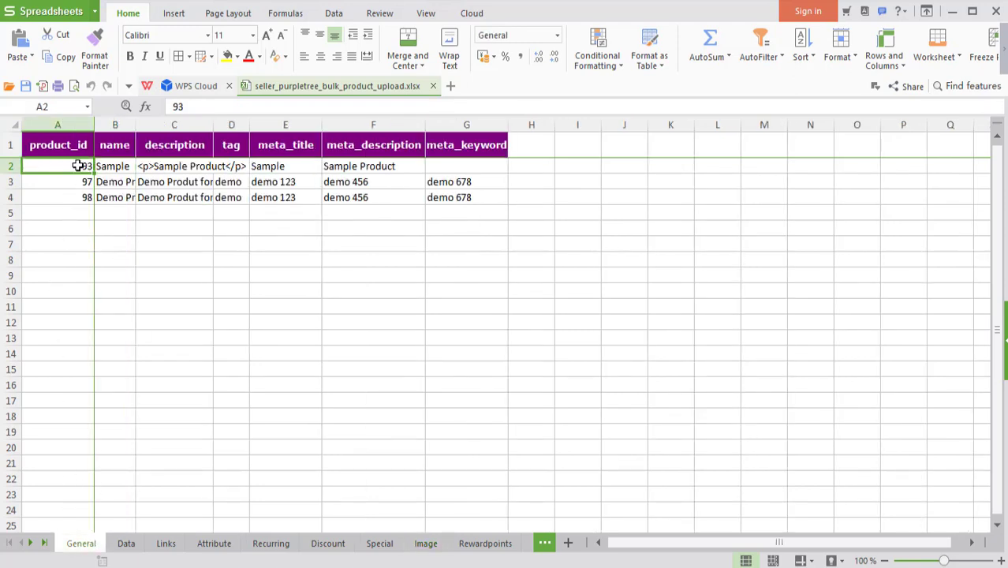
key("ctrl+Page_Down")
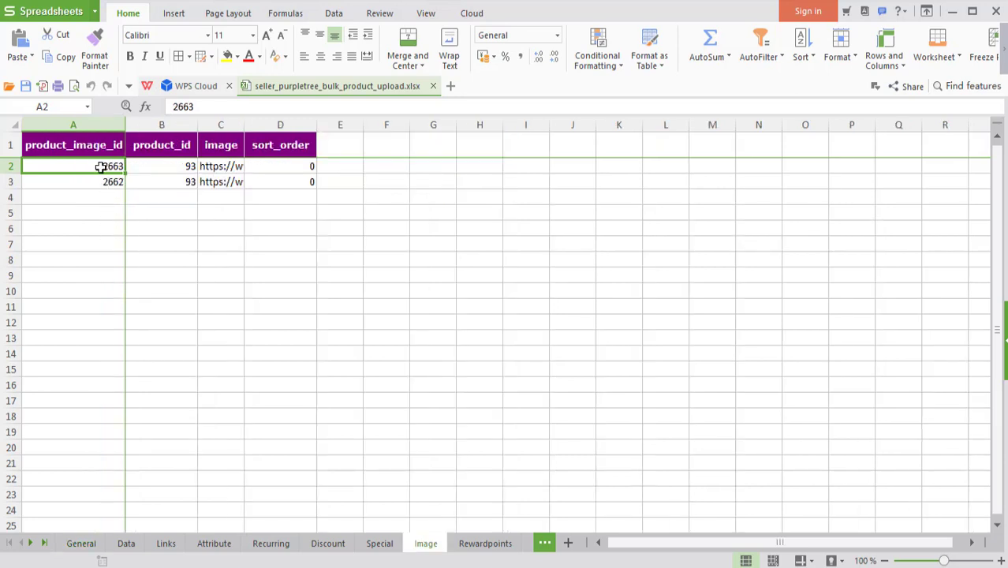
left_click(142, 168)
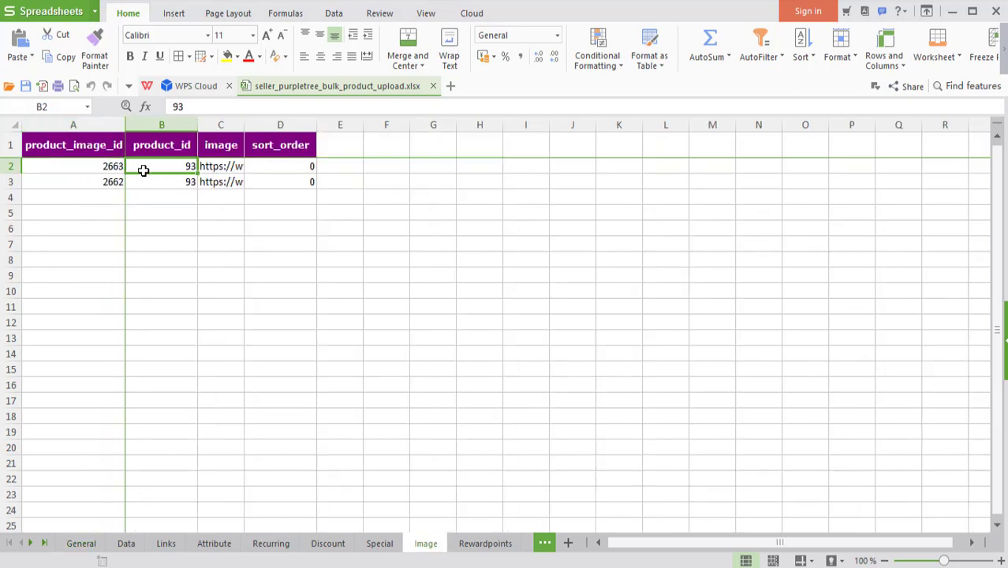
left_click(87, 166)
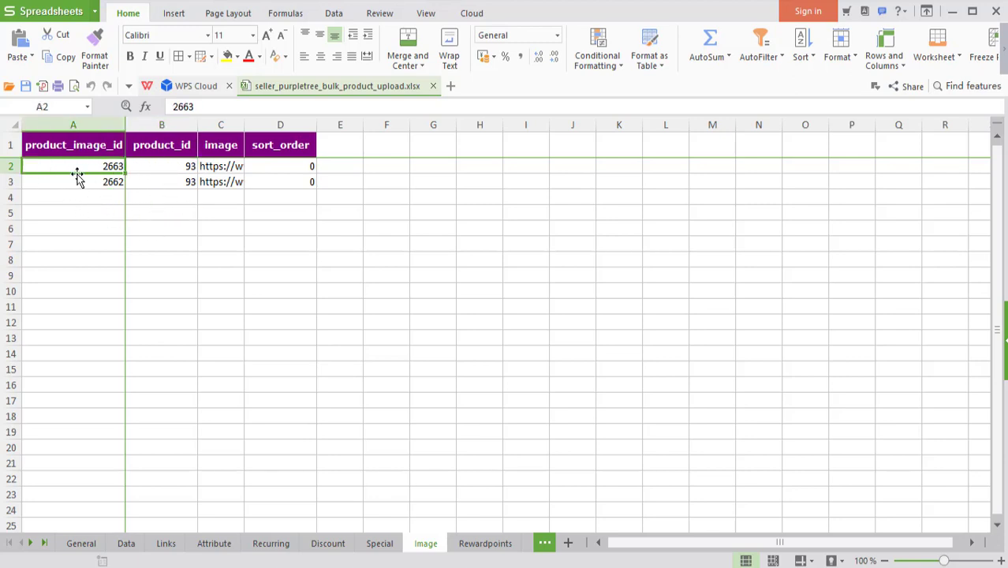
left_click(228, 169)
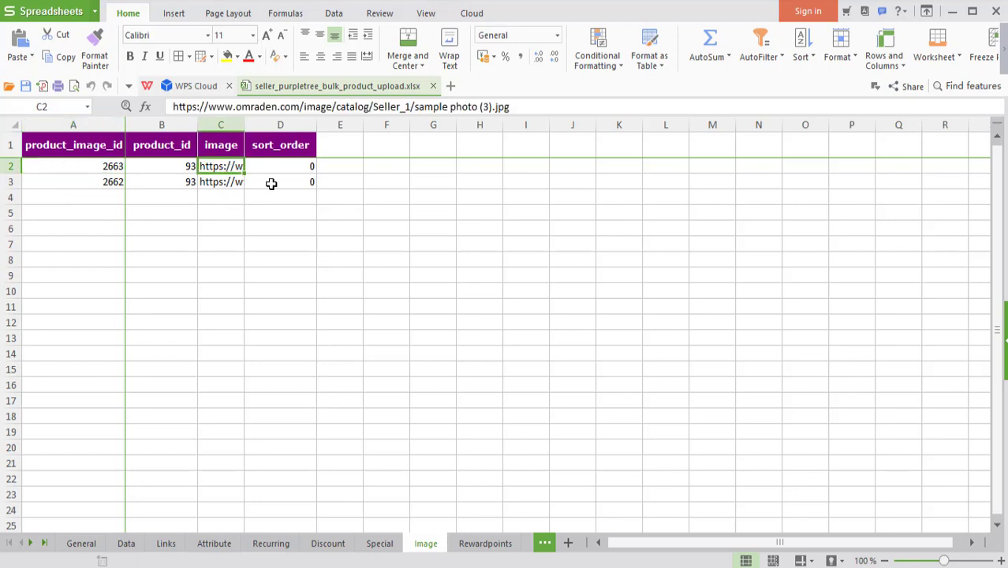
left_click(287, 170)
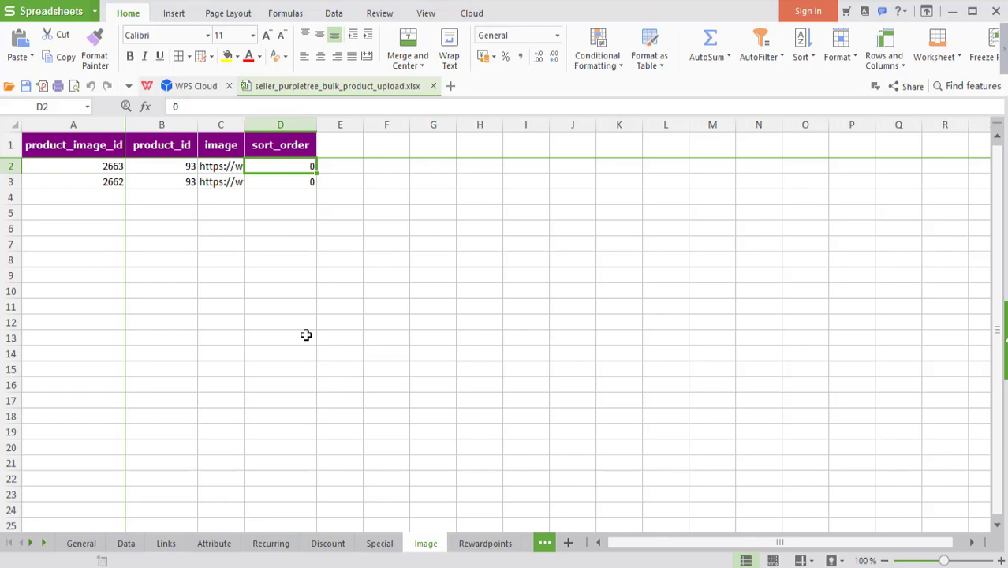
left_click(996, 13)
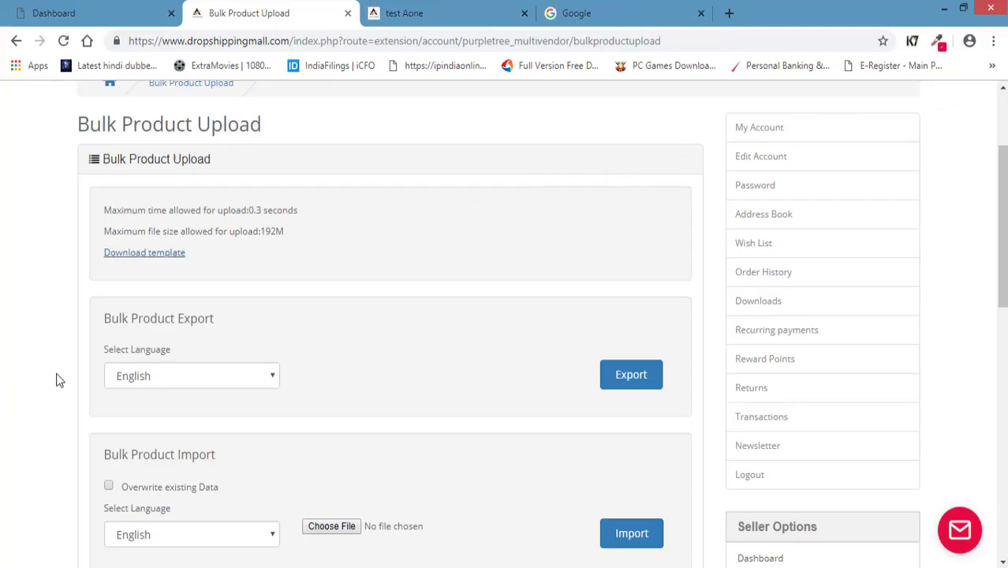
Return to the seller Dashboard and open Shipping Rates under Seller Payments.
scroll(56, 380, "up", 2)
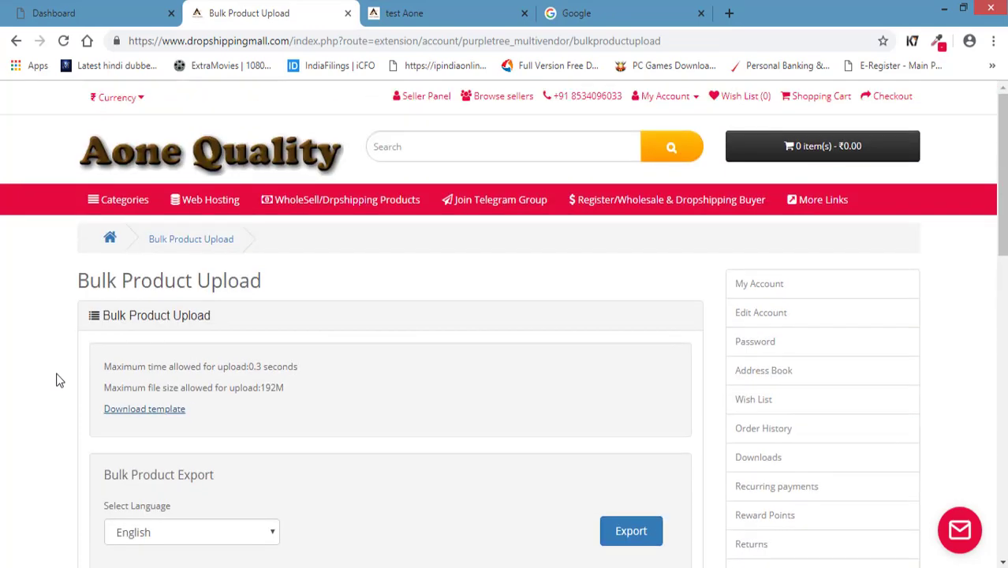
scroll(499, 314, "down", 4)
left_click(760, 401)
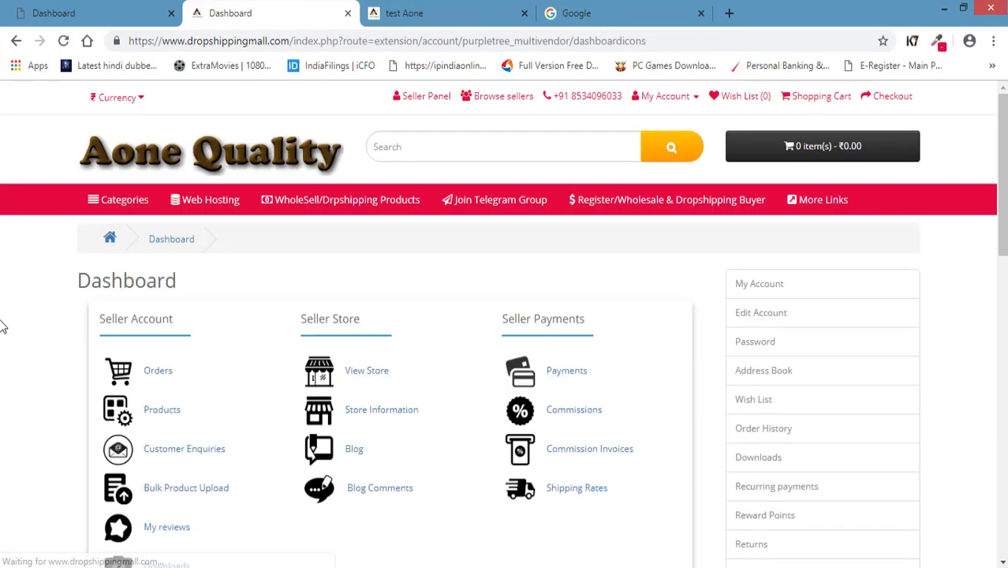
scroll(390, 319, "down", 10)
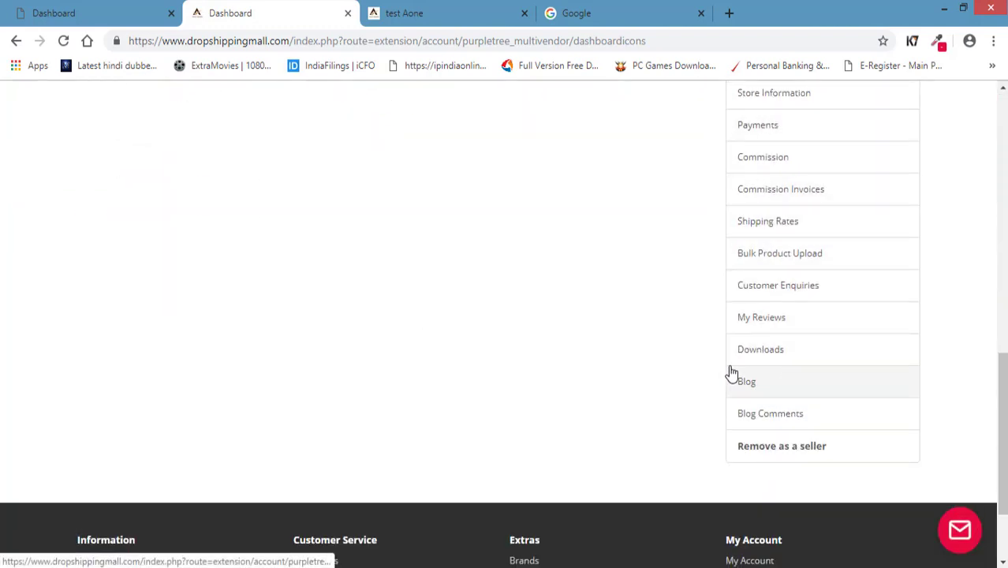
scroll(475, 368, "up", 1)
scroll(476, 368, "up", 7)
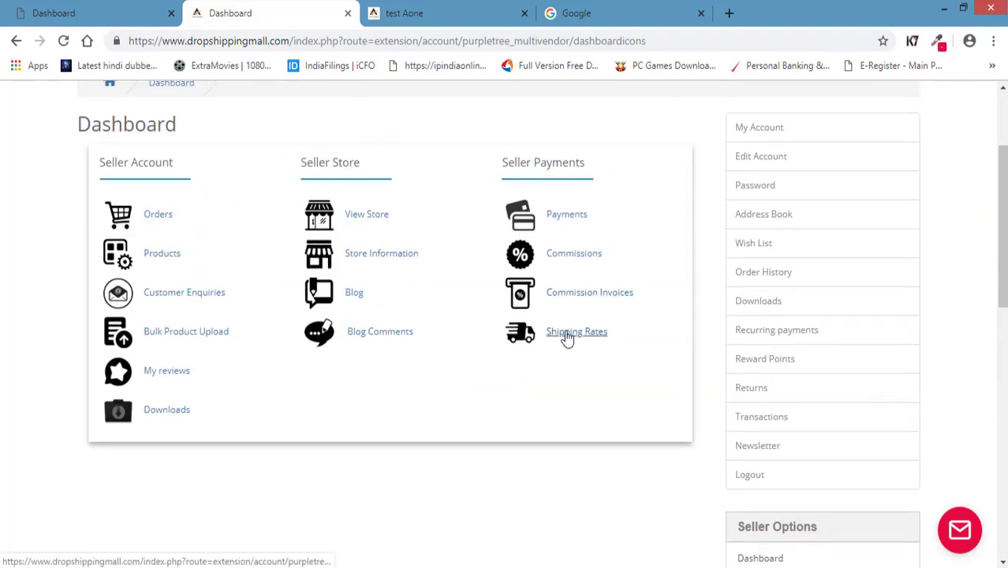
left_click(565, 332)
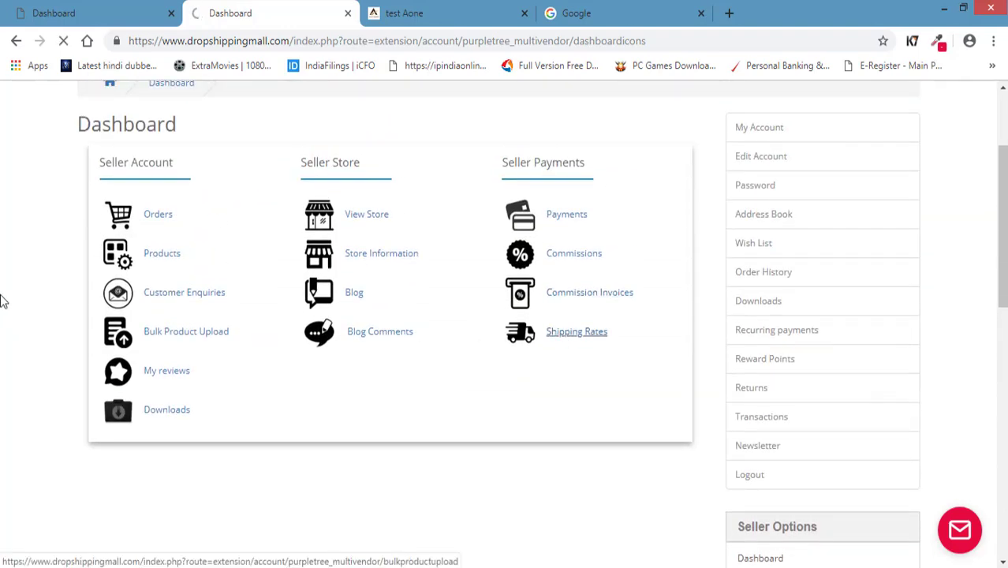
scroll(13, 296, "down", 3)
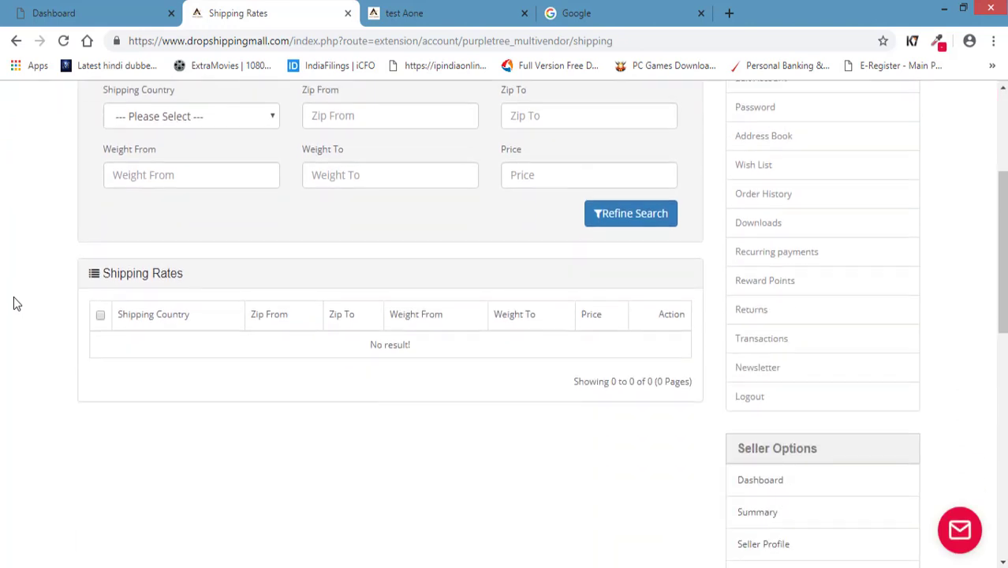
scroll(14, 303, "up", 2)
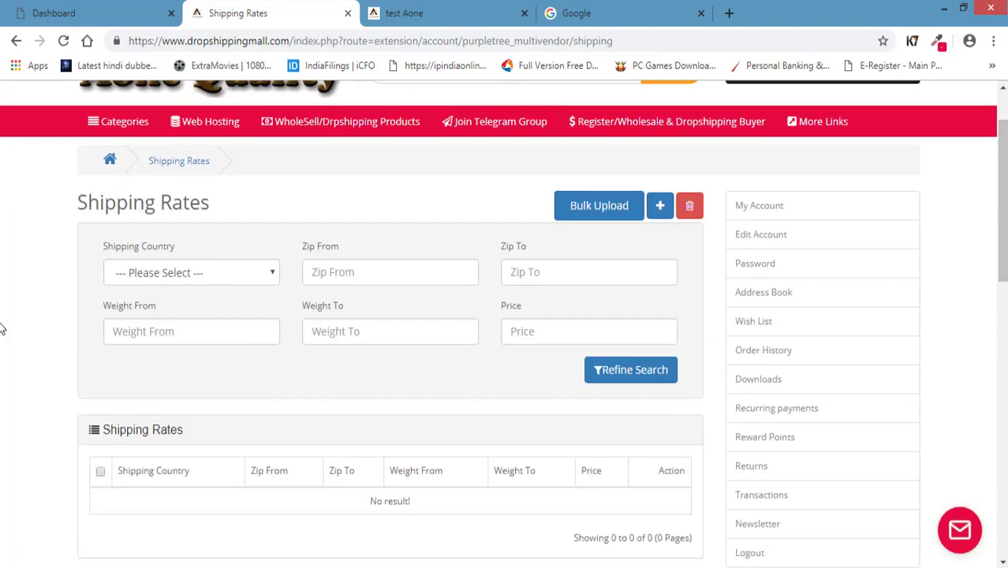
left_click(181, 277)
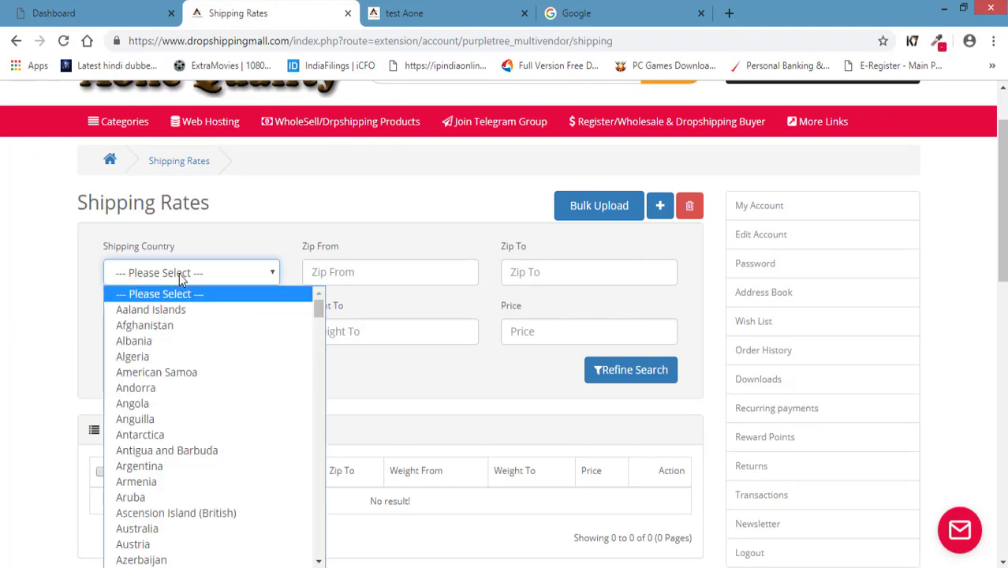
left_click(6, 380)
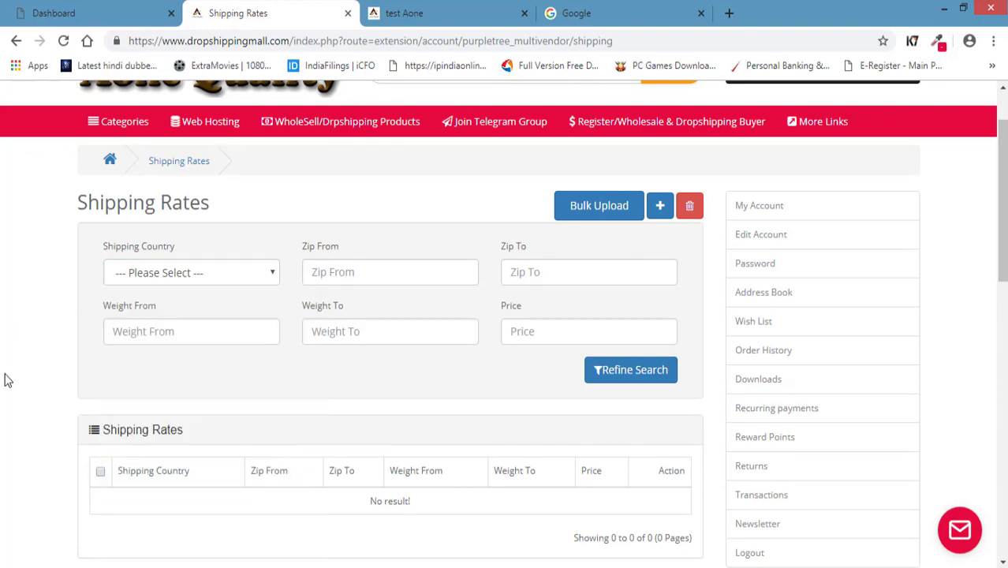
left_click(221, 273)
left_click(5, 430)
left_click(211, 273)
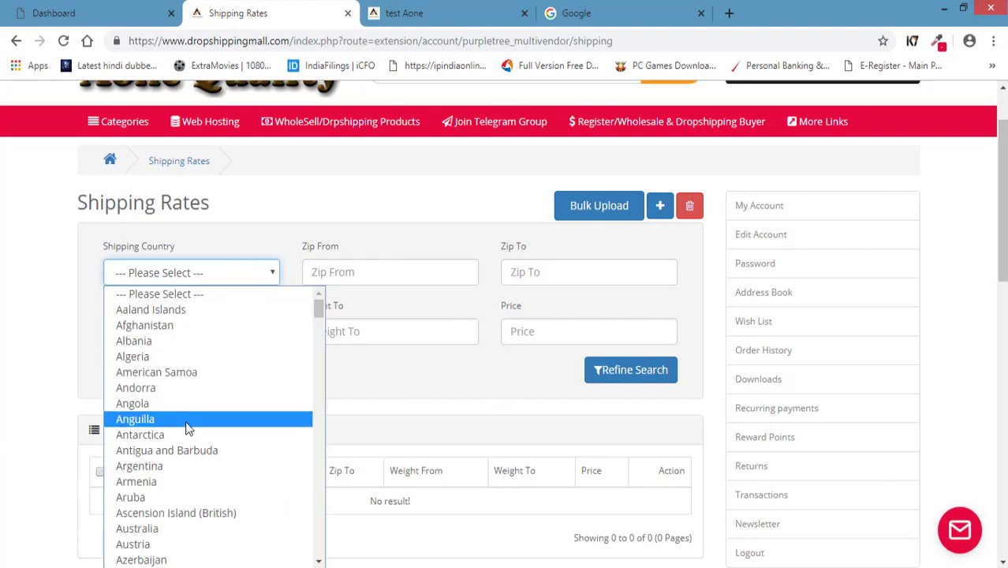
left_click(63, 357)
left_click(62, 356)
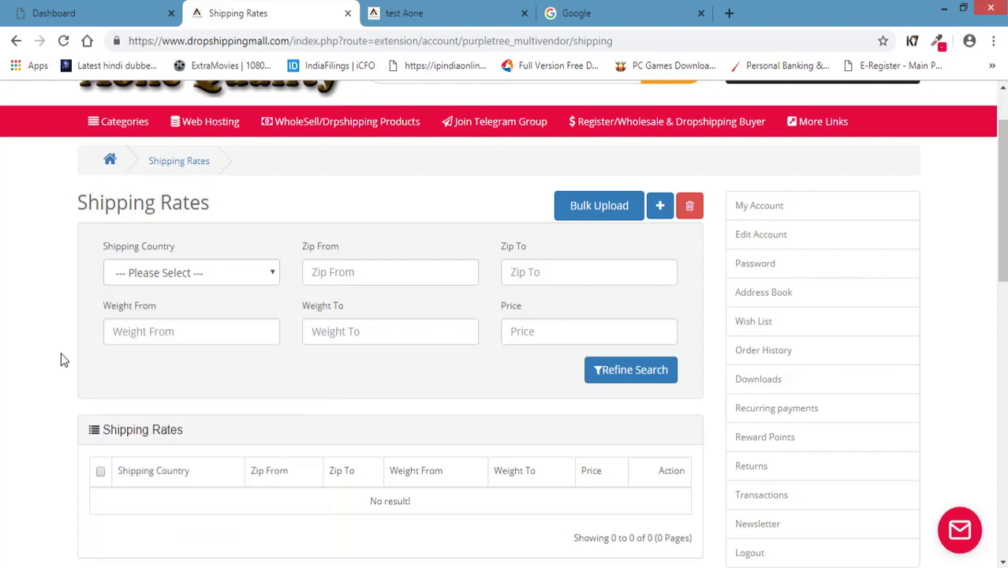
left_click(411, 279)
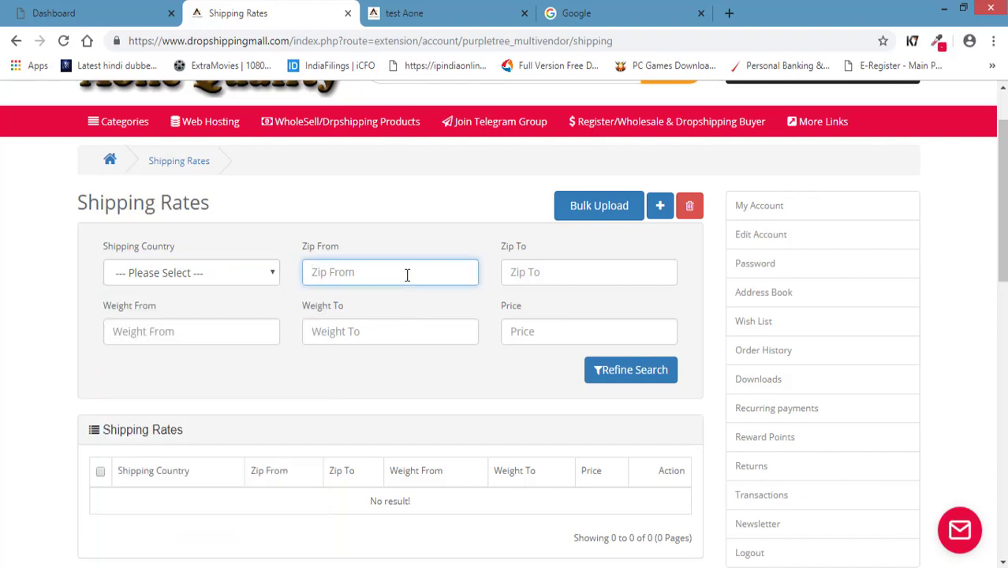
left_click(568, 277)
left_click(354, 274)
left_click(555, 274)
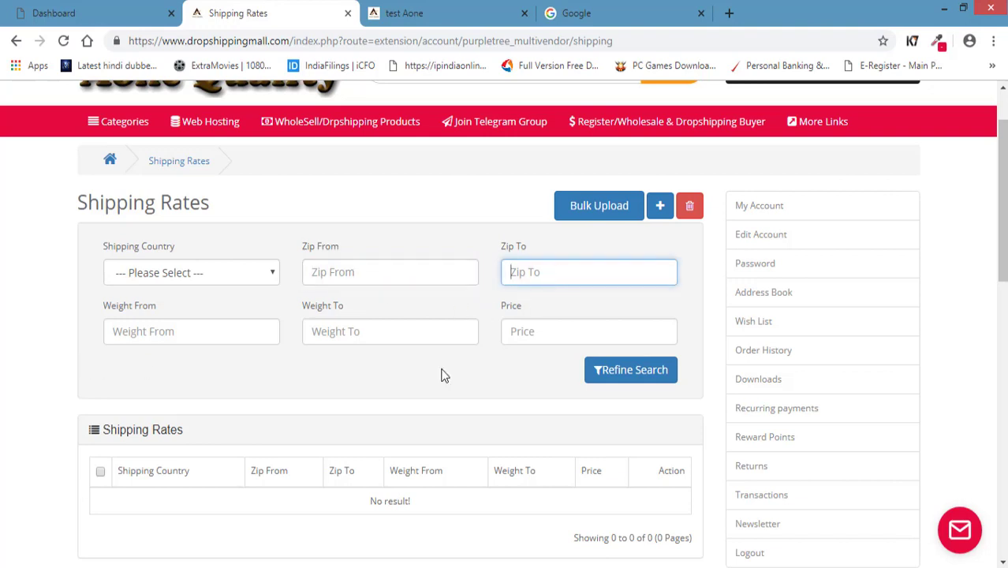
left_click(158, 332)
left_click(354, 335)
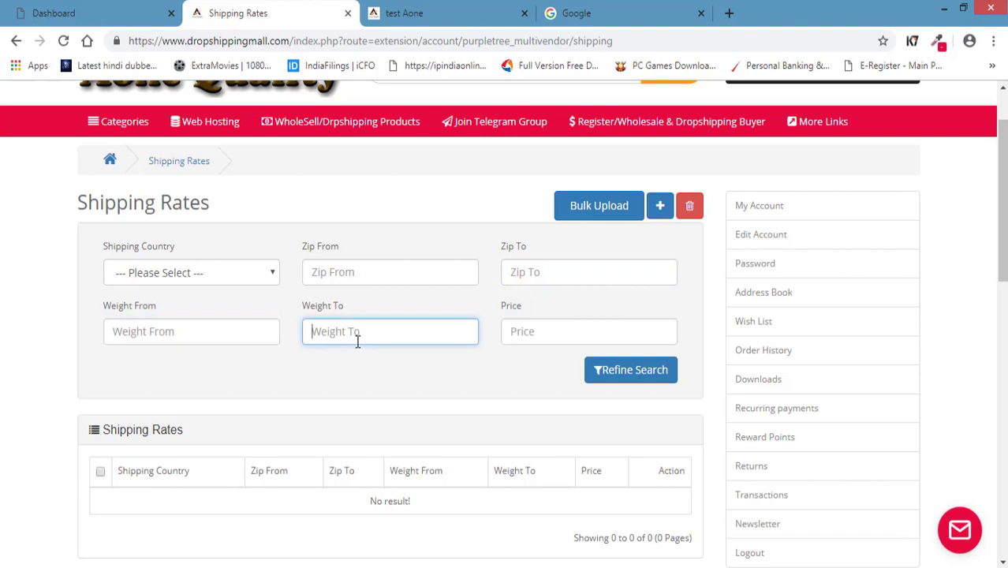
left_click(532, 334)
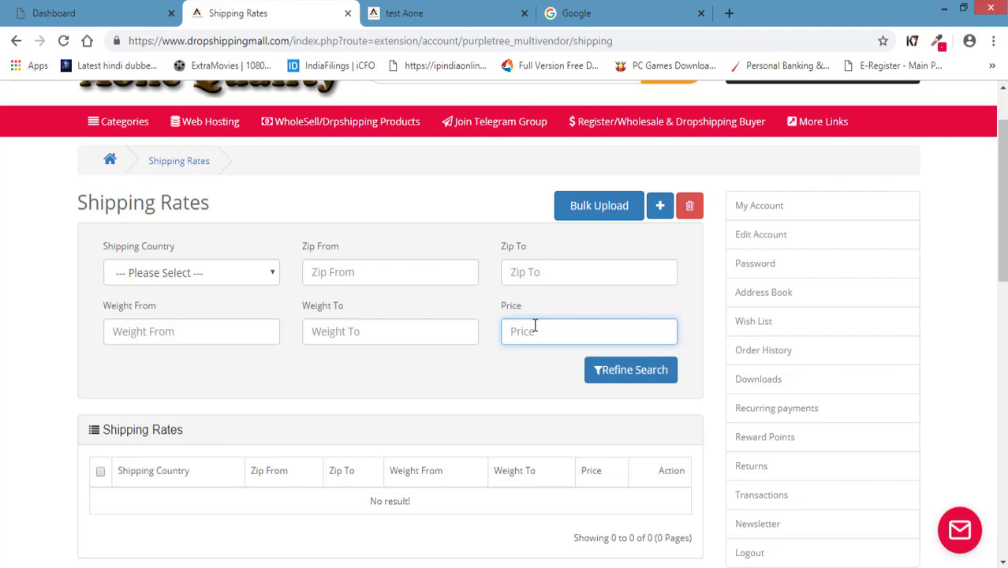
left_click(190, 268)
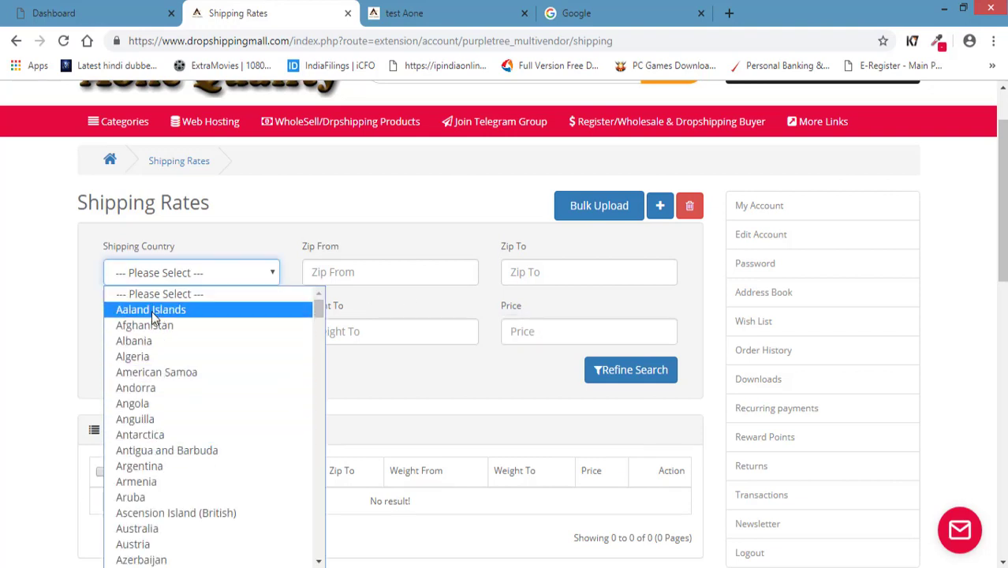
left_click(52, 396)
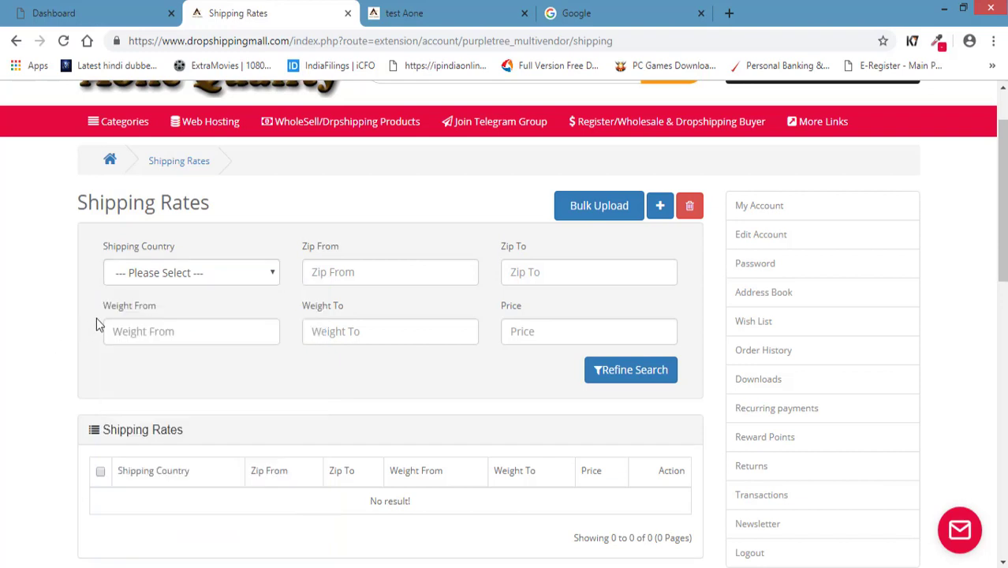
left_click(454, 283)
left_click(572, 271)
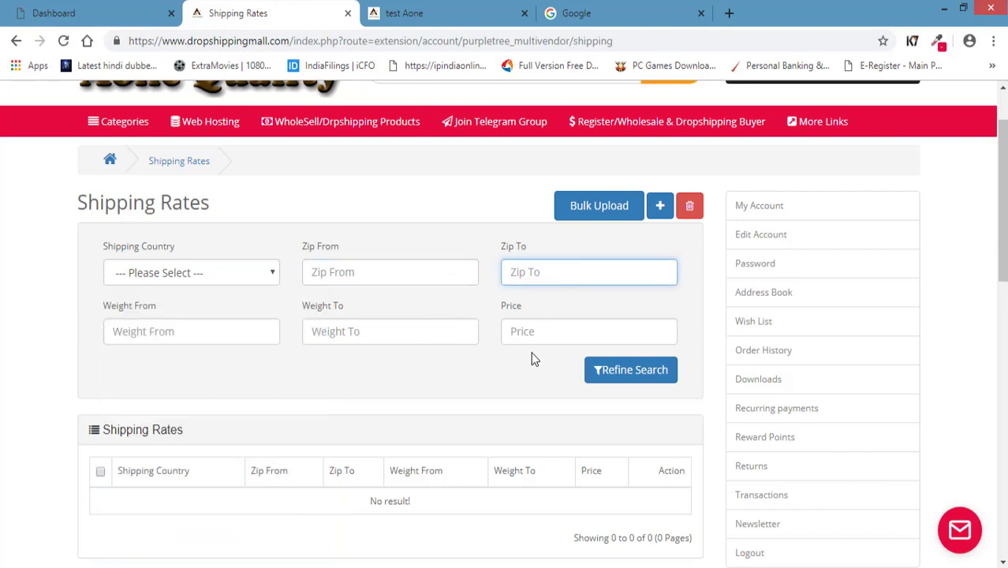
left_click(522, 339)
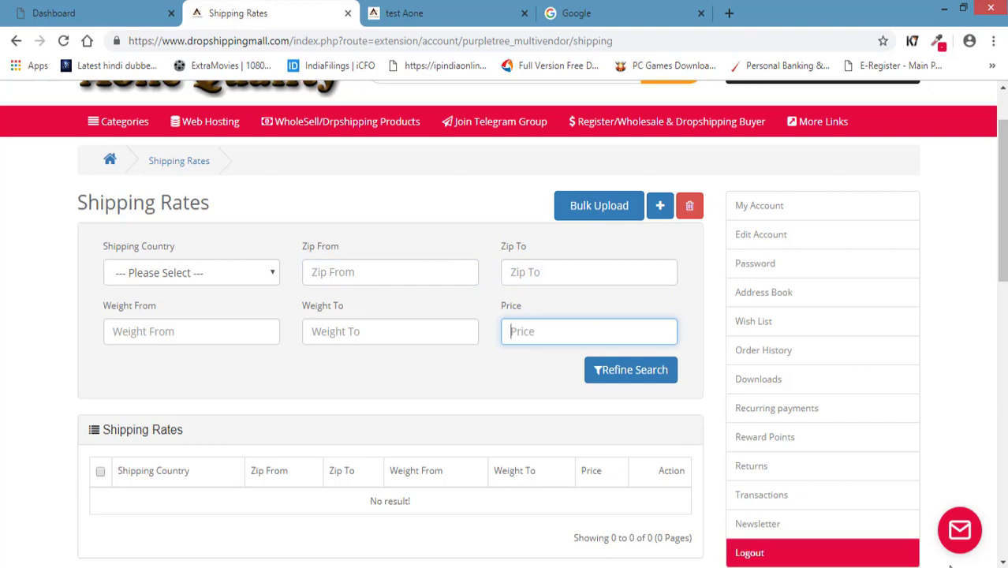
left_click(960, 529)
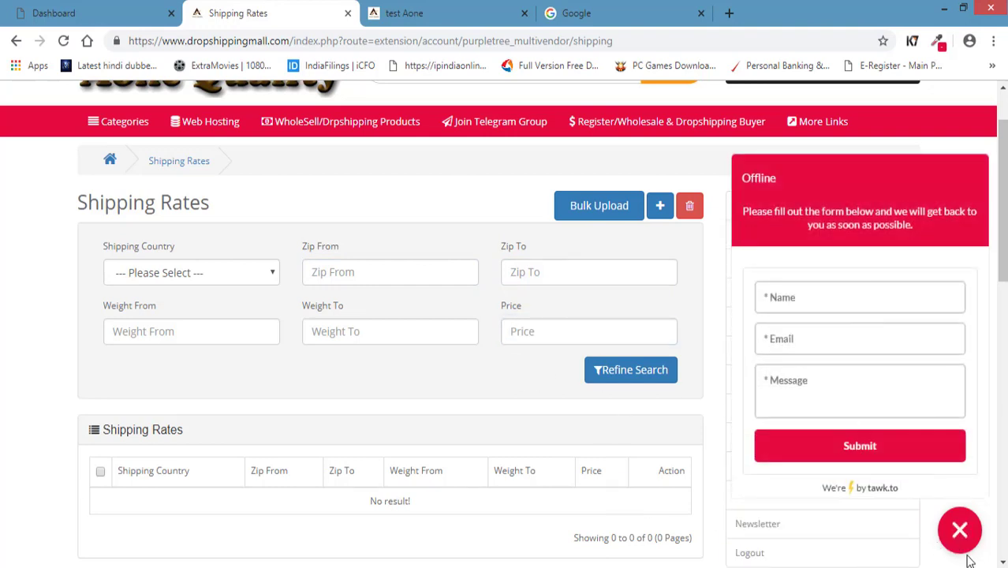
left_click(959, 531)
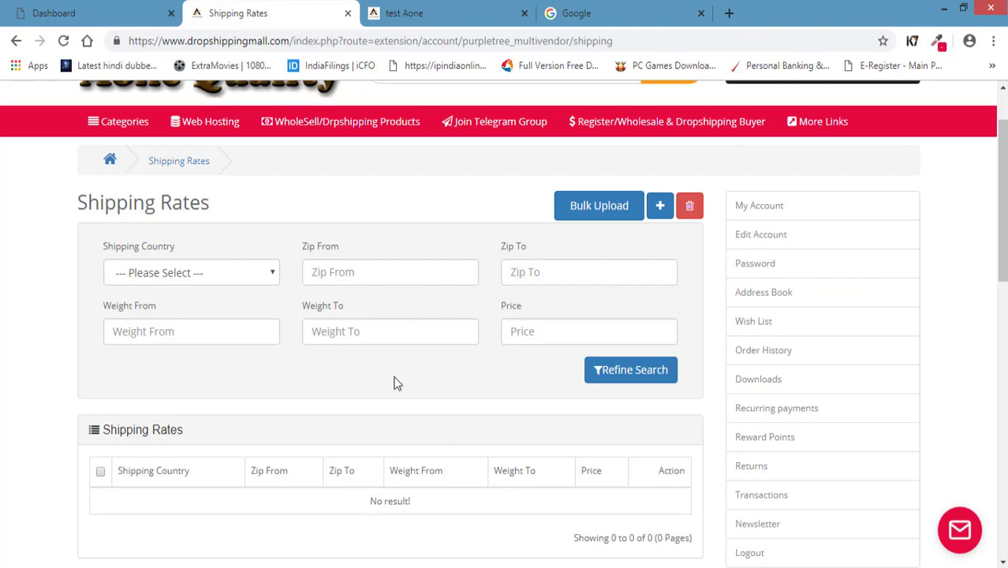
Leave Shipping Rates for the seller Dashboard and review its account, store and payment links.
scroll(467, 378, "down", 10)
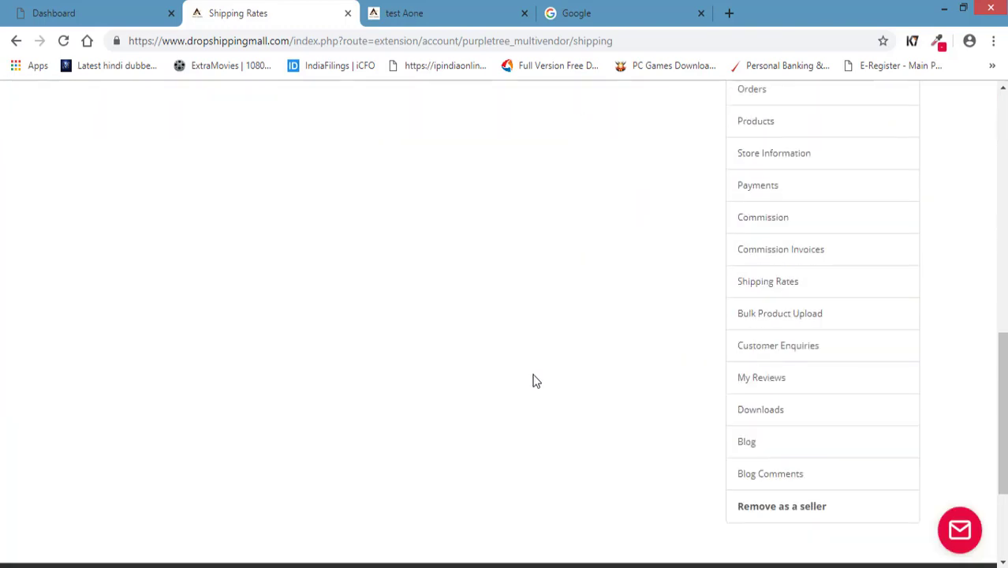
scroll(576, 370, "up", 3)
scroll(552, 292, "down", 5)
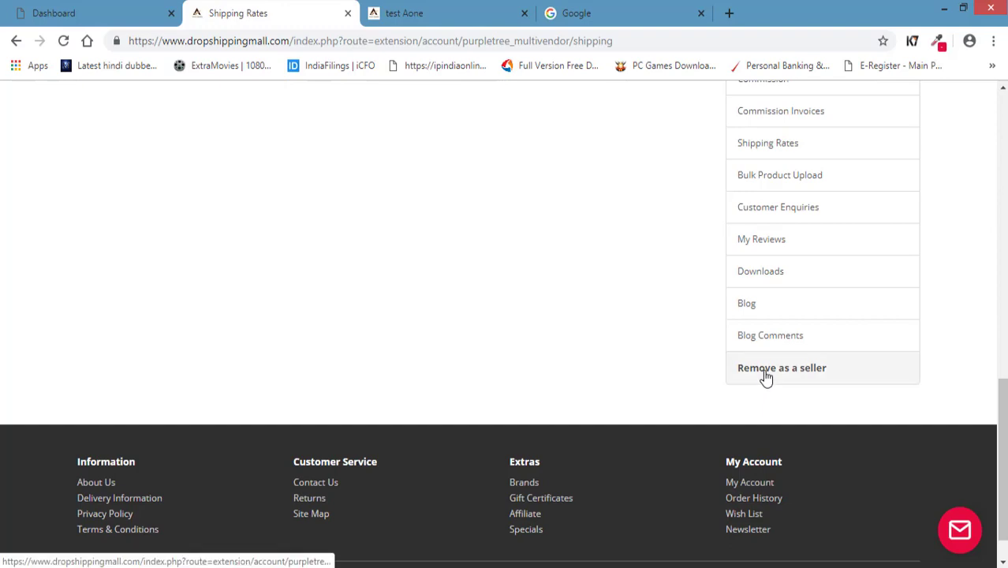
scroll(515, 337, "up", 6)
scroll(404, 344, "up", 4)
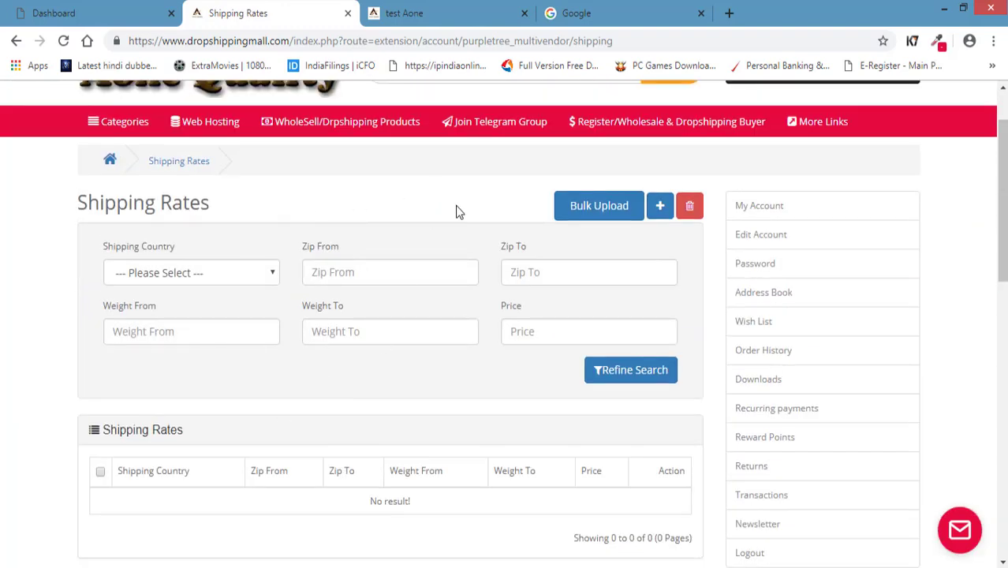
scroll(457, 211, "down", 4)
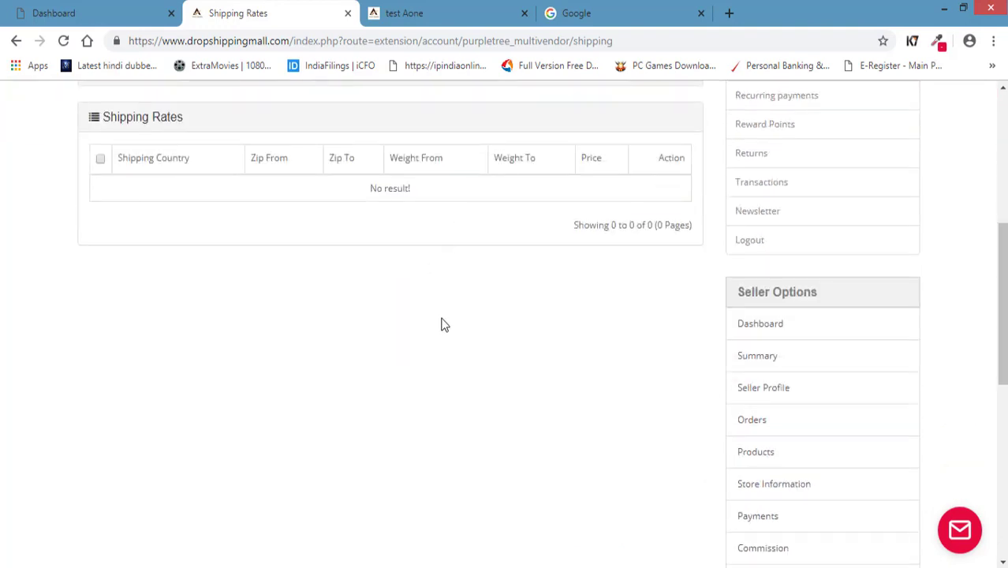
scroll(459, 399, "up", 1)
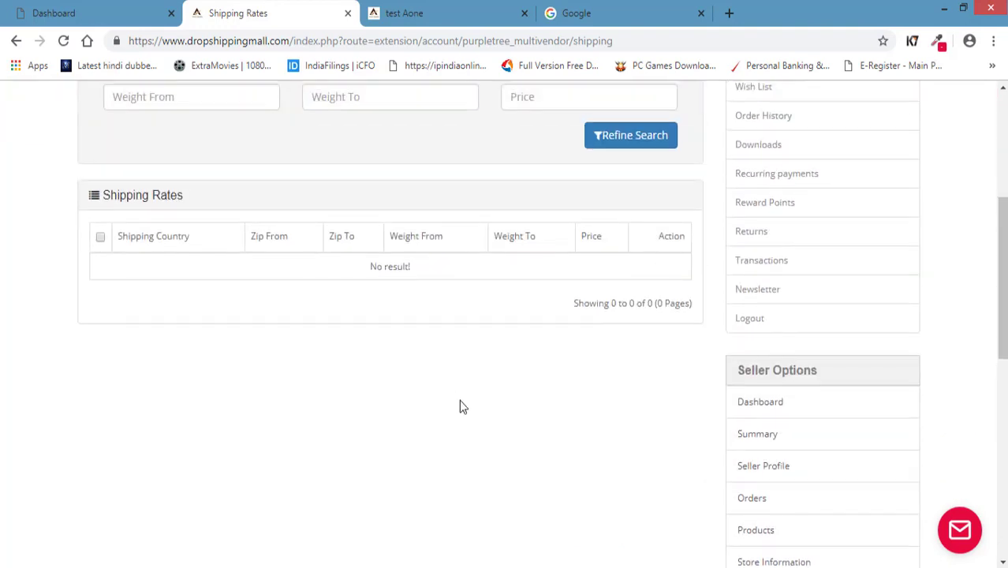
left_click(747, 408)
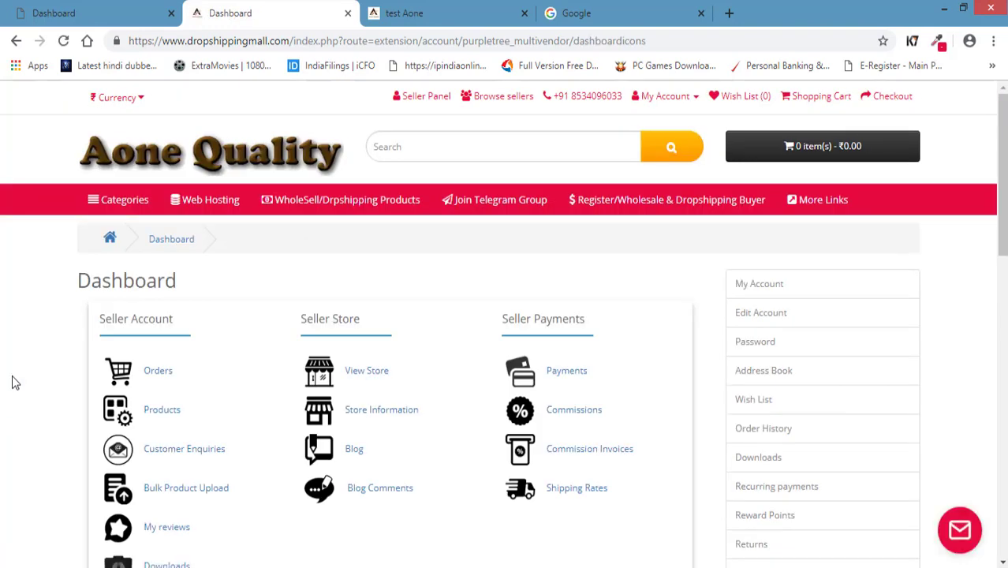
scroll(12, 377, "down", 2)
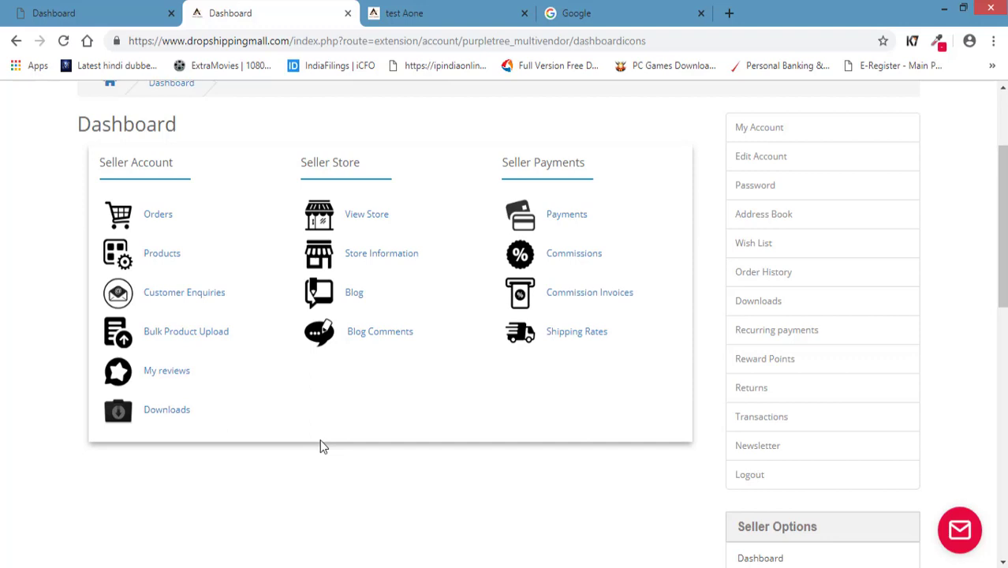
scroll(319, 447, "up", 1)
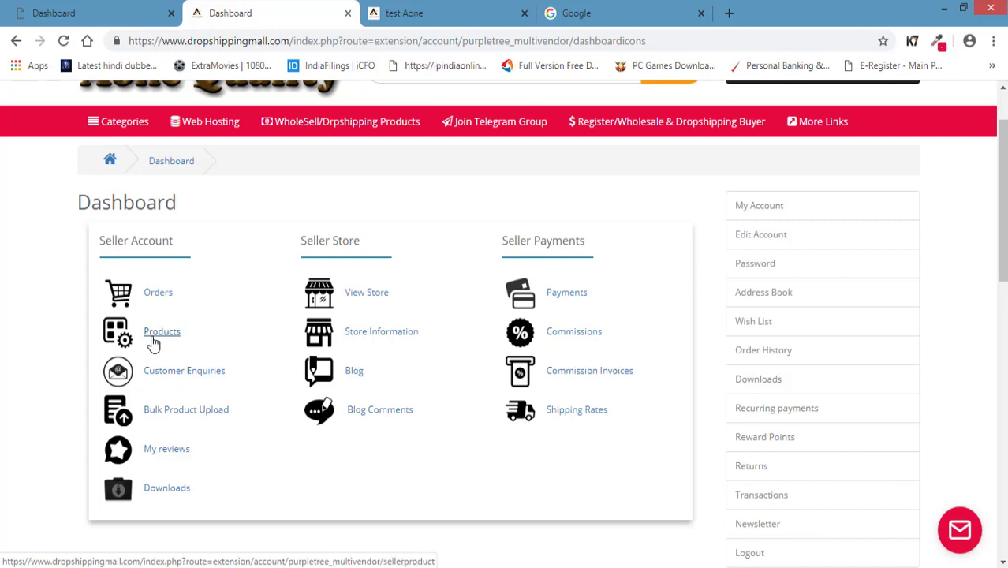
Open the empty Seller Products list, try its Product Name and Price filters, and start a new product.
left_click(151, 337)
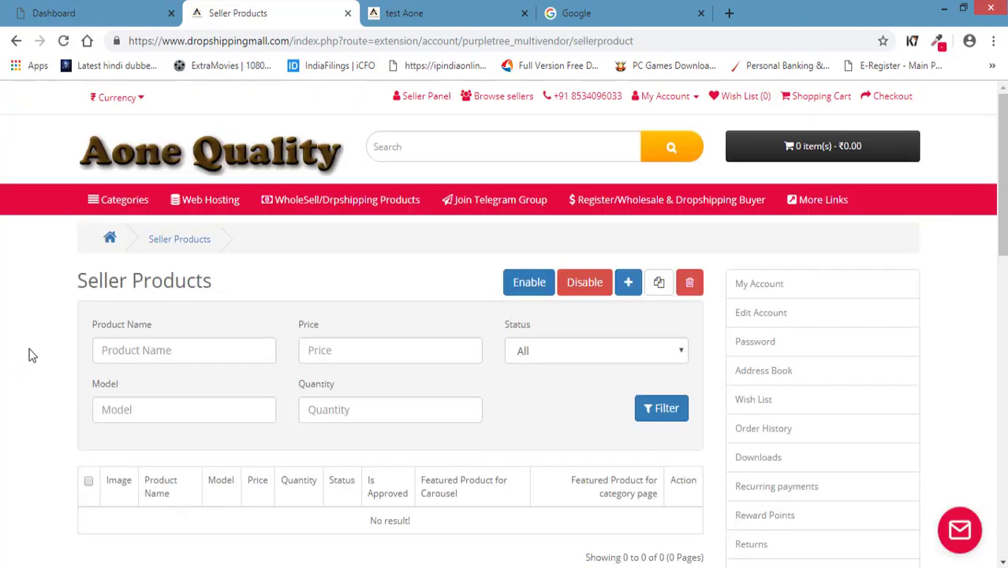
scroll(32, 355, "down", 1)
left_click(171, 276)
left_click(370, 272)
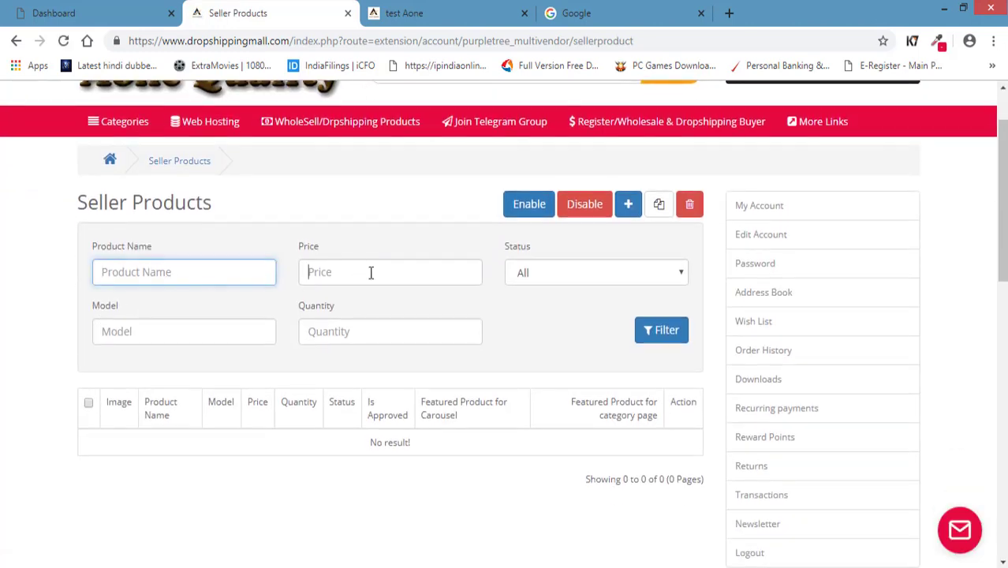
left_click(559, 321)
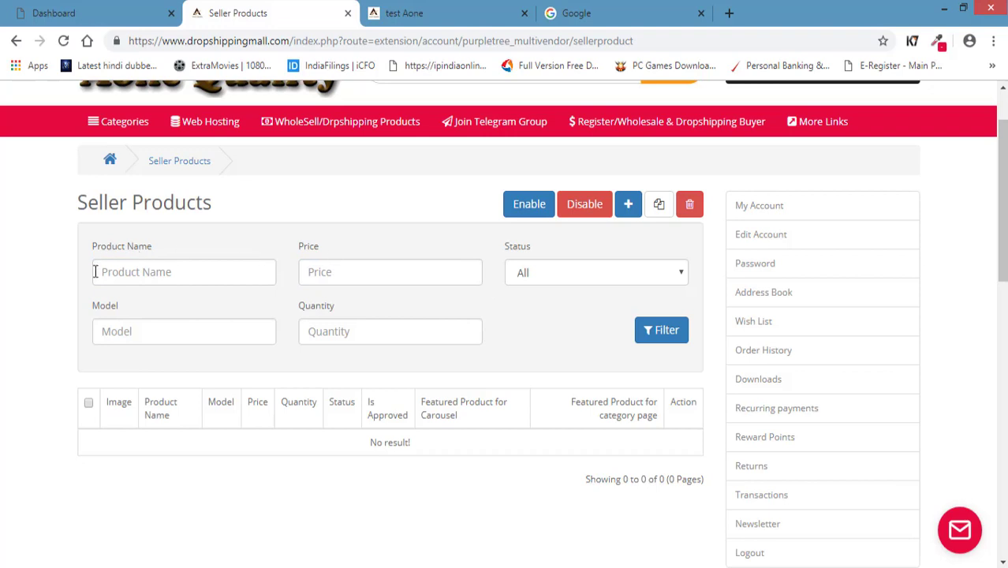
left_click(136, 266)
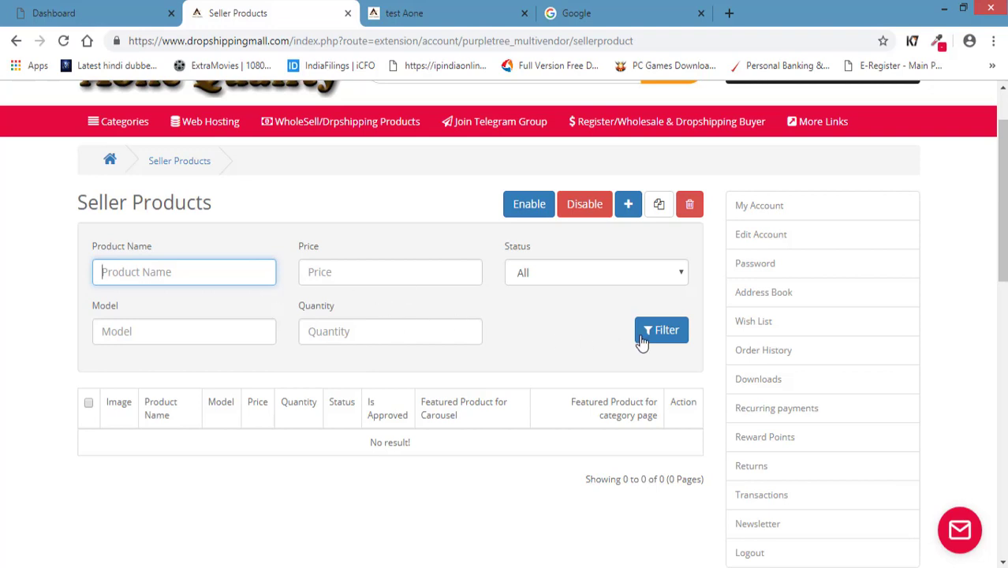
left_click(560, 338)
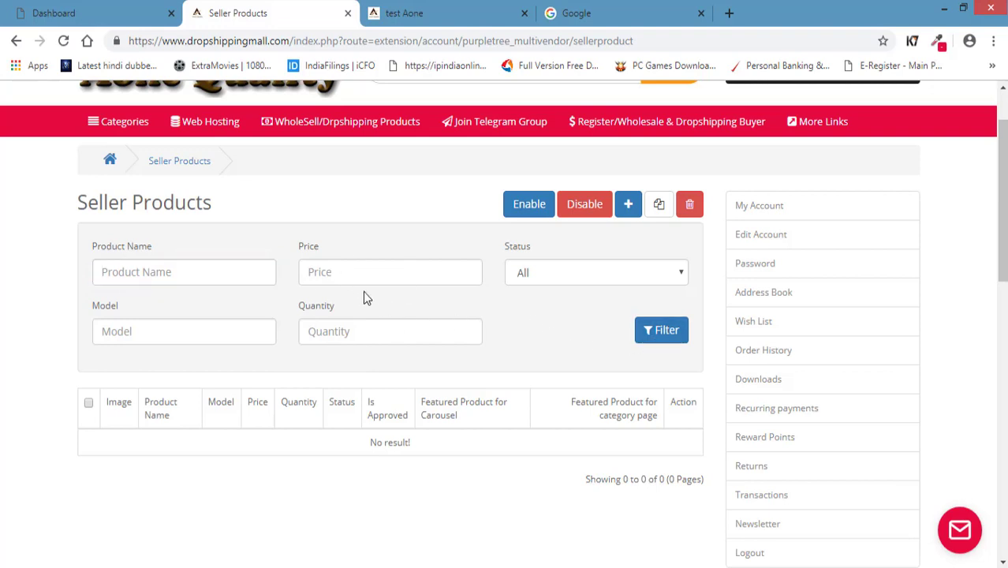
left_click(630, 214)
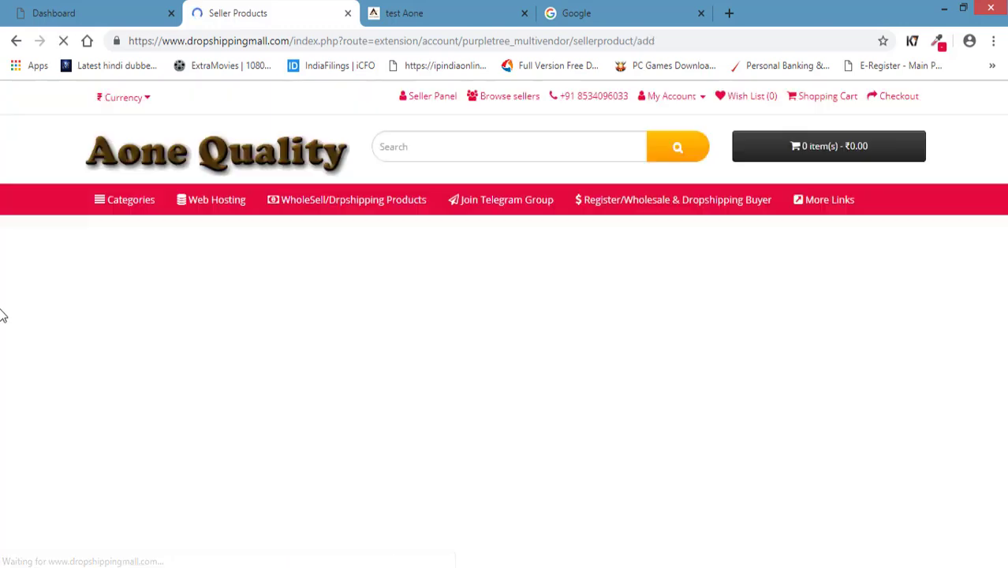
Enter 'test' as the new product's Product Name.
scroll(2, 315, "down", 8)
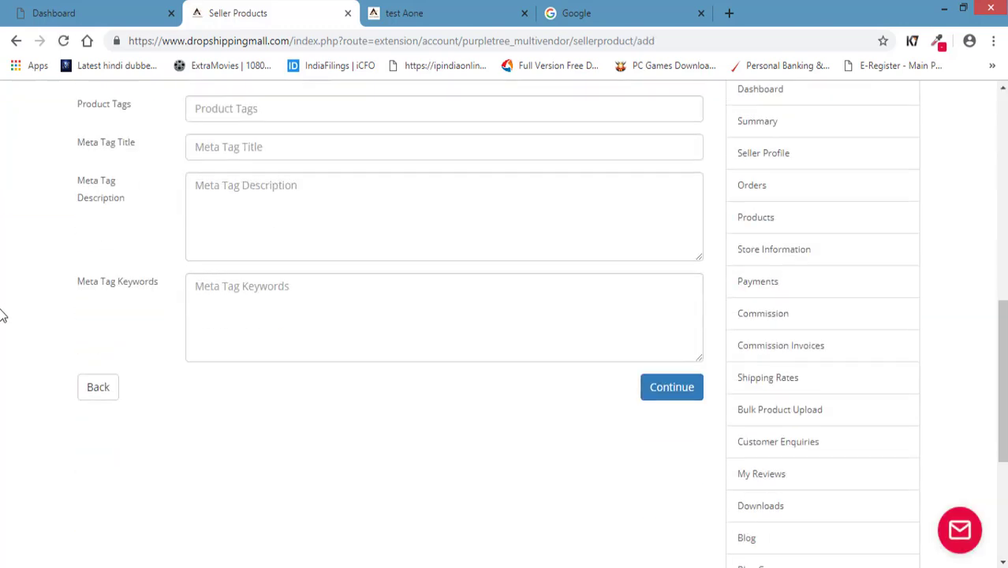
scroll(3, 315, "up", 6)
scroll(5, 313, "up", 1)
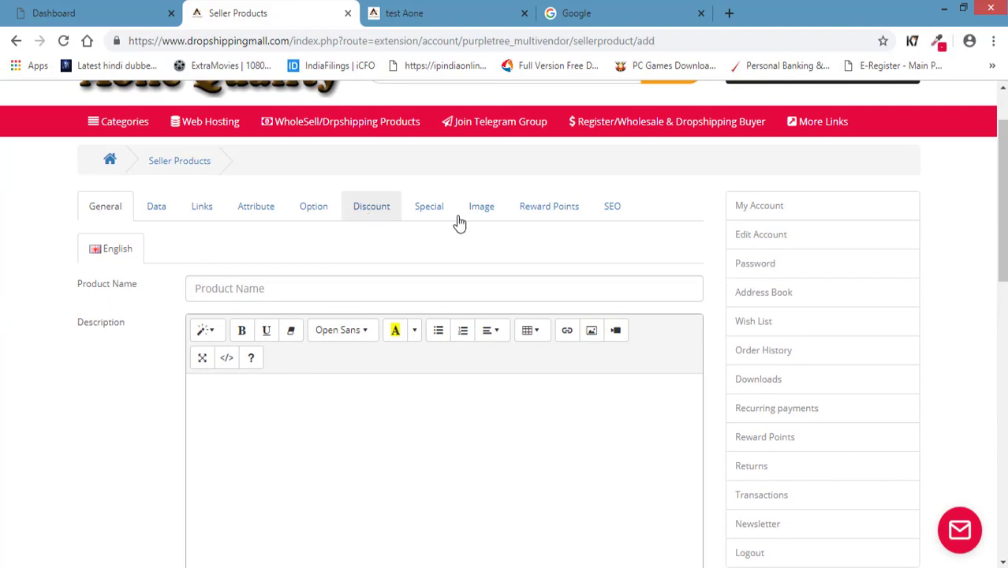
scroll(2, 290, "down", 2)
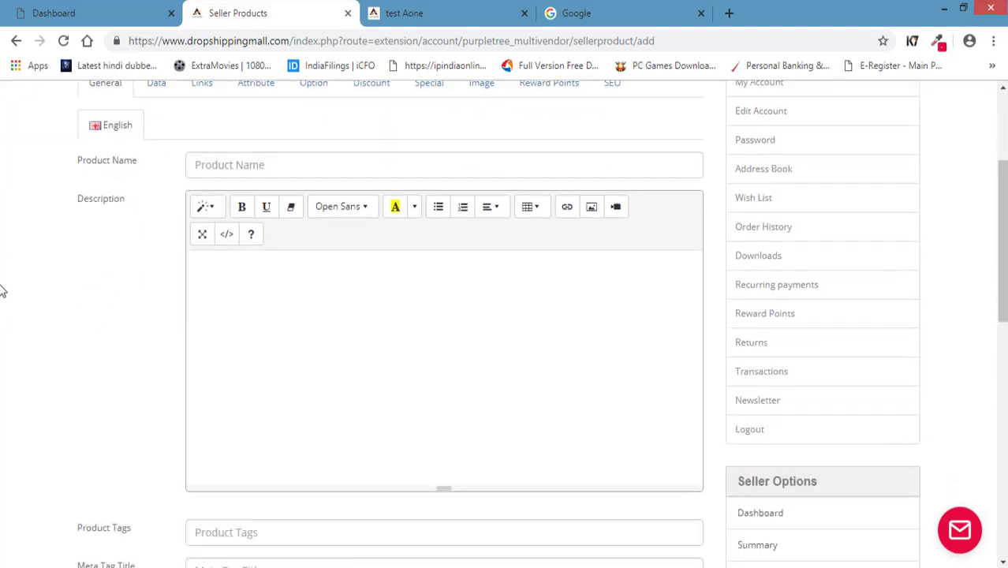
scroll(2, 290, "up", 2)
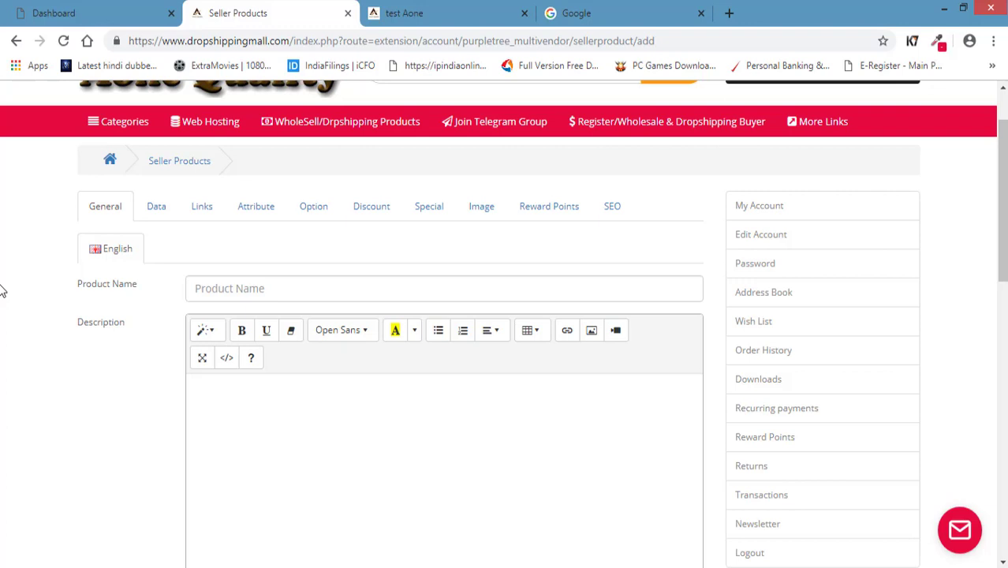
left_click(288, 287)
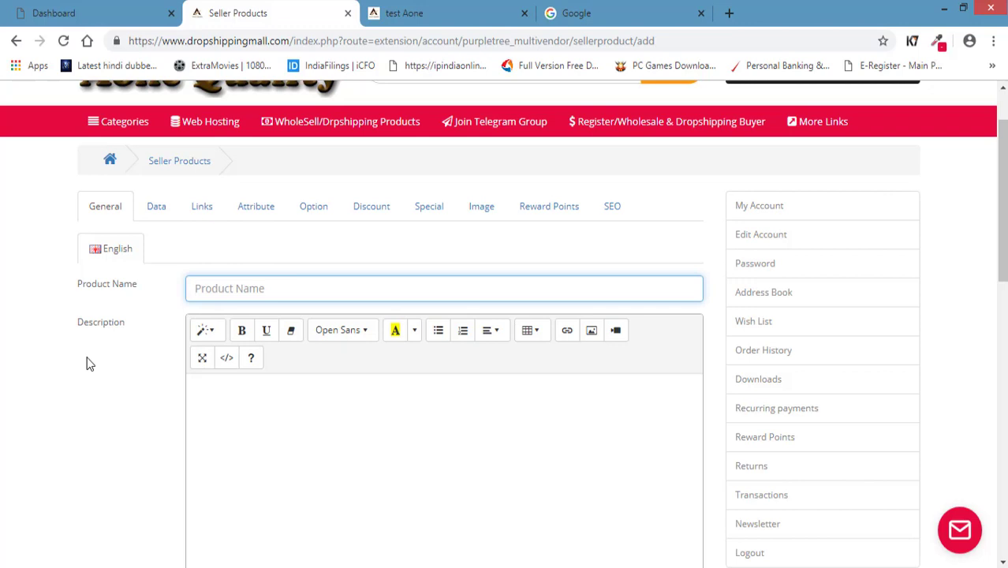
type("test")
Visit the still-empty Description and Product Tags fields while scrolling through the form.
scroll(76, 348, "down", 3)
left_click(306, 288)
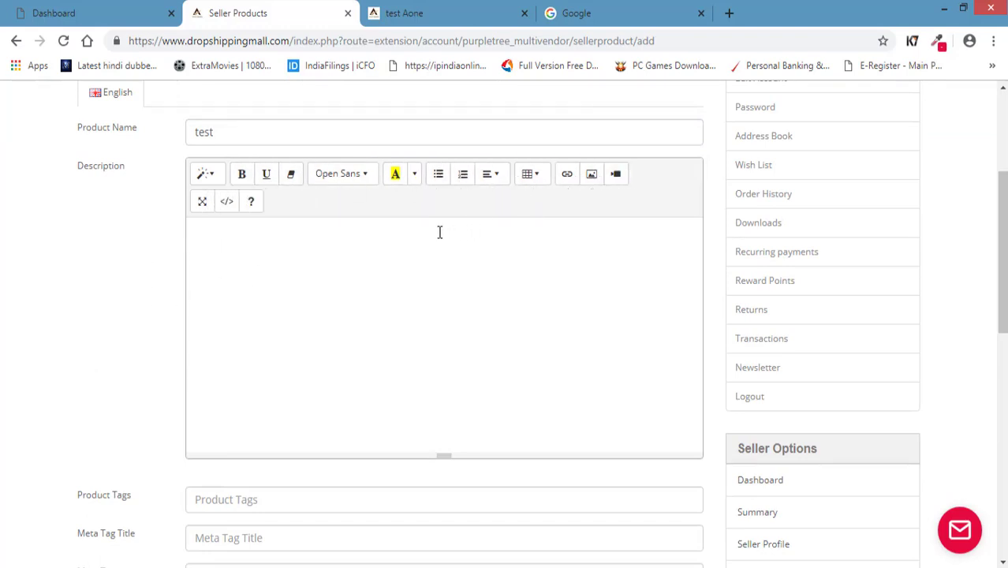
scroll(436, 232, "down", 1)
scroll(436, 232, "down", 3)
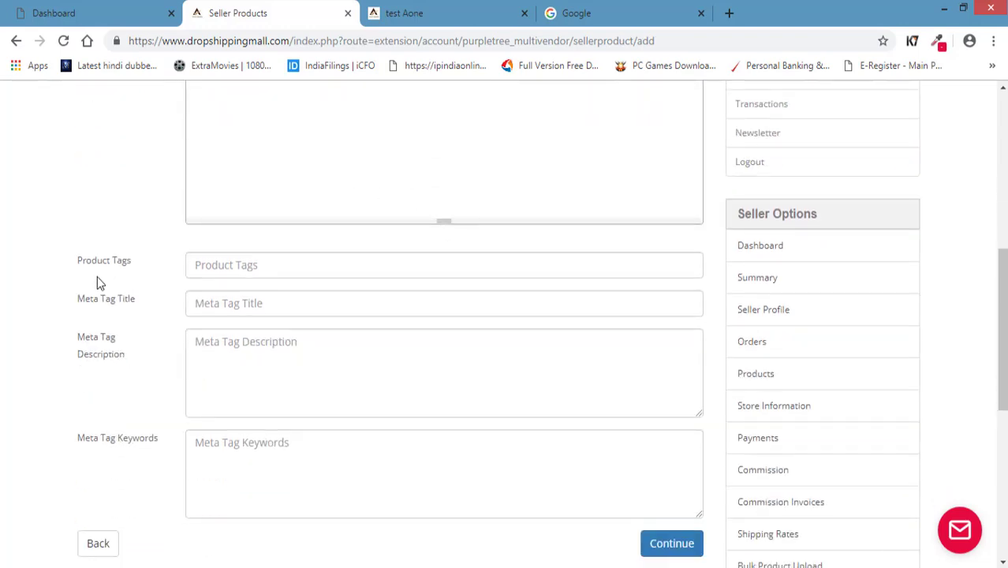
left_click(264, 274)
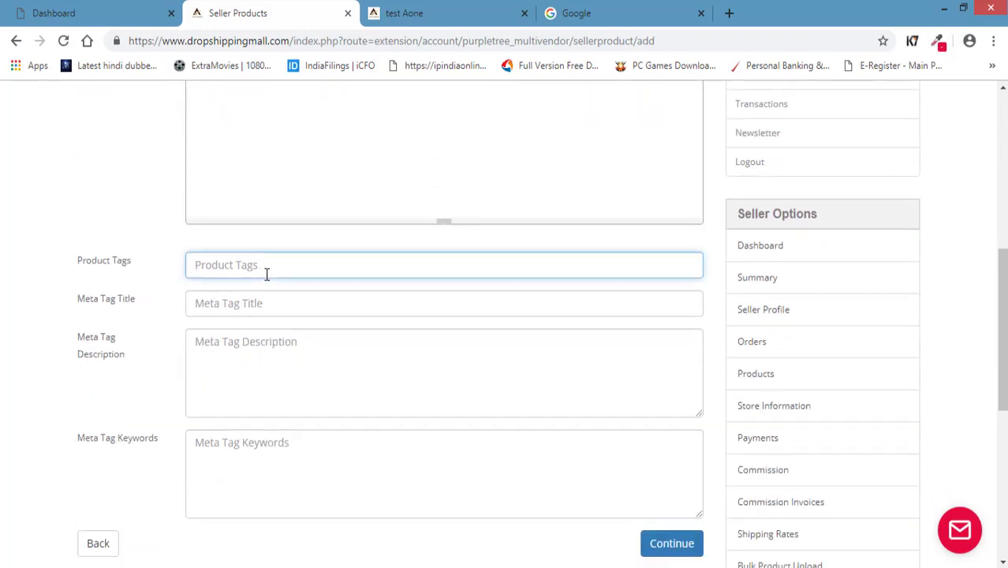
scroll(266, 274, "up", 2)
scroll(267, 274, "down", 1)
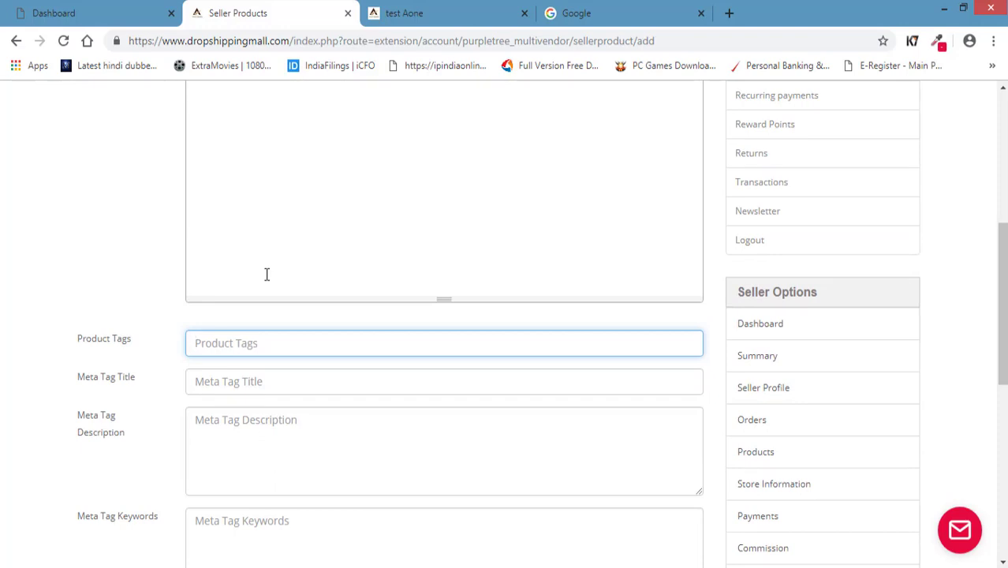
scroll(267, 274, "down", 4)
scroll(199, 343, "up", 1)
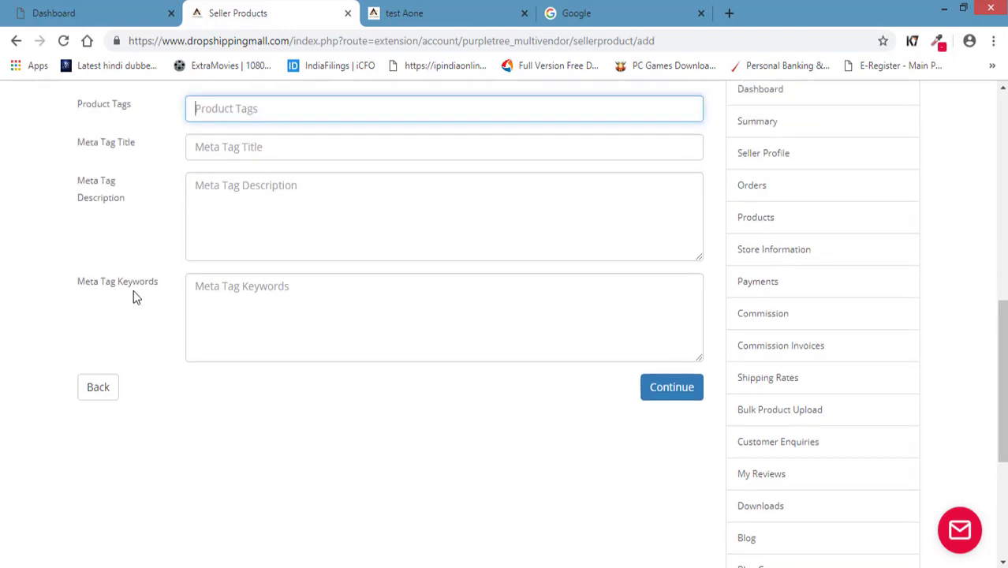
scroll(126, 305, "up", 1)
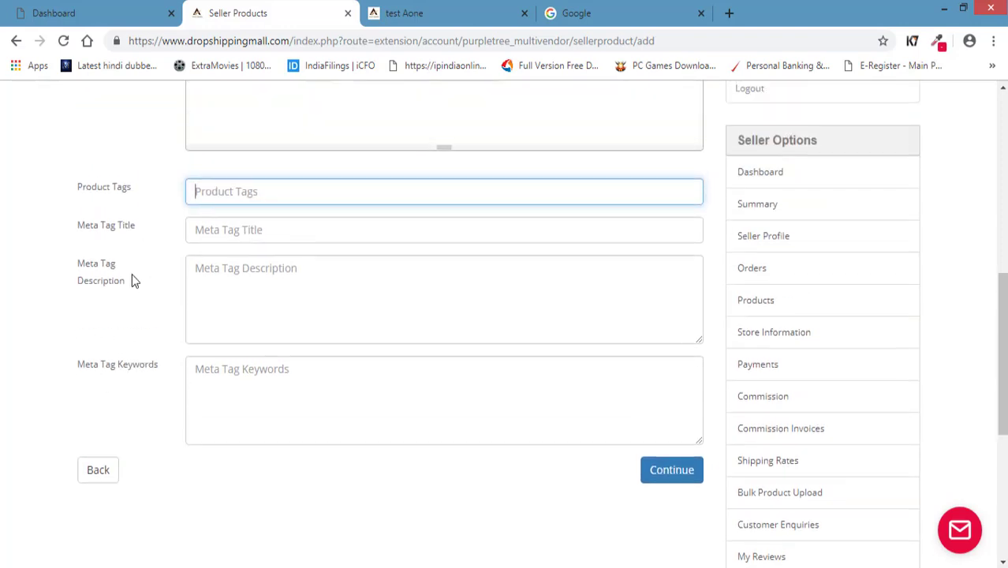
scroll(133, 280, "up", 1)
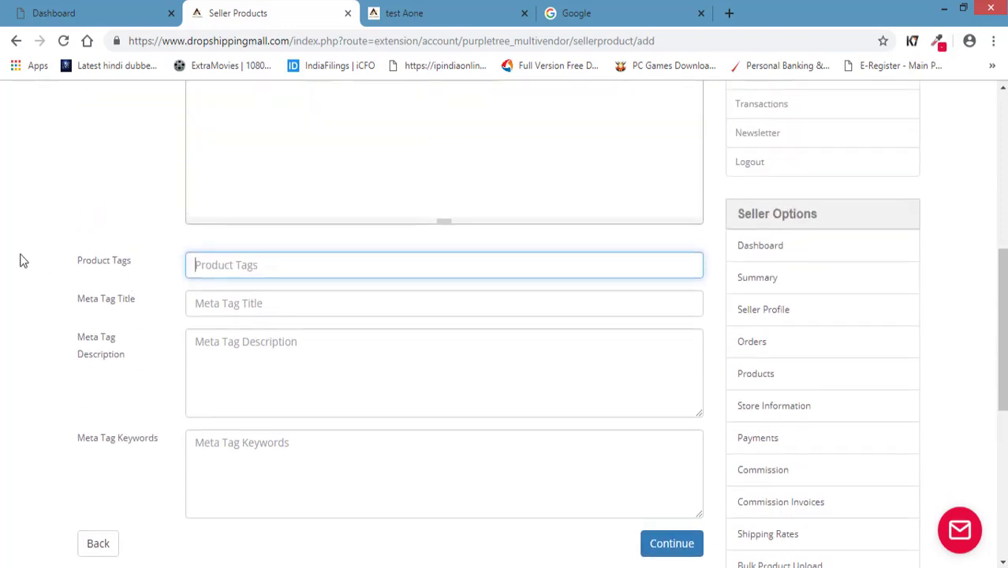
scroll(22, 260, "up", 1)
scroll(22, 260, "up", 5)
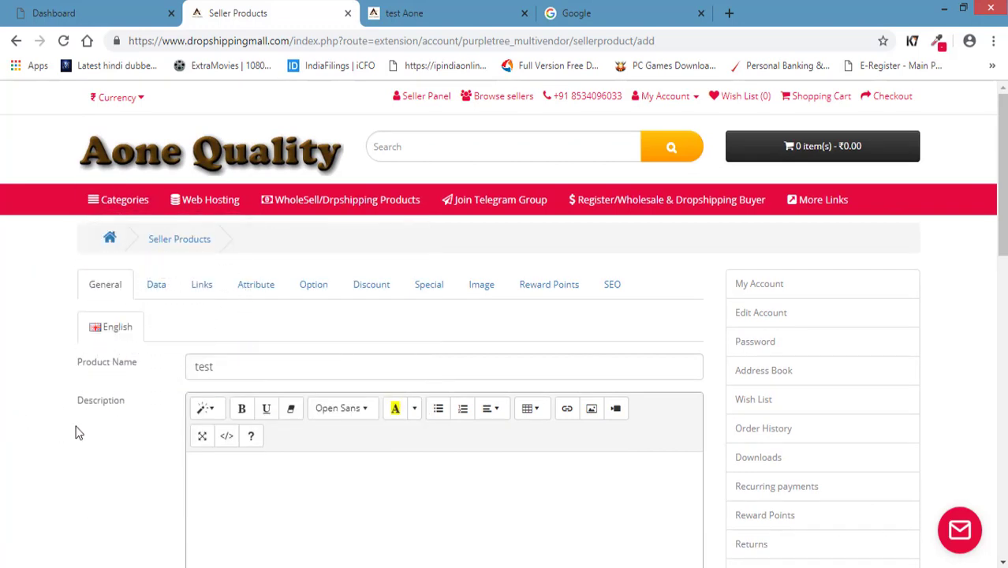
scroll(173, 421, "down", 1)
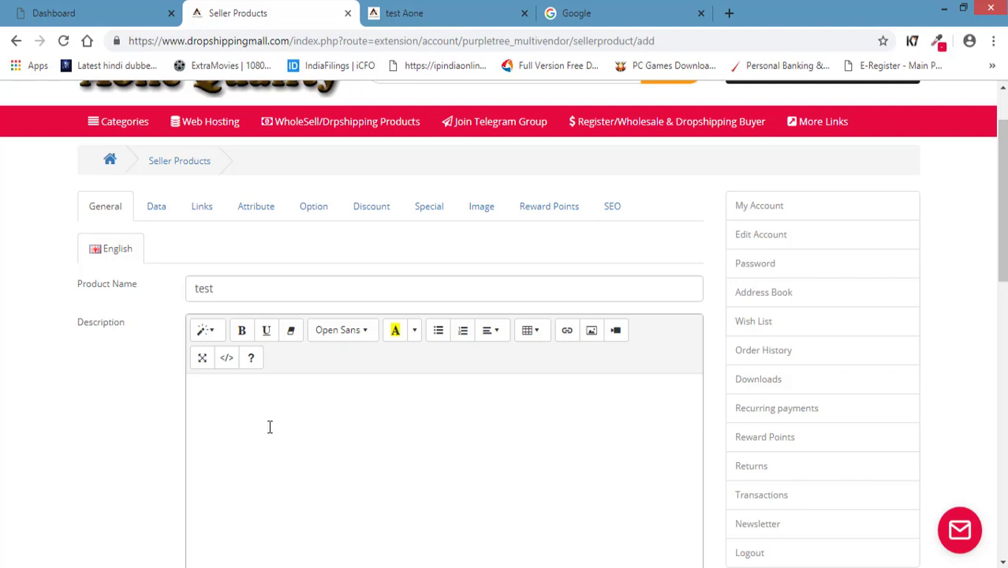
scroll(137, 415, "up", 1)
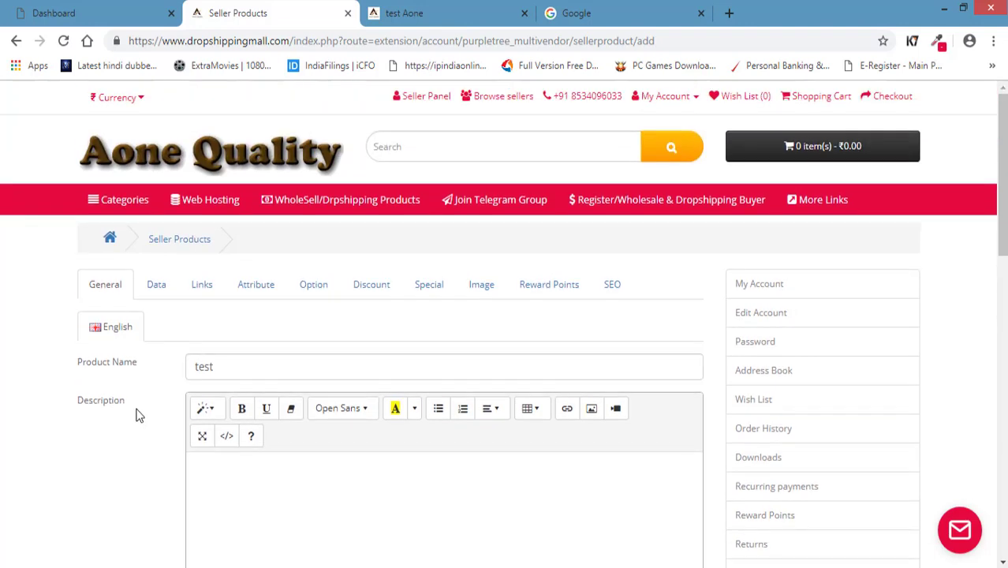
key("Tab")
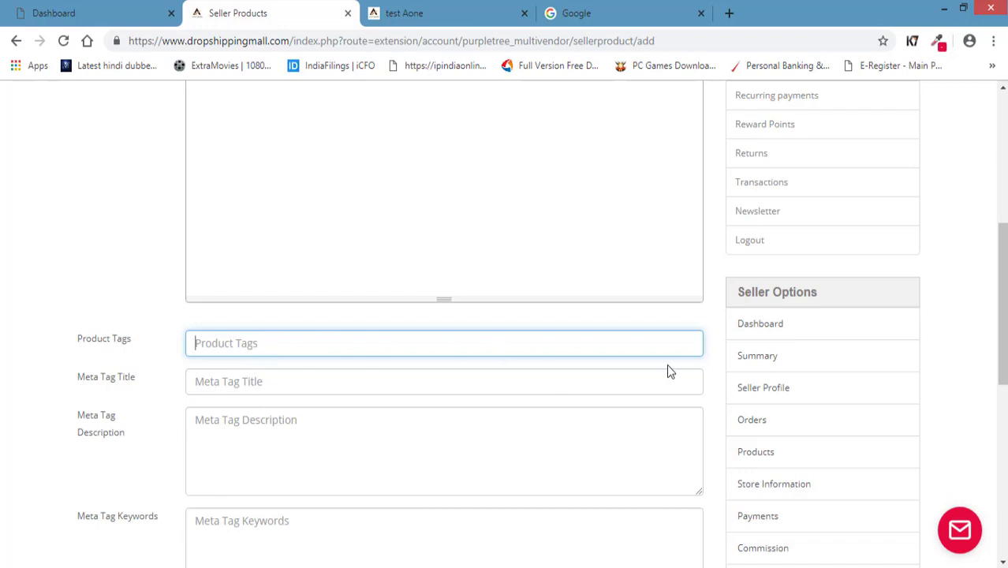
Put the caret in Product Tags and scroll over the meta tag fields and Continue button.
scroll(667, 371, "up", 5)
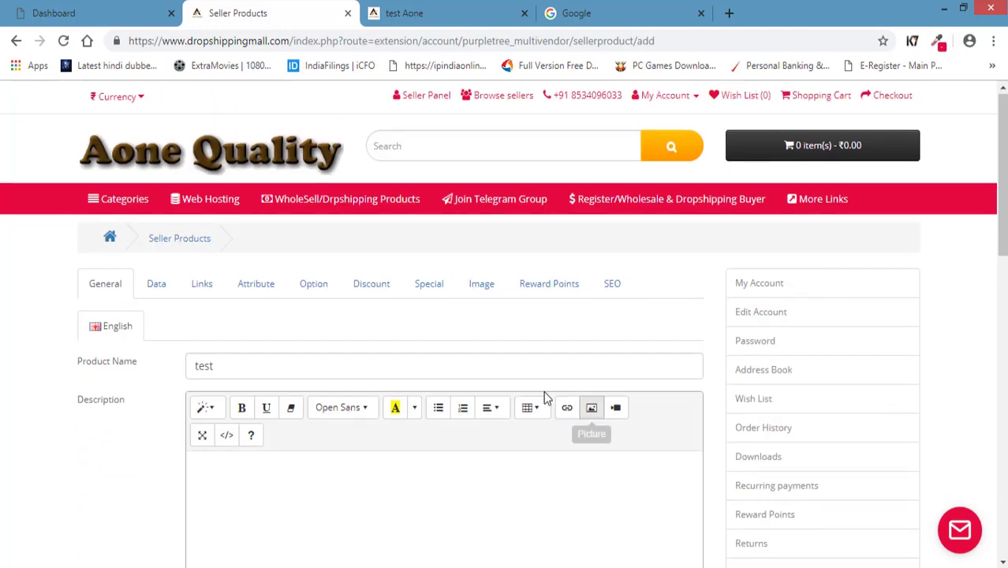
left_click(466, 153)
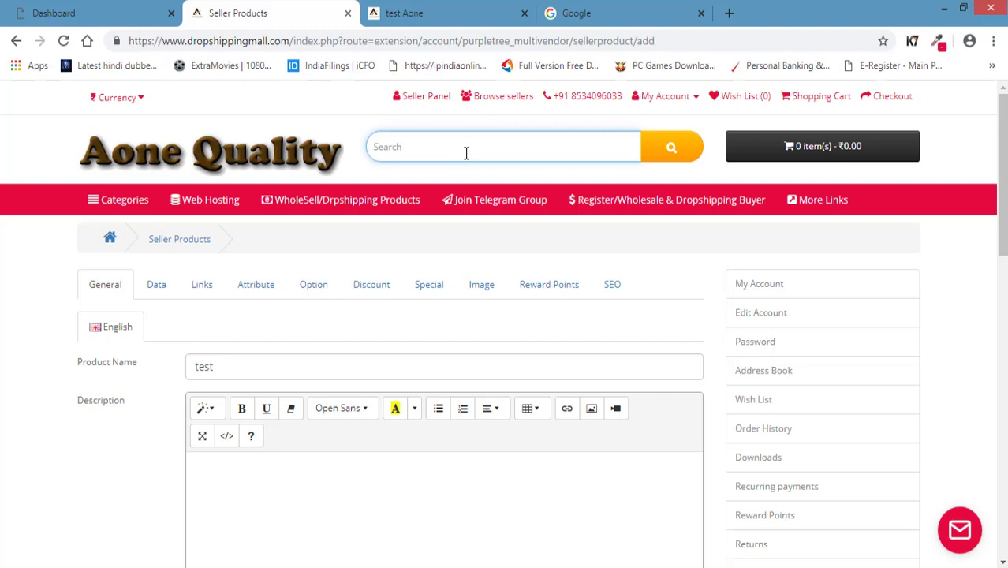
mouse_move(99, 199)
scroll(2, 376, "down", 4)
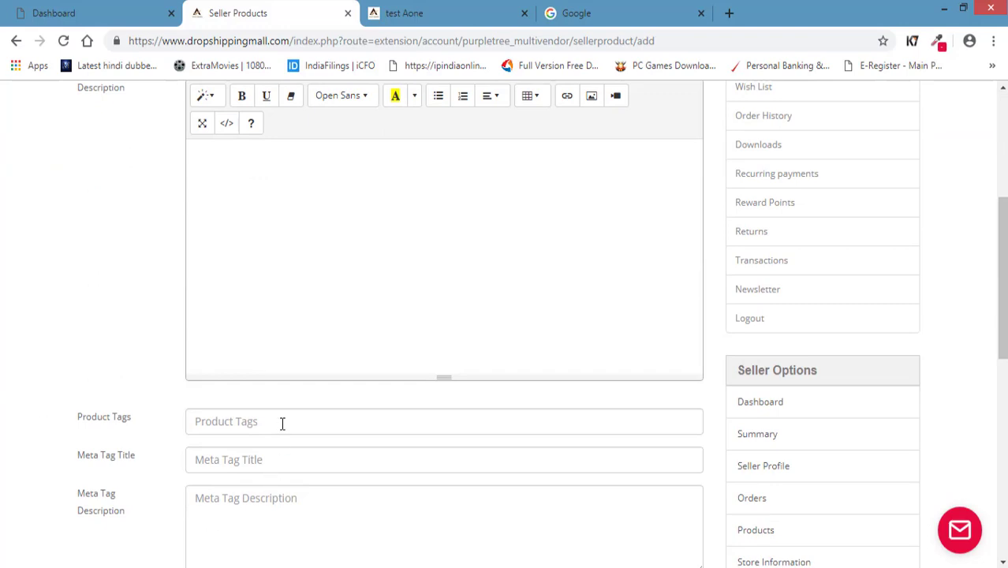
left_click(281, 422)
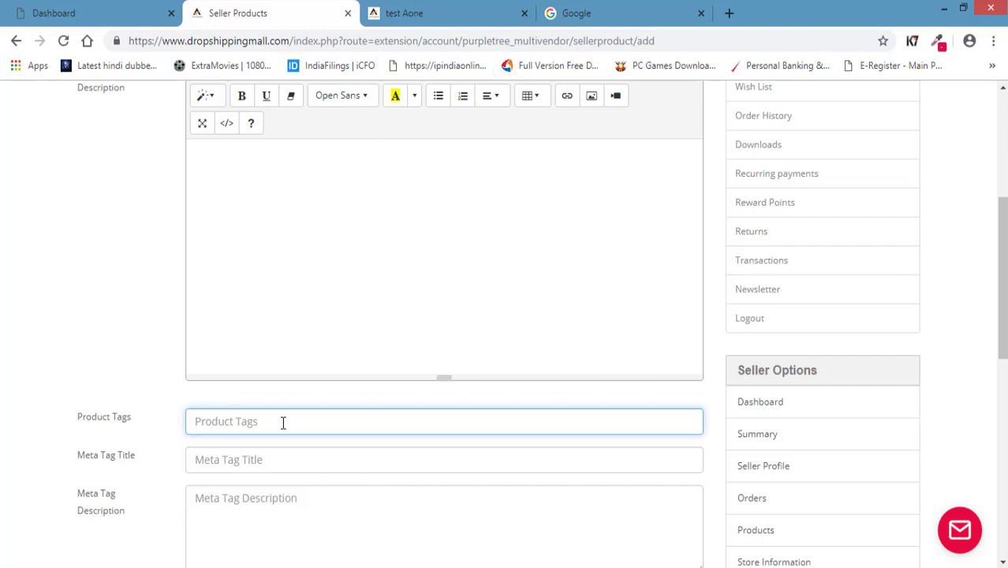
scroll(282, 422, "up", 4)
scroll(308, 304, "down", 4)
scroll(309, 309, "down", 3)
scroll(177, 299, "up", 1)
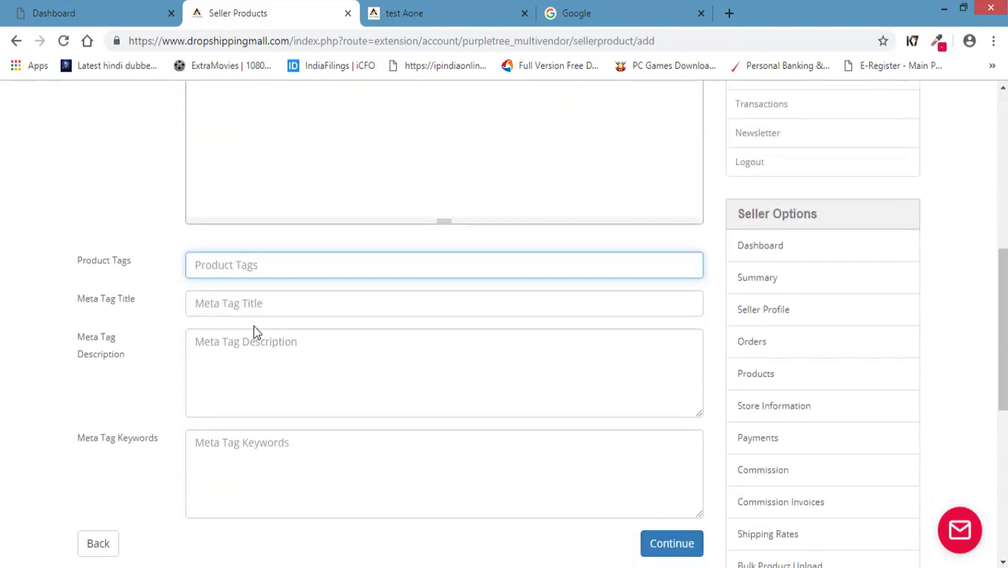
scroll(254, 330, "up", 3)
Type placeholder text 'bhsdkjsdhjg' in the Description and add the product tag 'test'.
left_click(264, 335)
scroll(287, 313, "down", 2)
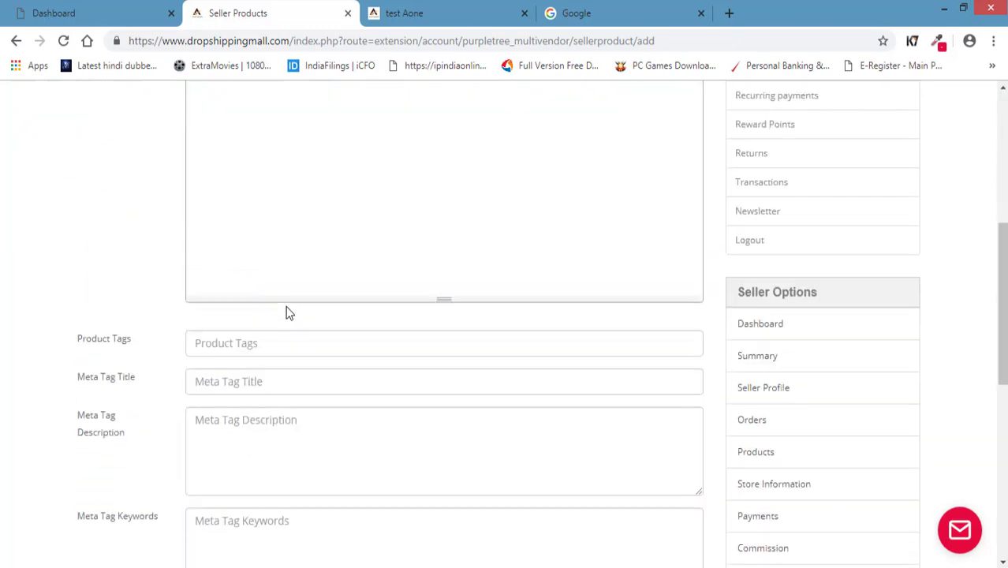
type("bhsdkjsdhjg")
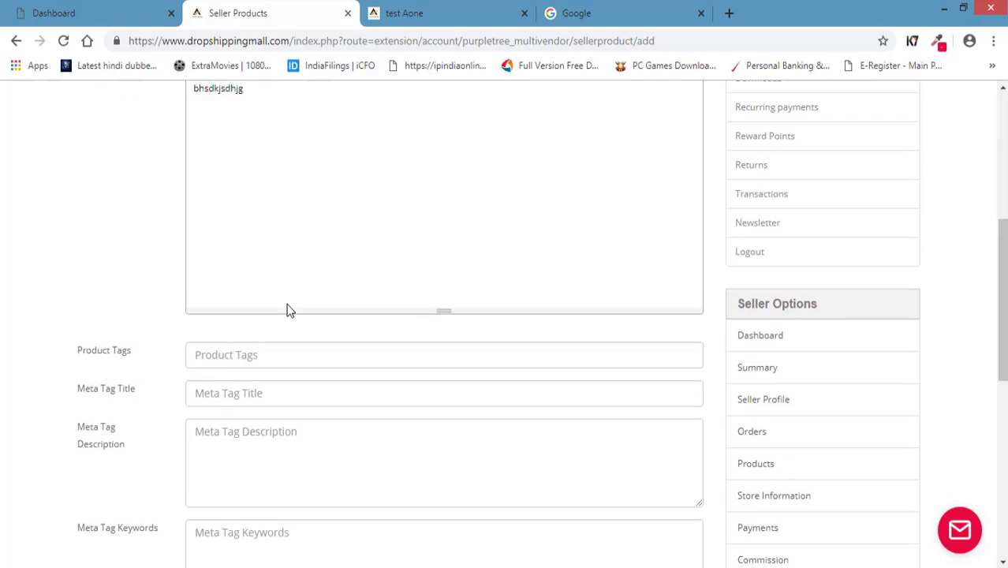
left_click(292, 357)
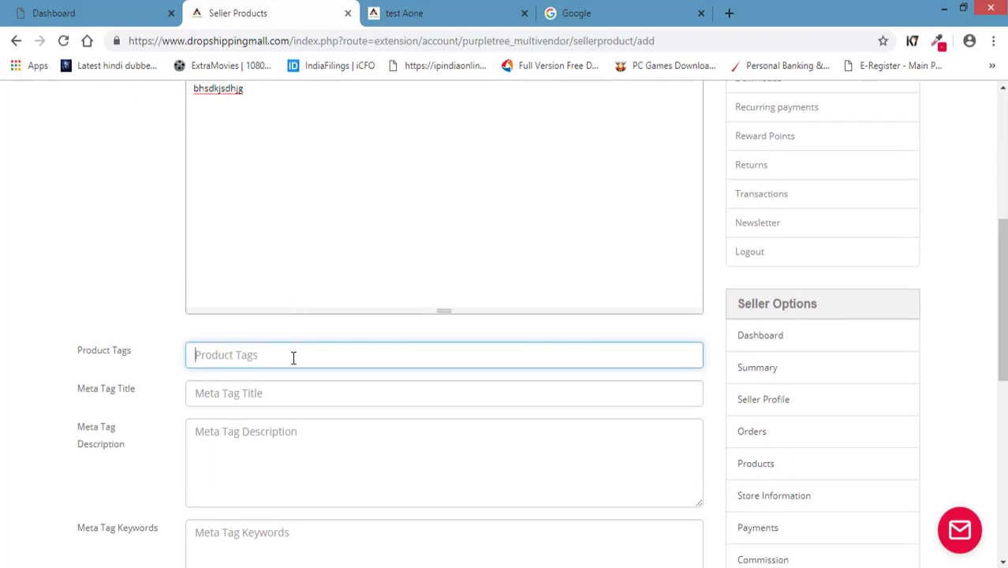
type("test")
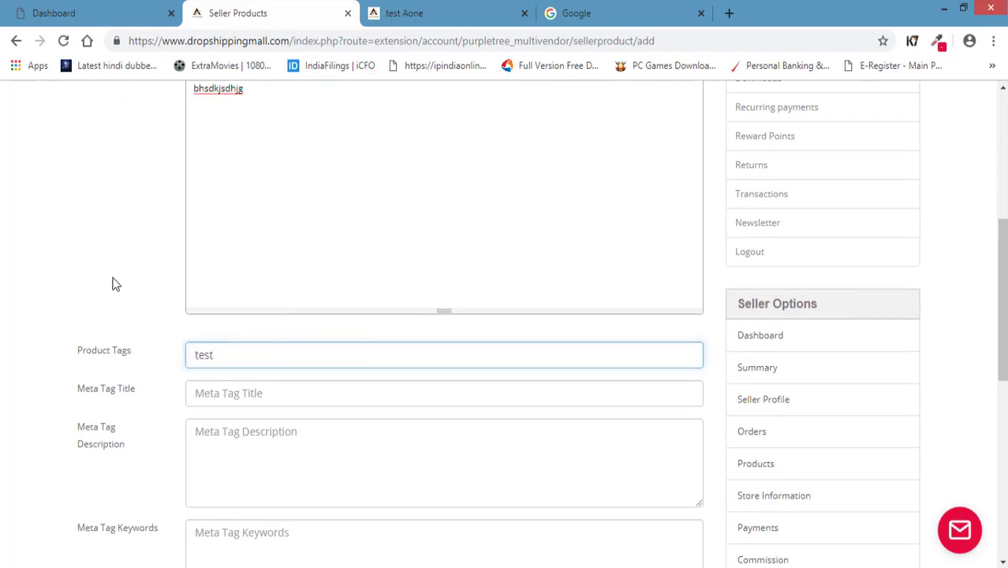
Visit the empty Meta Tag Title and Meta Tag Description boxes.
left_click(113, 281)
scroll(111, 282, "down", 1)
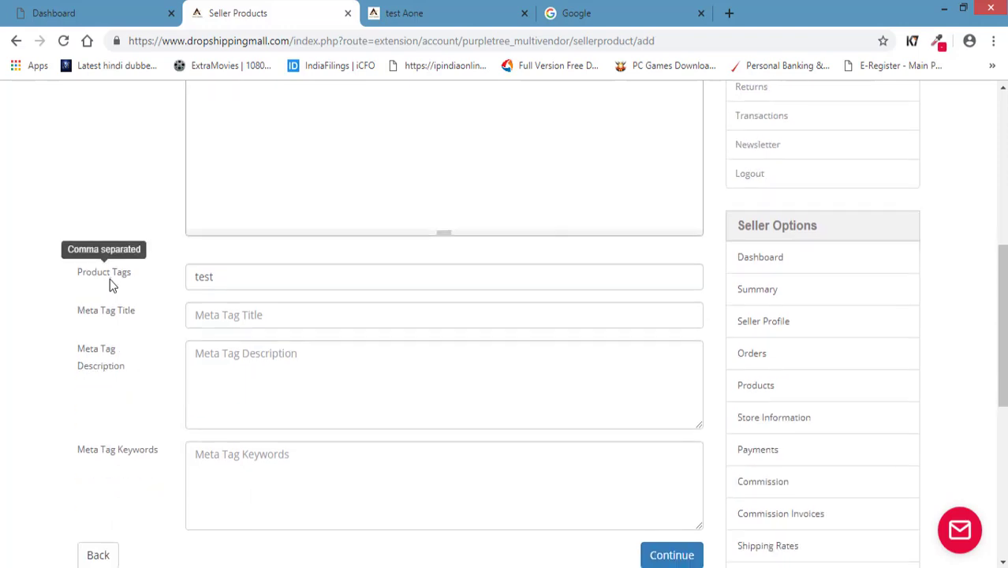
left_click(257, 318)
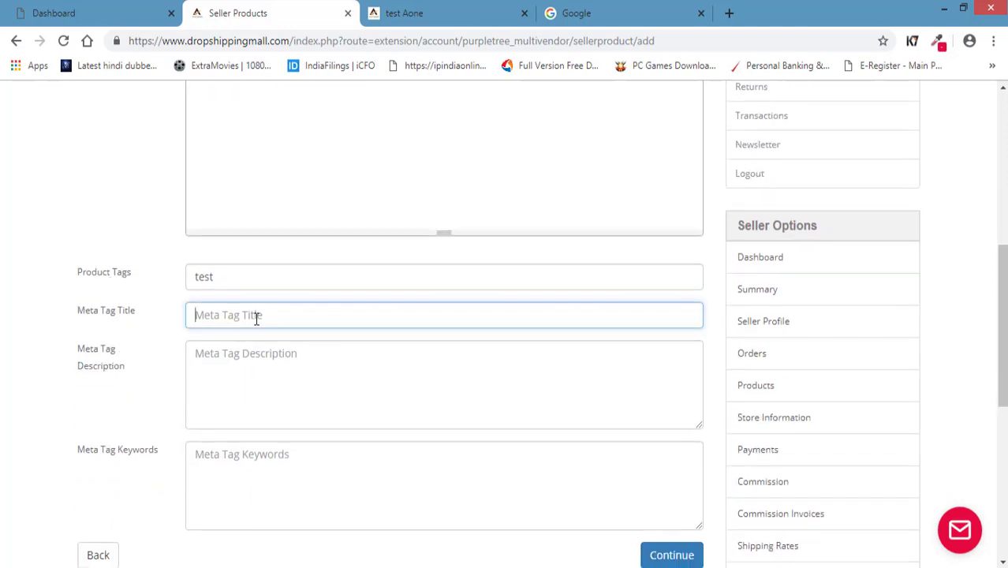
left_click(248, 382)
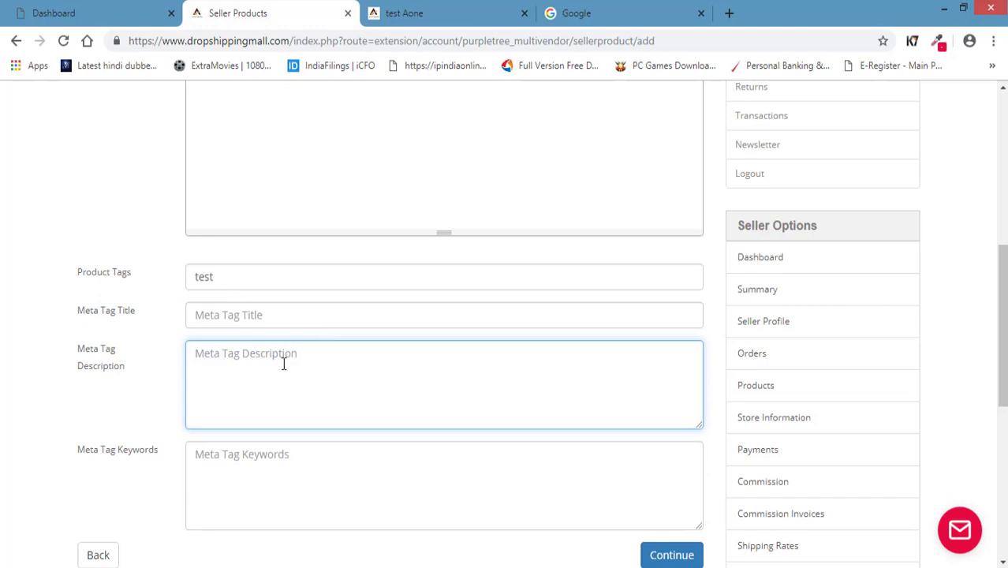
left_click(614, 17)
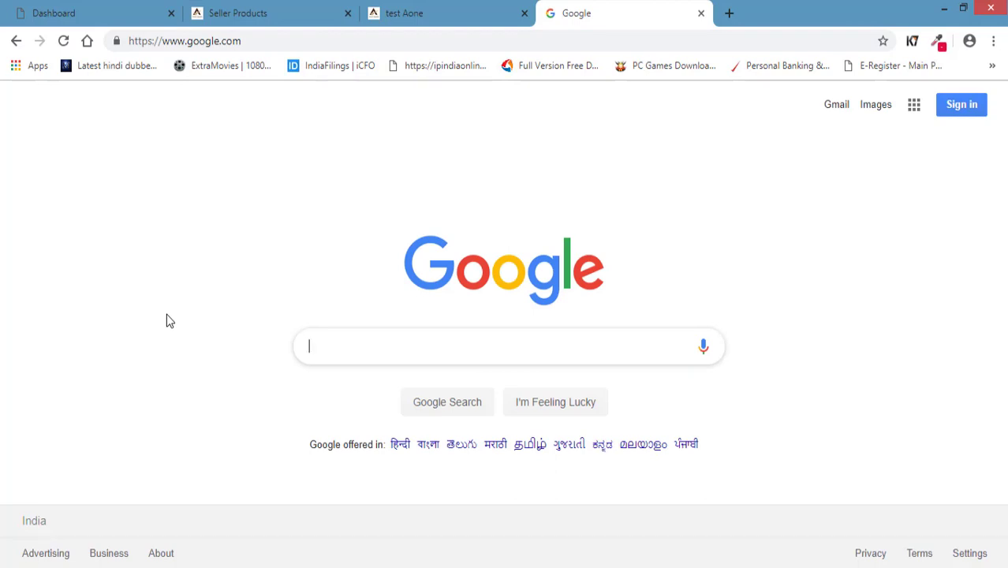
Search Google for 'tshirts men'.
type("tshirts men")
key("Return")
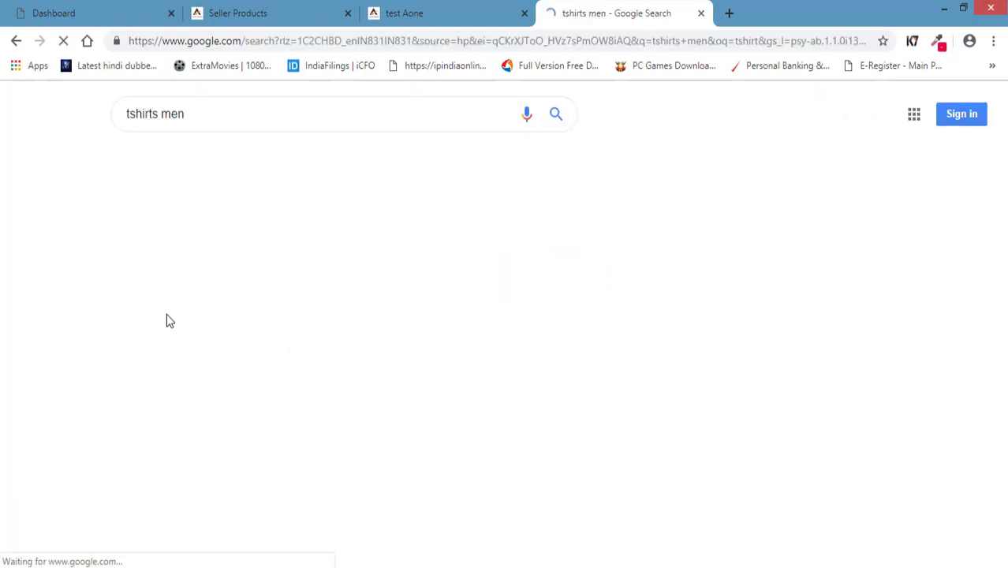
scroll(24, 299, "down", 3)
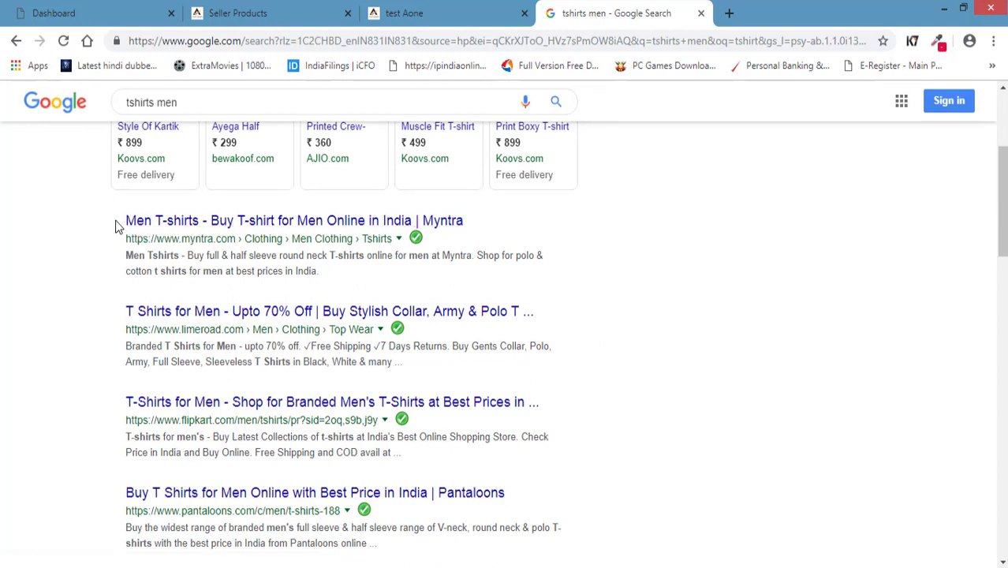
Select the Myntra result's title and description snippet in the search results.
left_click_drag(117, 223, 201, 224)
left_click(539, 207)
left_click_drag(540, 207, 491, 222)
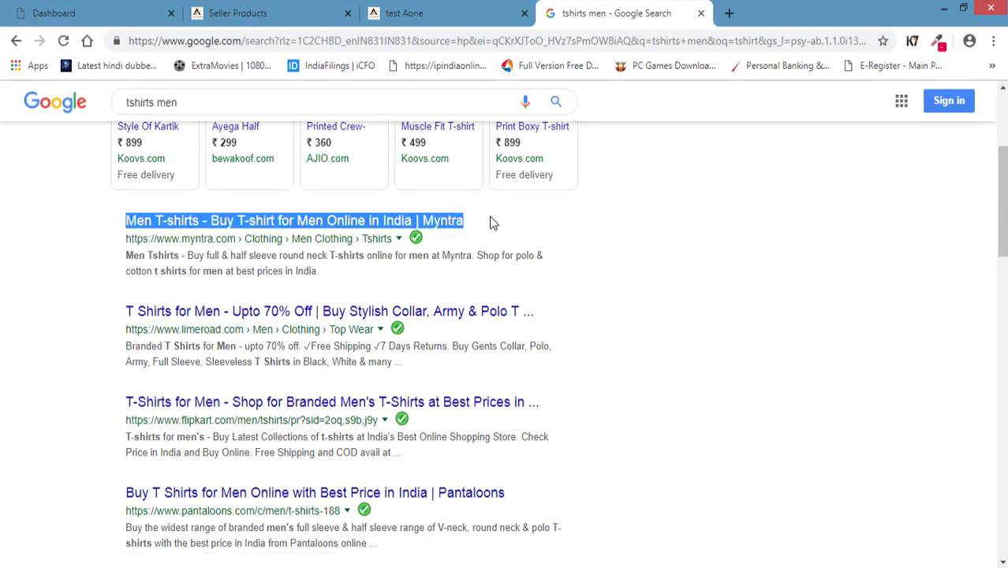
left_click(697, 257)
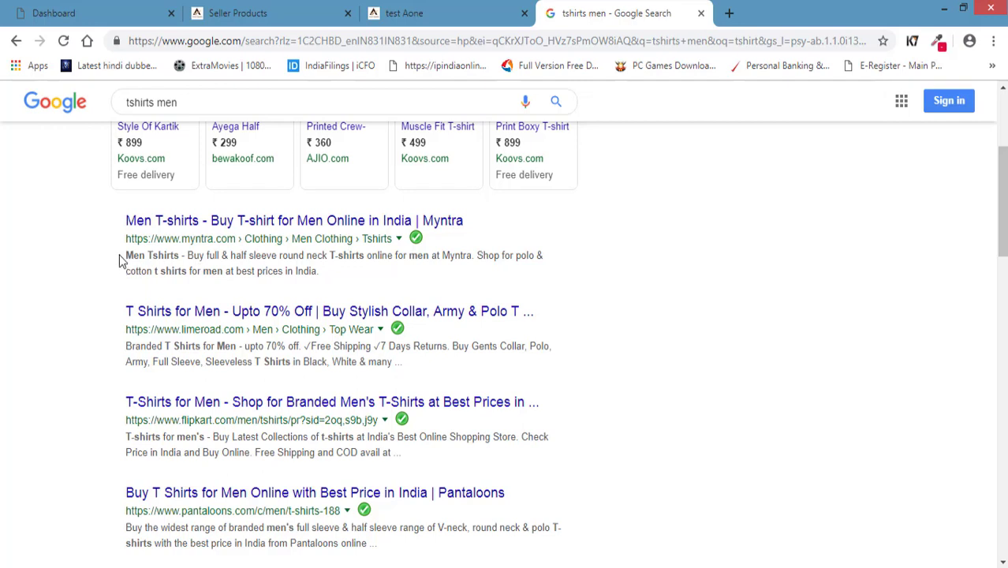
left_click_drag(122, 261, 347, 272)
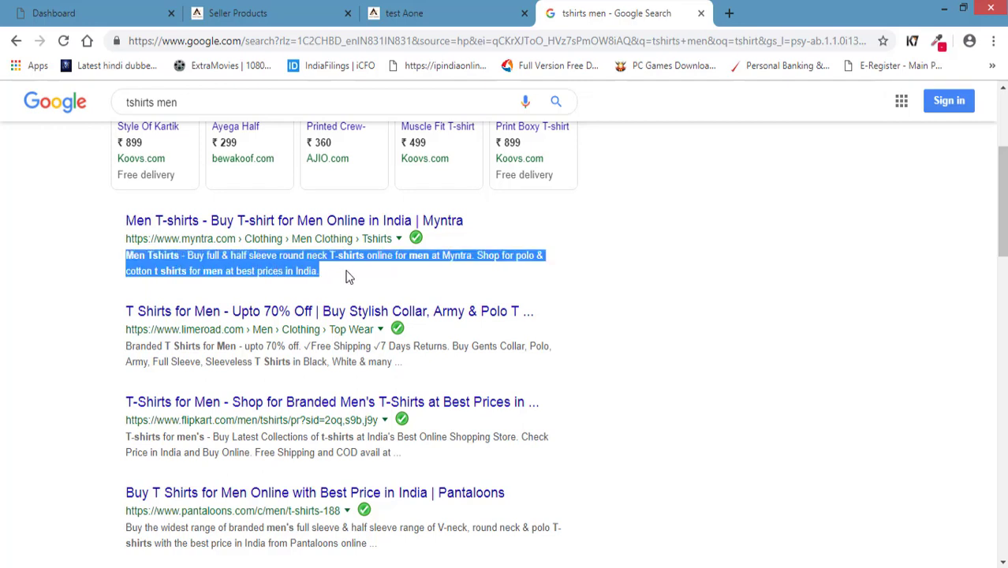
left_click(738, 361)
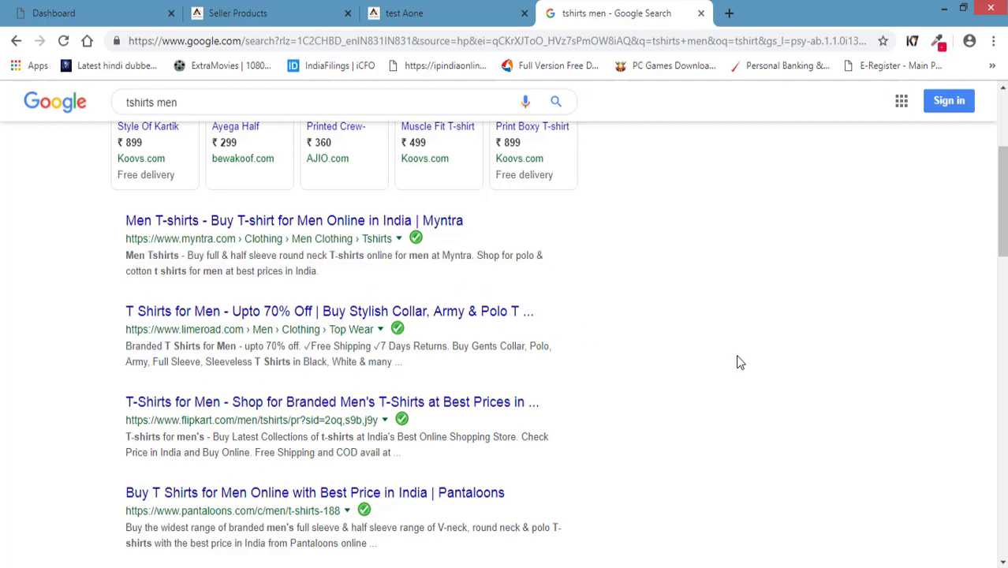
left_click(404, 14)
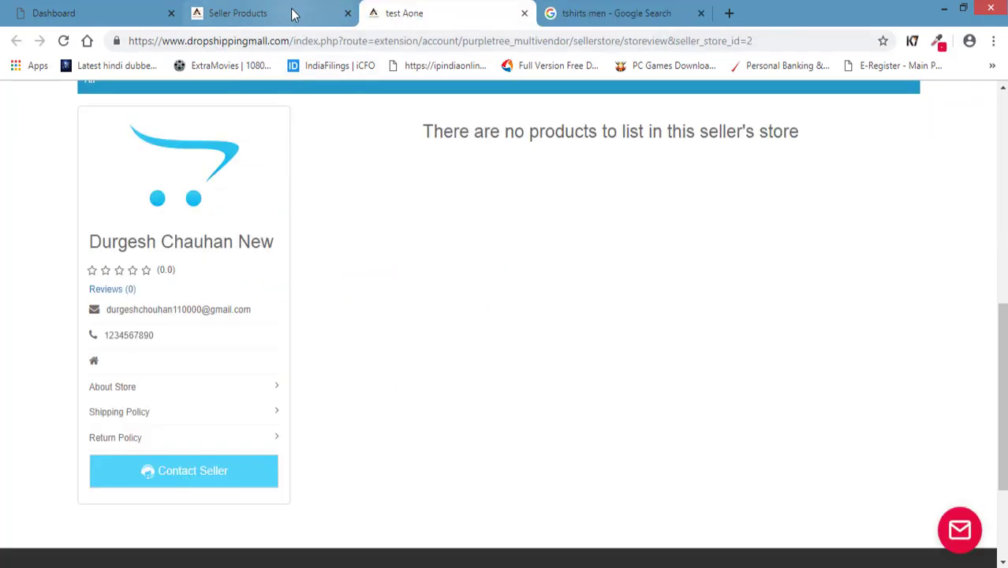
Grab the Myntra snippet from Google and visit the Meta Tag Keywords and Title fields.
left_click(292, 14)
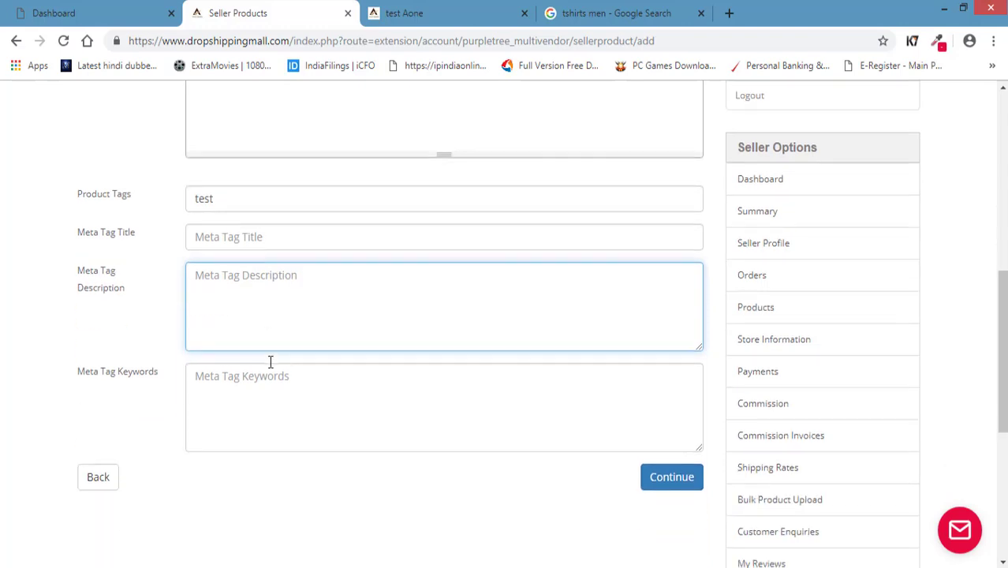
left_click_drag(74, 272, 131, 292)
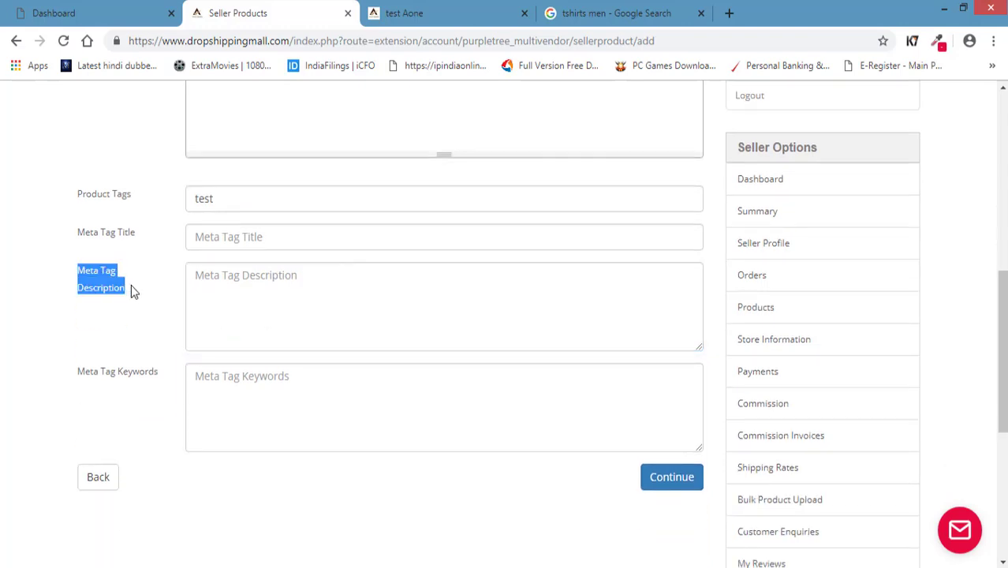
left_click(597, 14)
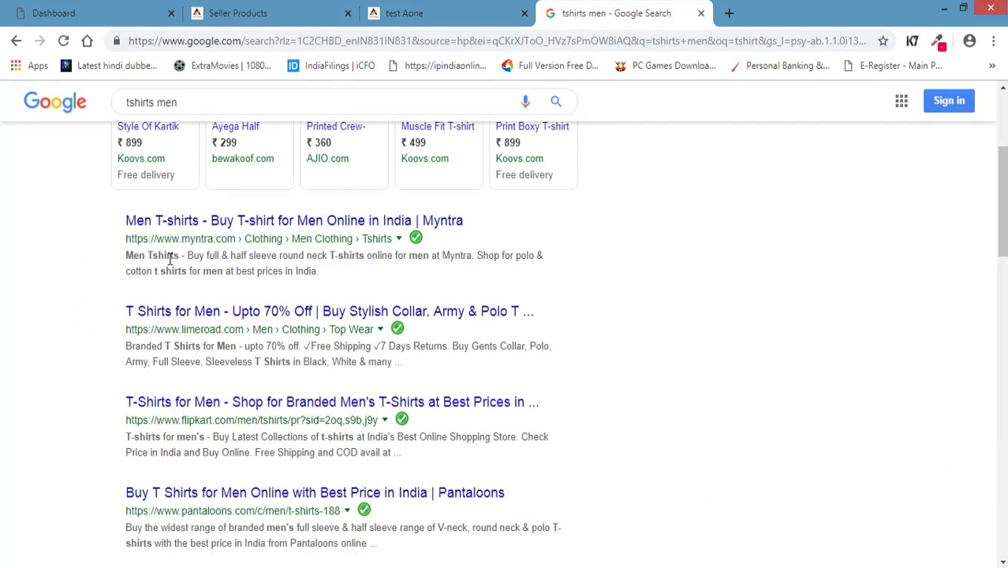
left_click_drag(113, 258, 335, 282)
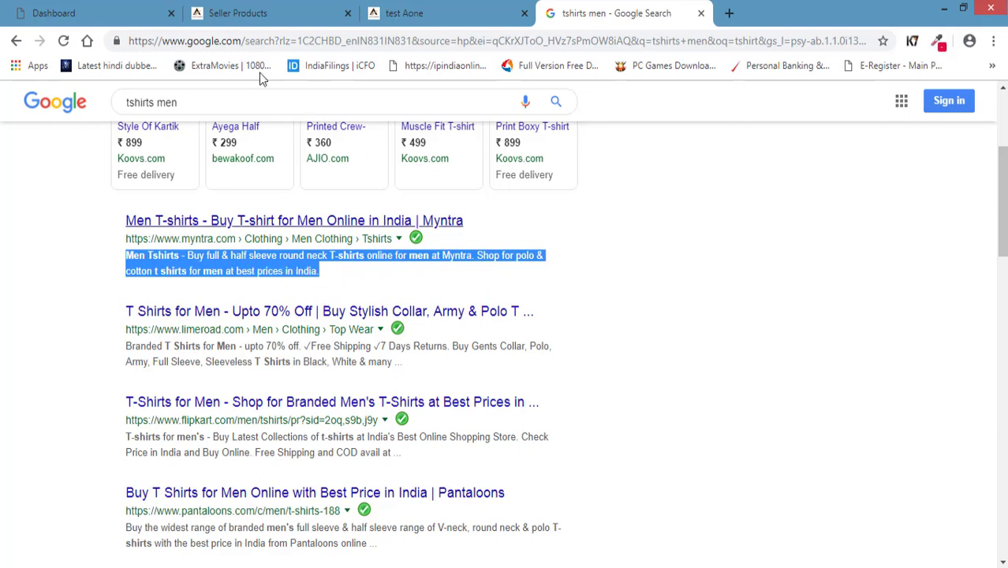
left_click(276, 13)
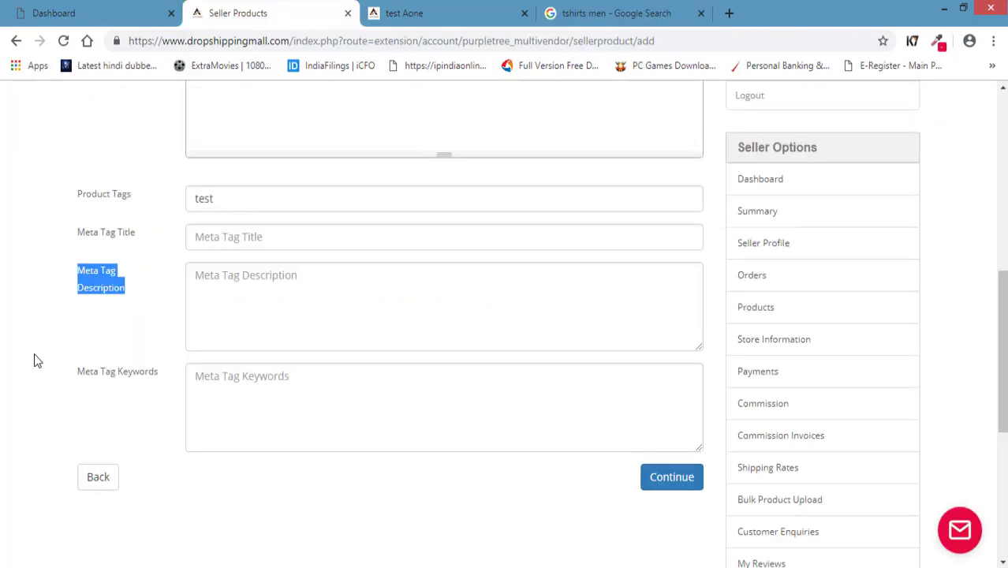
left_click_drag(71, 379, 143, 380)
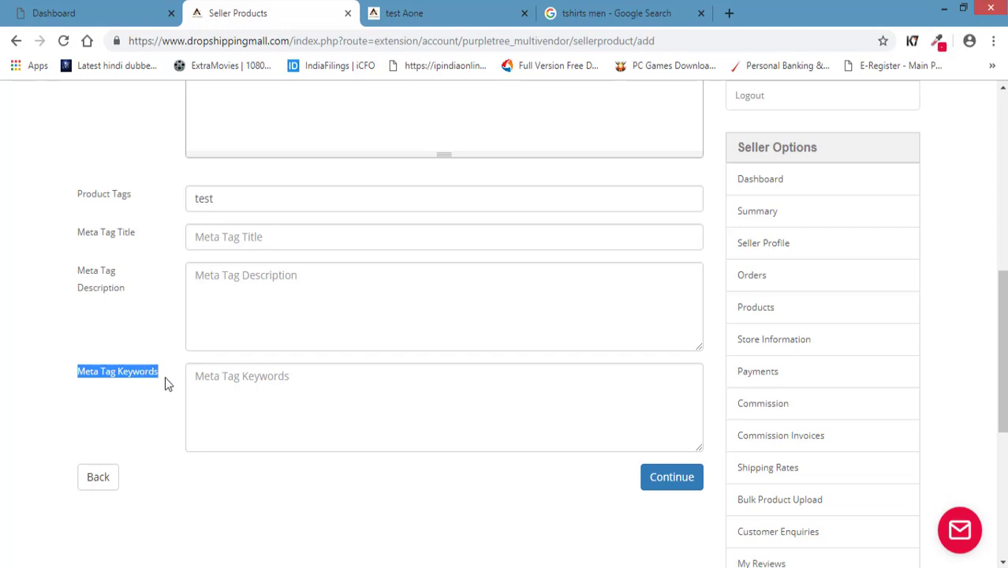
left_click(299, 403)
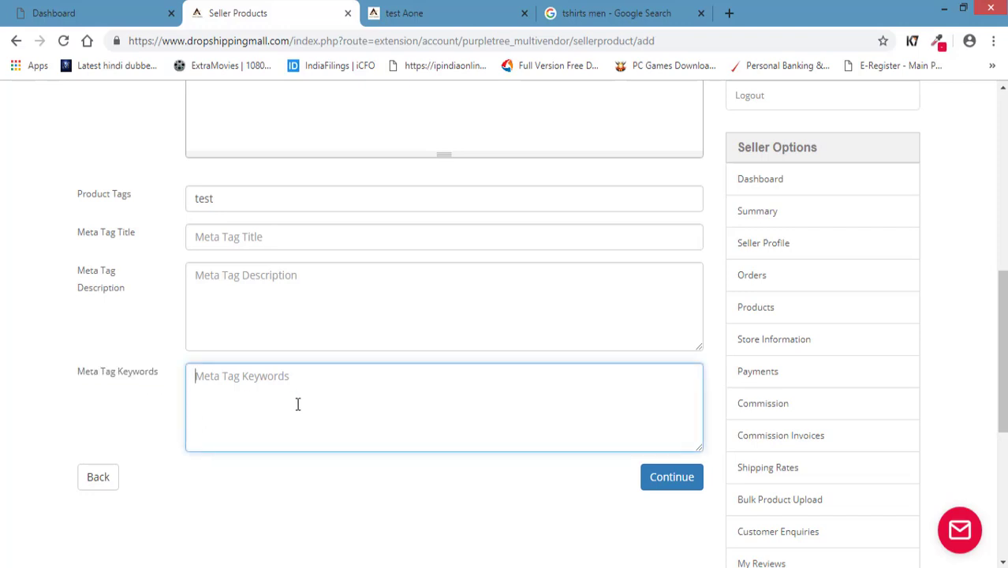
left_click(203, 240)
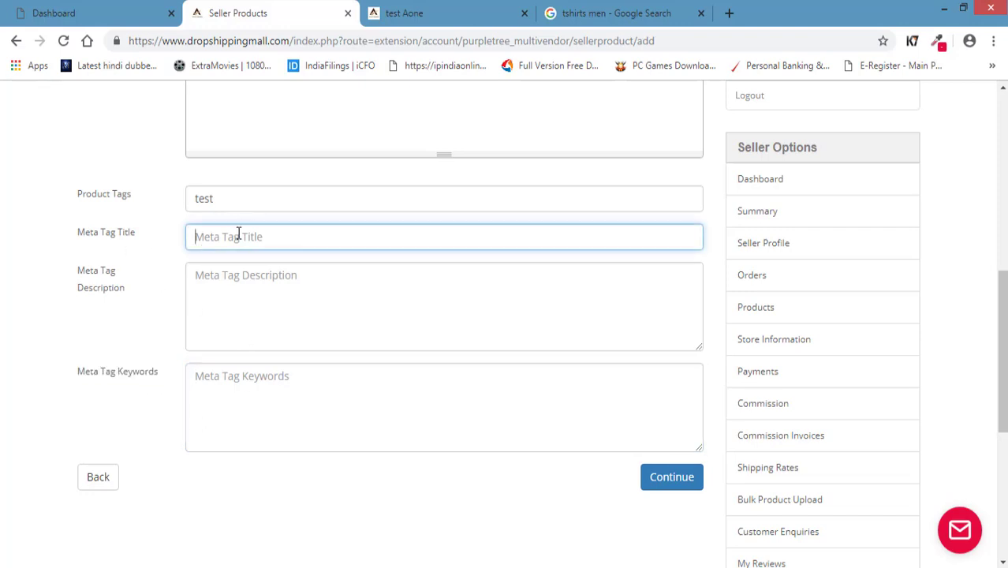
left_click(228, 408)
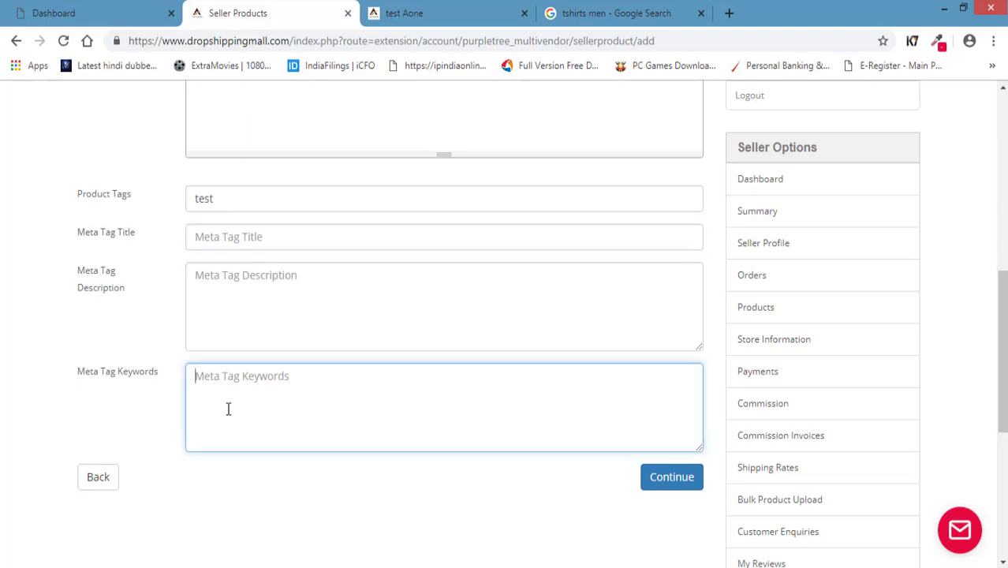
Select the whole 'tshirts men' query on the Google results page.
left_click(596, 24)
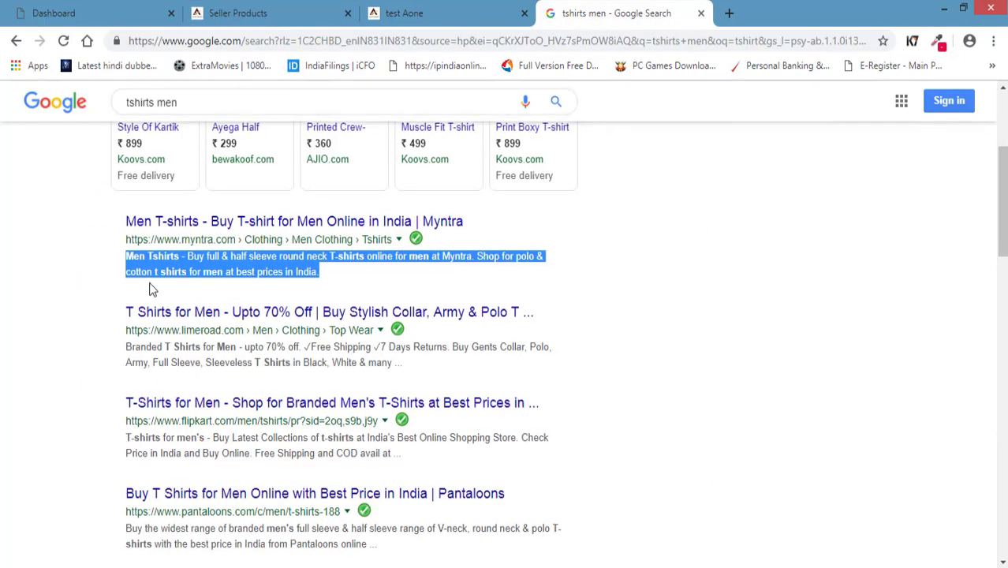
scroll(180, 144, "up", 3)
scroll(90, 394, "down", 4)
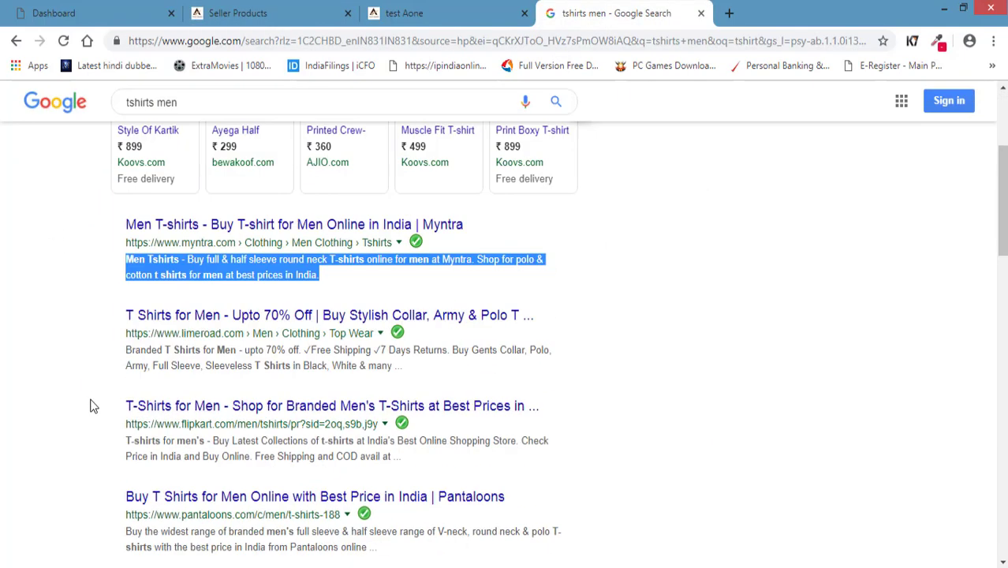
scroll(87, 375, "up", 2)
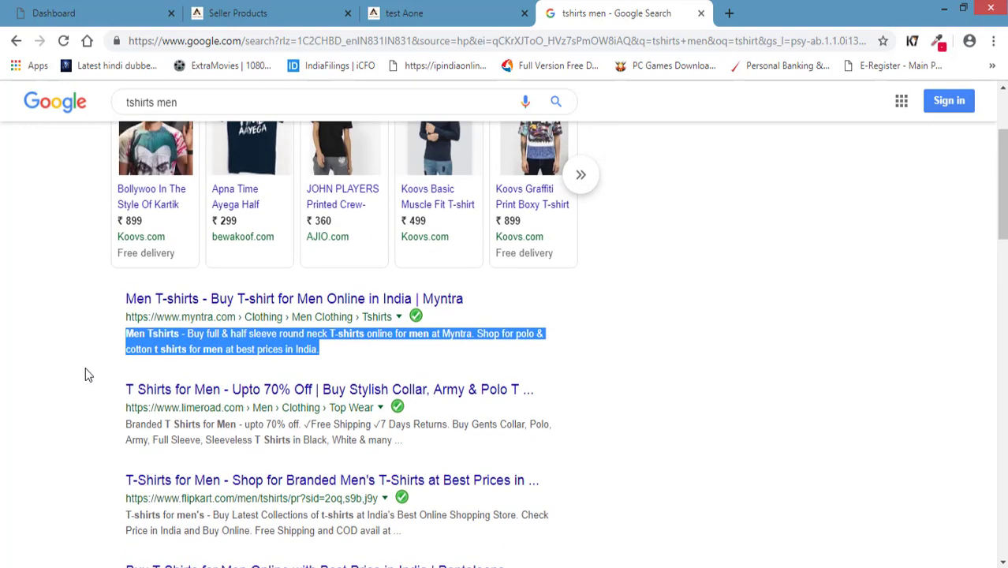
left_click(75, 315)
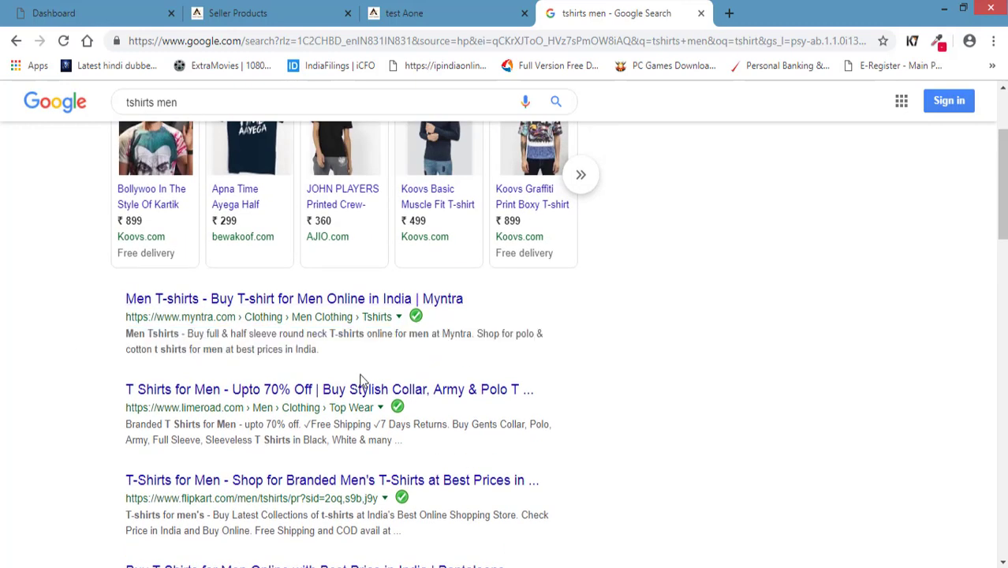
scroll(99, 387, "up", 2)
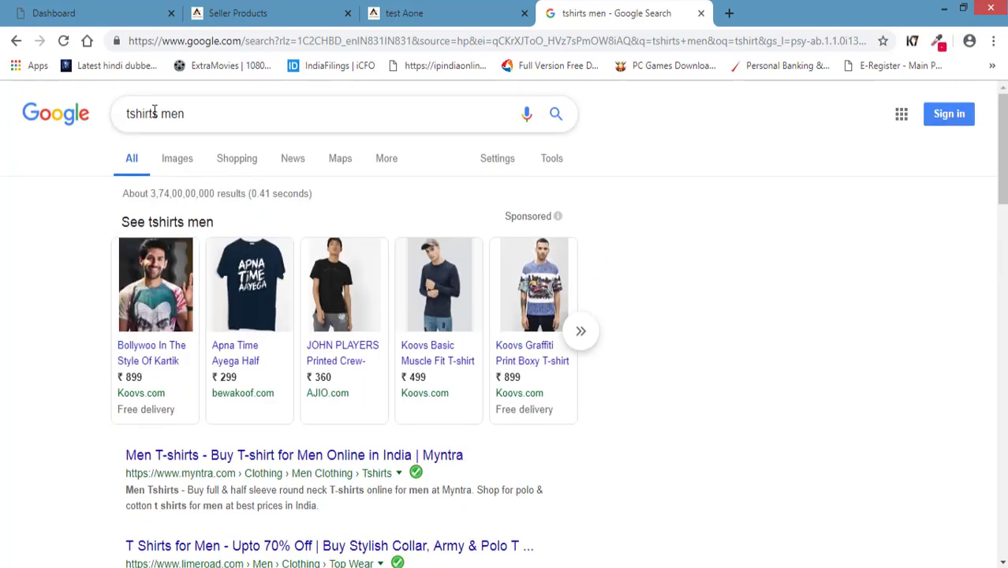
left_click_drag(156, 112, 81, 229)
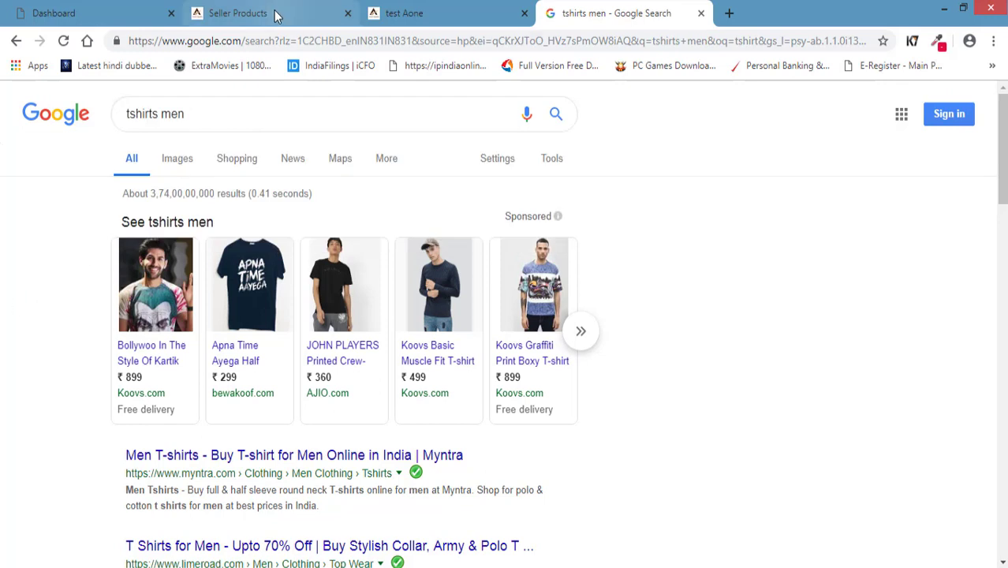
Click through the Meta Tag Title, Description and Keywords fields, then scroll back to the top.
left_click(277, 17)
left_click(235, 240)
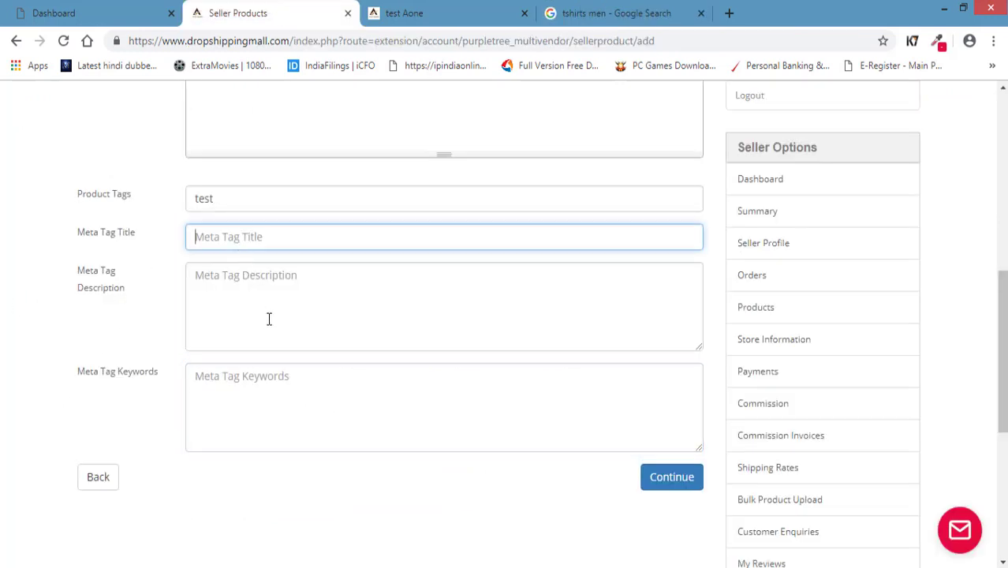
left_click(272, 343)
left_click(272, 385)
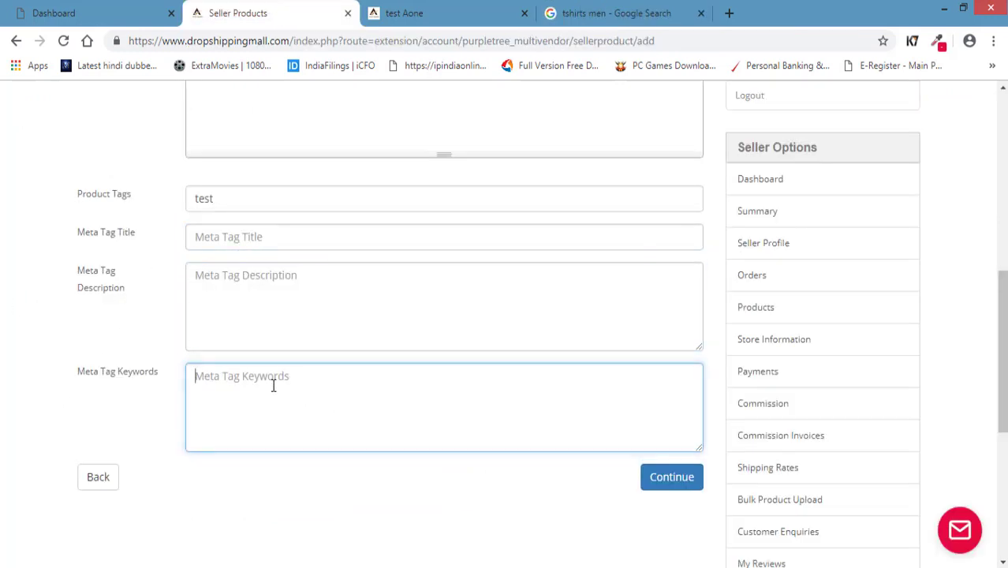
left_click(261, 238)
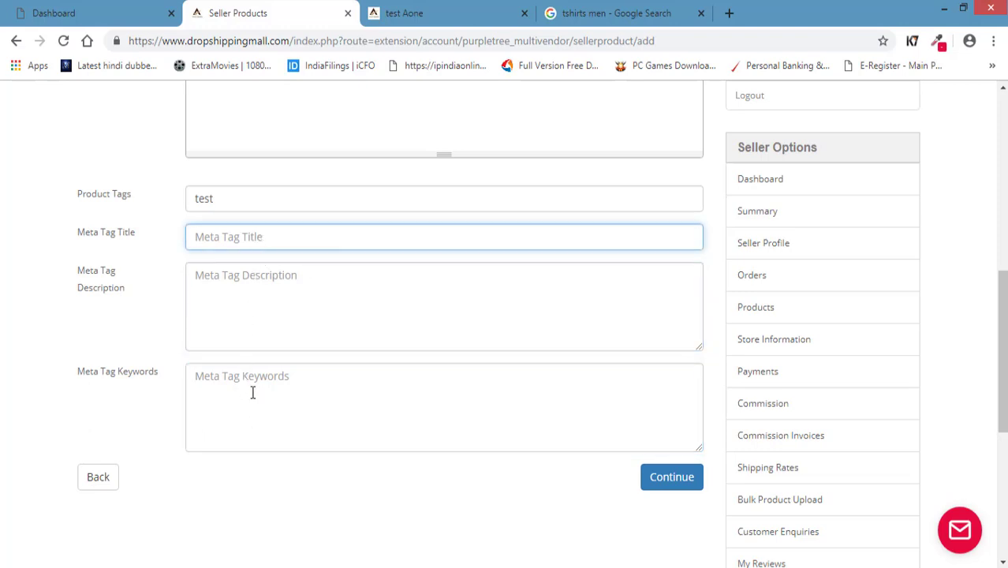
scroll(253, 392, "up", 6)
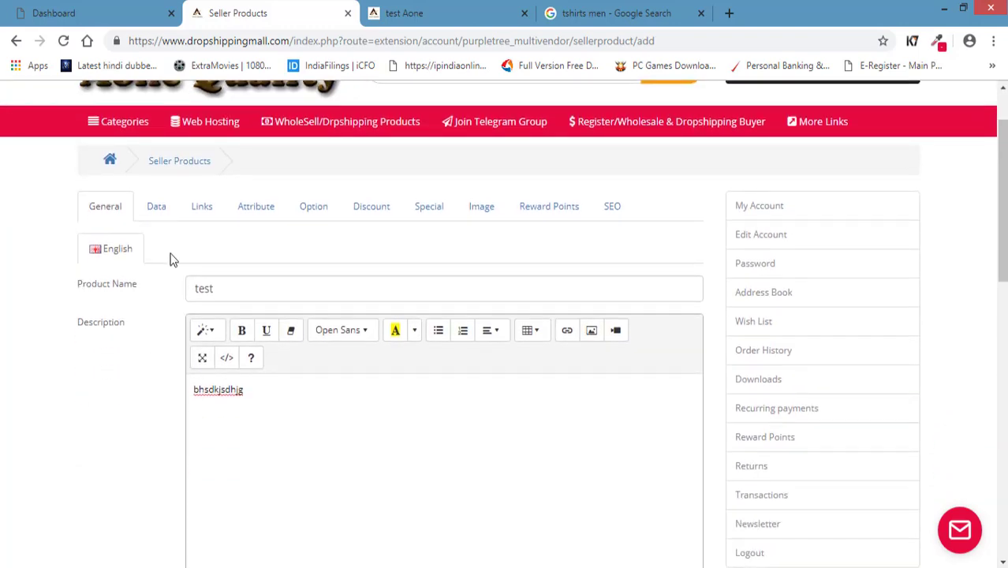
On the Data tab, keep the product not featured and not category featured.
left_click(156, 206)
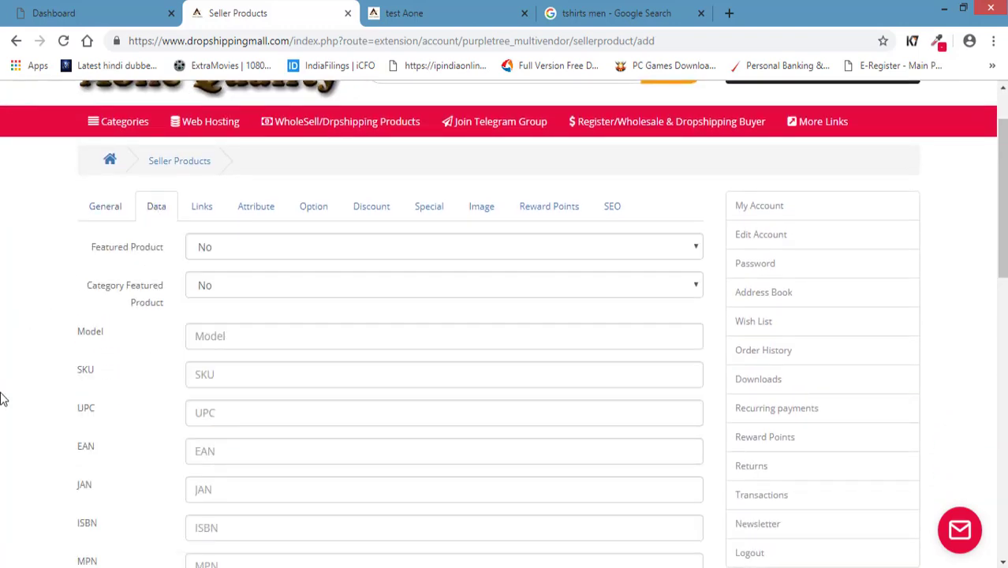
left_click(236, 249)
left_click(218, 252)
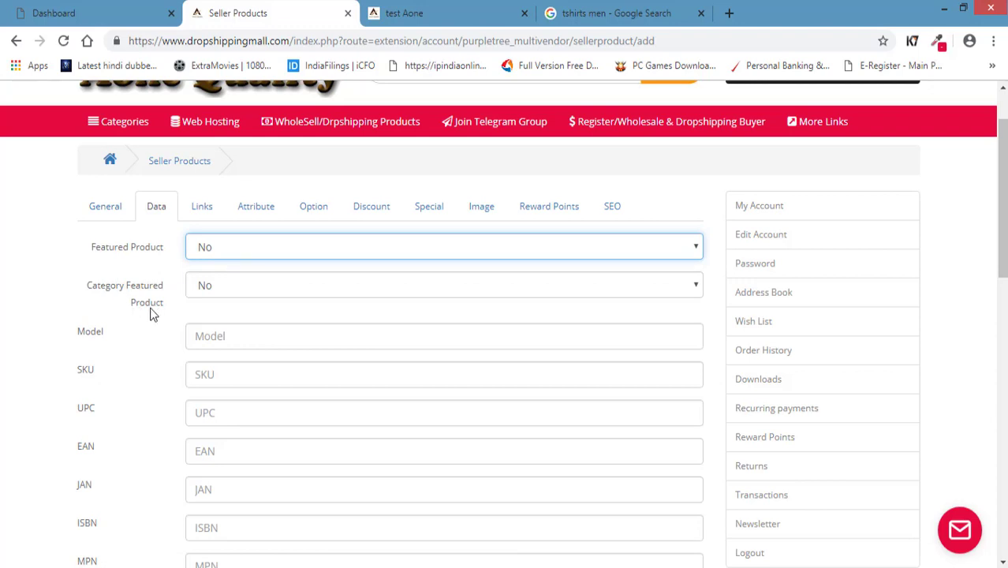
left_click(251, 294)
left_click(254, 294)
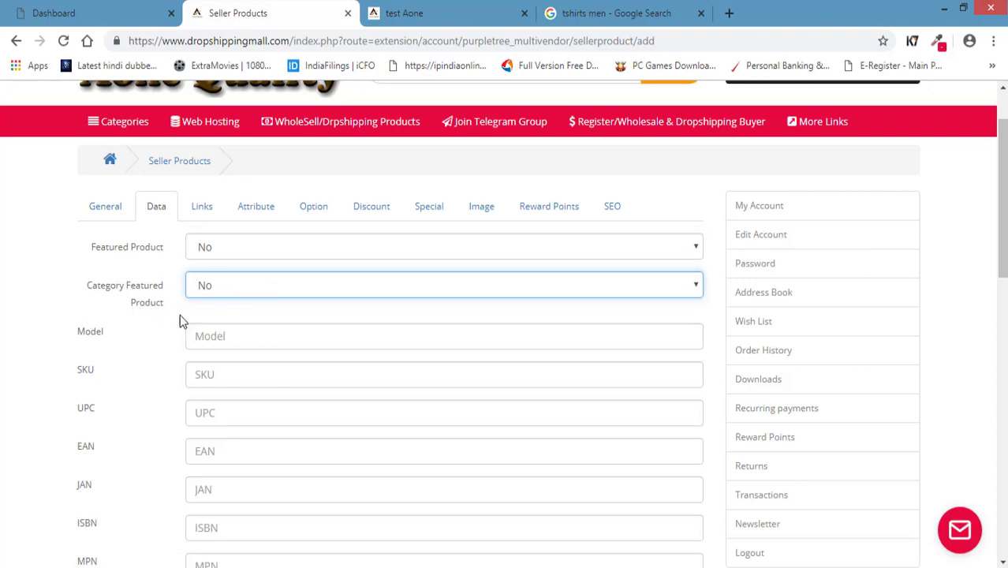
left_click(241, 336)
Set the Tax Class to GST 18.
scroll(205, 315, "down", 2)
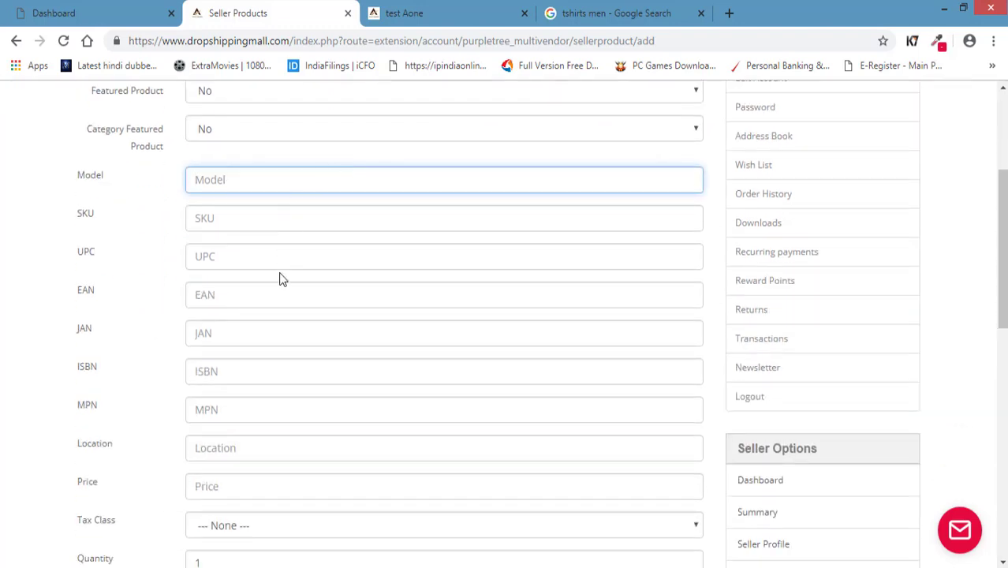
scroll(259, 434, "down", 2)
scroll(254, 383, "up", 2)
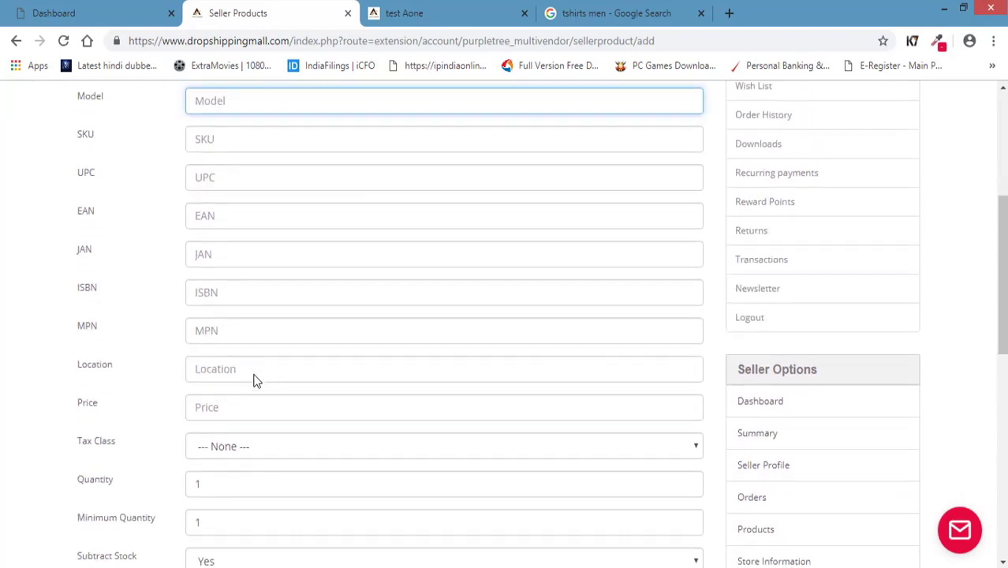
scroll(162, 306, "down", 3)
scroll(101, 296, "up", 2)
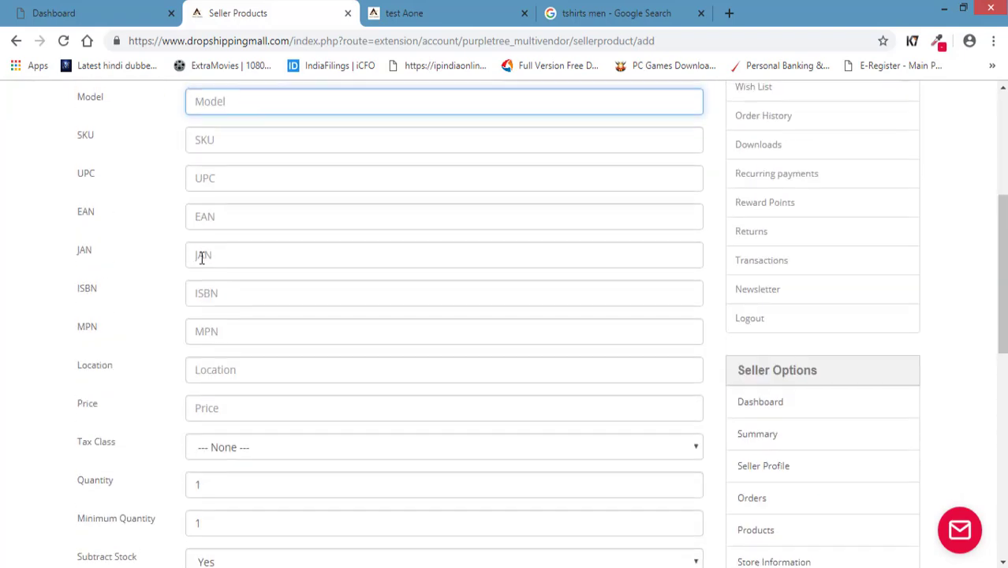
scroll(158, 367, "down", 2)
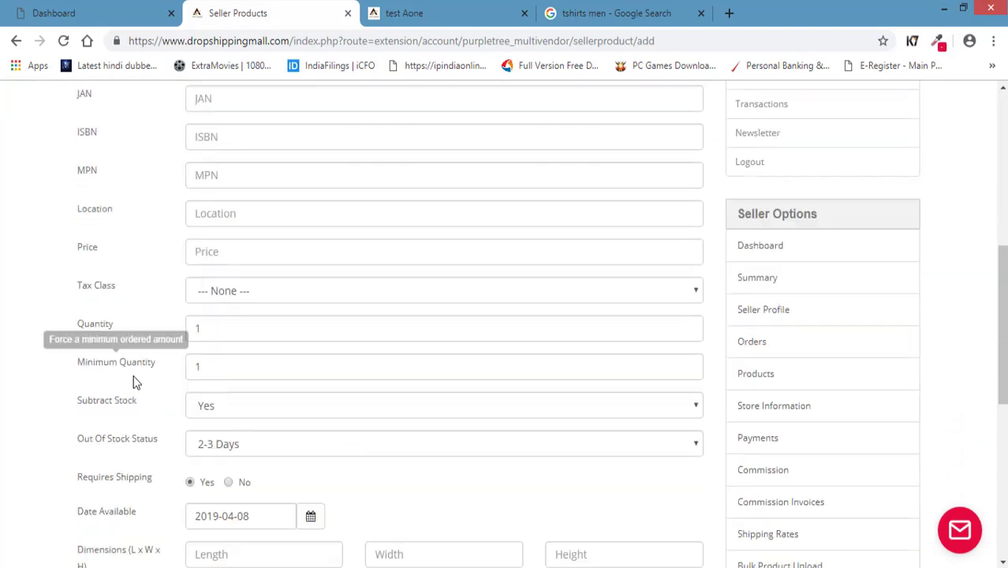
left_click(253, 298)
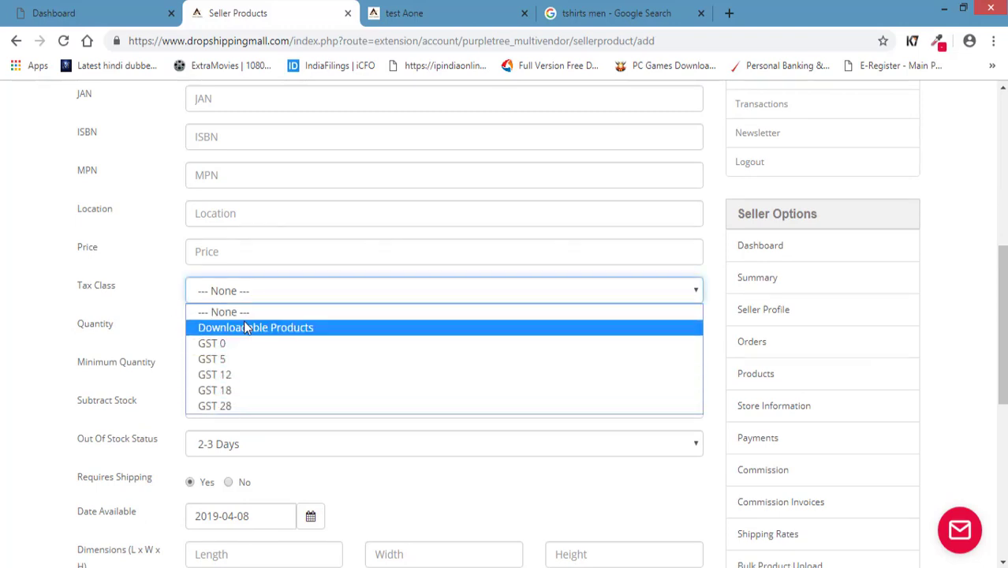
left_click(256, 396)
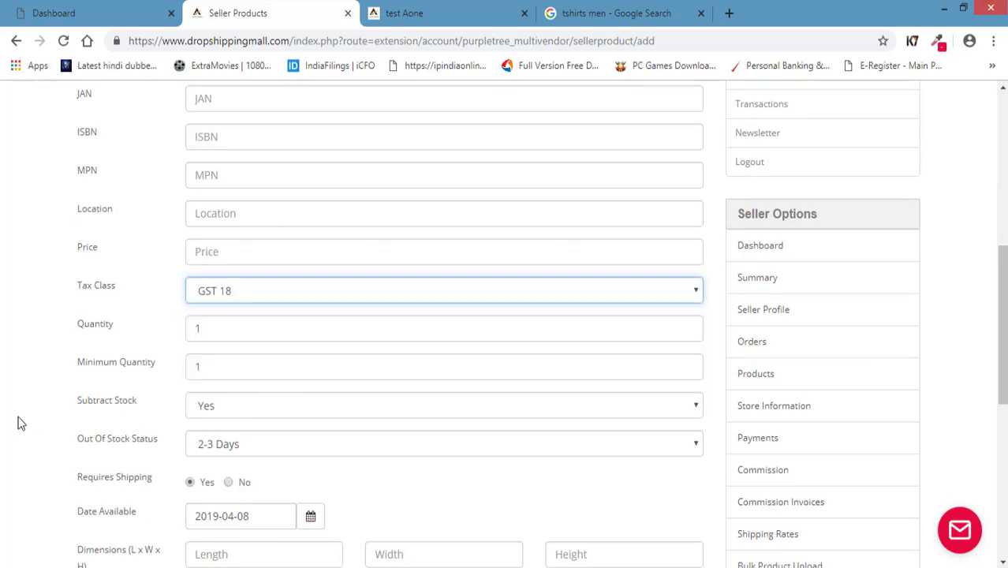
Change the Quantity from 1 to 12.
left_click_drag(207, 331, 146, 340)
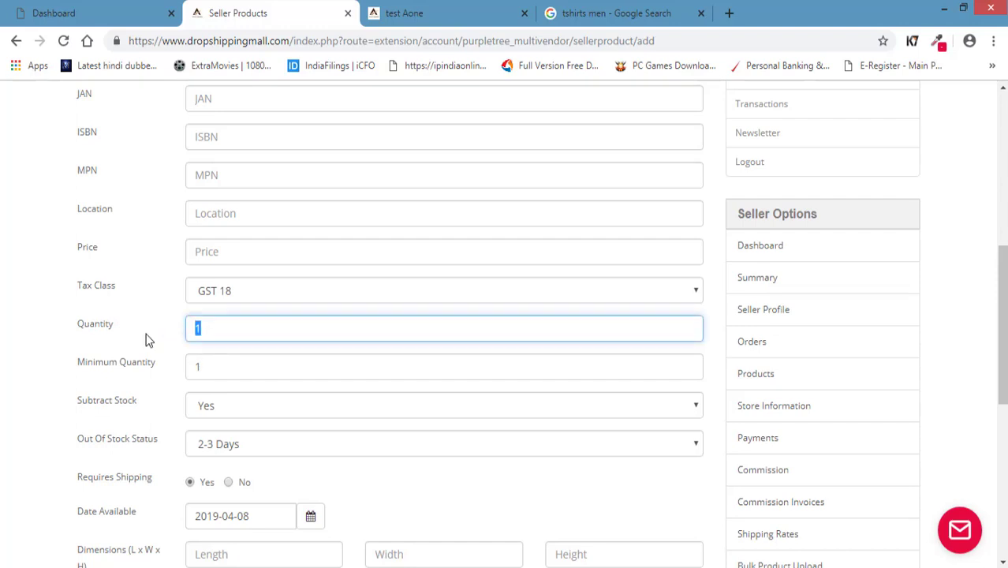
type("1223")
key("BackSpace")
key("BackSpace")
left_click(127, 366)
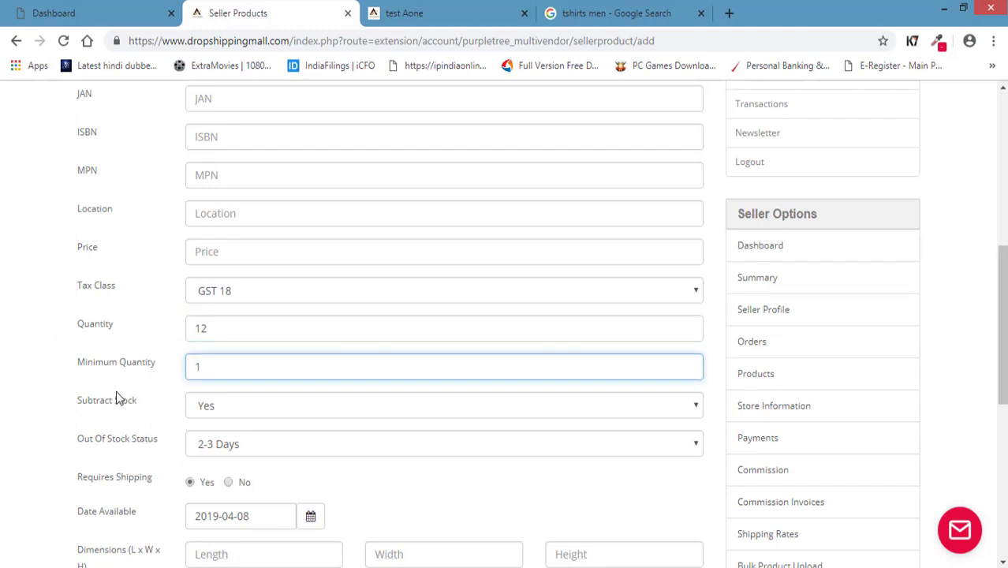
scroll(116, 394, "up", 2)
scroll(116, 398, "up", 3)
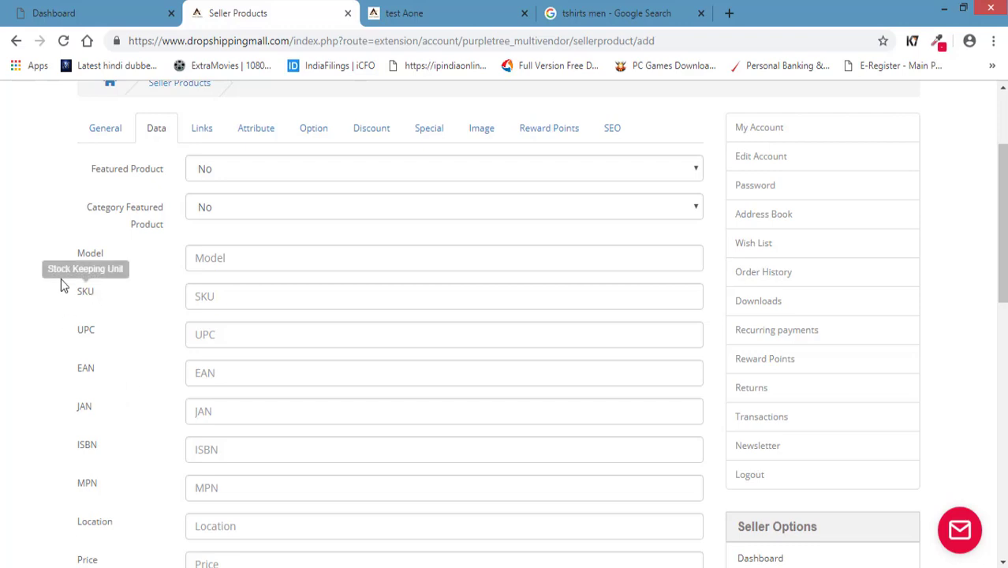
Check the Minimum Quantity and Price fields, then revisit the product name 'test' on General.
scroll(79, 292, "down", 3)
scroll(79, 295, "down", 1)
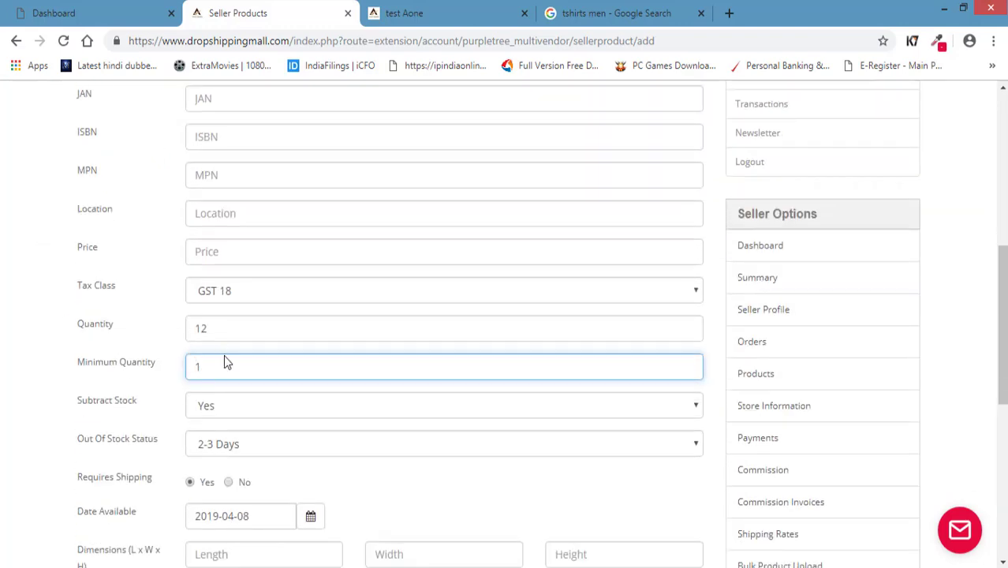
left_click(227, 364)
scroll(225, 365, "up", 1)
left_click(221, 330)
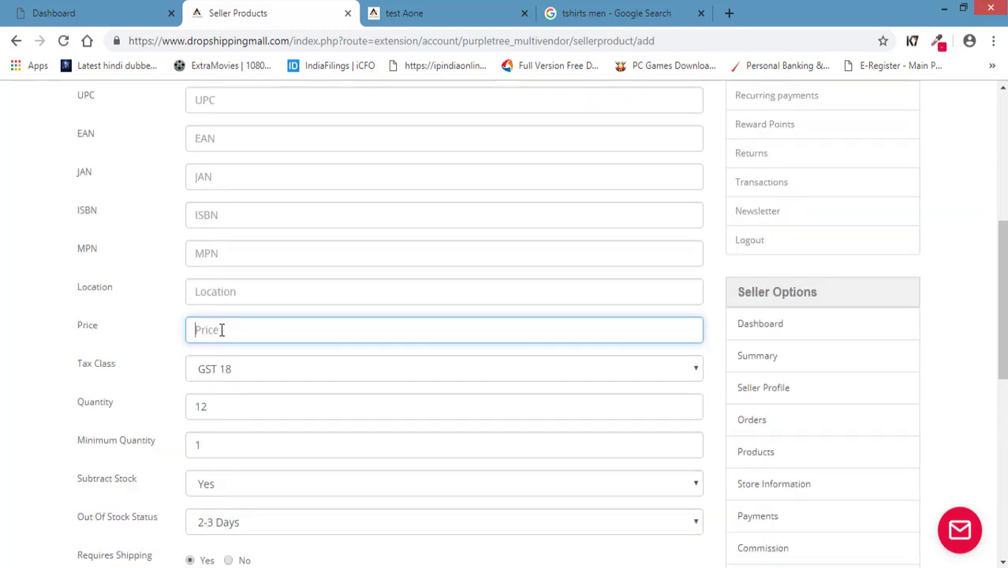
left_click(220, 448)
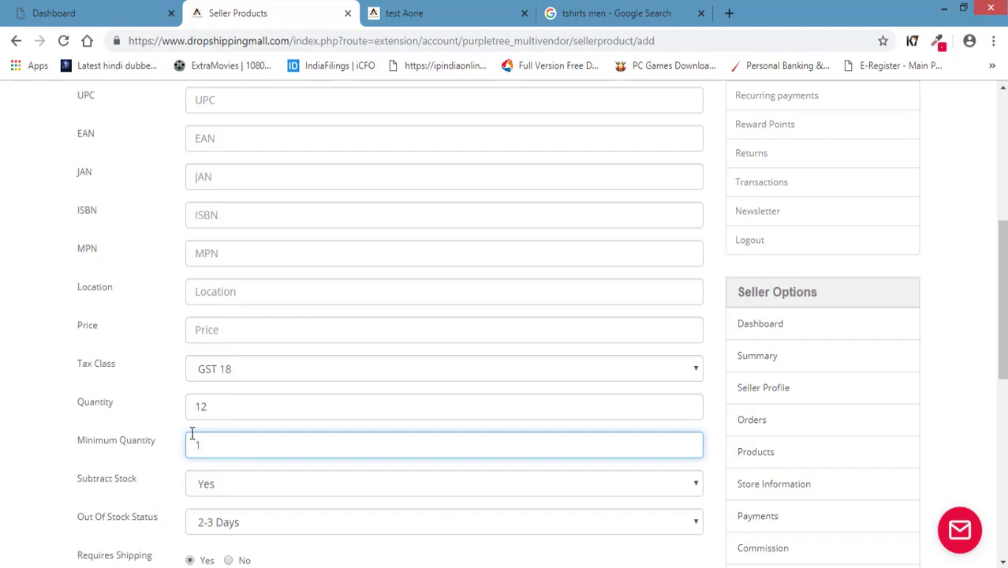
left_click(236, 332)
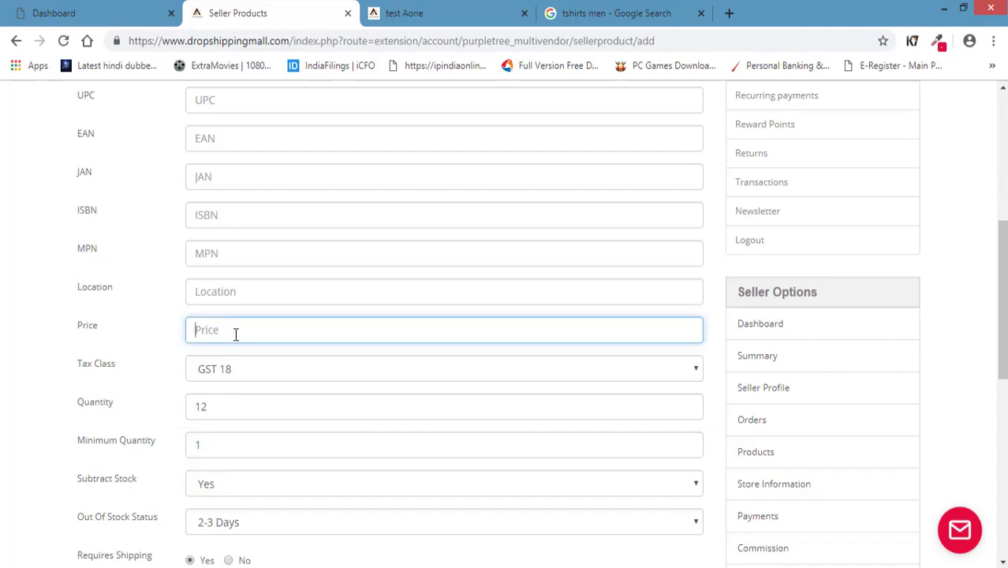
scroll(151, 351, "up", 5)
left_click(117, 288)
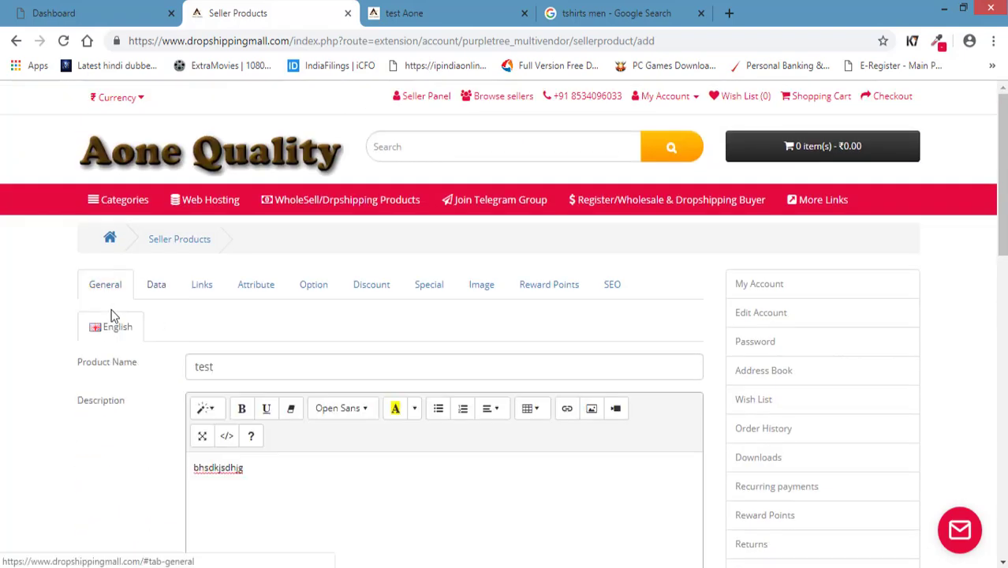
left_click(237, 366)
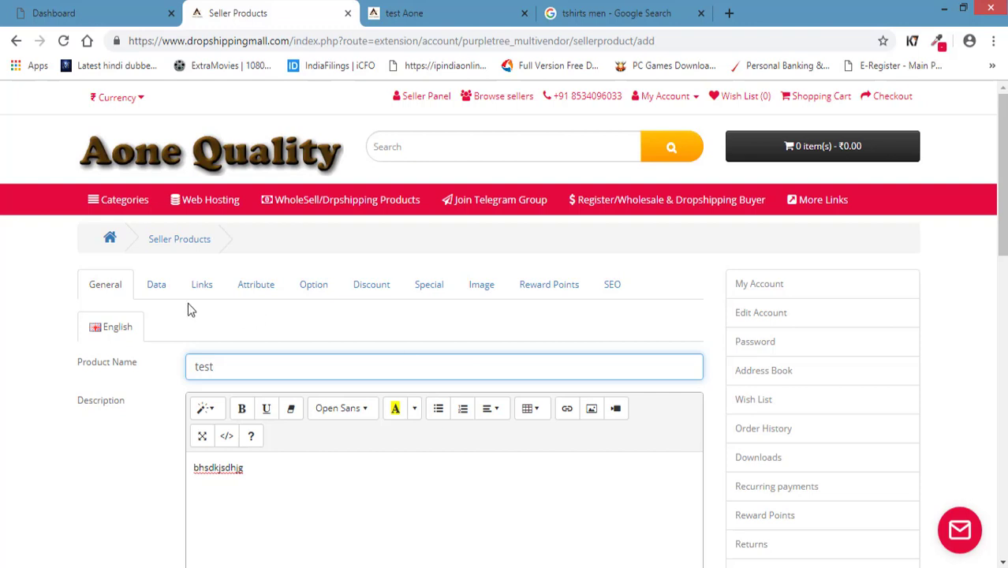
Back on the Data tab, enter 120 as the Price.
left_click(161, 287)
scroll(50, 426, "down", 5)
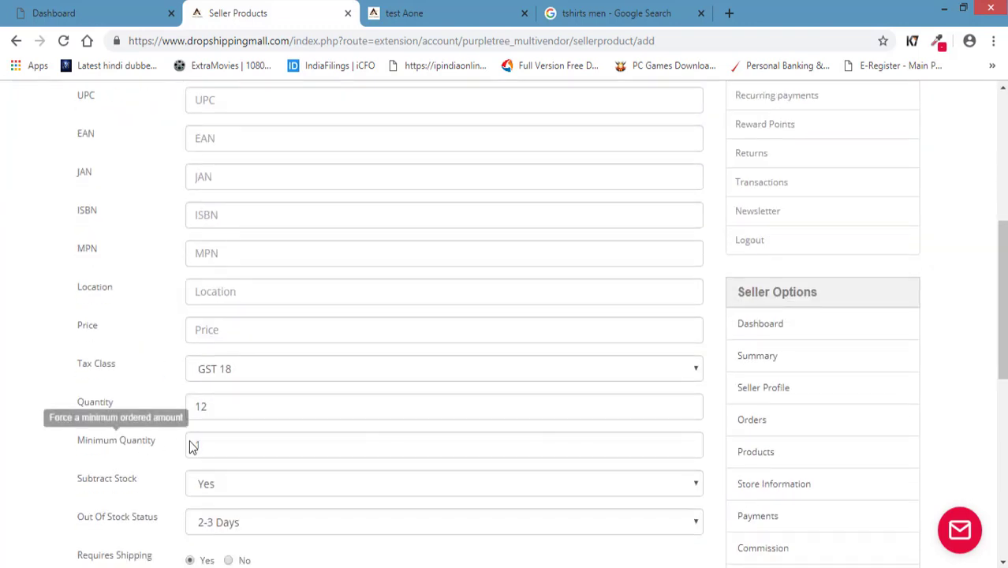
left_click(223, 442)
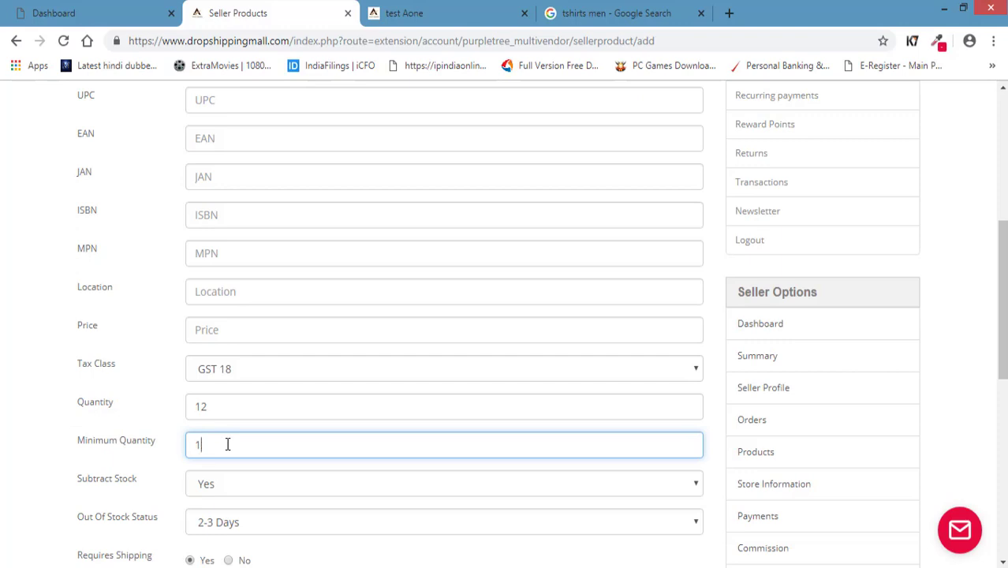
scroll(71, 441, "up", 2)
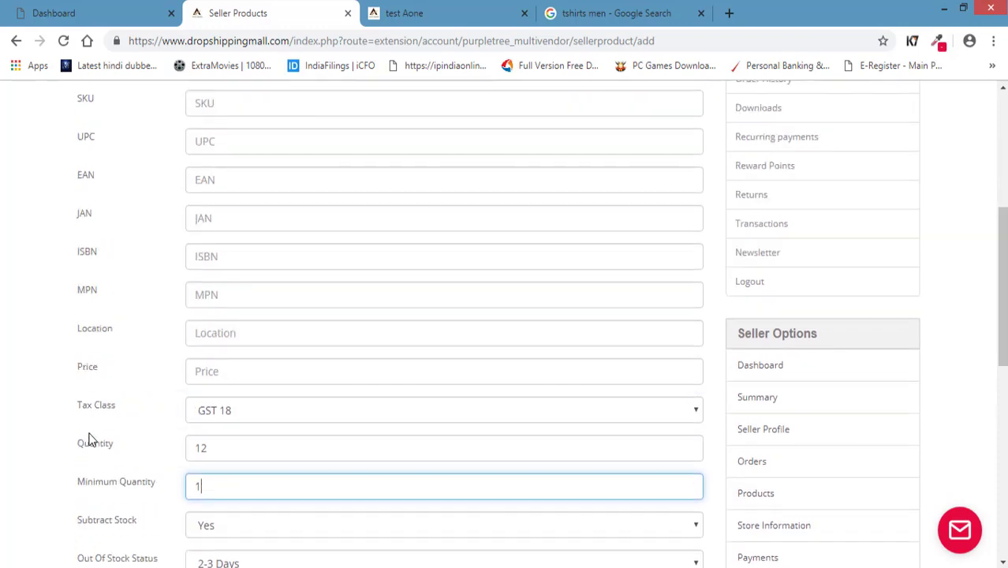
left_click(232, 409)
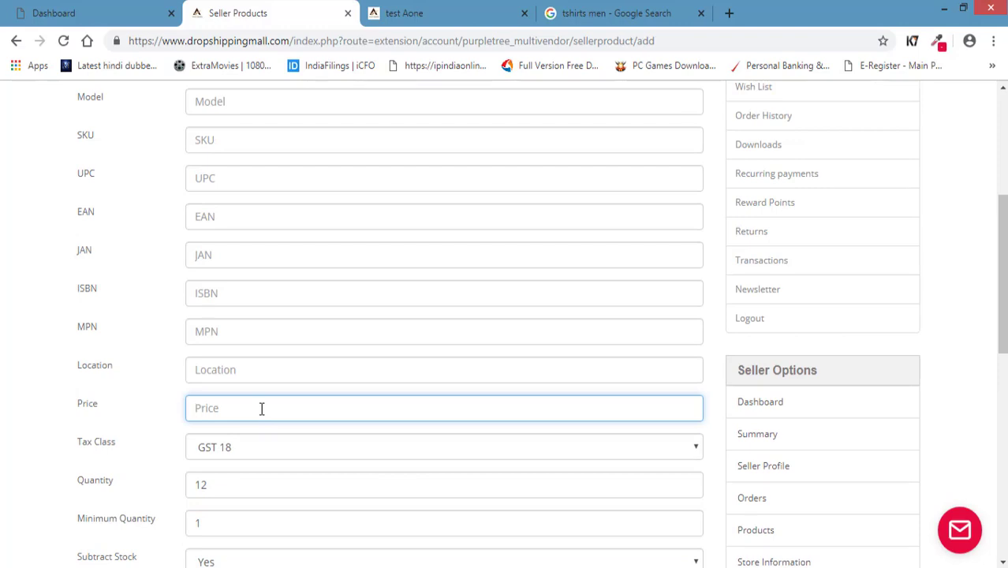
type("120")
left_click(49, 416)
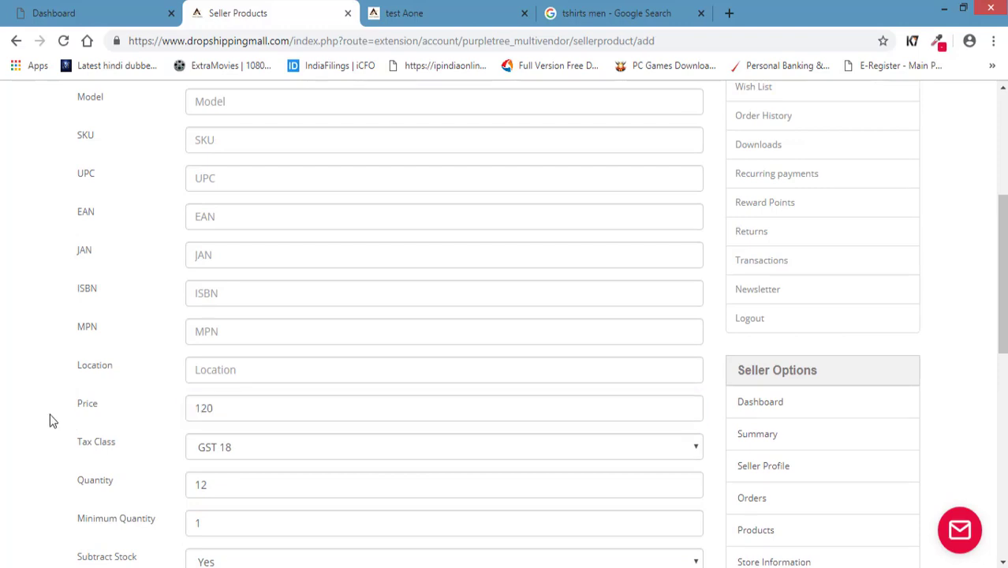
Visit Location and edit Minimum Quantity, leaving it at 1.
left_click(249, 372)
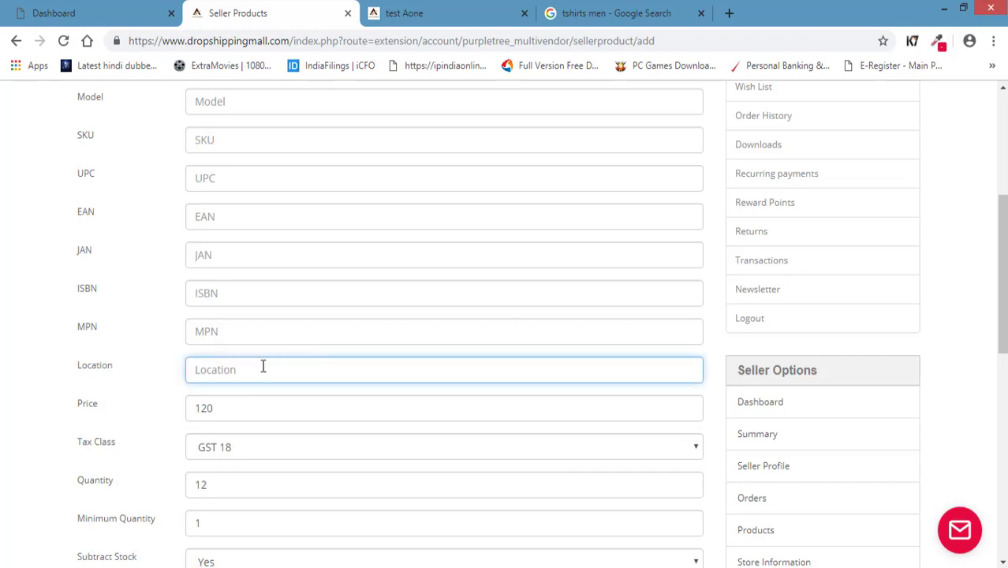
scroll(53, 435, "down", 3)
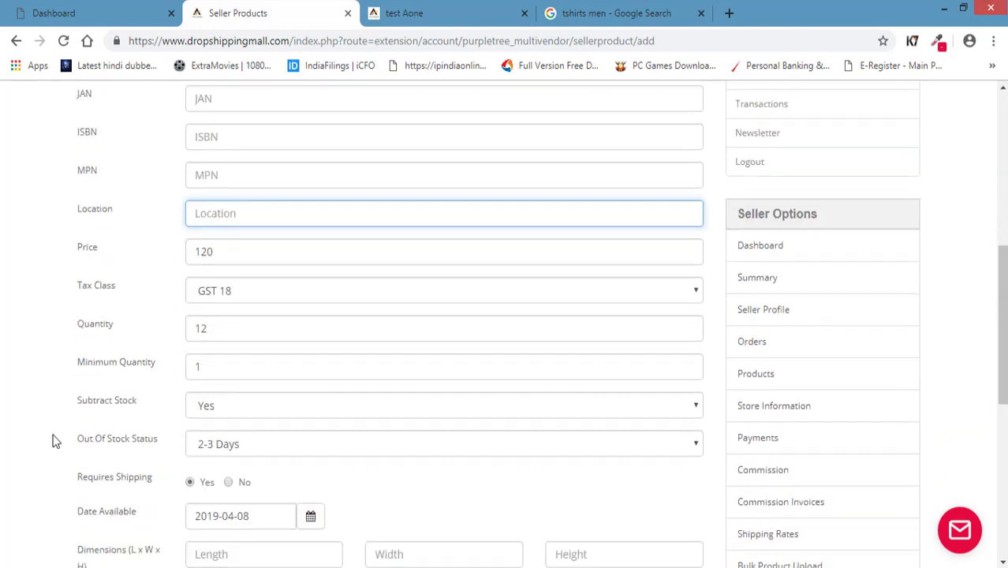
left_click(232, 284)
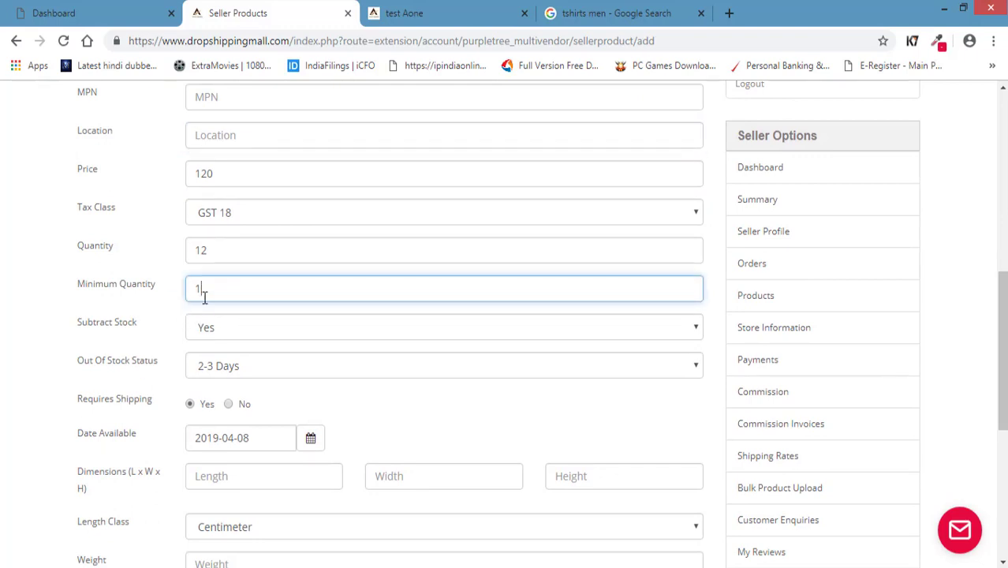
type("000")
key("BackSpace")
key("BackSpace")
key("BackSpace")
Switch Subtract Stock to No, then back to Yes, with Quantity at 12.
left_click(45, 387)
scroll(45, 386, "down", 1)
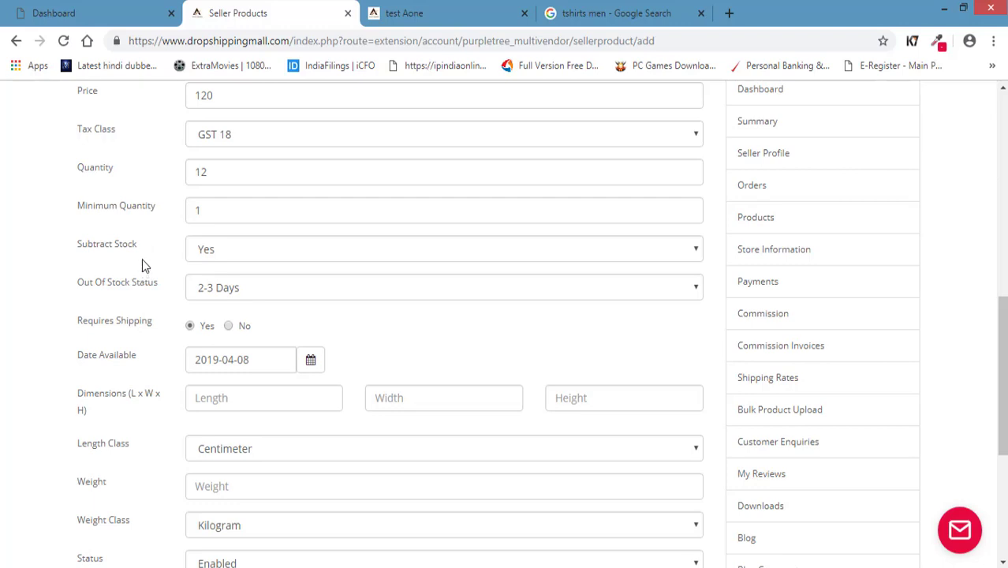
left_click(217, 172)
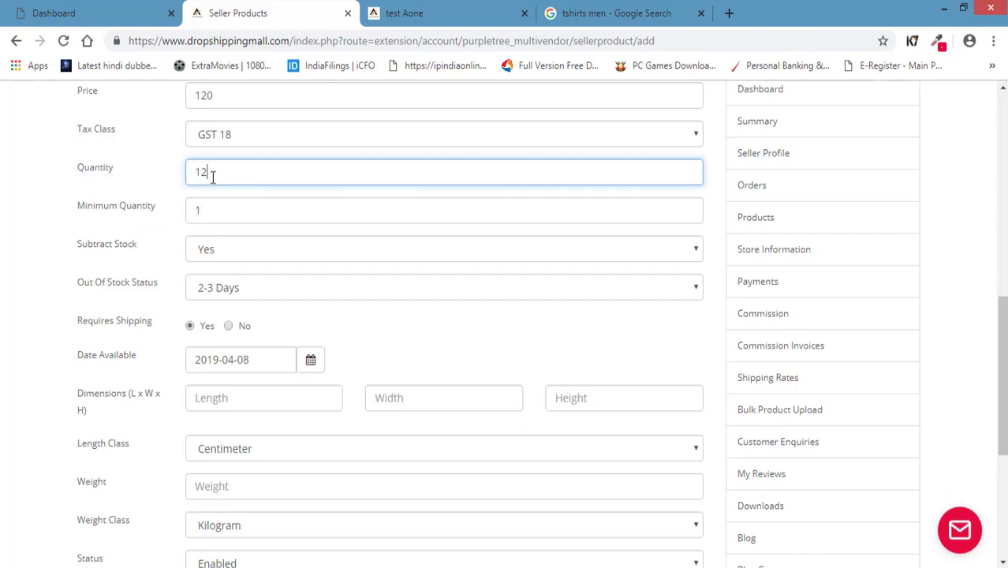
left_click(210, 255)
left_click(210, 286)
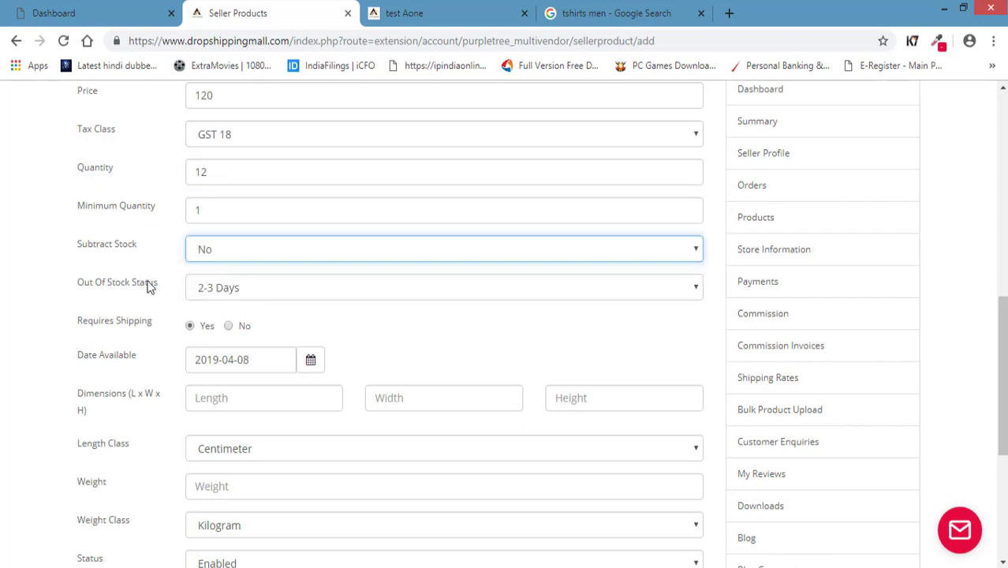
left_click(206, 175)
double_click(195, 175)
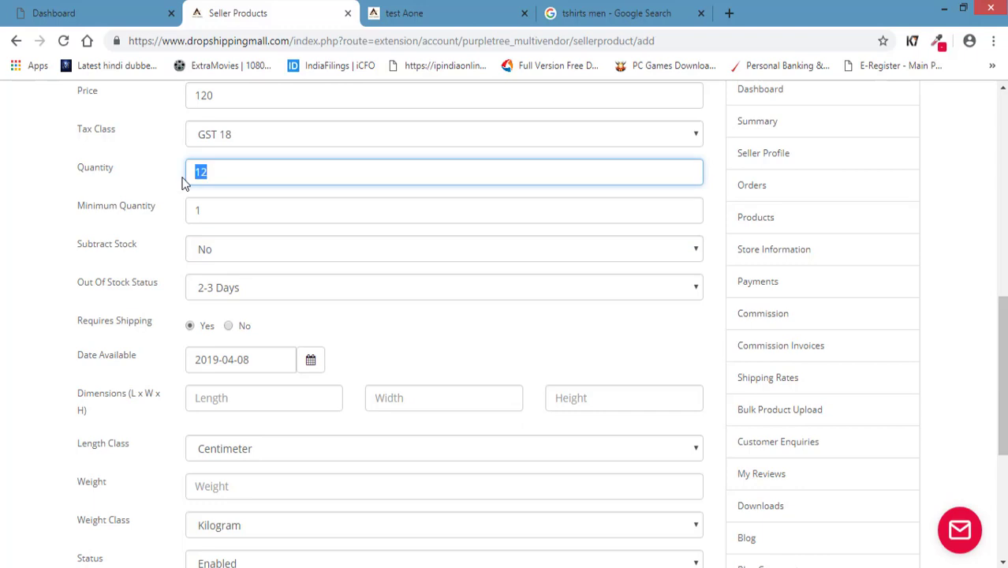
left_click(227, 255)
left_click(220, 271)
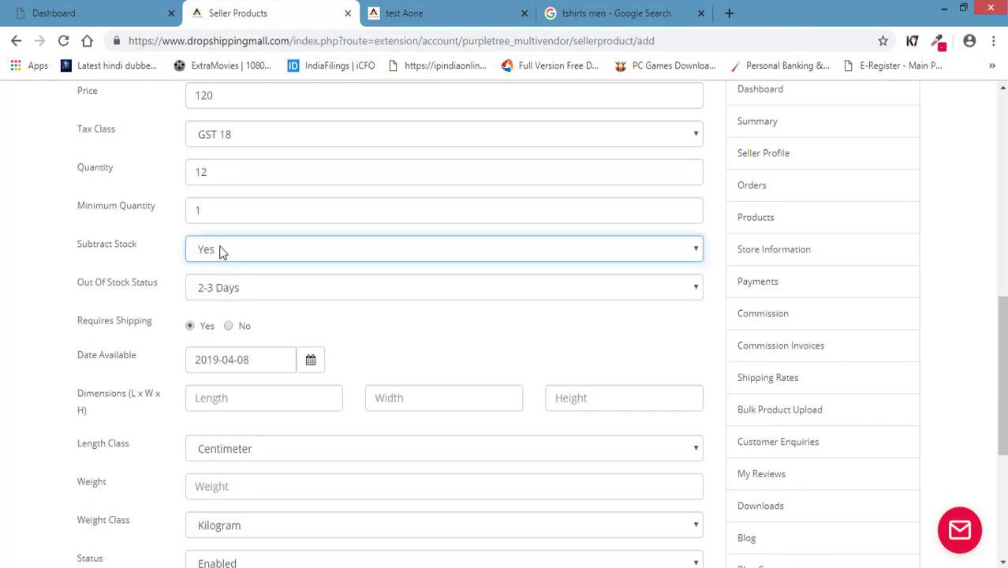
Confirm Subtract Stock stays Yes and leave Quantity unchanged at 12.
double_click(213, 173)
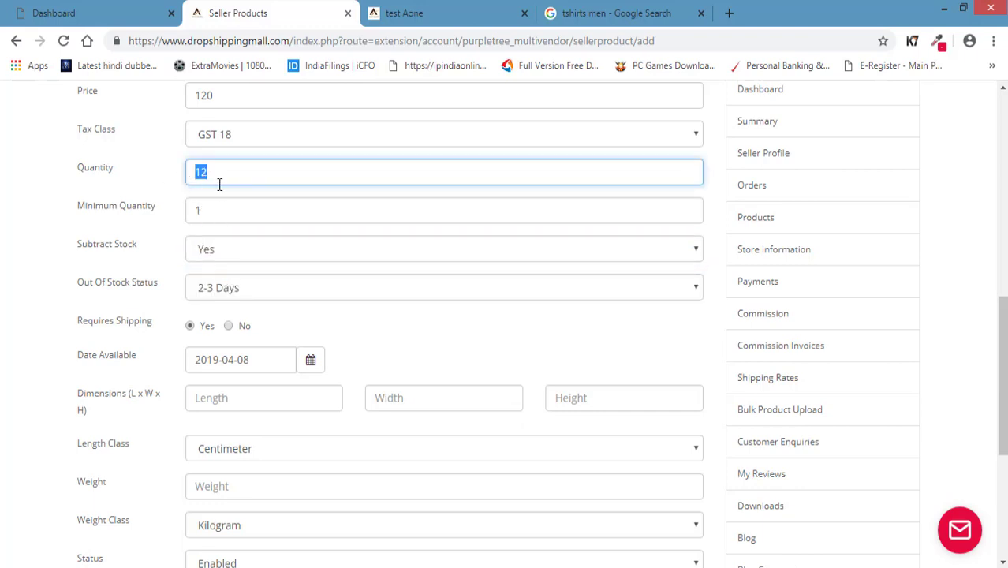
scroll(63, 250, "down", 1)
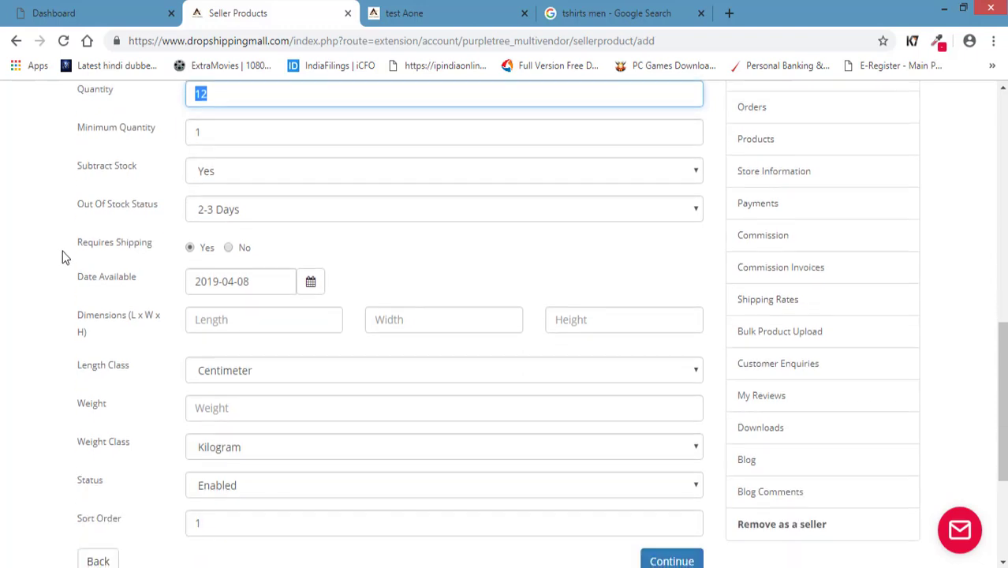
scroll(62, 251, "up", 1)
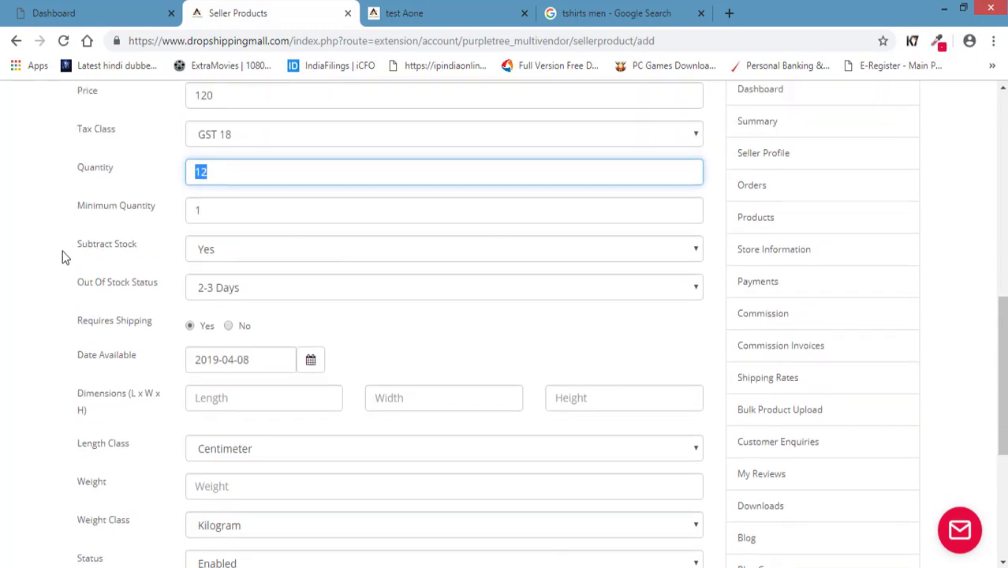
left_click(228, 254)
left_click(131, 250)
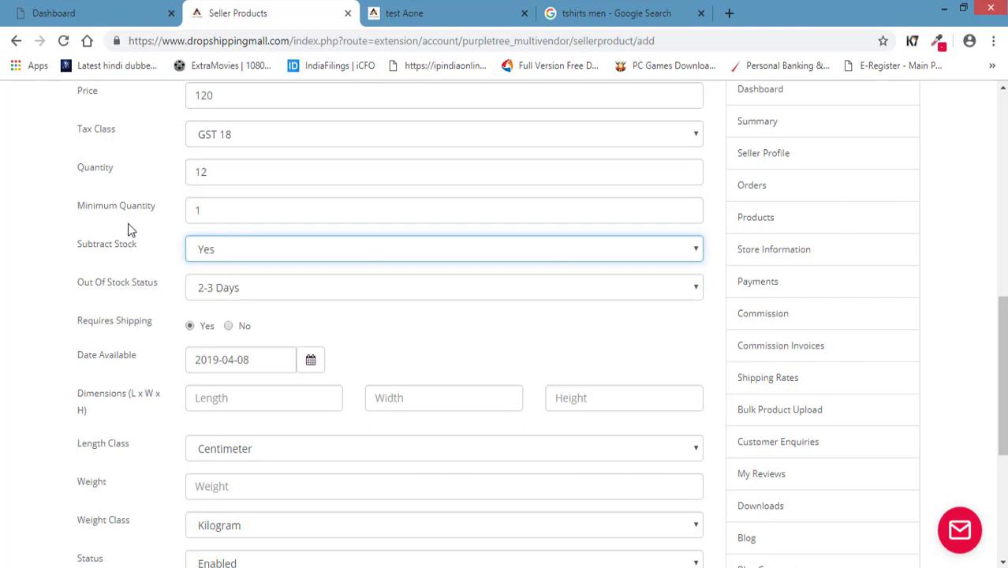
double_click(207, 172)
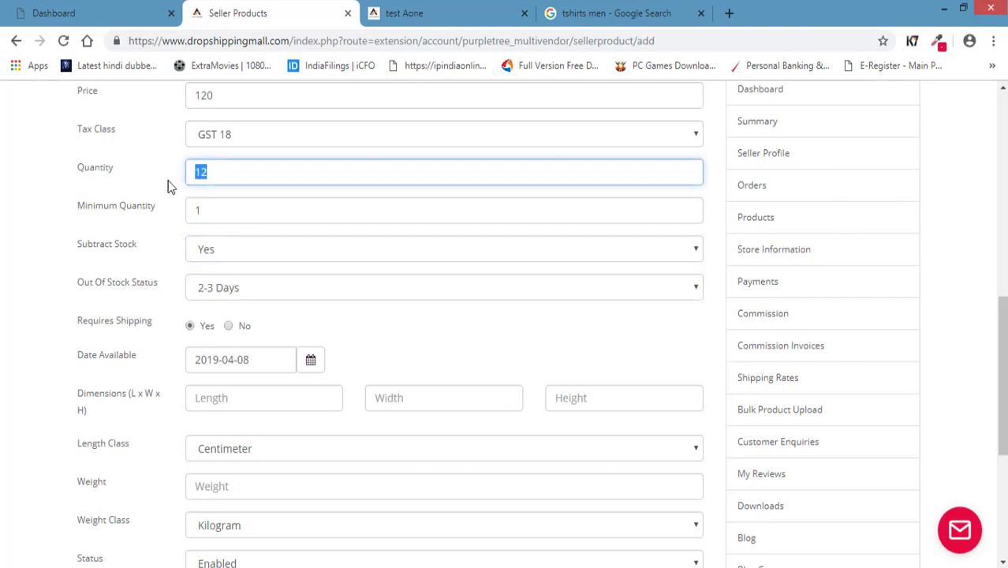
left_click(70, 262)
left_click(274, 178)
left_click(53, 285)
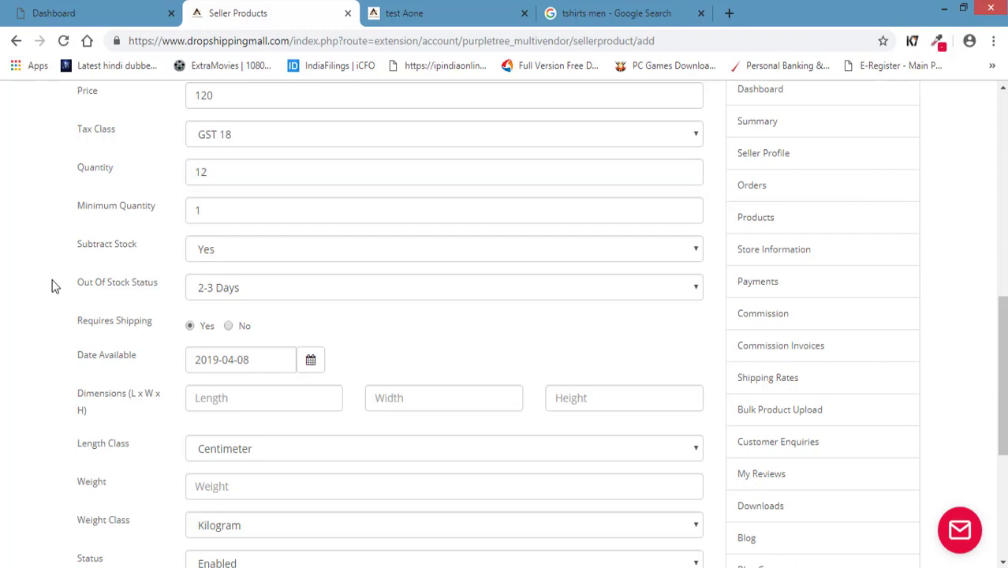
Review the Out Of Stock Status choices, leaving it at 2-3 Days.
scroll(52, 285, "down", 1)
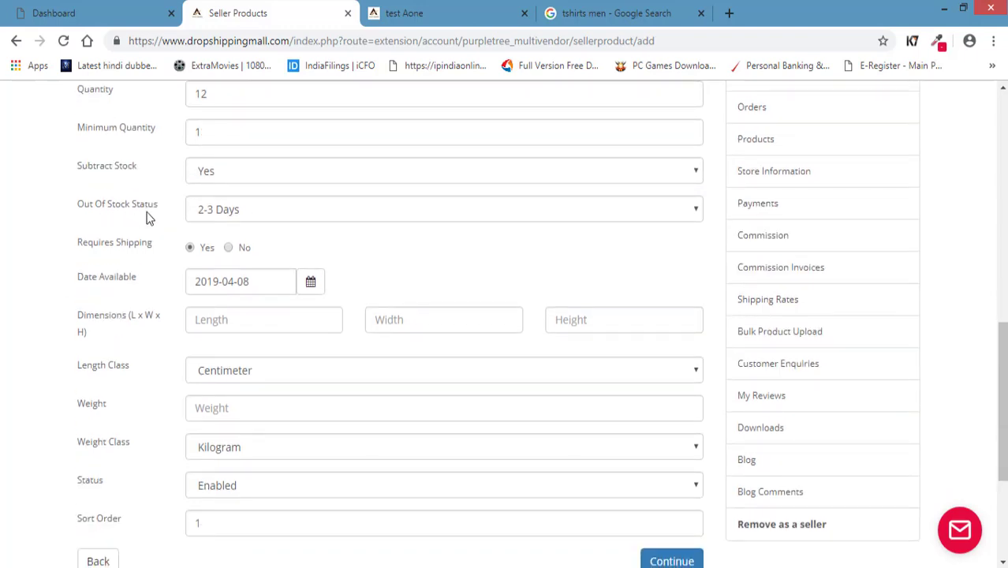
left_click(230, 216)
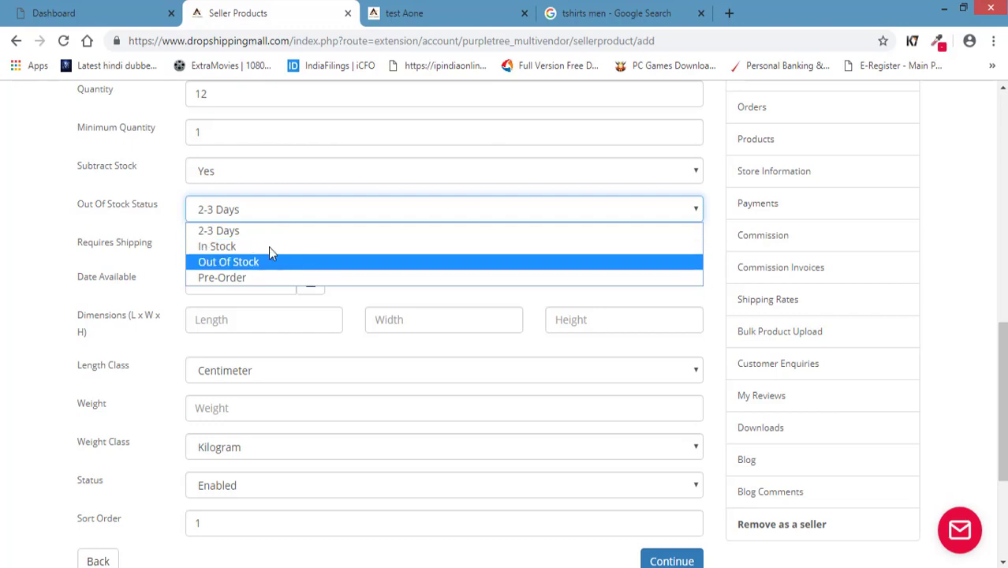
left_click(100, 210)
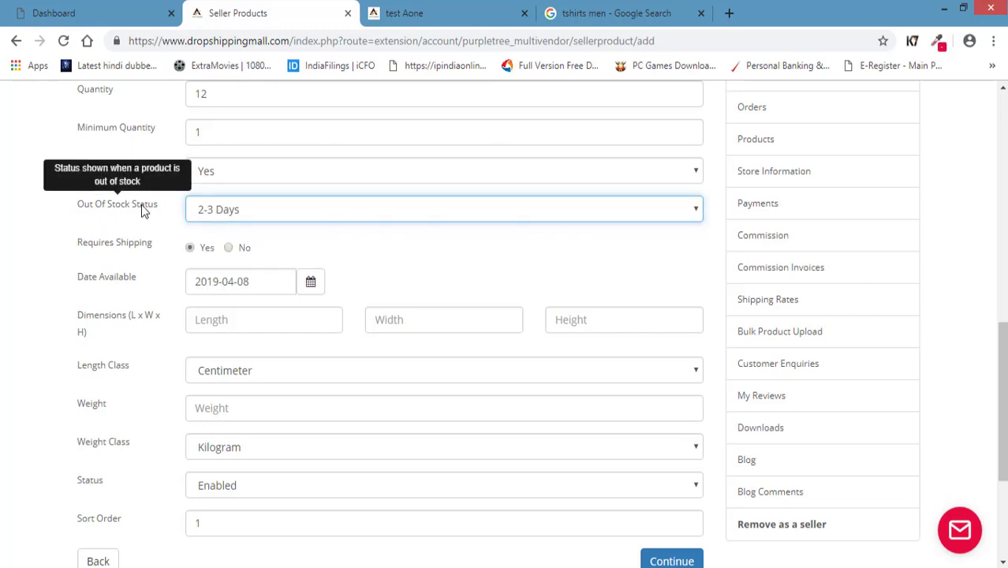
left_click(241, 209)
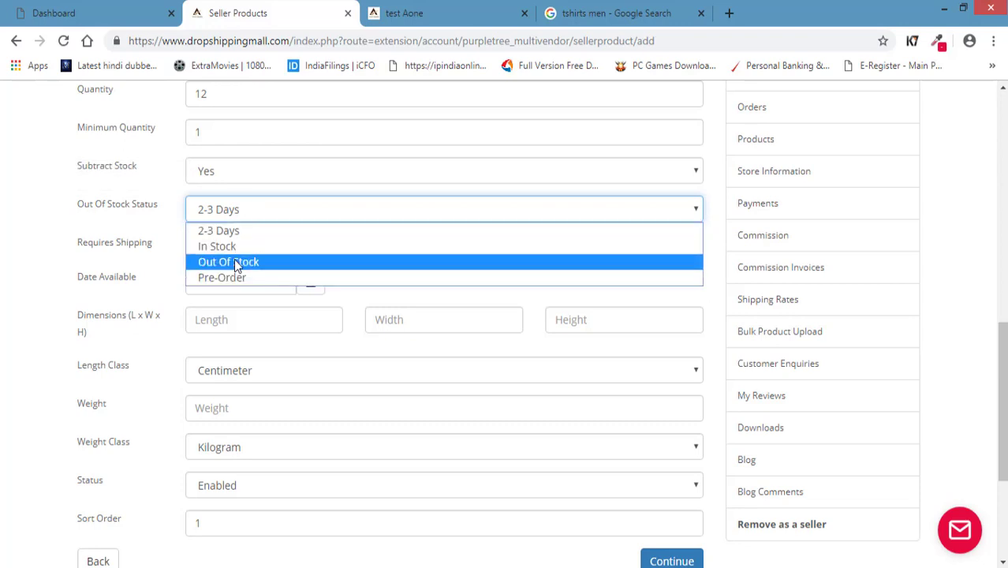
left_click(174, 208)
left_click(239, 212)
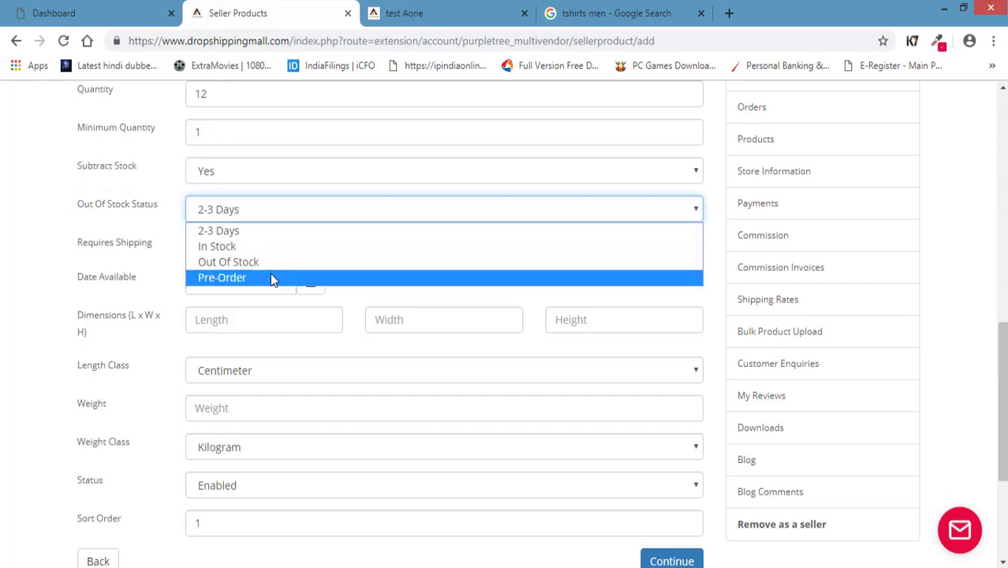
left_click(124, 237)
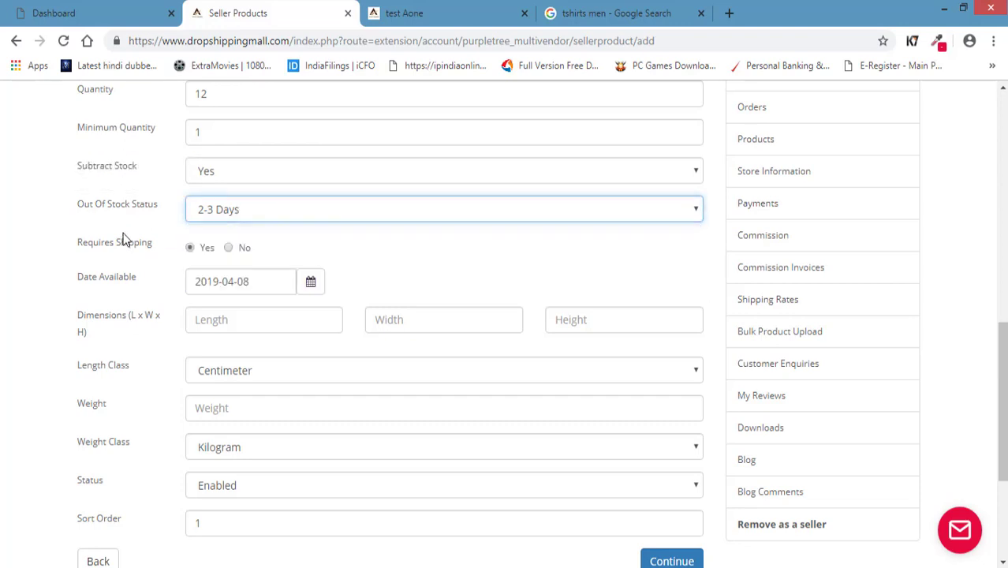
Set Out Of Stock Status to Pre-Order, then change it to In Stock.
left_click(275, 210)
left_click(243, 281)
left_click(247, 213)
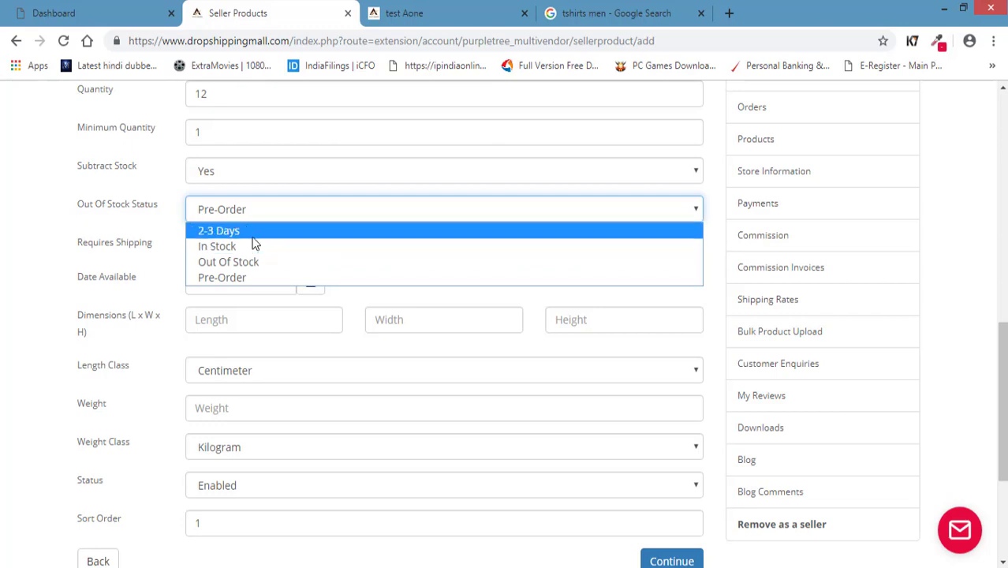
left_click(213, 247)
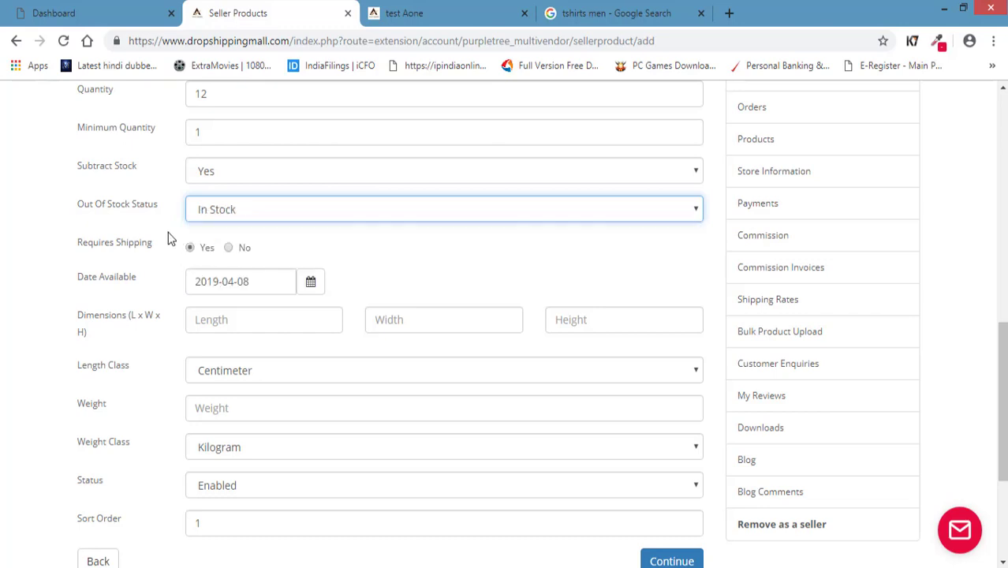
left_click(56, 304)
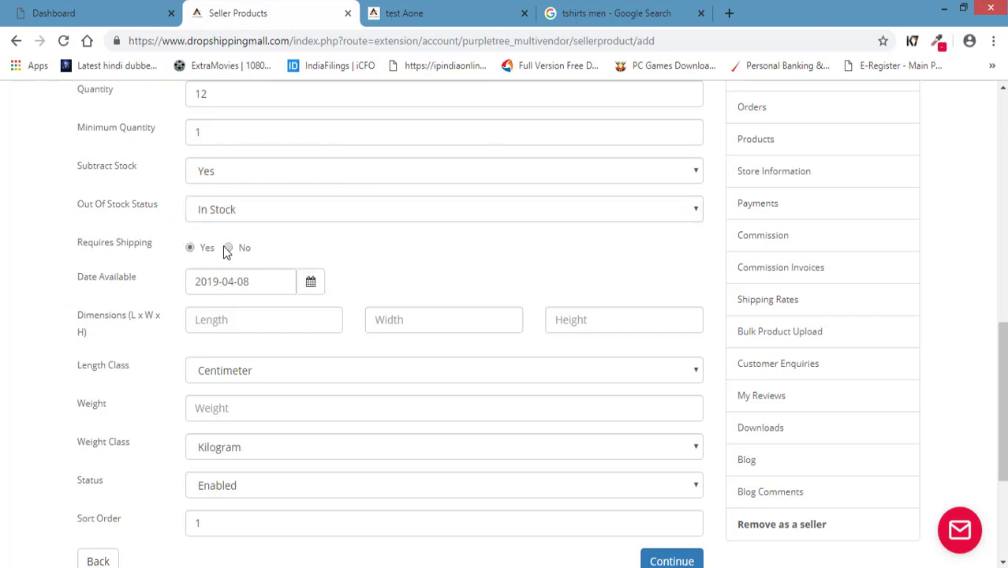
Keep the Length Class set to Centimeter.
scroll(87, 281, "down", 1)
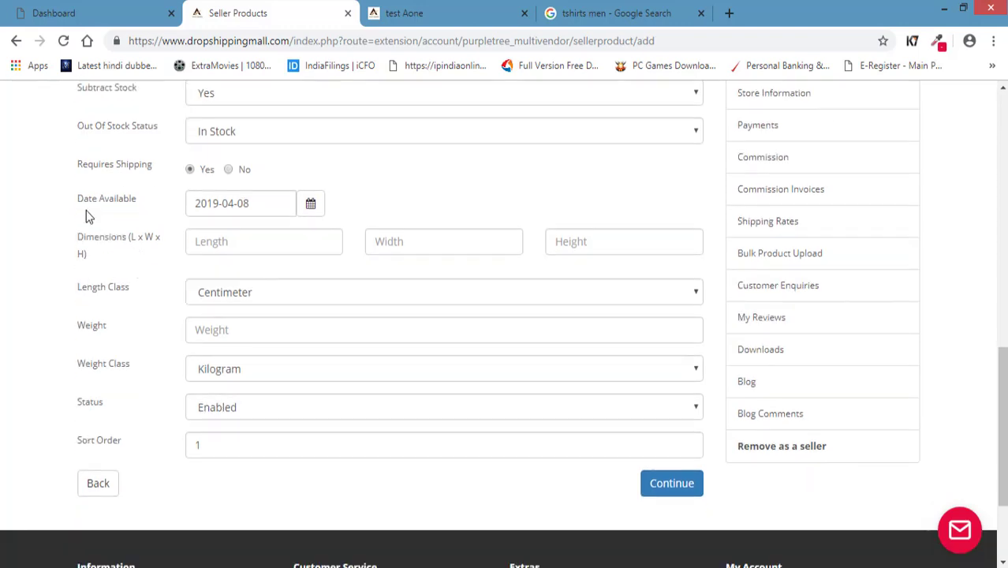
left_click(272, 208)
left_click(109, 246)
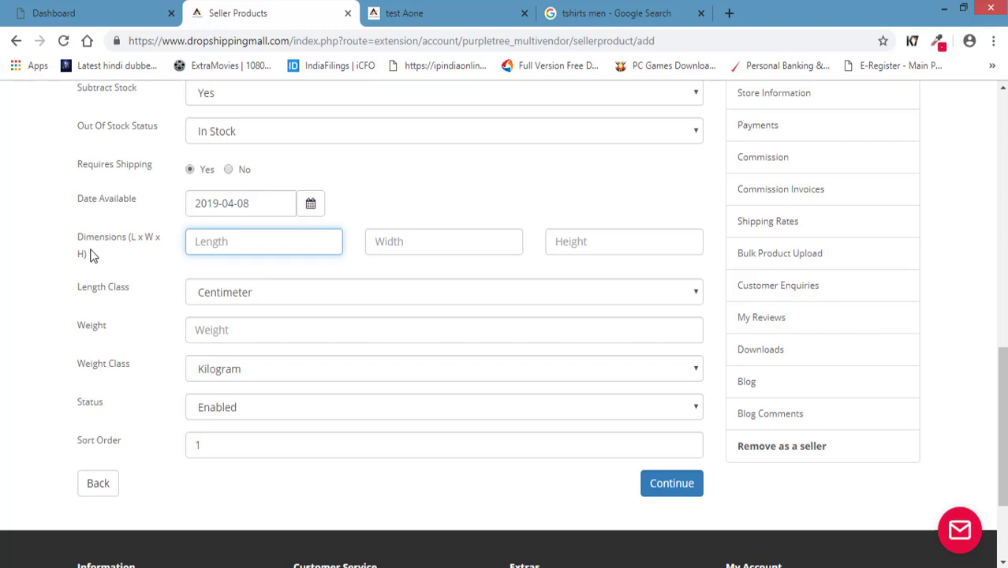
left_click(110, 286)
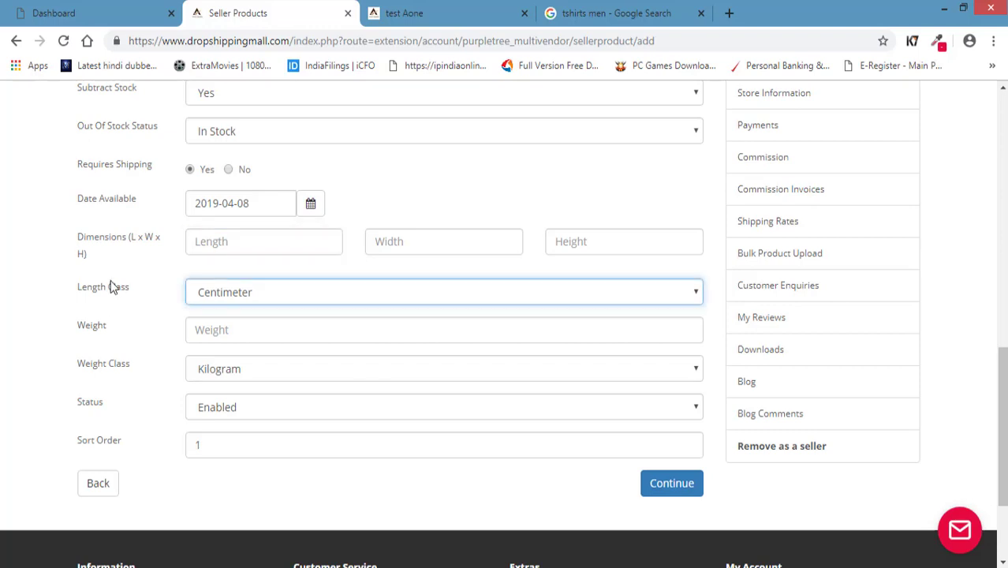
left_click(234, 300)
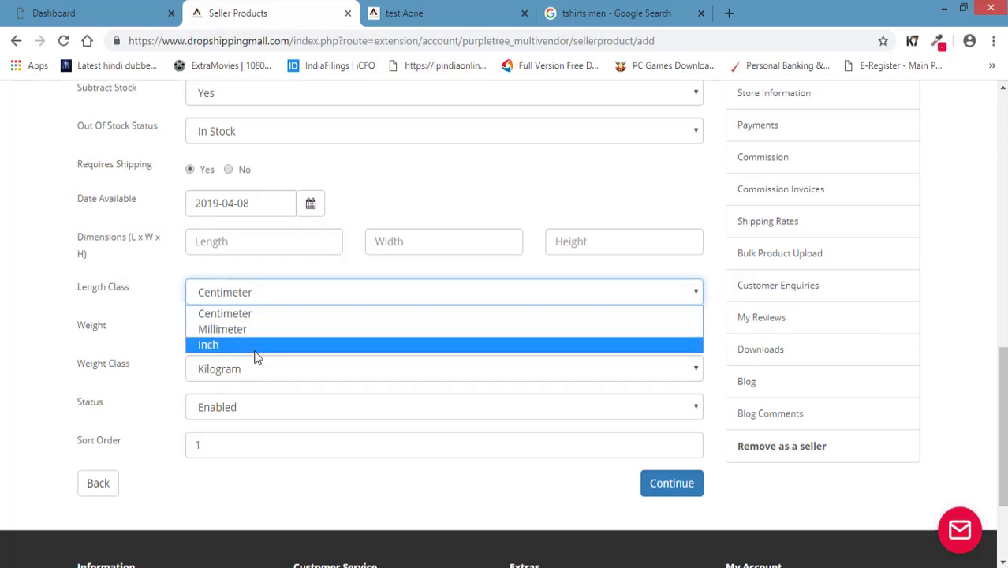
left_click(233, 294)
Check the Weight Class options, leaving Kilogram selected.
left_click(225, 246)
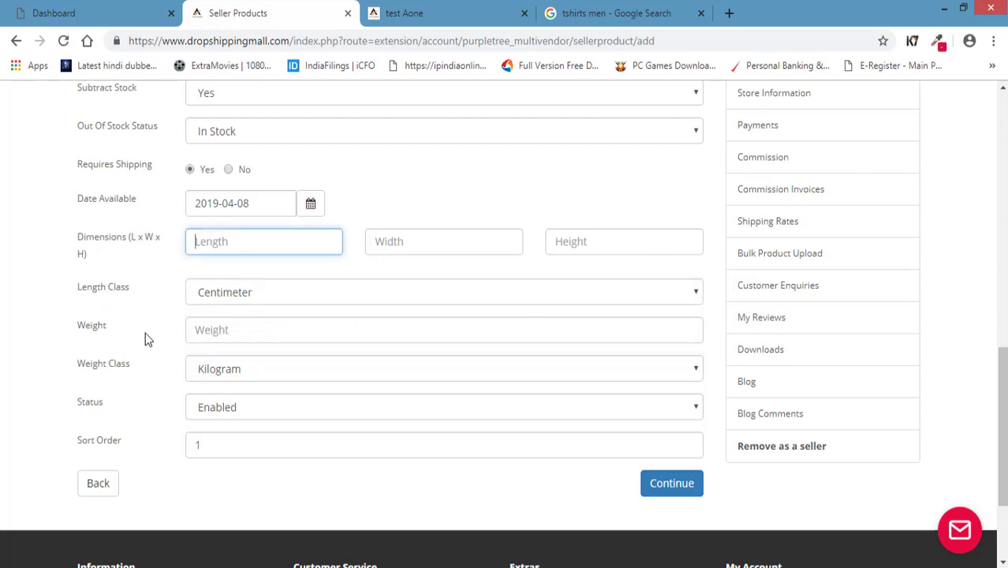
left_click(264, 334)
left_click(254, 370)
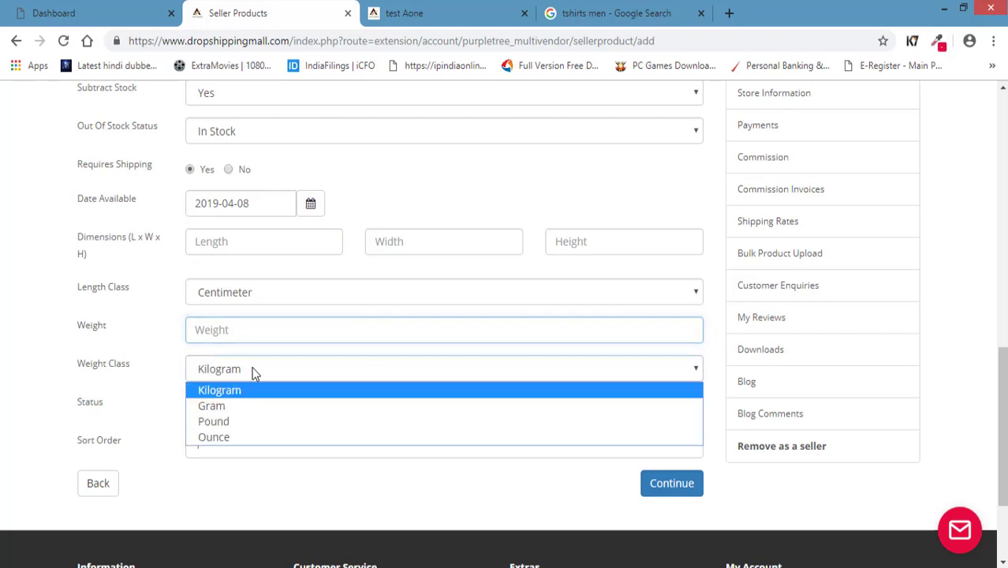
left_click(103, 378)
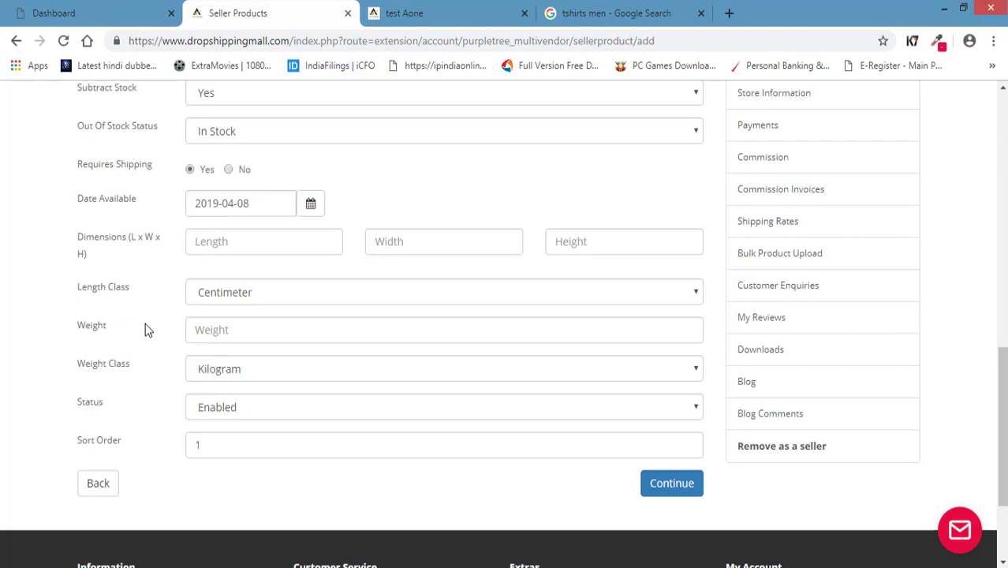
left_click(238, 333)
left_click(203, 374)
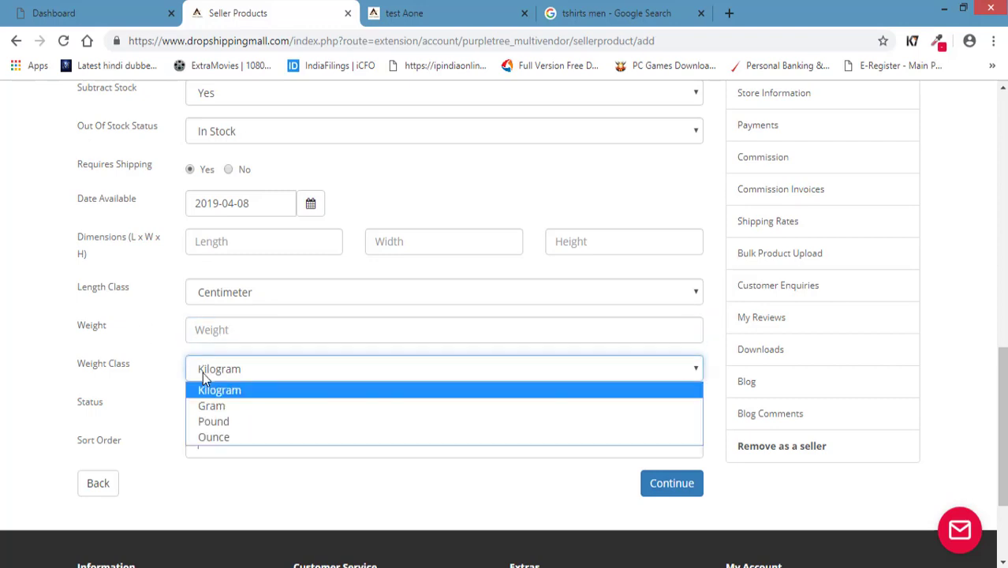
left_click(202, 375)
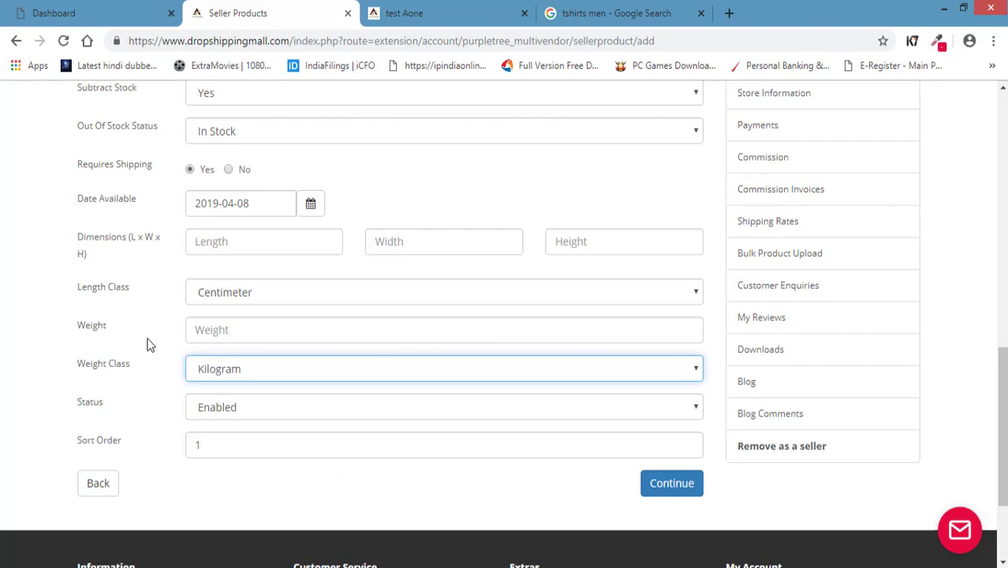
Look through the Weight Class list again without changing it from Kilogram.
left_click(241, 328)
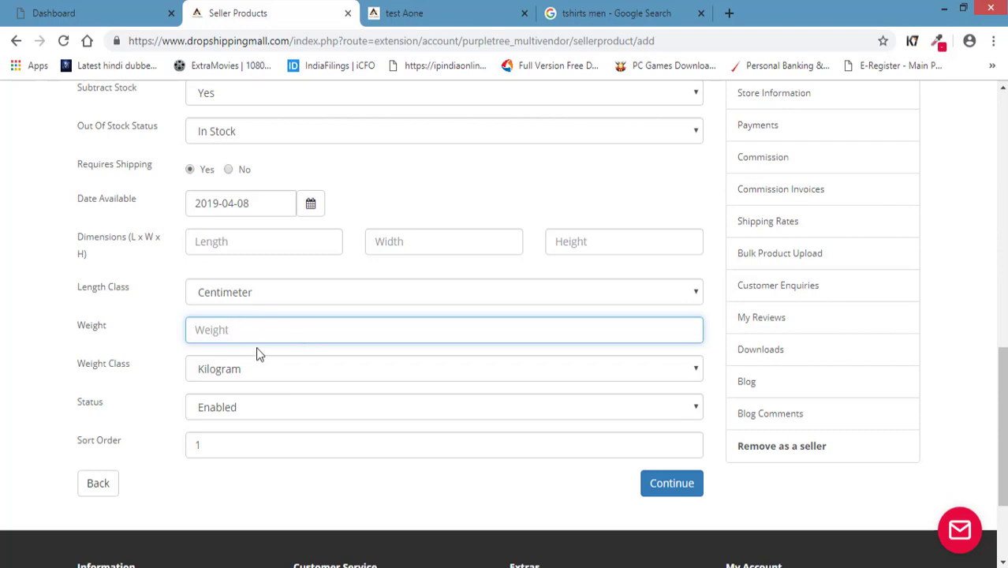
left_click(243, 371)
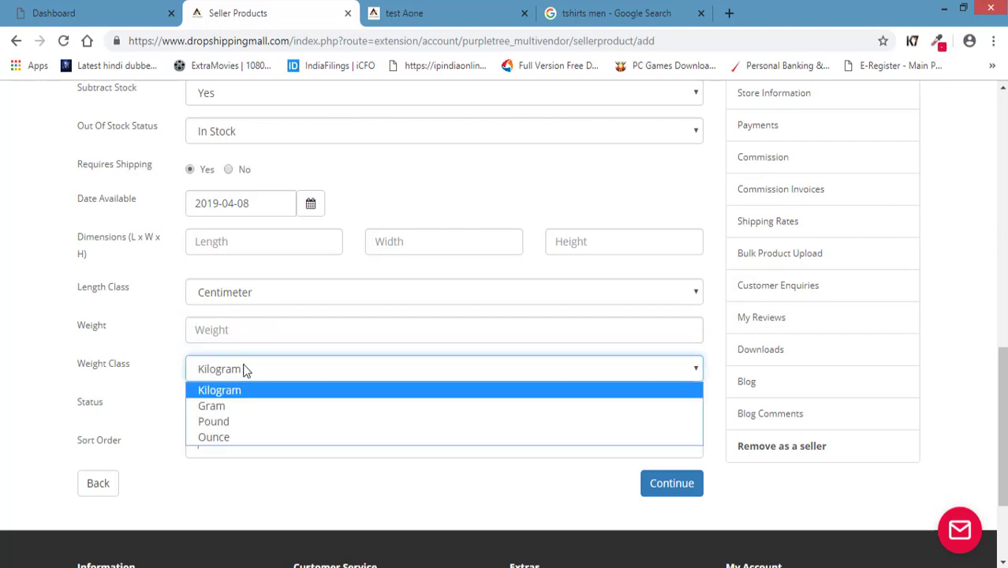
left_click(144, 345)
left_click(221, 328)
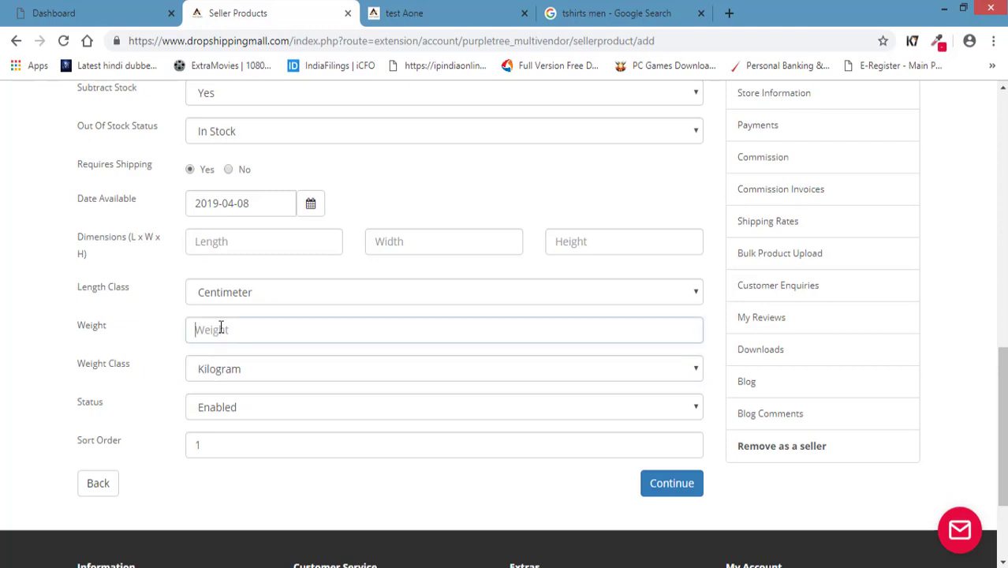
left_click(236, 373)
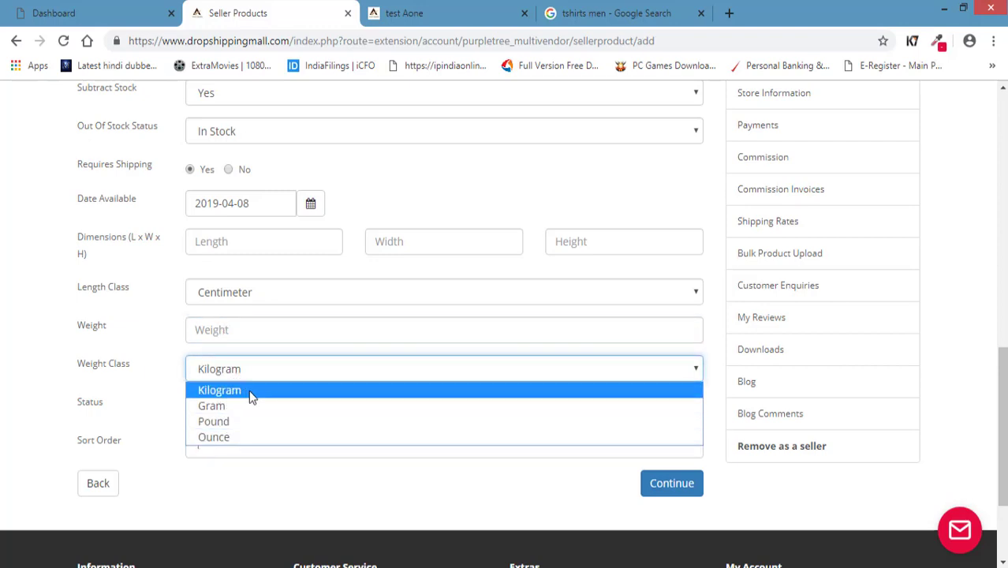
left_click(251, 397)
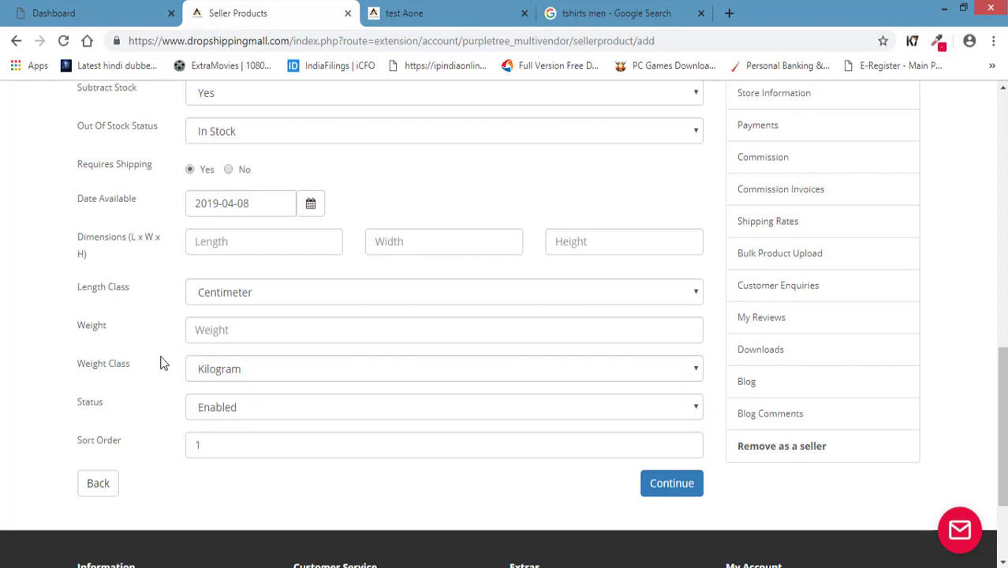
left_click(229, 374)
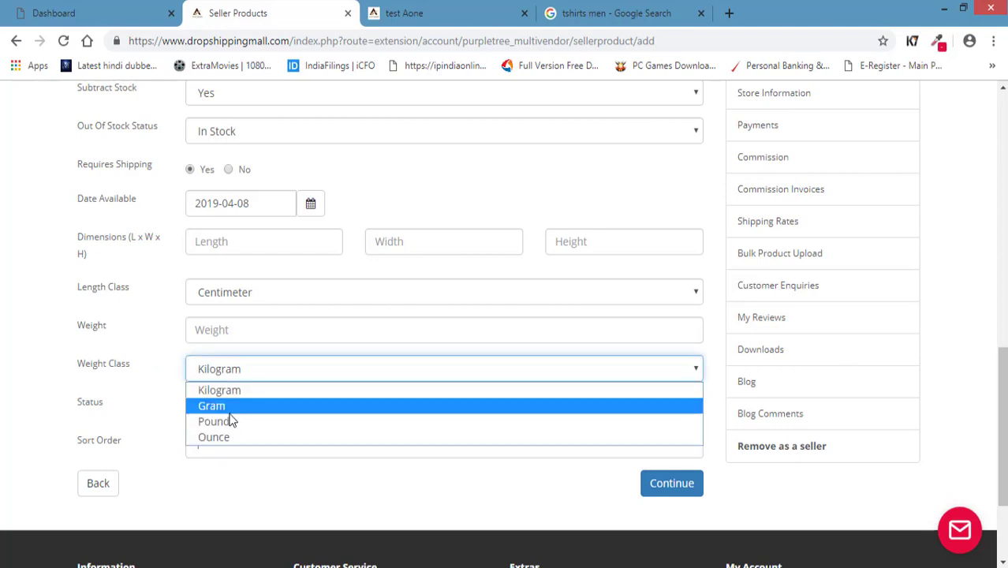
left_click(165, 360)
Enter 0.4 as the weight, then delete it, and set Weight Class to Gram.
left_click(236, 328)
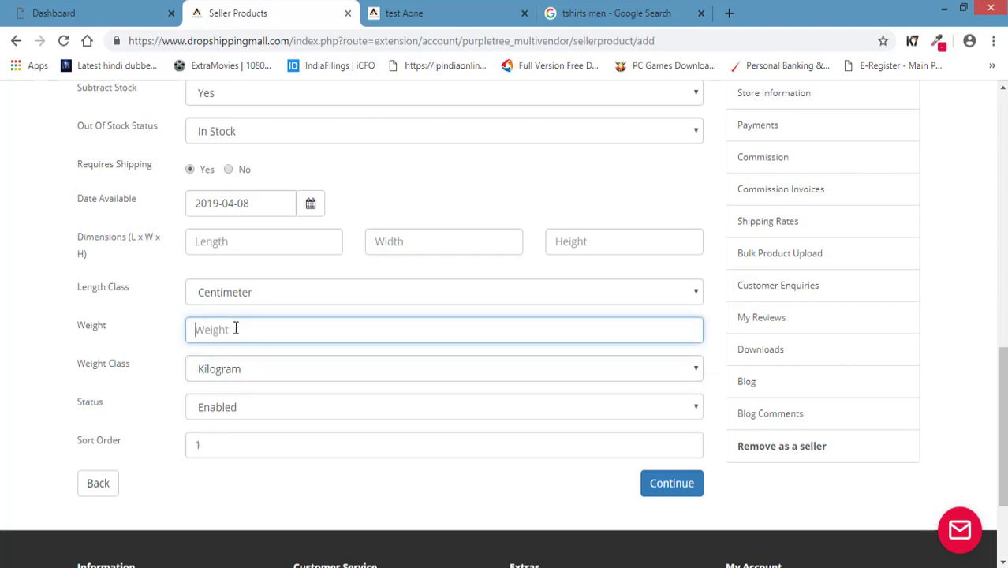
type("0.4")
key("BackSpace")
key("BackSpace")
key("BackSpace")
left_click(292, 371)
left_click(254, 408)
left_click(151, 382)
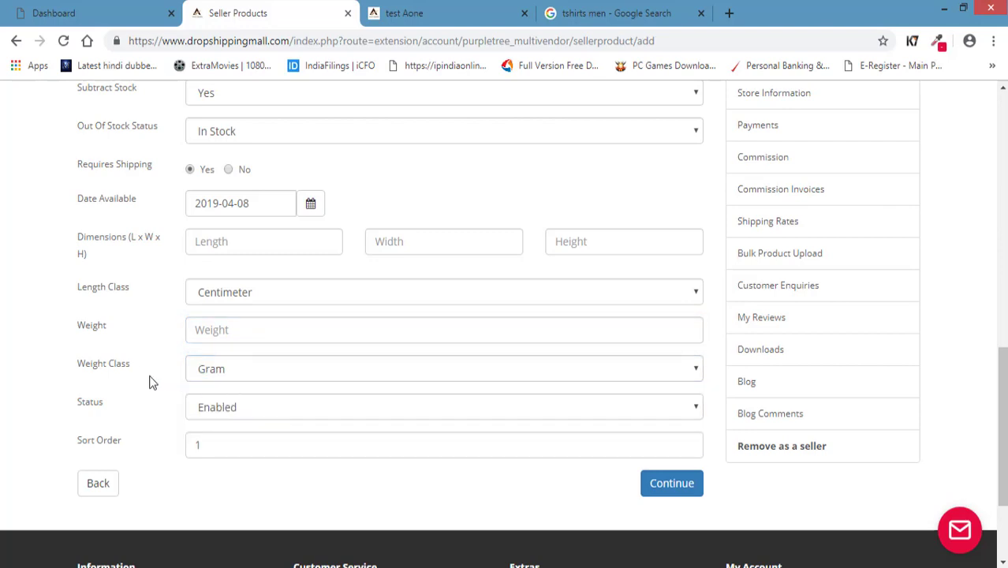
Confirm Status stays Enabled, check Sort Order, and switch to the Links tab.
scroll(126, 363, "down", 1)
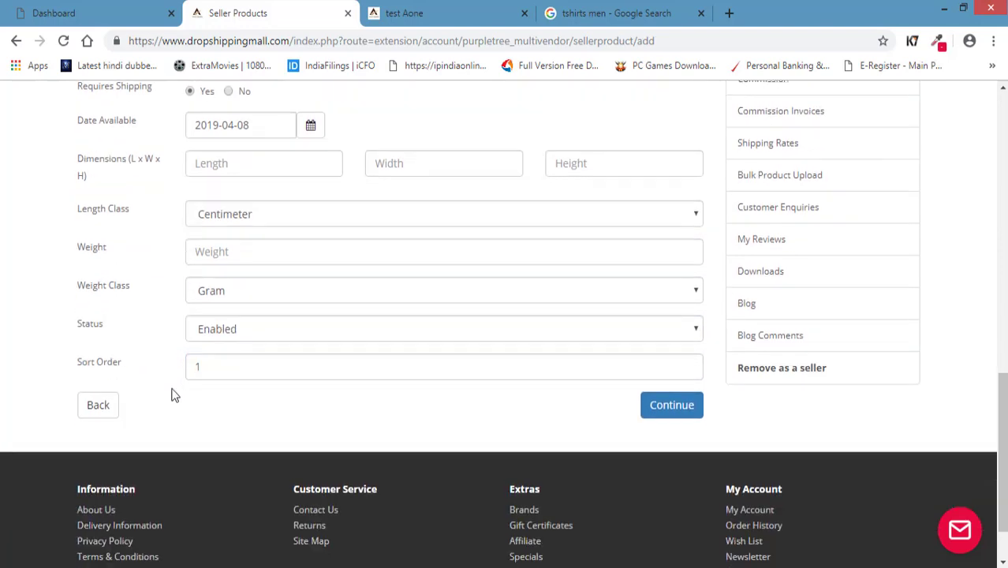
left_click(250, 329)
left_click(250, 329)
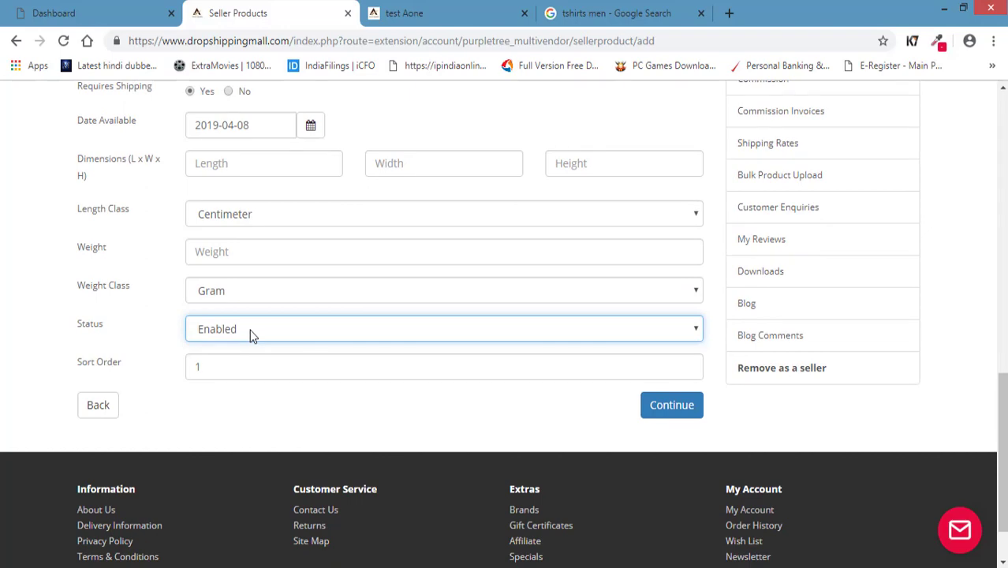
left_click(252, 389)
left_click(227, 367)
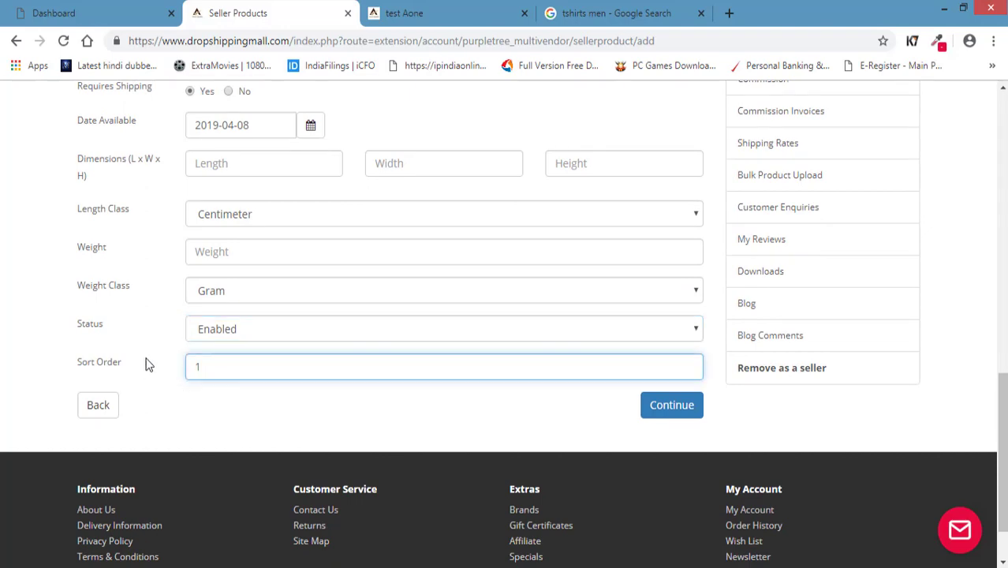
scroll(134, 371, "up", 10)
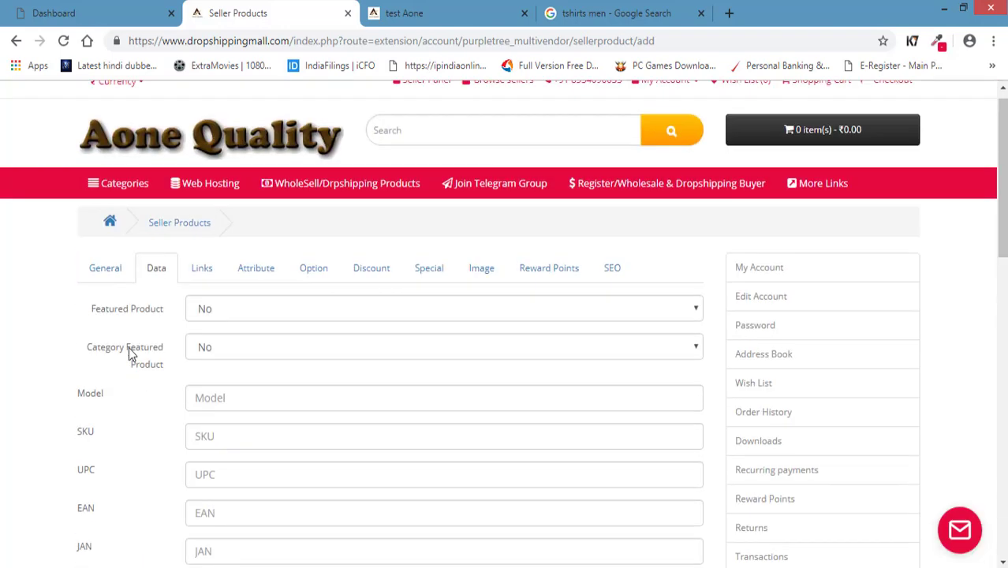
left_click(201, 285)
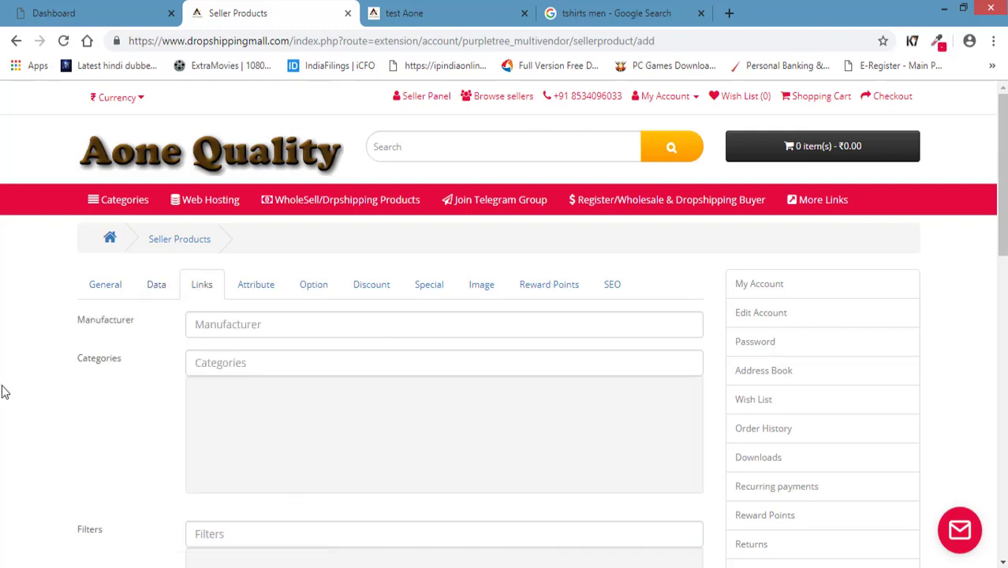
View the manufacturer suggestions and close them without choosing one.
left_click(288, 332)
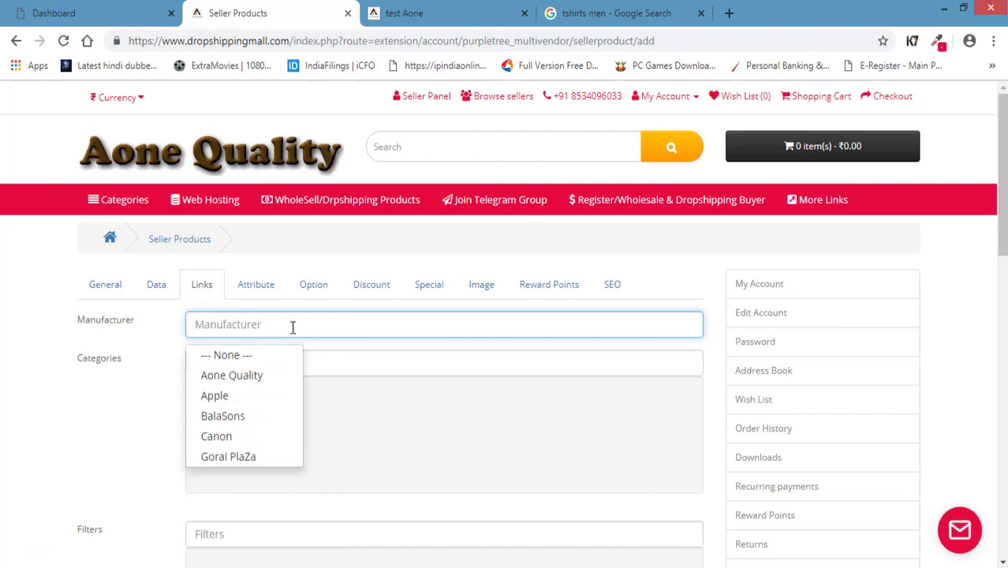
left_click(442, 361)
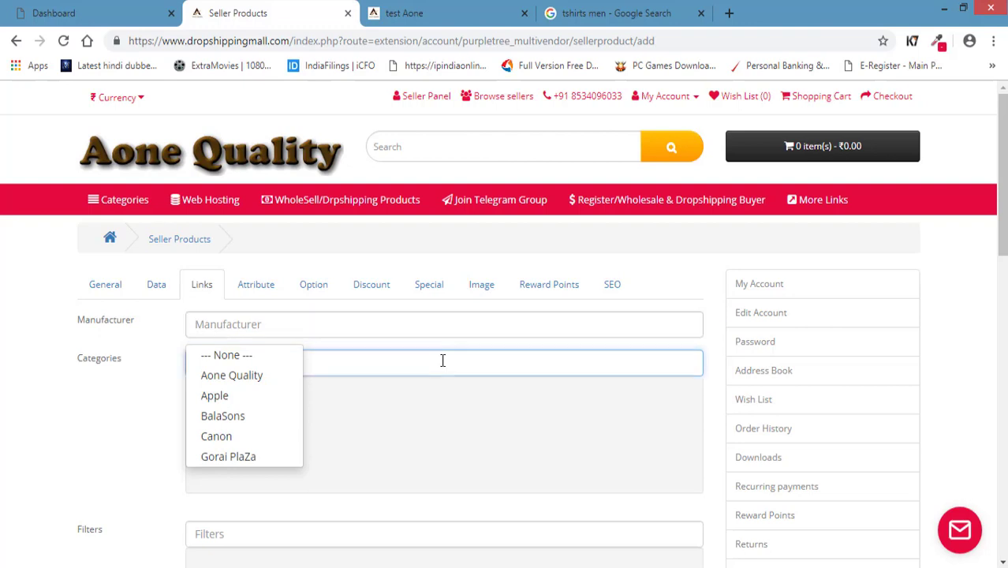
left_click(297, 324)
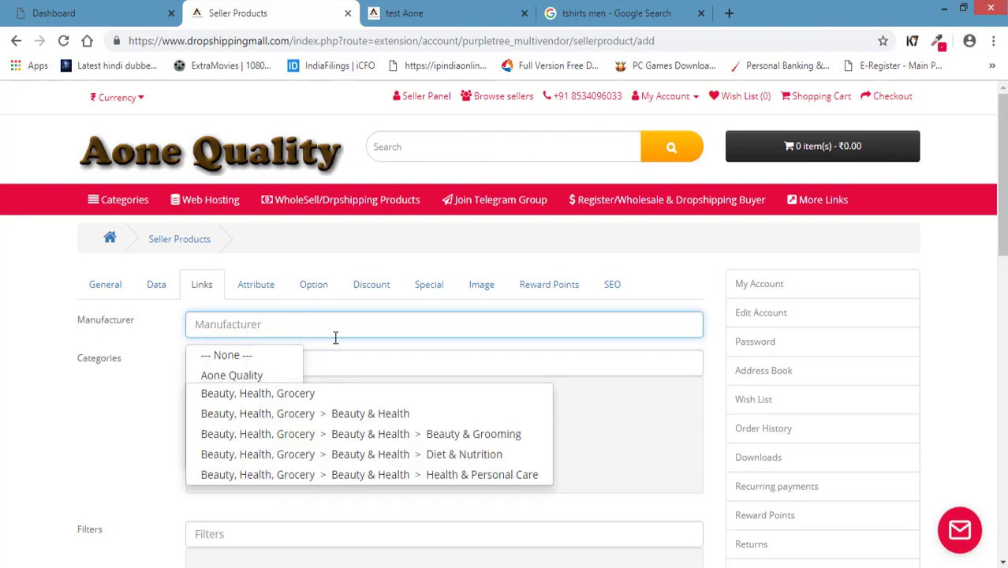
left_click(116, 403)
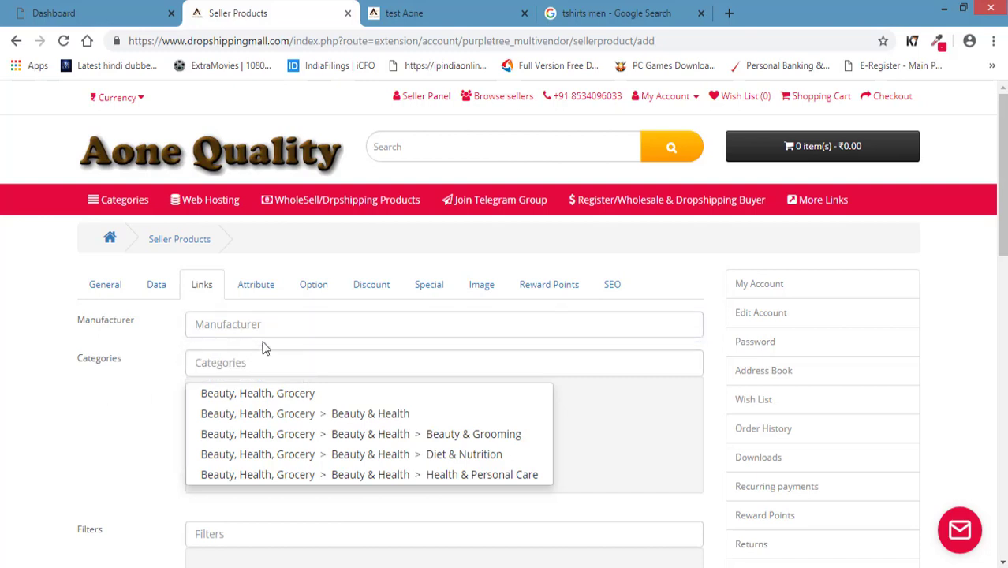
Add categories Men's Fashion > Men's Clothing > Shirts via 'shir' and Whole Selling Products via 'whole'.
left_click(276, 362)
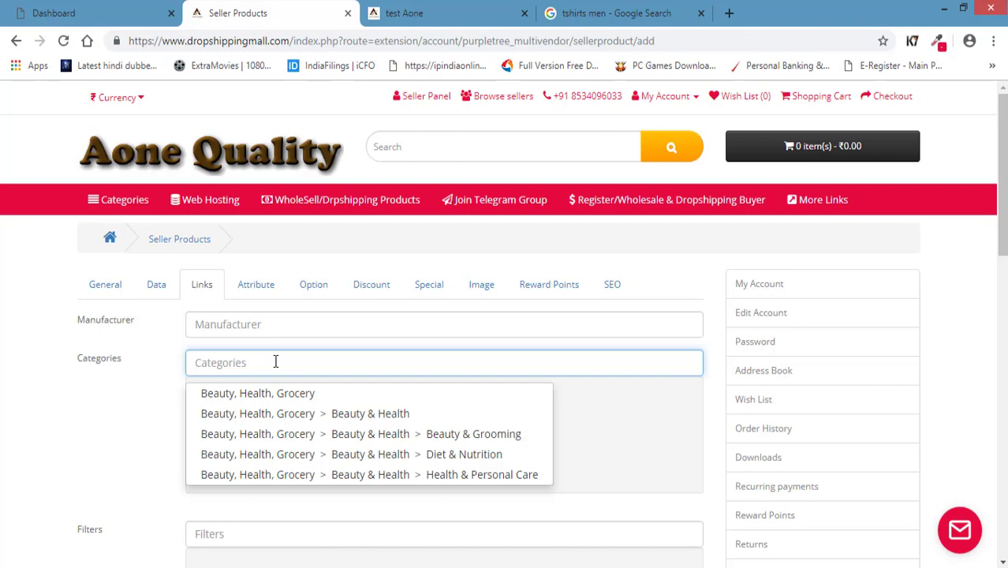
type("shir")
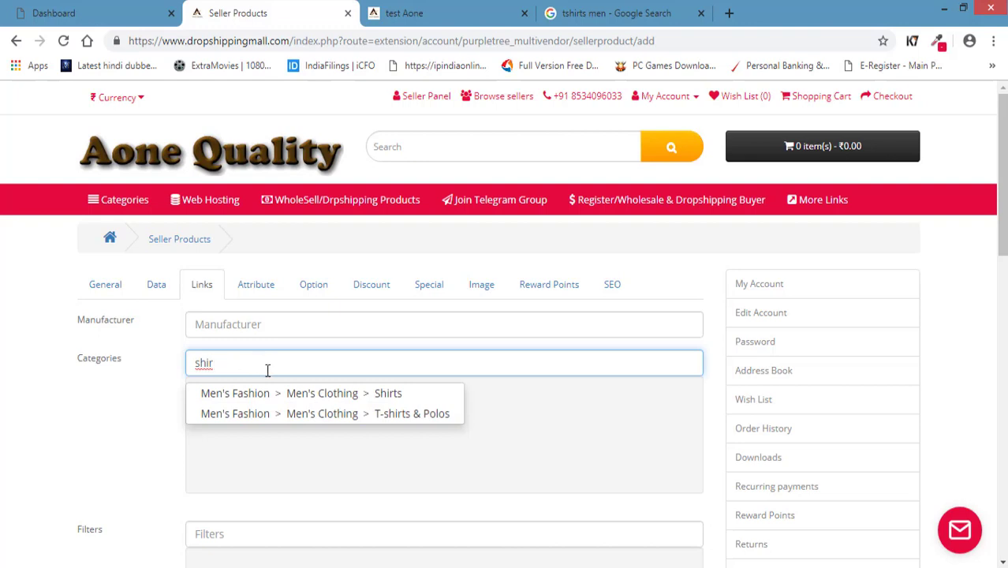
left_click(286, 393)
left_click(244, 368)
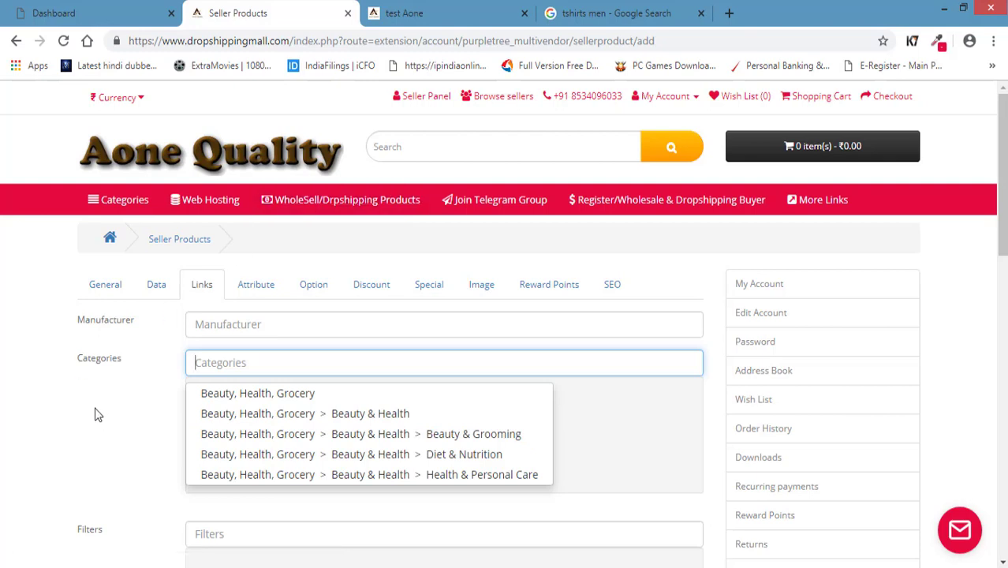
type("whole")
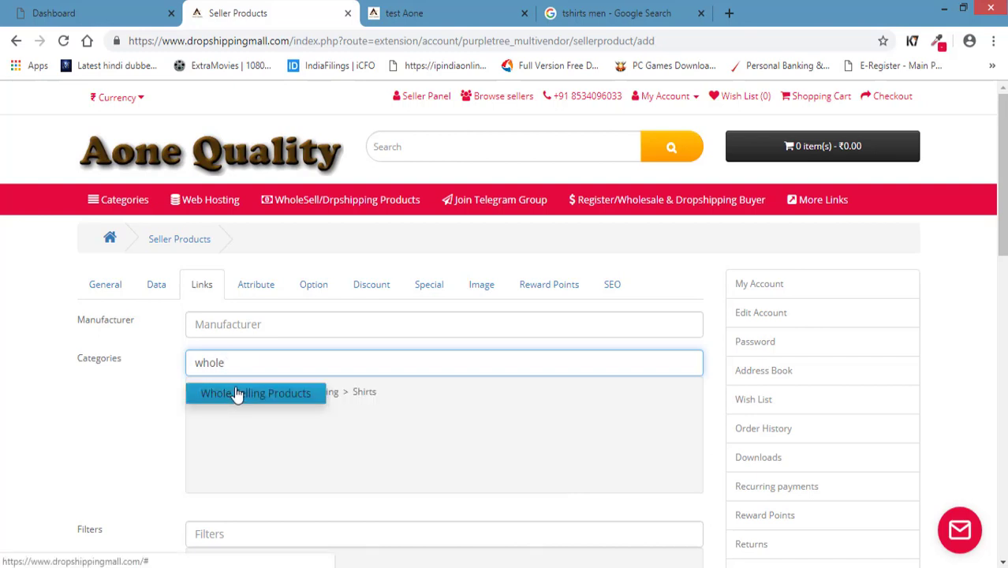
left_click(234, 394)
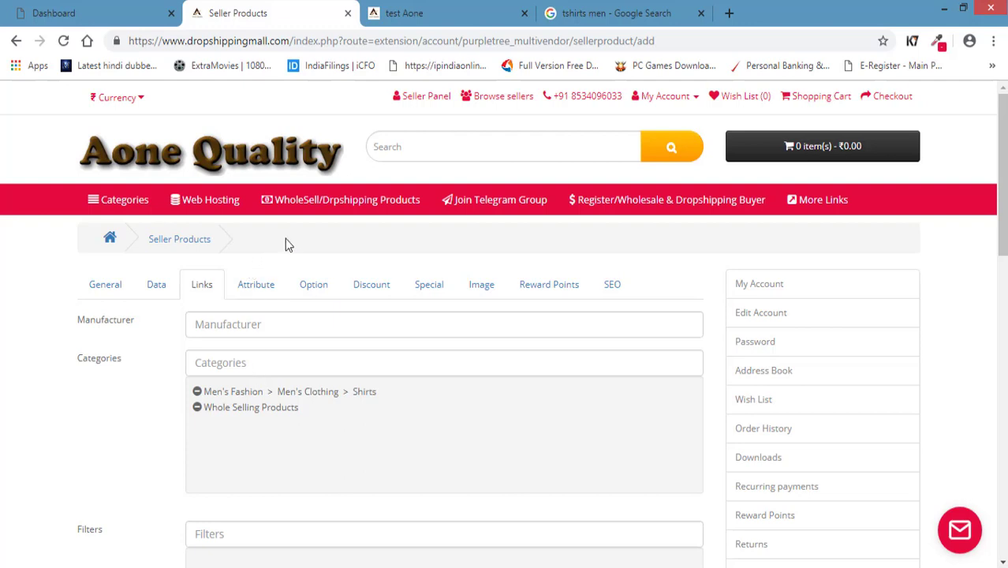
Remove Whole Selling Products so the product stays only under Men's Fashion > Men's Clothing > Shirts.
left_click(198, 408)
left_click(236, 359)
left_click(221, 427)
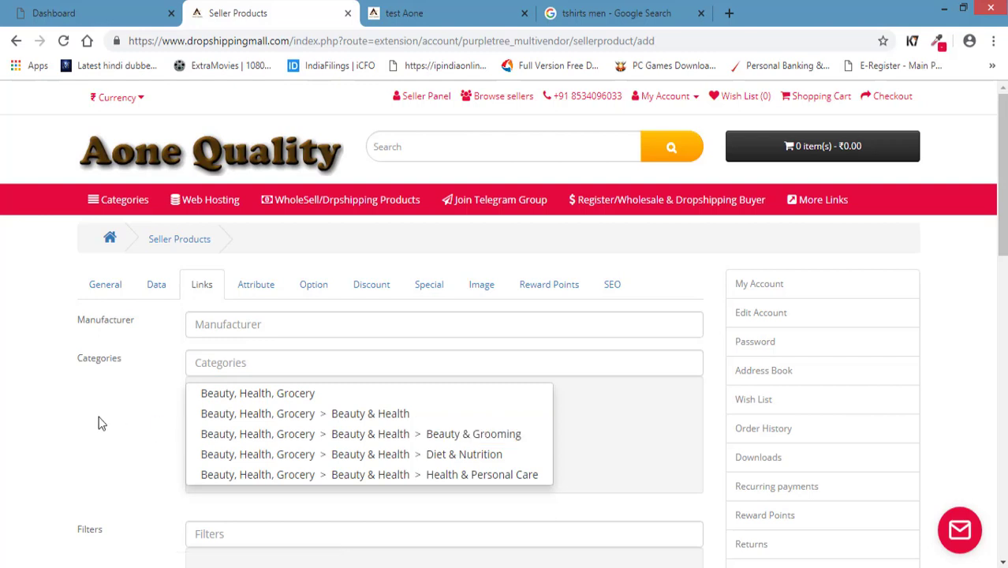
scroll(601, 485, "down", 2)
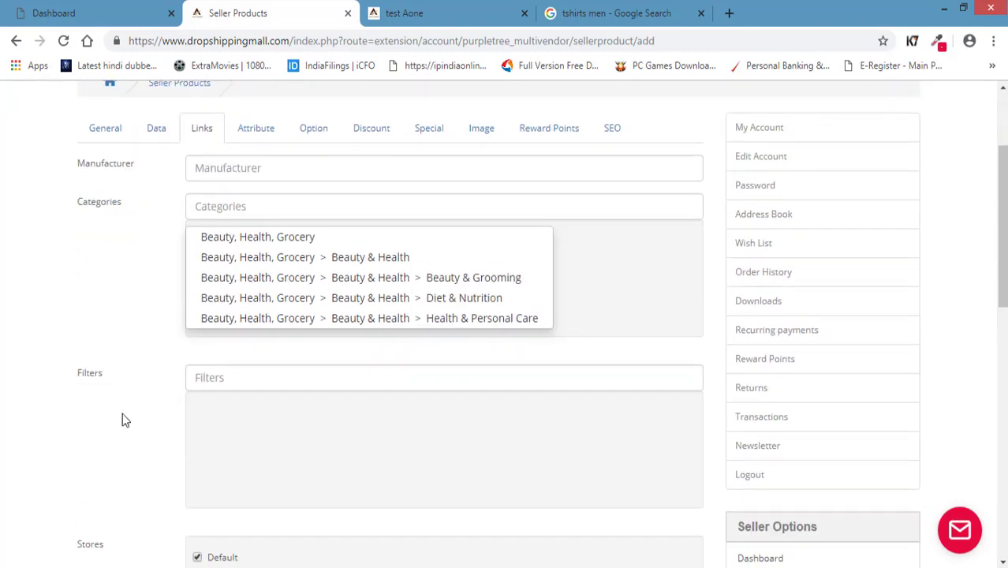
Leave the Filters, Downloads and Related Products fields empty and bring up the empty Attribute section.
left_click(216, 373)
left_click(142, 399)
scroll(108, 422, "down", 2)
scroll(67, 402, "down", 2)
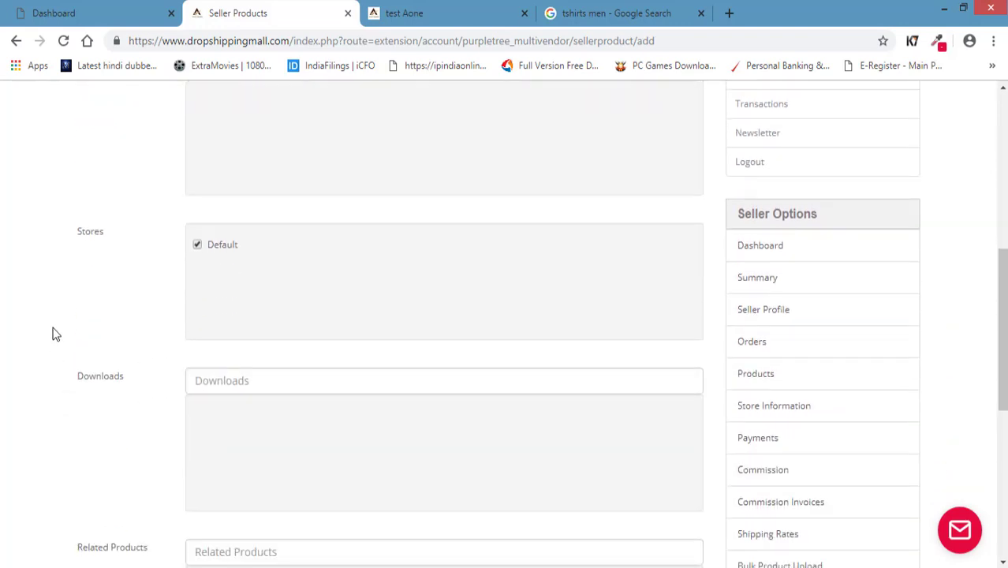
scroll(87, 317, "down", 2)
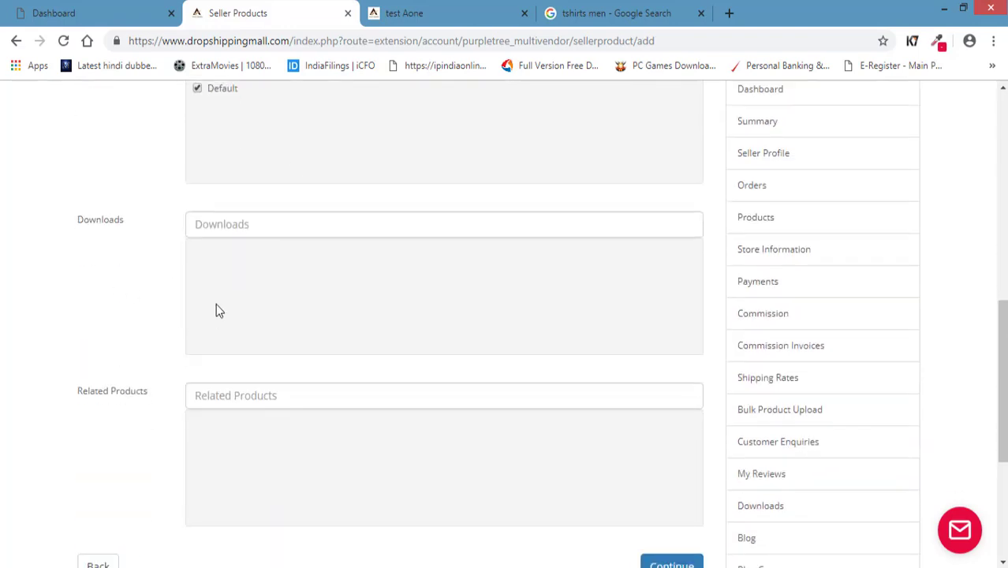
left_click(269, 230)
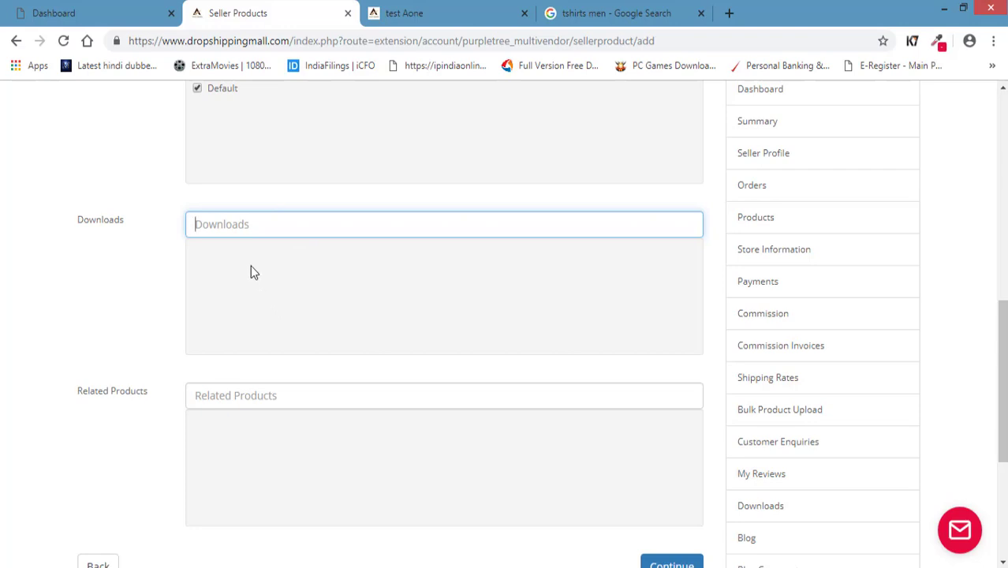
left_click(152, 276)
scroll(93, 308, "down", 2)
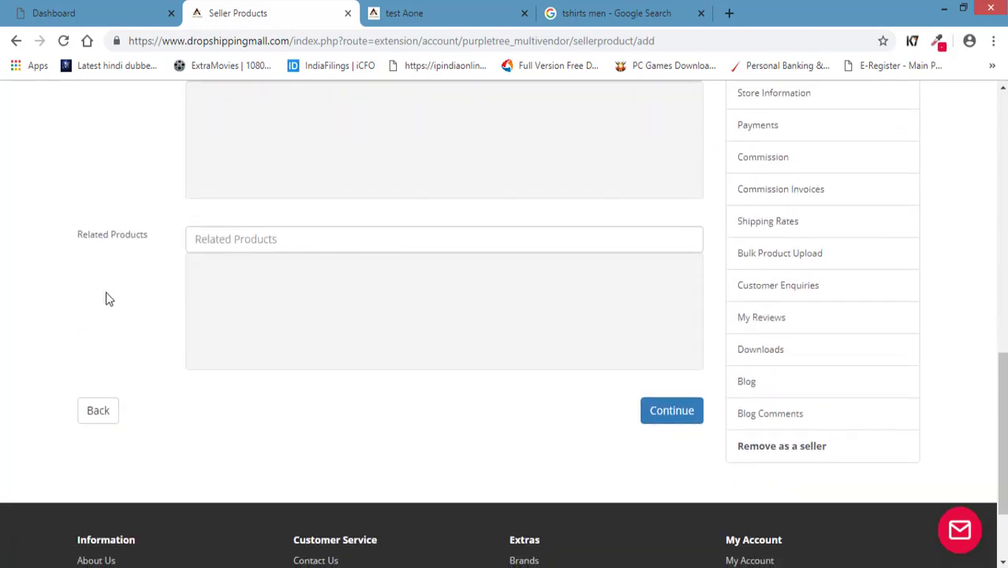
left_click(277, 238)
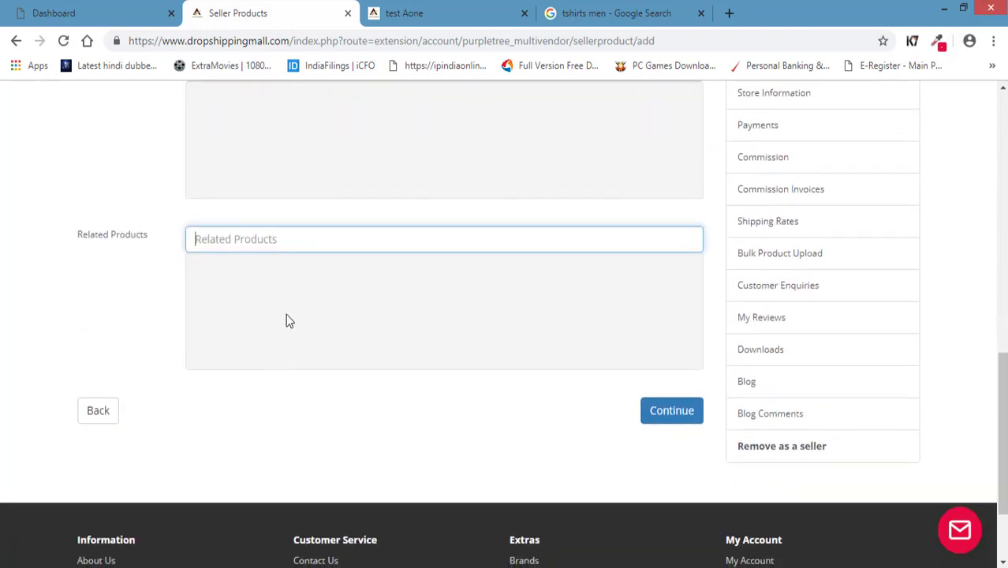
scroll(287, 321, "up", 10)
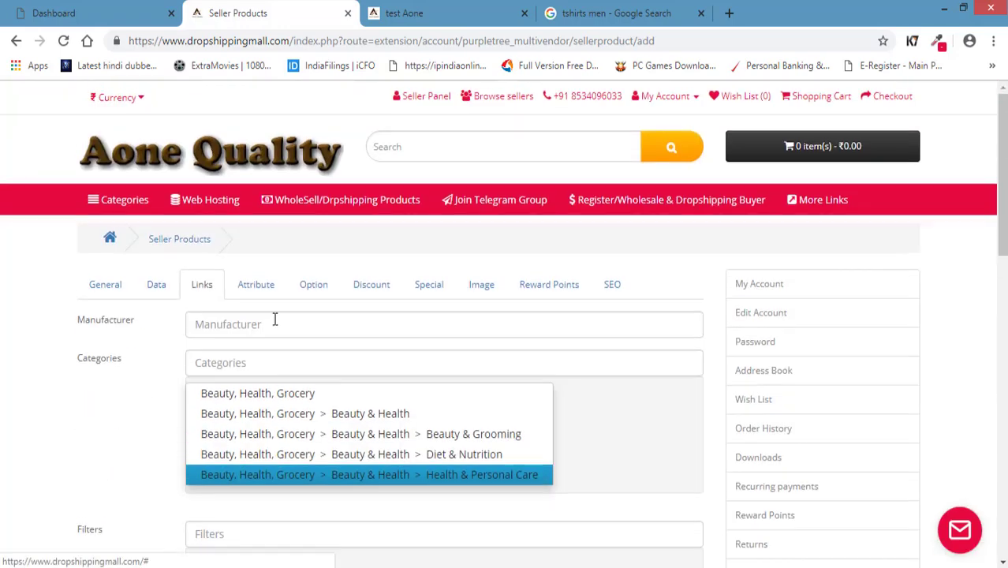
left_click(257, 285)
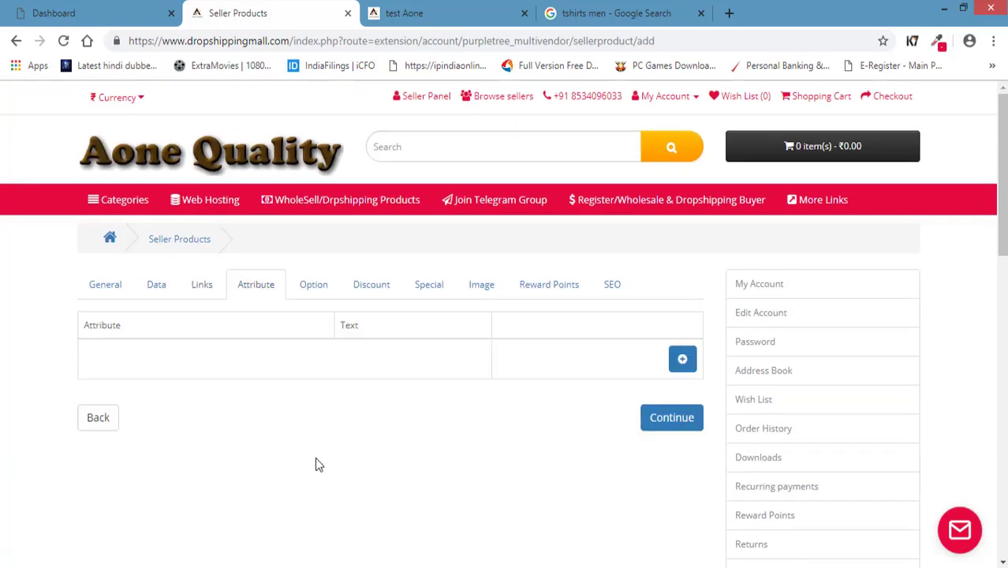
View the Cherry Gold Zinc Curtain Brackets (105) specifications from WholeSell/Drpshipping Products as an attribute reference.
left_click(420, 17)
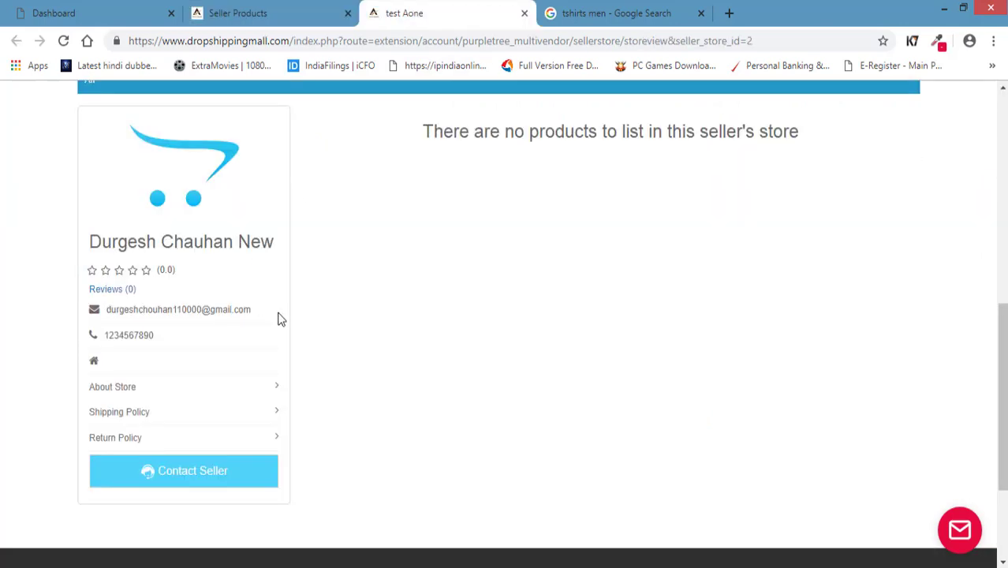
scroll(329, 346, "up", 5)
mouse_move(124, 211)
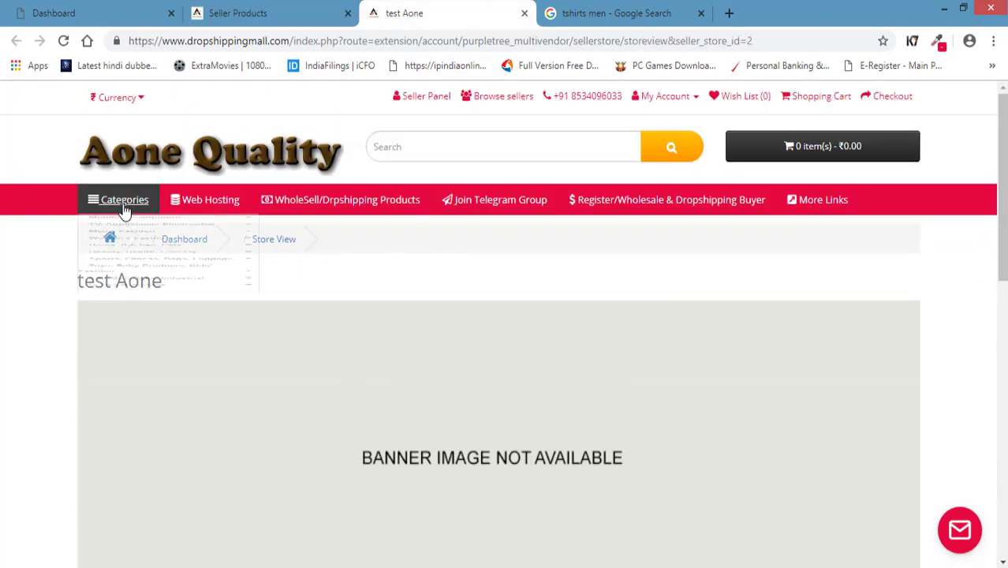
left_click(287, 207)
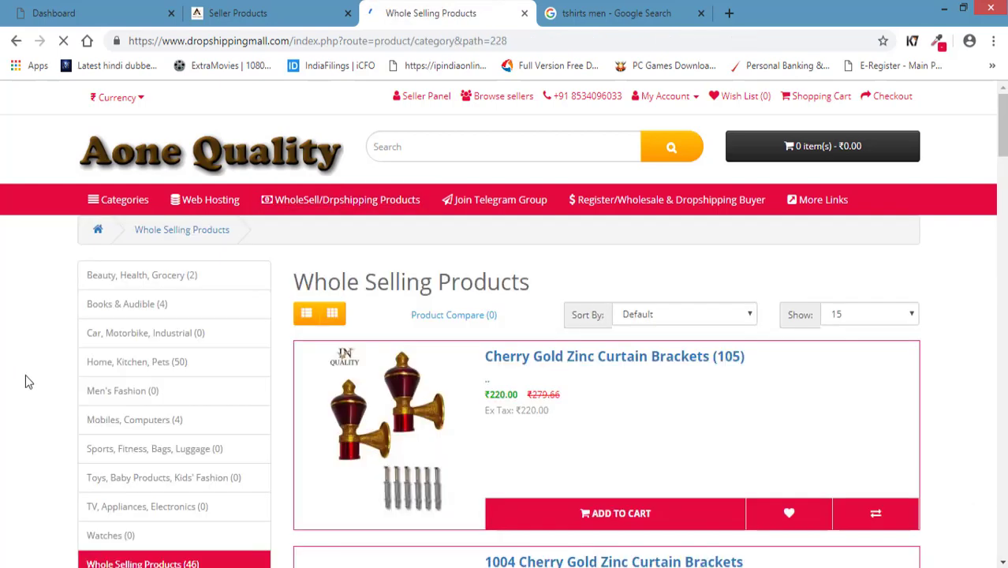
scroll(25, 373, "down", 2)
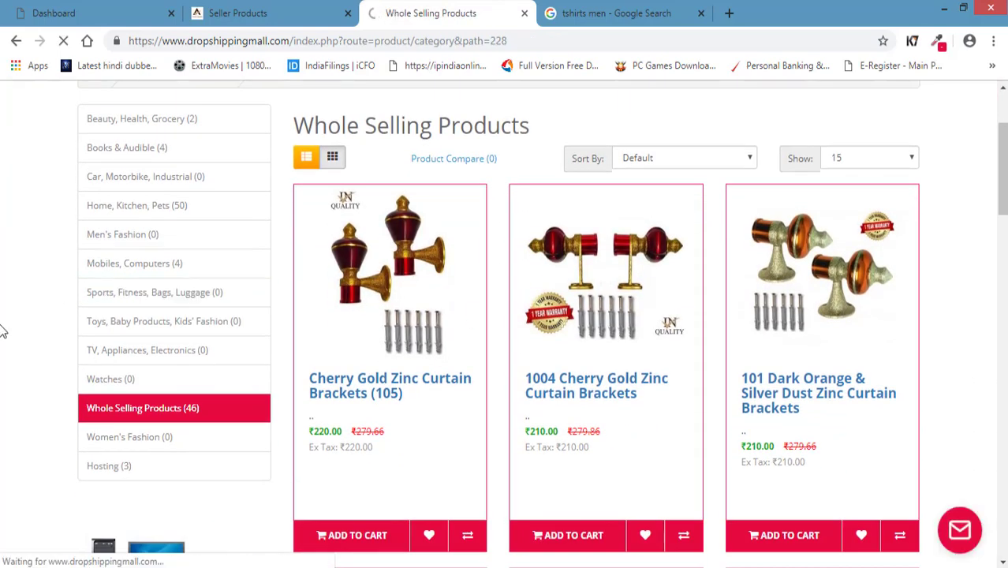
scroll(62, 454, "down", 2)
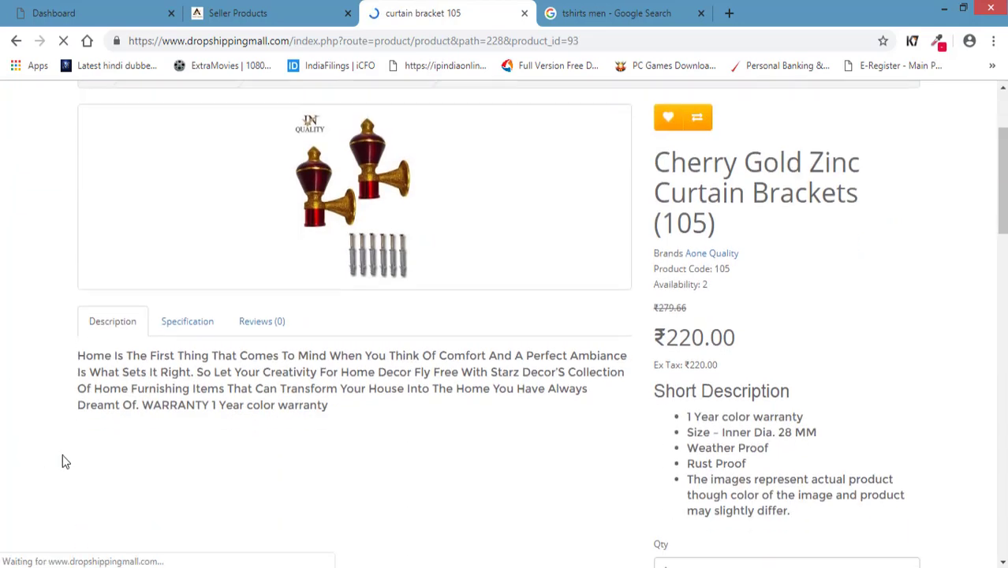
left_click(173, 335)
scroll(32, 367, "down", 1)
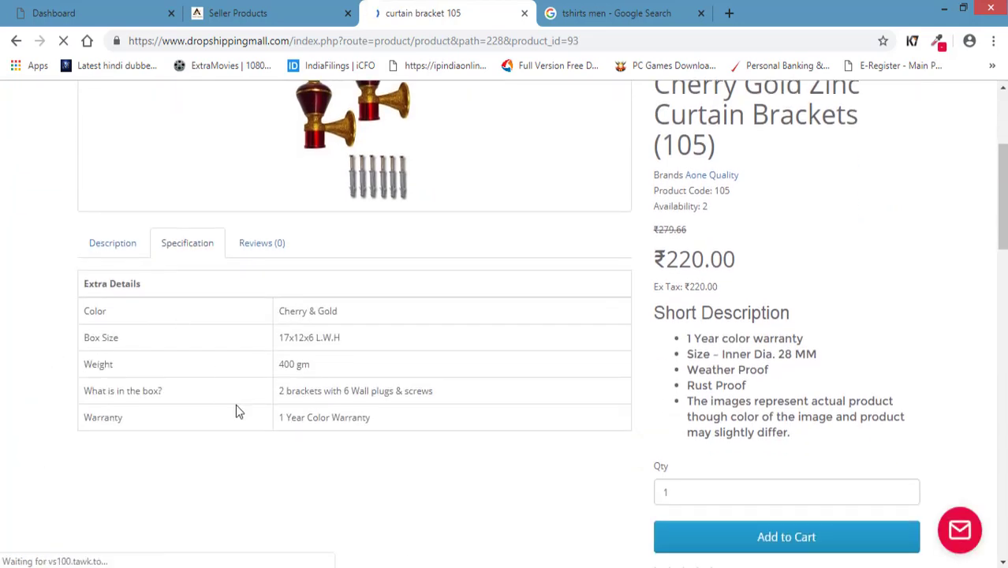
left_click(238, 16)
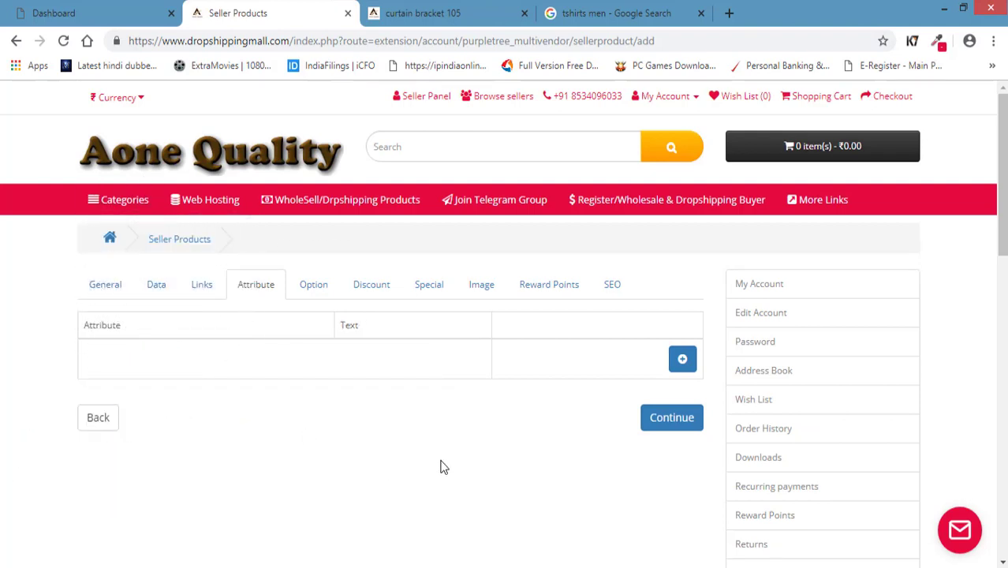
Add two attribute rows and set the first one to Color, leaving its text blank.
left_click(682, 359)
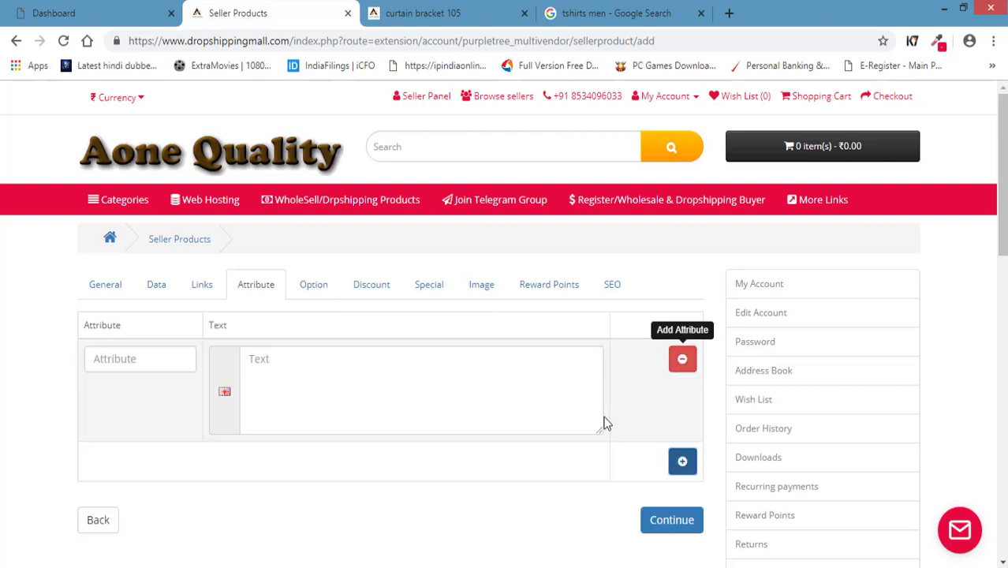
left_click(682, 461)
left_click(146, 365)
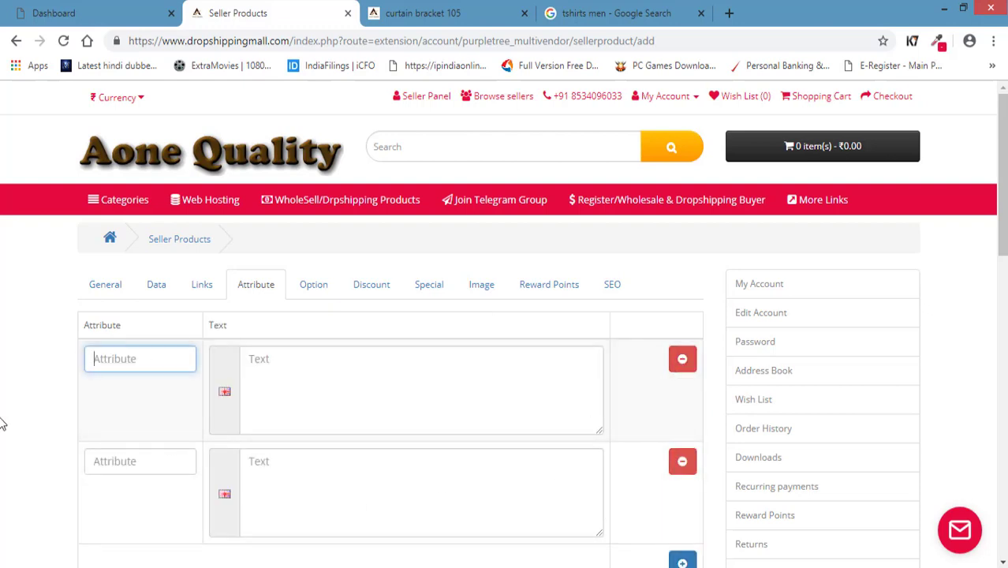
scroll(12, 420, "down", 1)
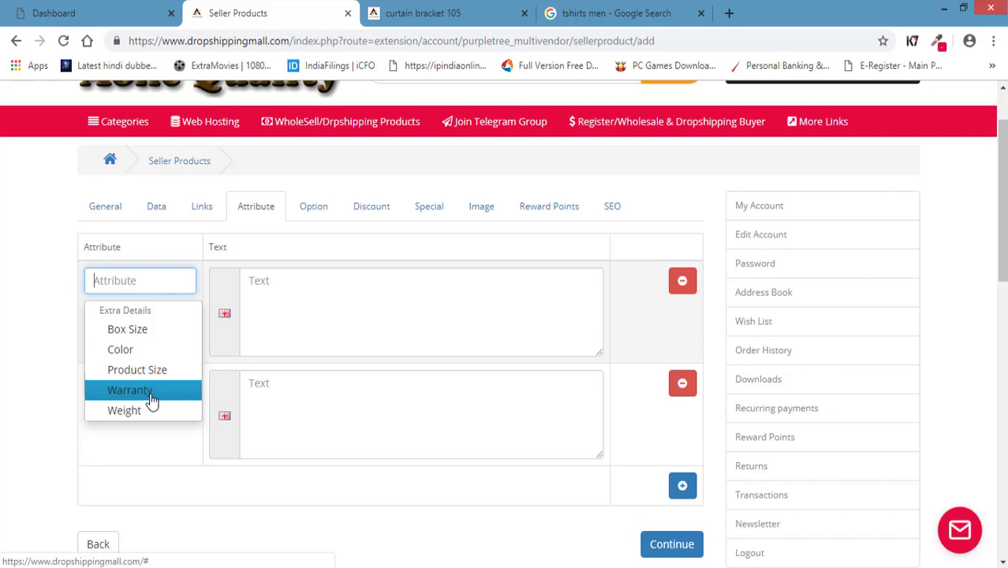
left_click(123, 352)
left_click(369, 305)
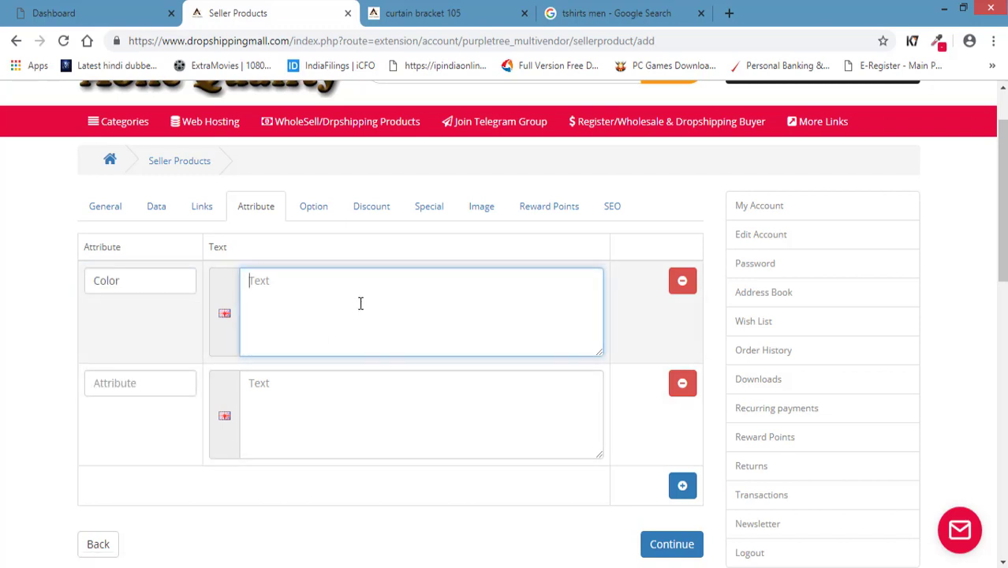
left_click(124, 384)
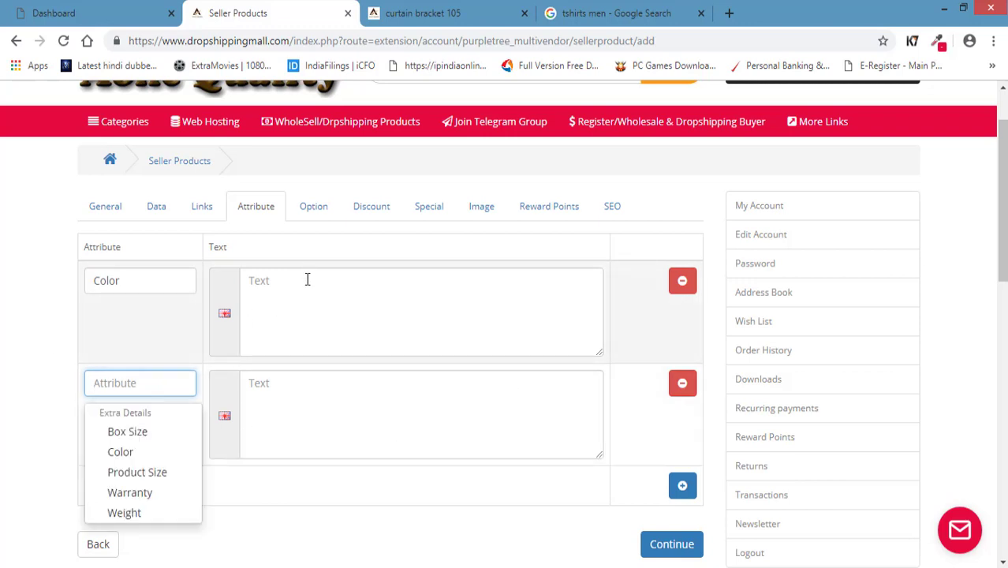
left_click(315, 218)
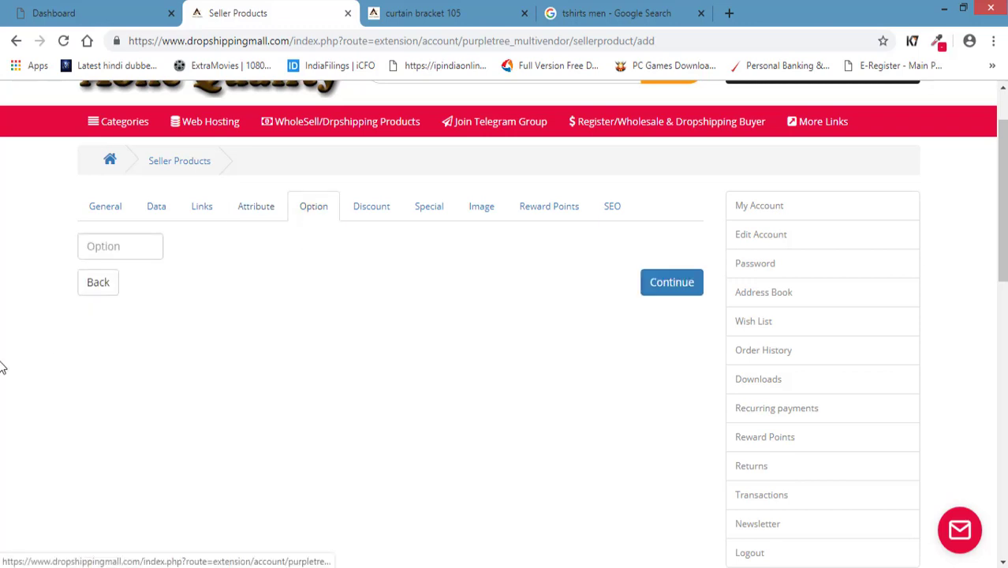
Check the available product options without adding any, then return to the curtain bracket product page.
left_click(146, 247)
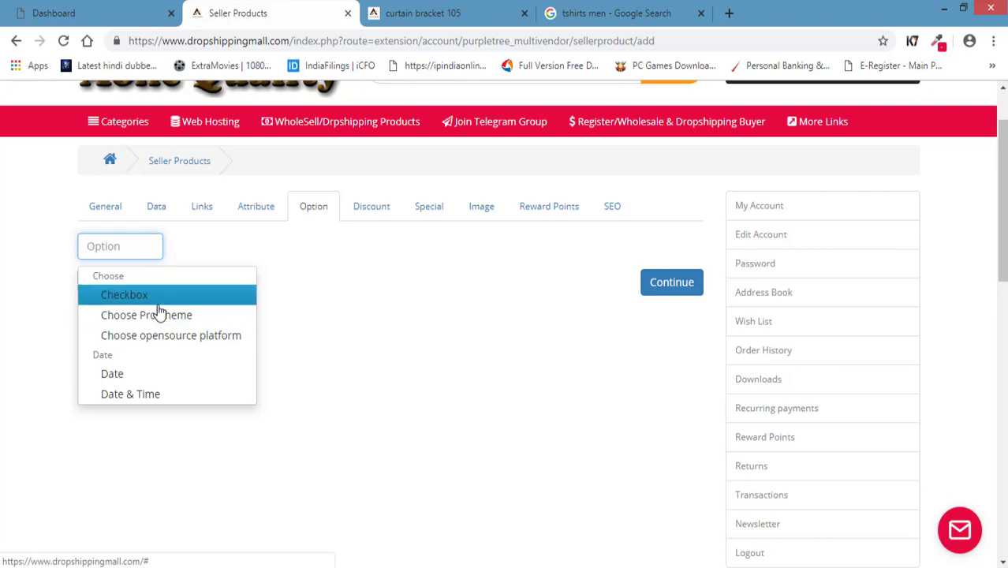
left_click(44, 301)
left_click(441, 15)
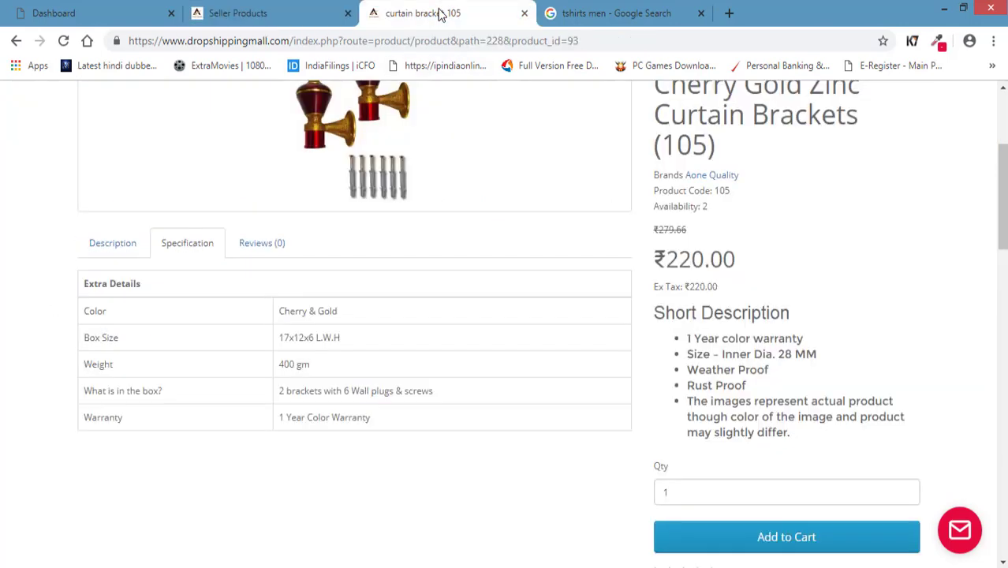
Go to the store's home page and open the Web Hosting With WordPress Website product.
scroll(237, 261, "up", 3)
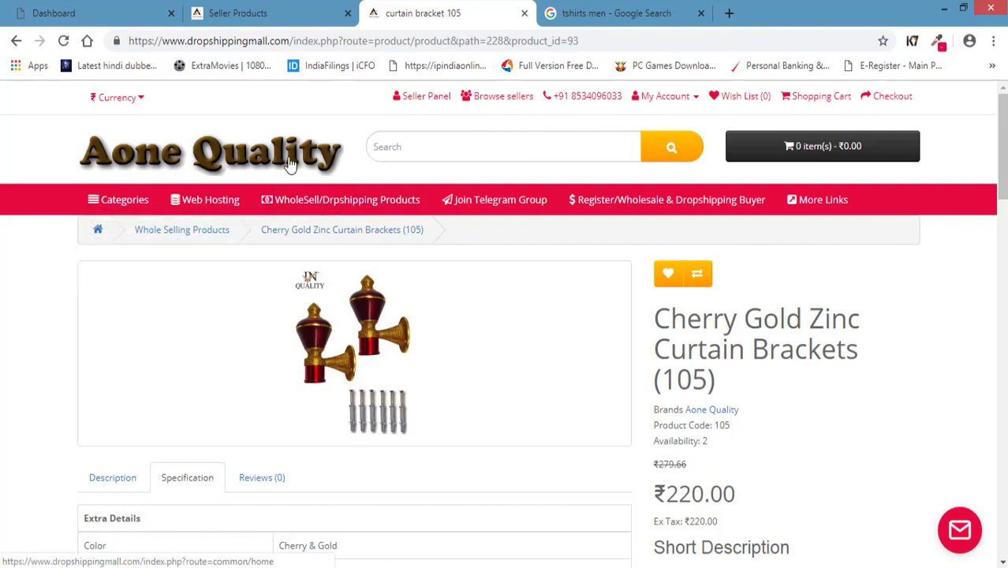
left_click(290, 161)
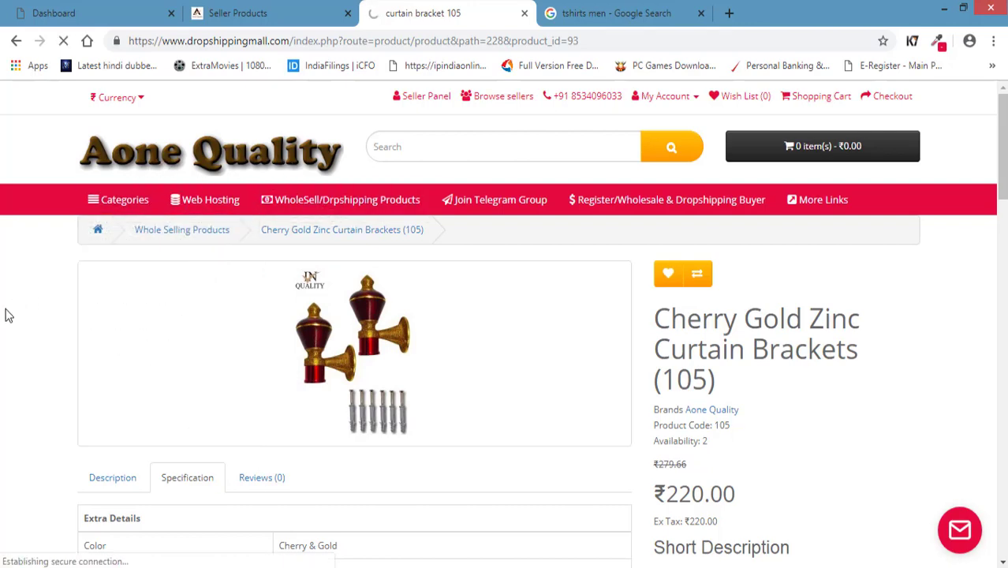
scroll(8, 316, "down", 6)
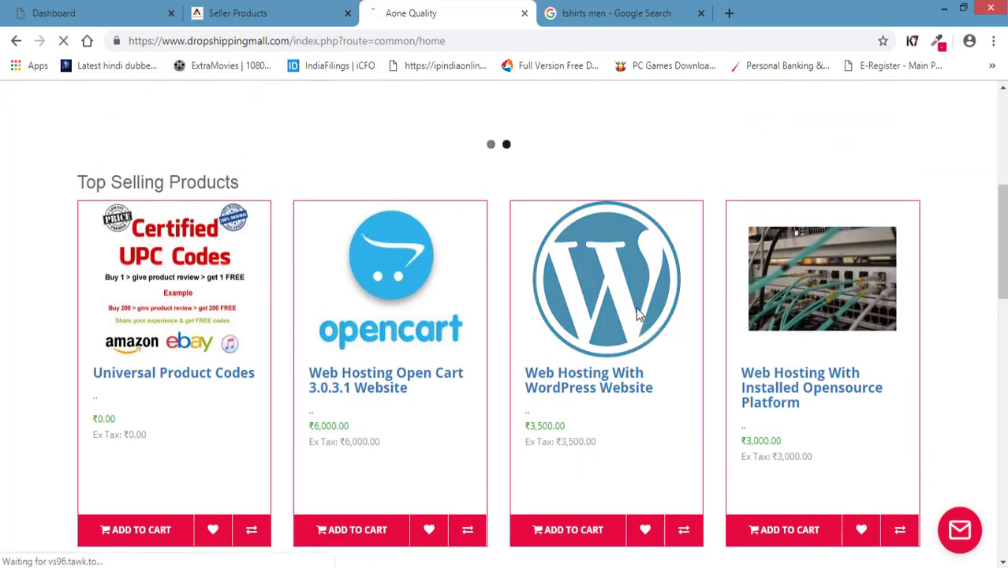
left_click(636, 307)
scroll(136, 388, "down", 3)
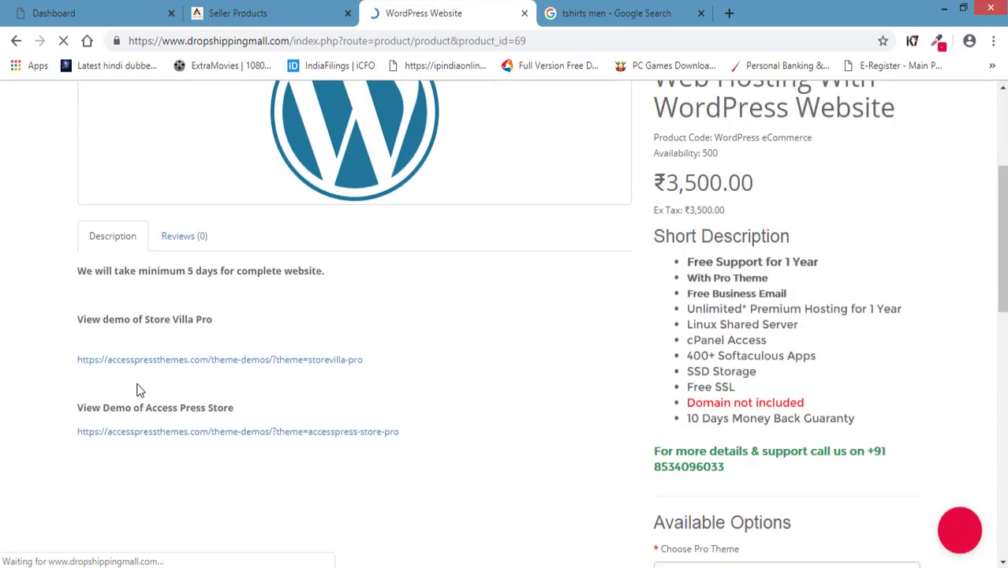
scroll(574, 419, "down", 2)
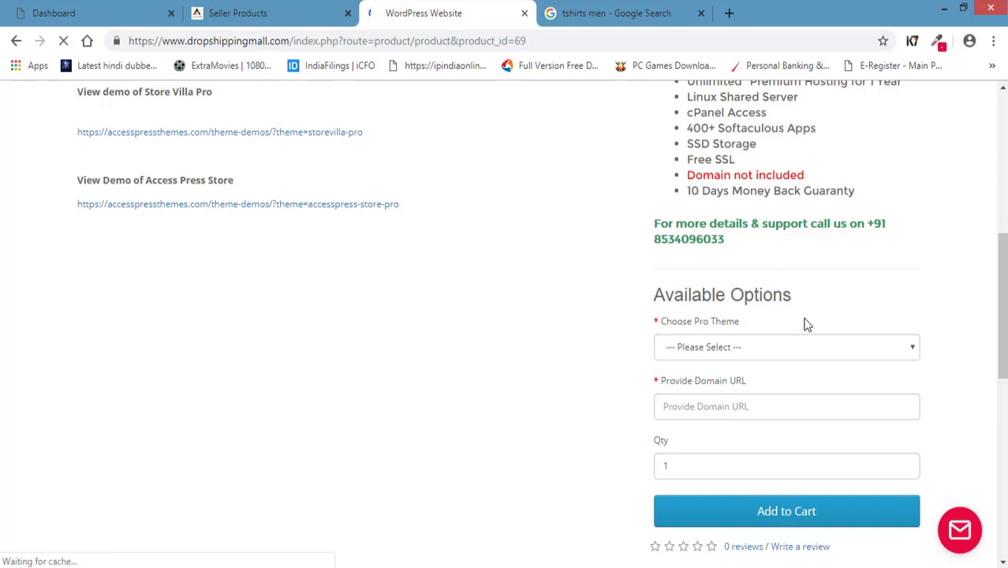
Compare the form's option list with the product's Choose Pro Theme and Provide Domain URL options.
left_click(296, 16)
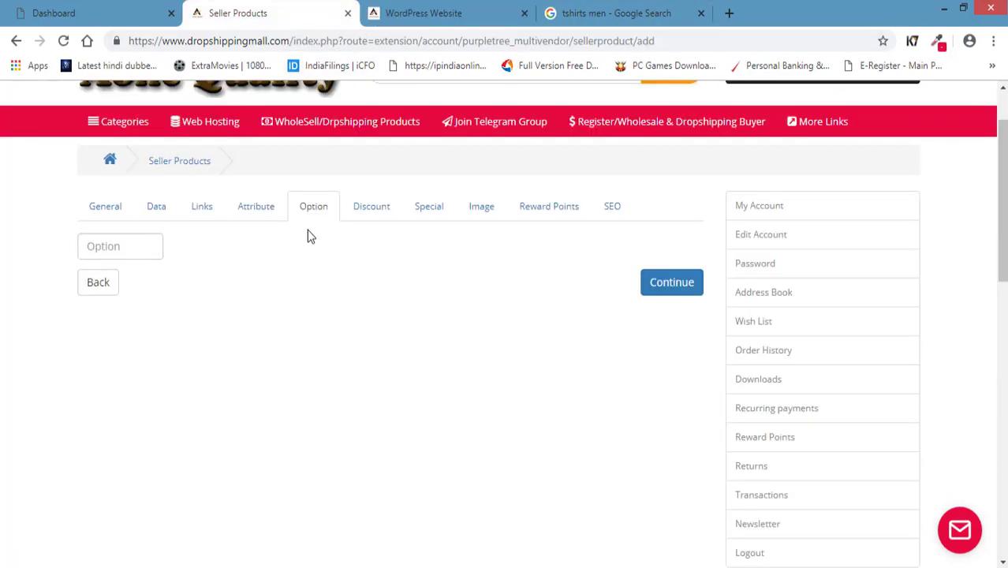
left_click(138, 244)
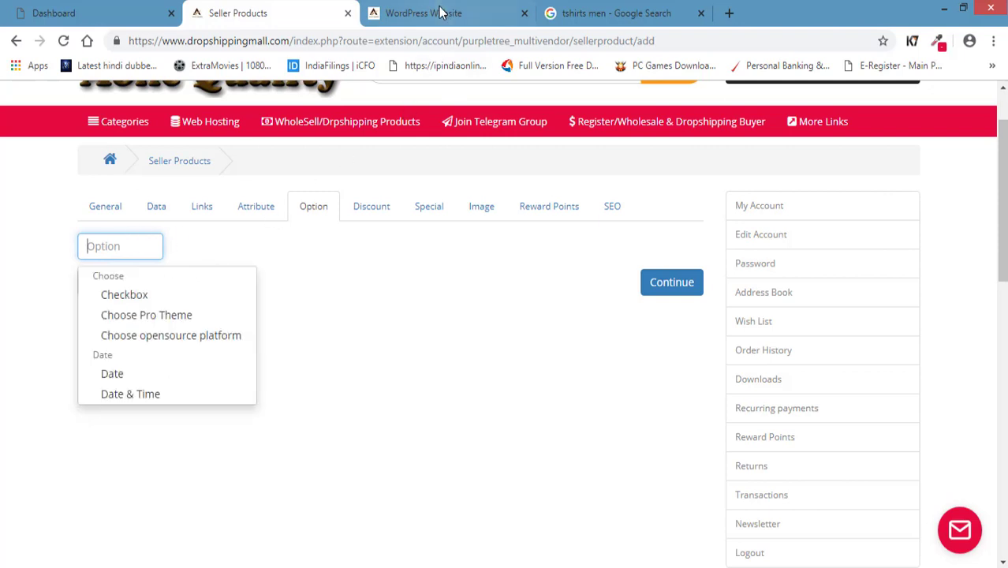
left_click(440, 12)
scroll(639, 382, "down", 2)
left_click(725, 269)
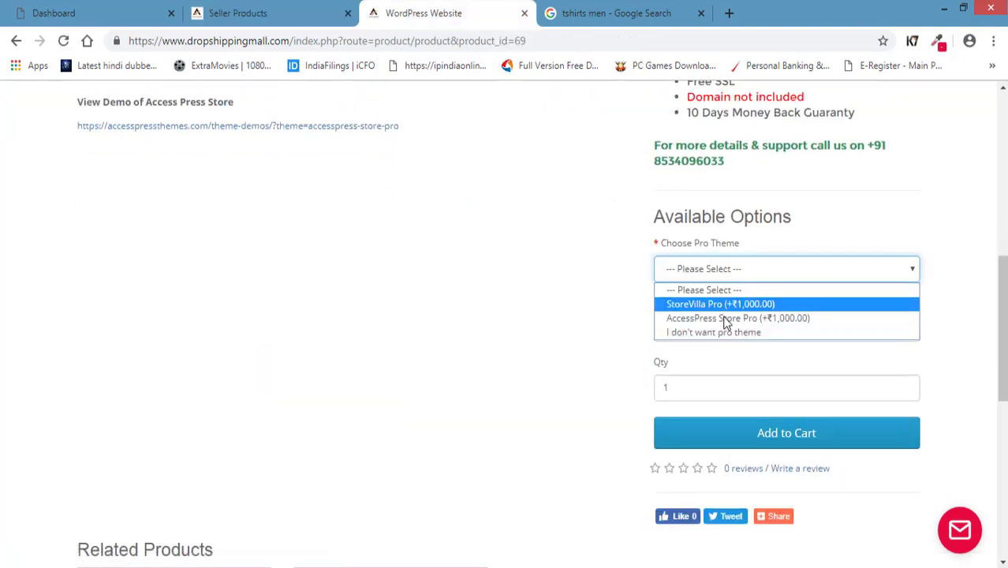
left_click(564, 334)
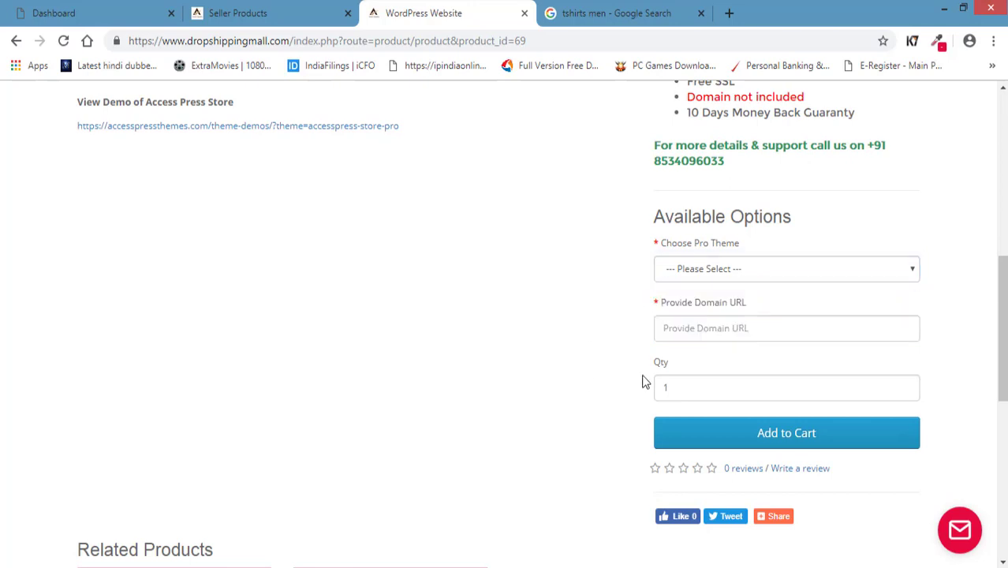
left_click(742, 328)
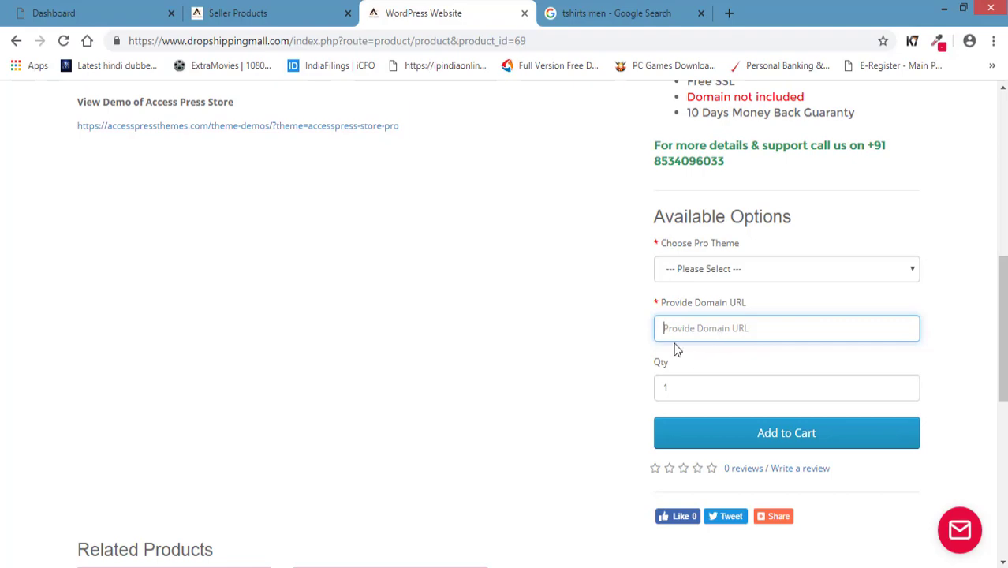
scroll(639, 288, "up", 2)
scroll(644, 293, "down", 3)
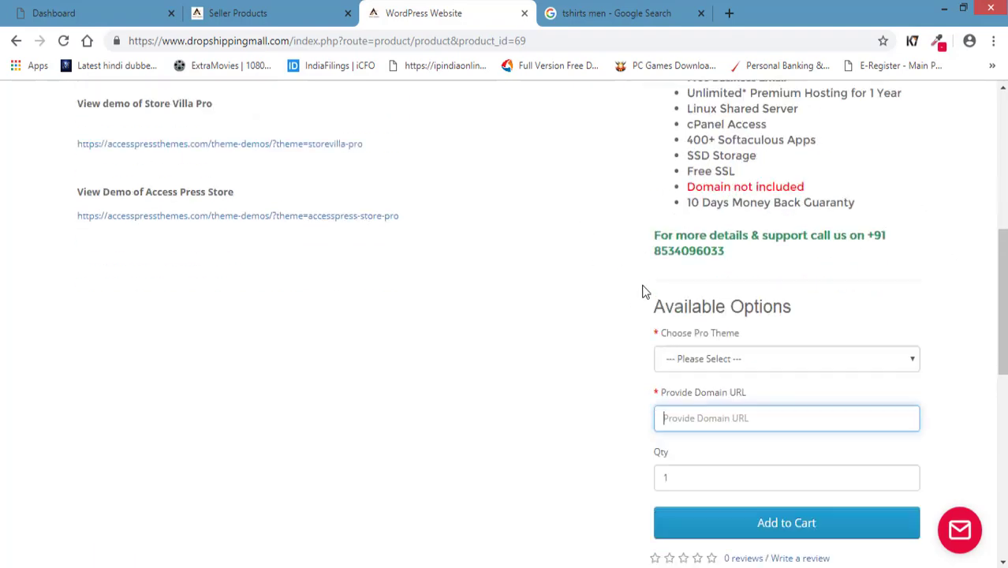
Back in the seller product form, add a new special-price row.
scroll(464, 308, "up", 2)
left_click(292, 14)
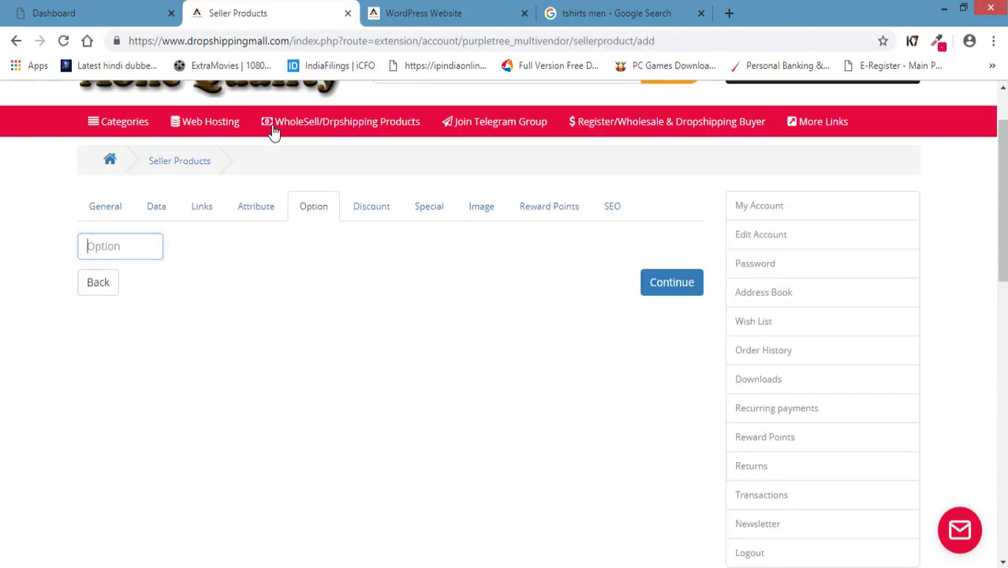
left_click(374, 205)
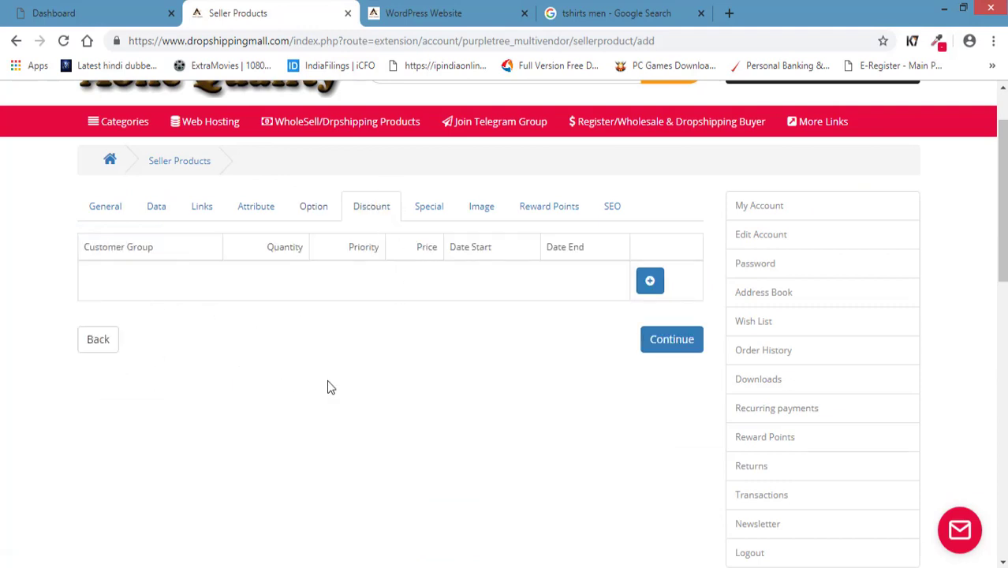
left_click(430, 207)
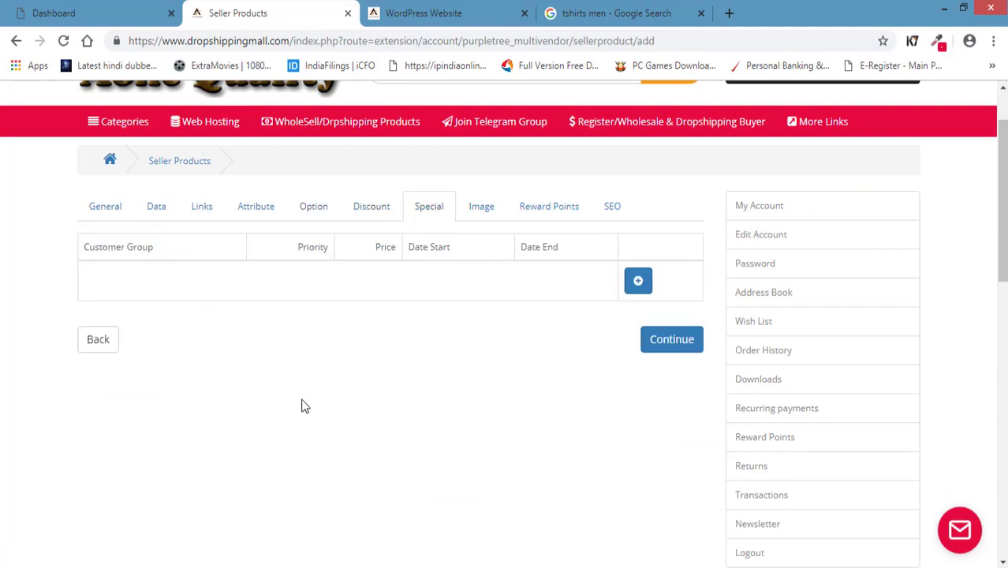
left_click(643, 284)
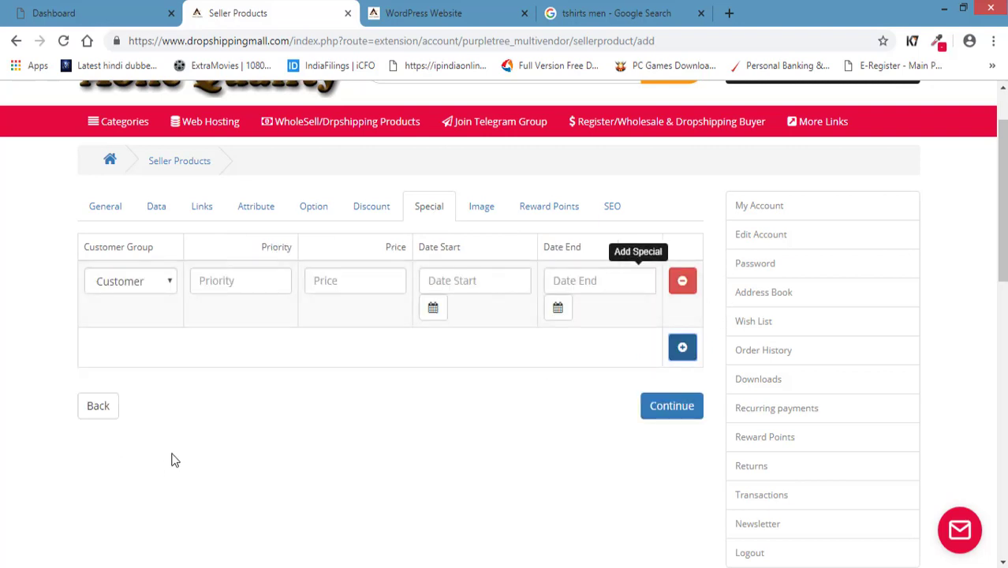
Set the special-price row's customer group to Sellers.
left_click(146, 286)
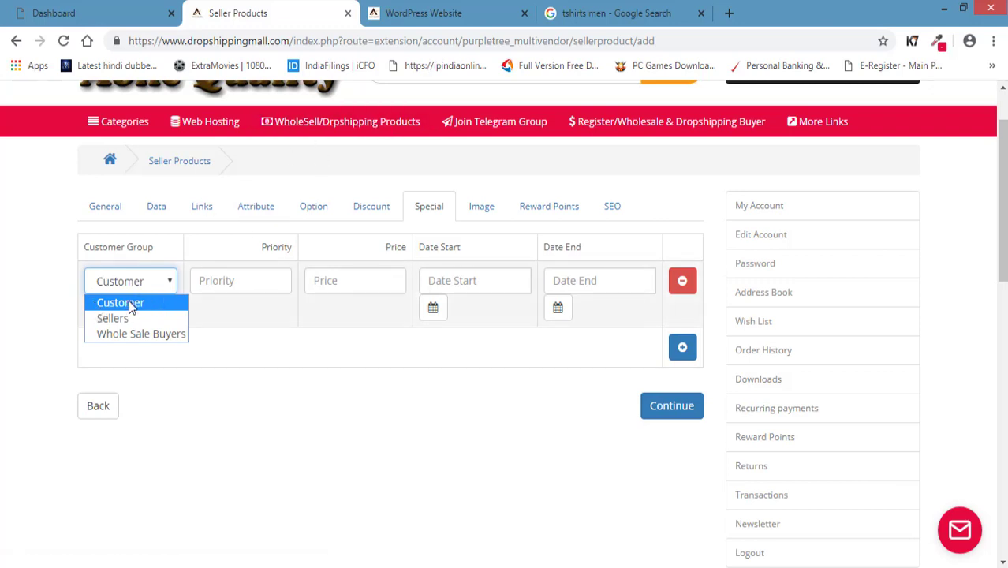
left_click(237, 385)
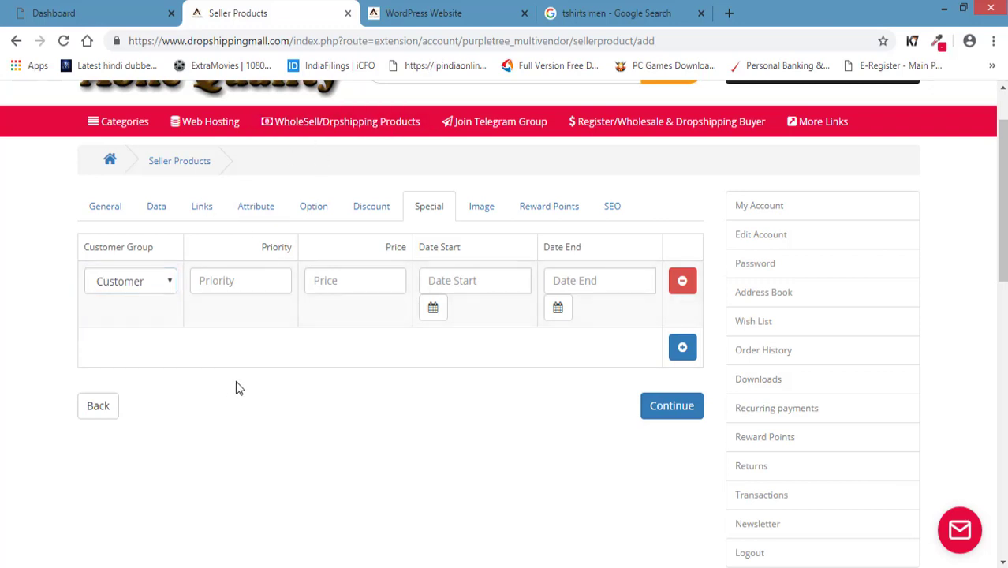
left_click(353, 285)
left_click(209, 281)
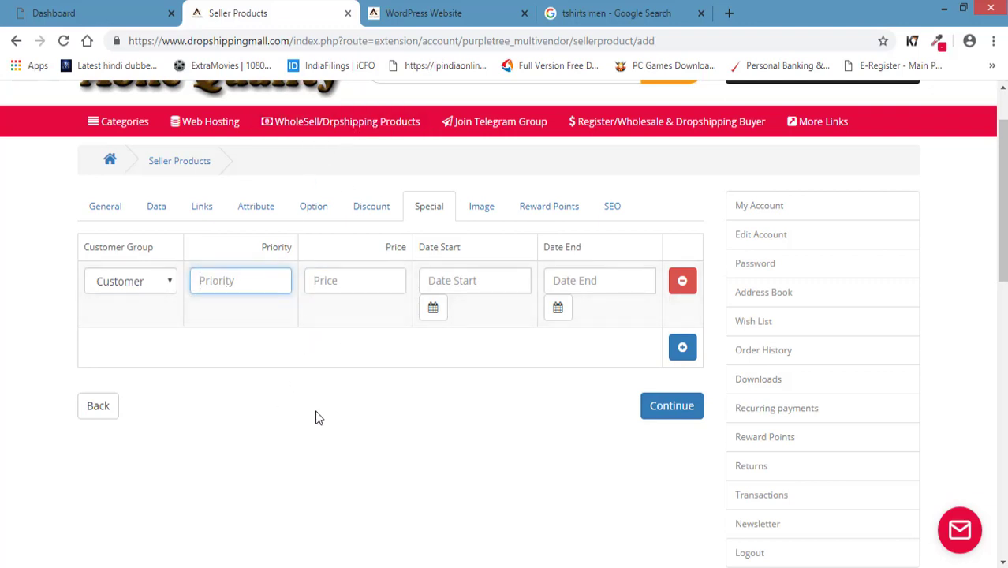
left_click(134, 284)
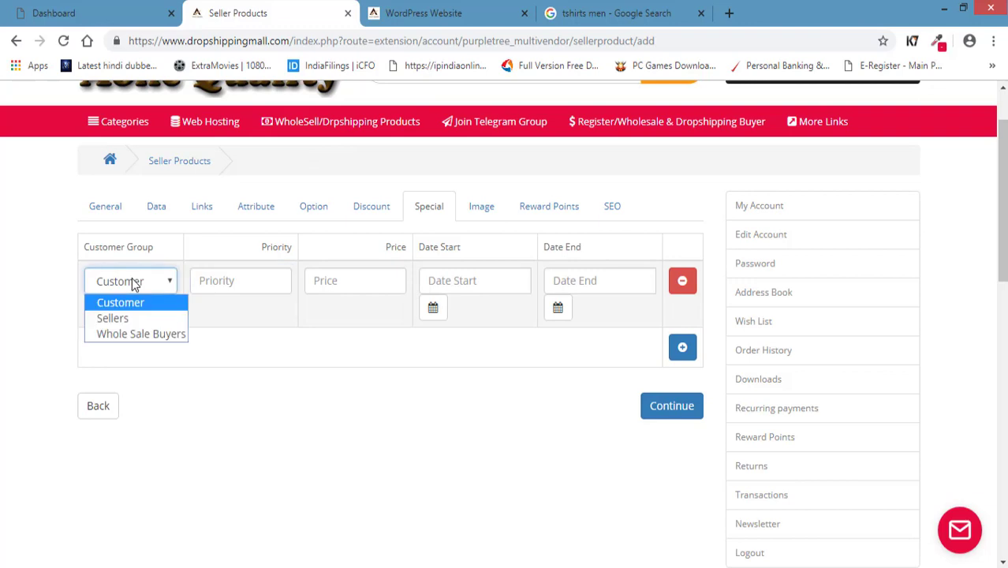
left_click(134, 319)
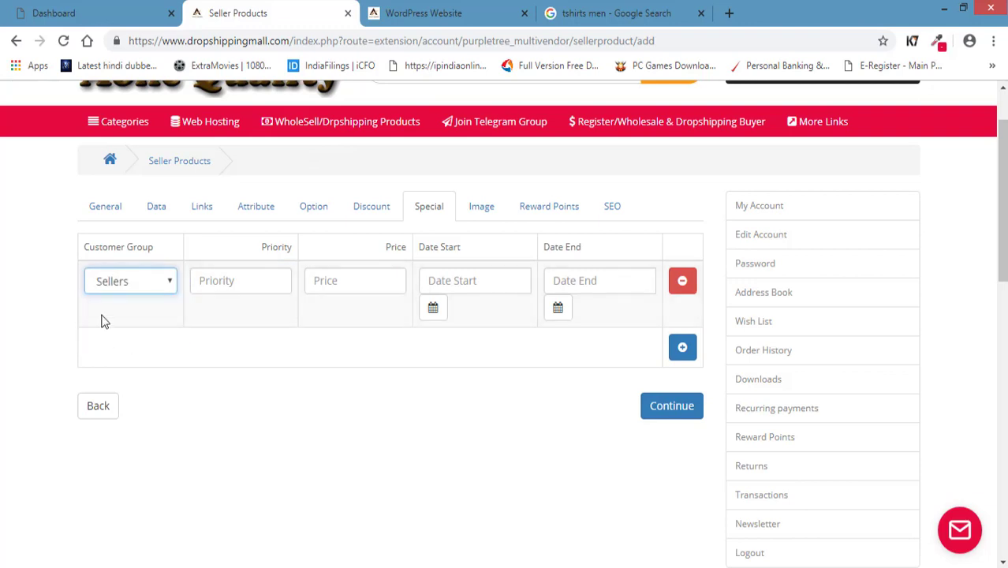
left_click(115, 286)
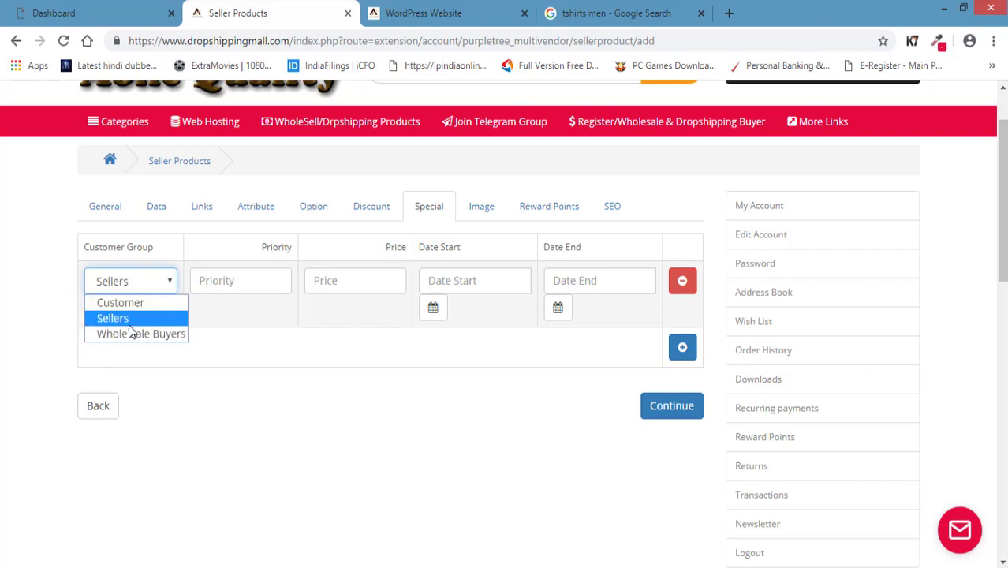
Keep Sellers for now and glance back at the WordPress product page.
left_click(283, 480)
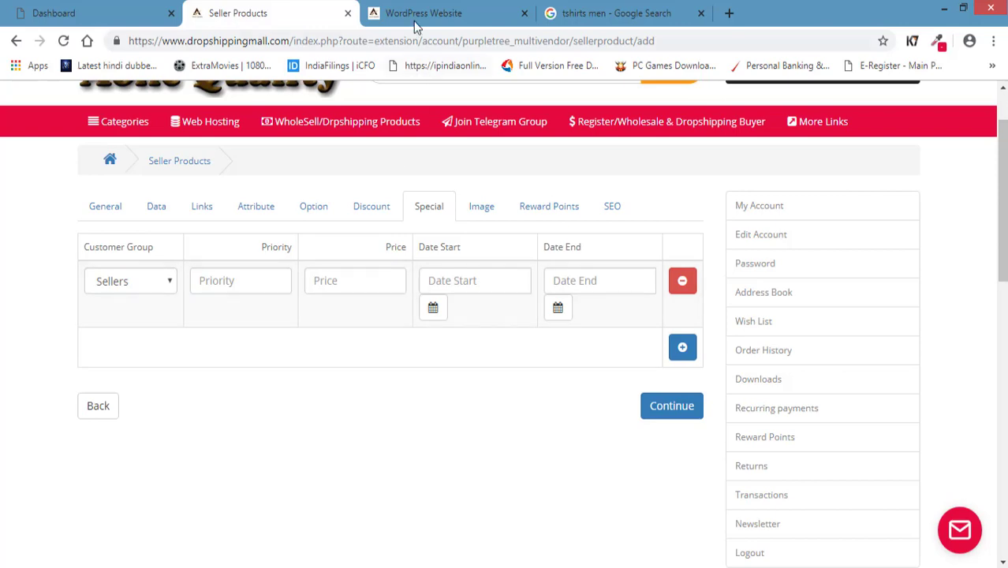
left_click(416, 14)
scroll(331, 350, "up", 4)
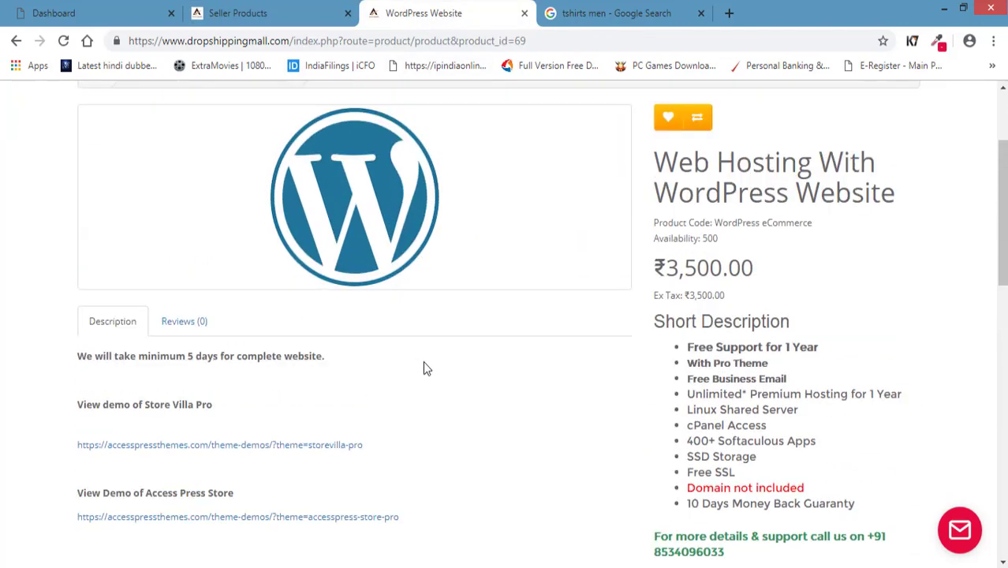
scroll(424, 367, "up", 3)
left_click(248, 13)
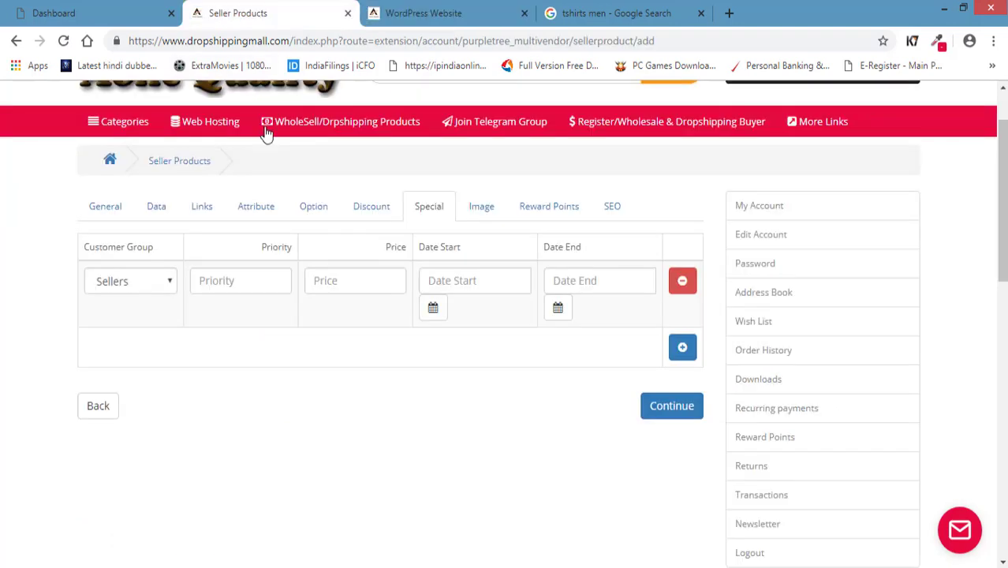
Change the special's customer group to Whole Sale Buyers with priority 1.
left_click(137, 288)
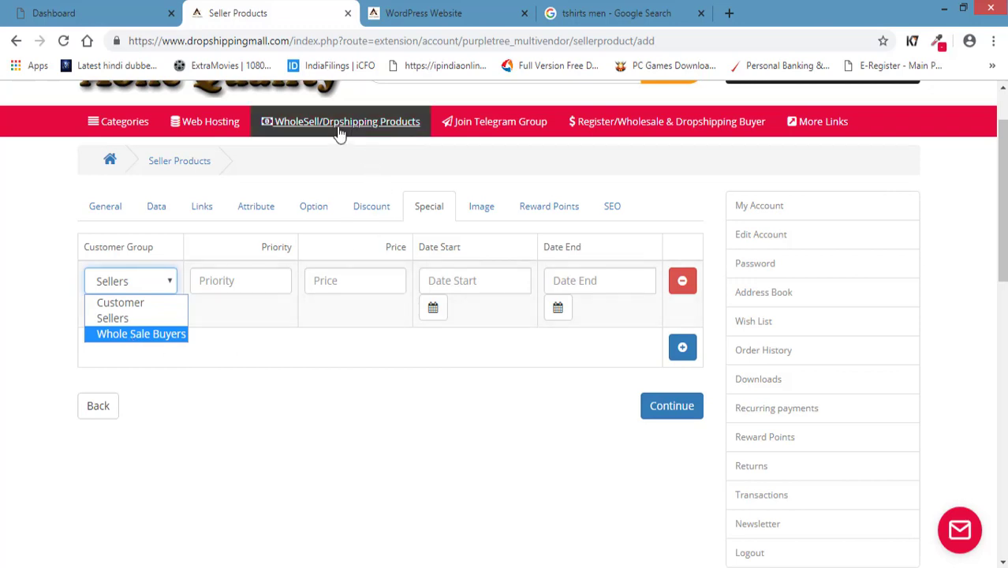
left_click(237, 407)
left_click(166, 287)
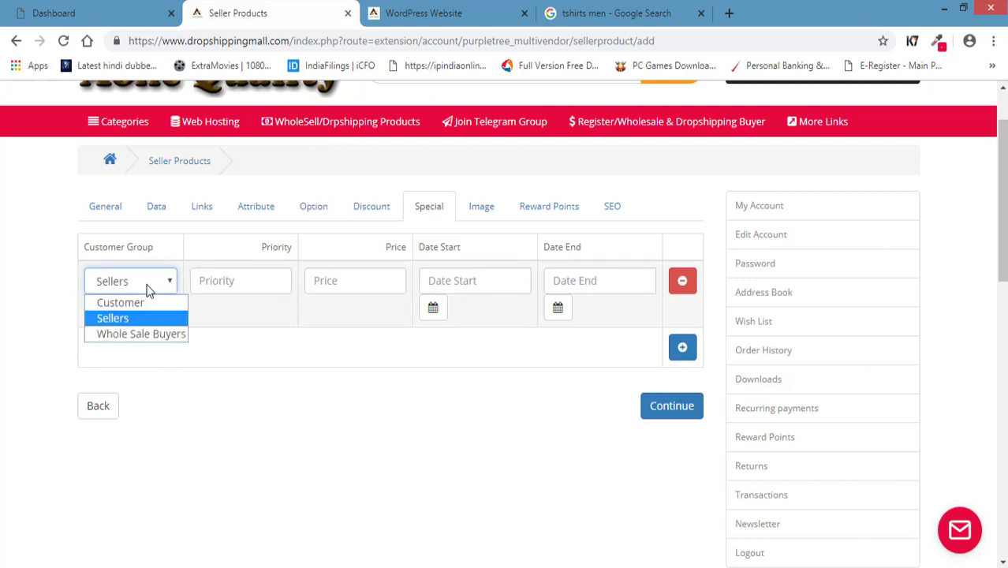
left_click(153, 335)
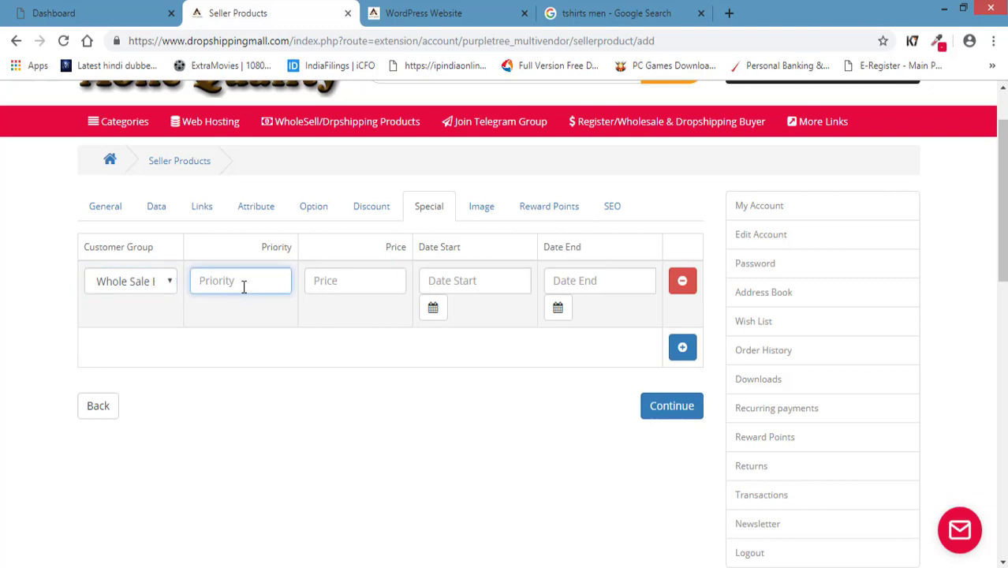
type("1")
left_click(288, 400)
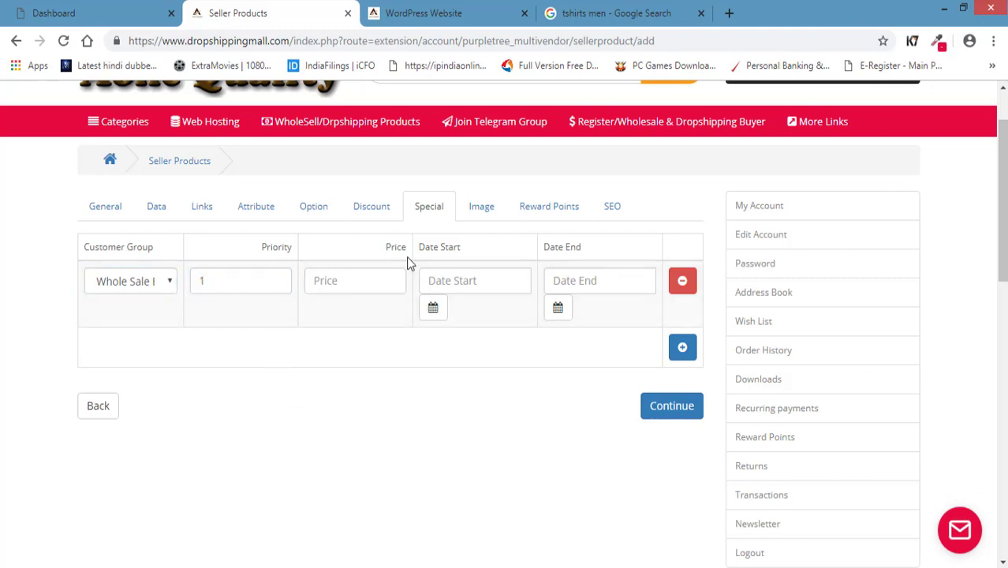
left_click(357, 278)
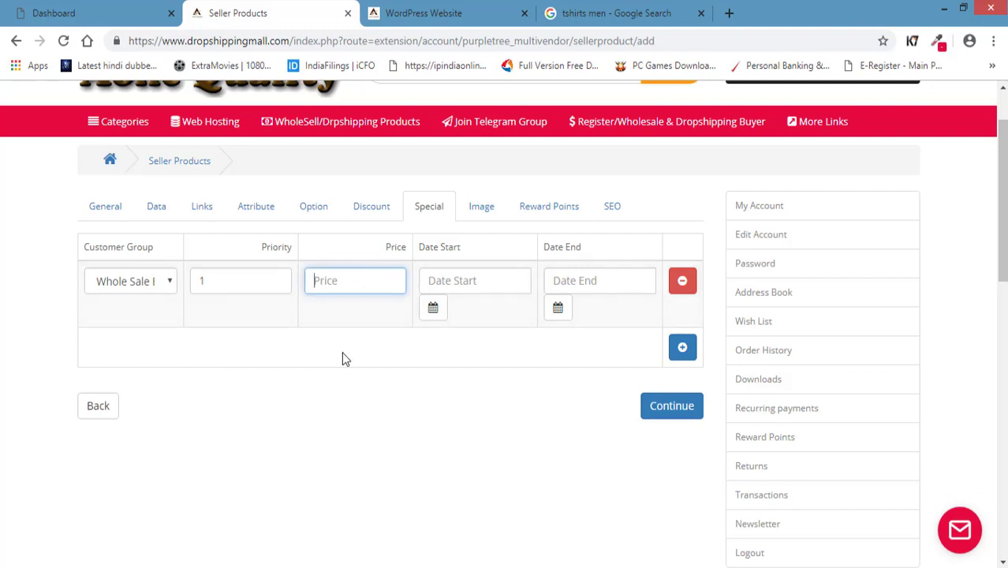
left_click(116, 217)
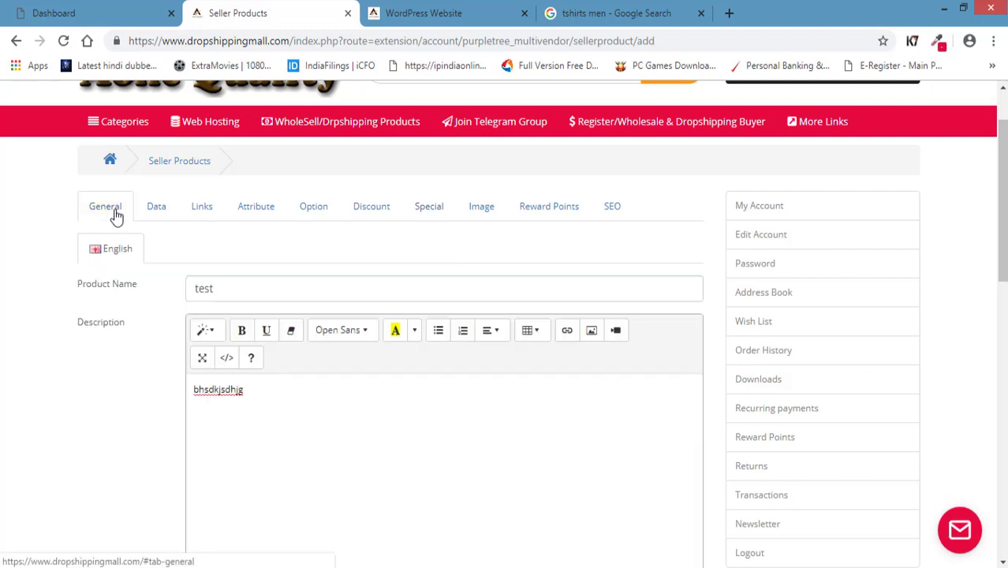
Enter a special price of 50 for the Whole Sale Buyers row.
left_click(156, 206)
scroll(74, 352, "down", 3)
scroll(73, 353, "down", 3)
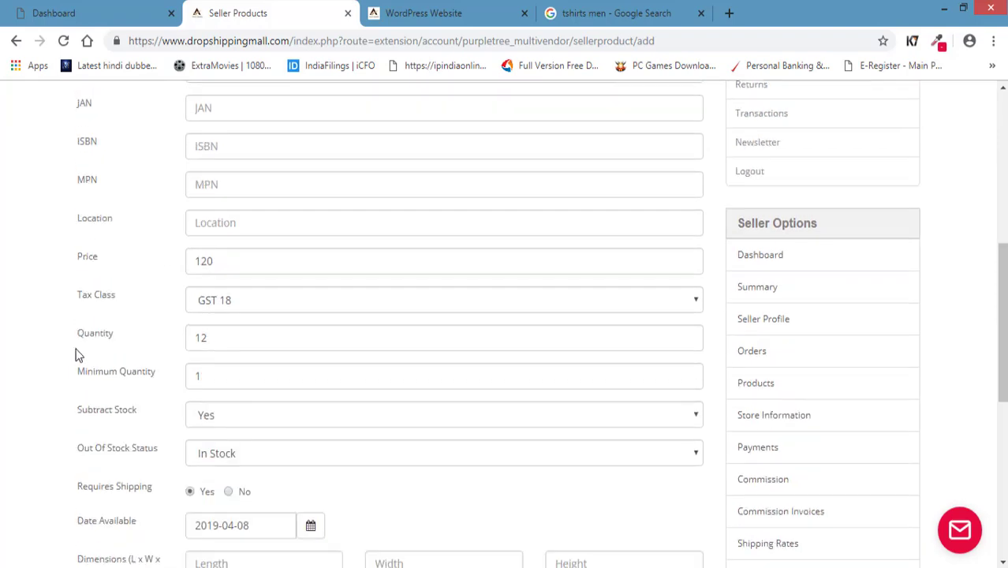
scroll(128, 291, "up", 2)
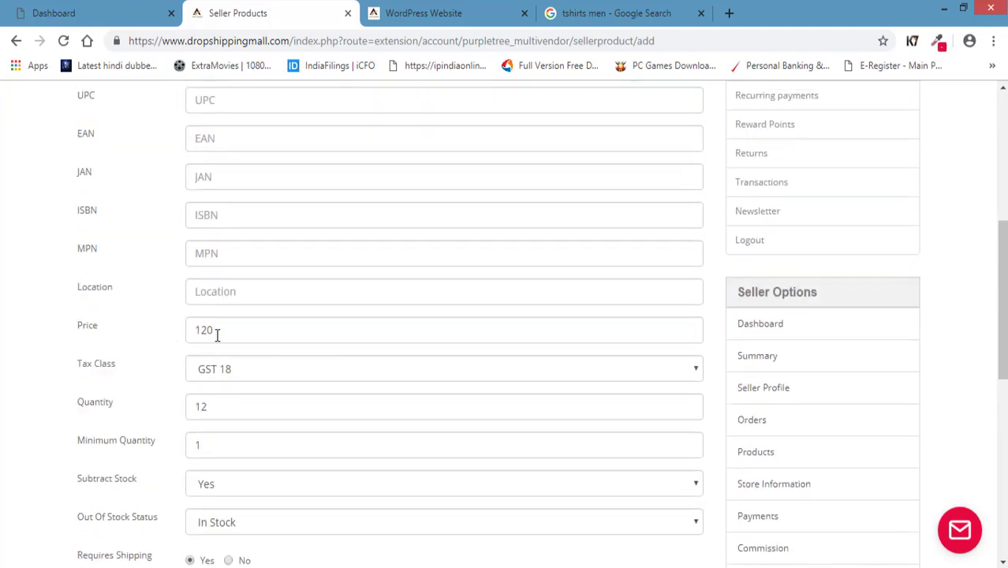
scroll(229, 338, "up", 5)
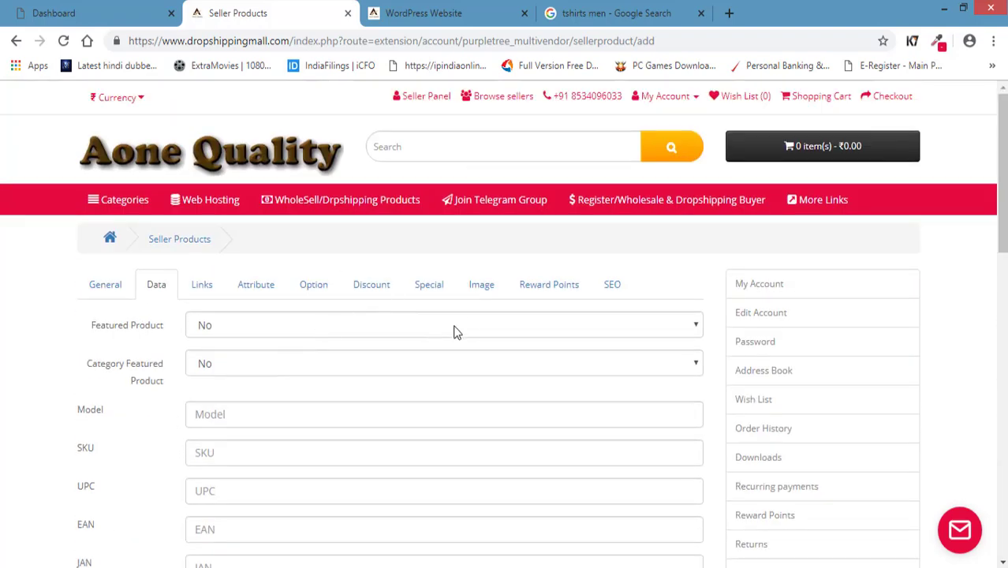
left_click(436, 289)
left_click(364, 360)
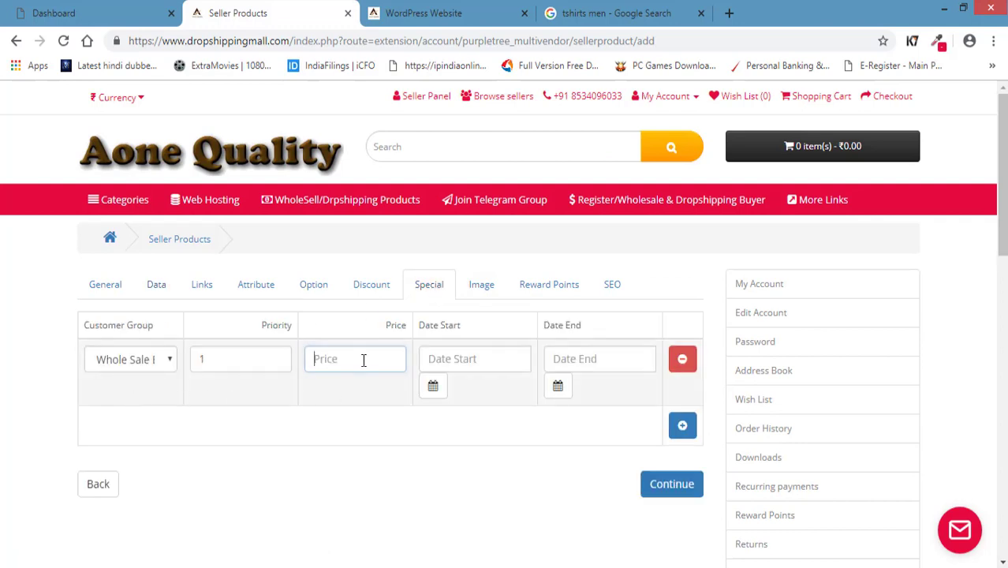
type("502")
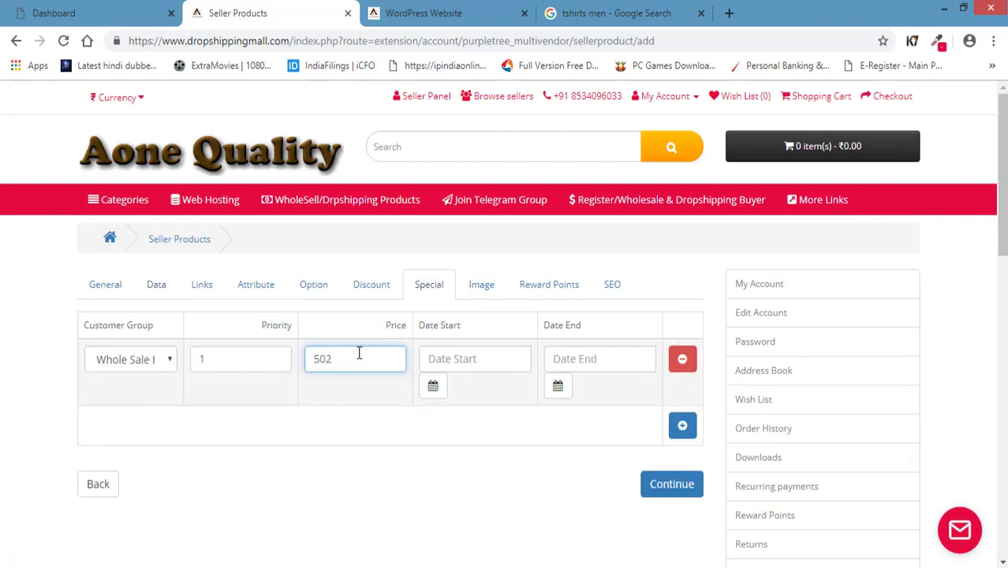
key("BackSpace")
left_click(277, 461)
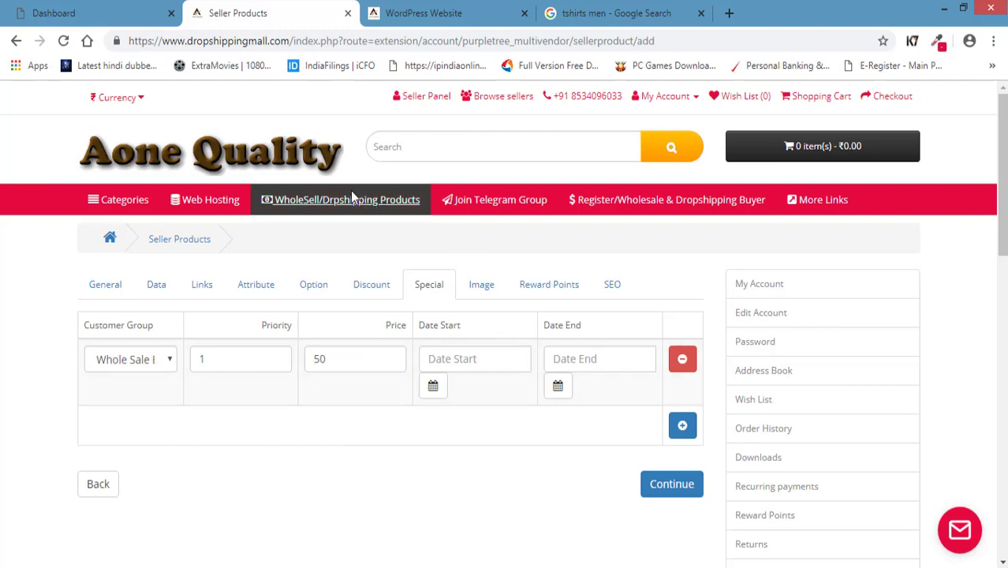
left_click(355, 359)
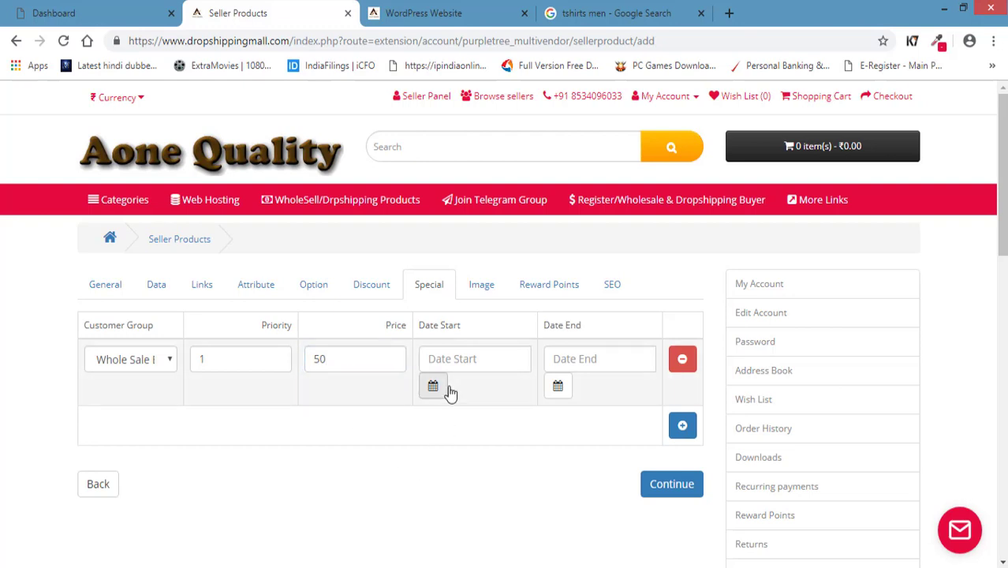
Set the special's date range to 2019-04-07 through 2019-04-08.
left_click(459, 358)
left_click(604, 359)
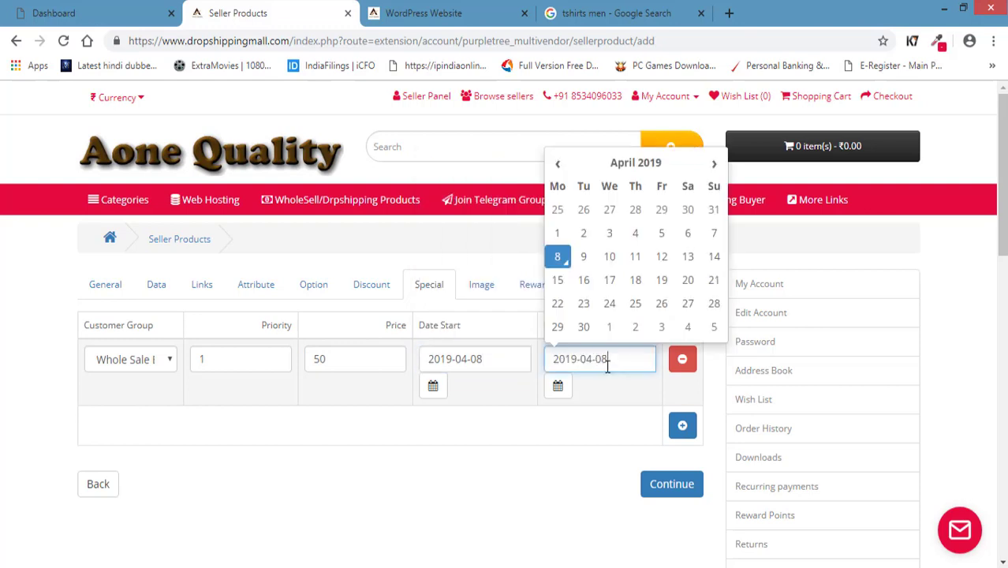
left_click(517, 473)
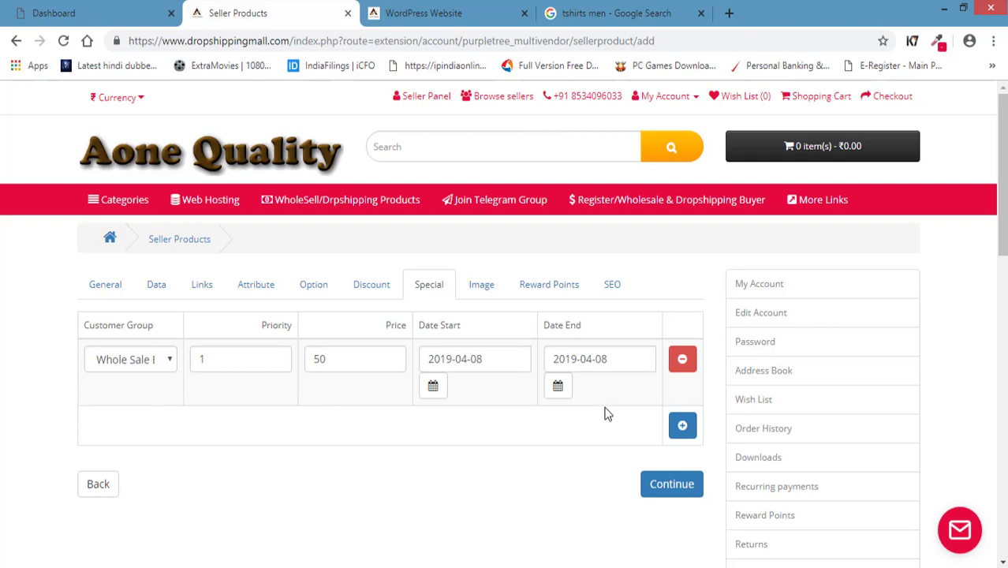
left_click(506, 358)
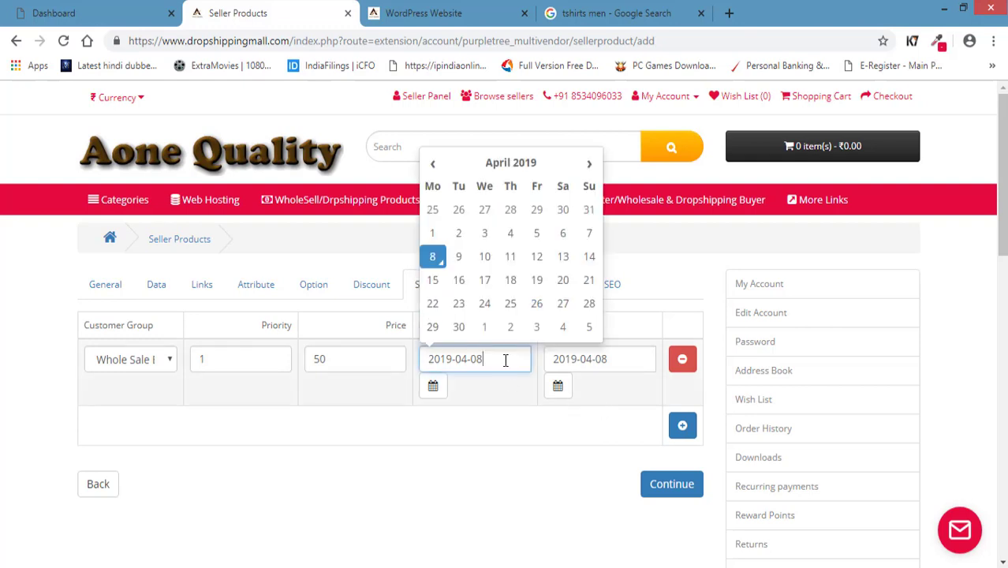
left_click(587, 234)
left_click(470, 426)
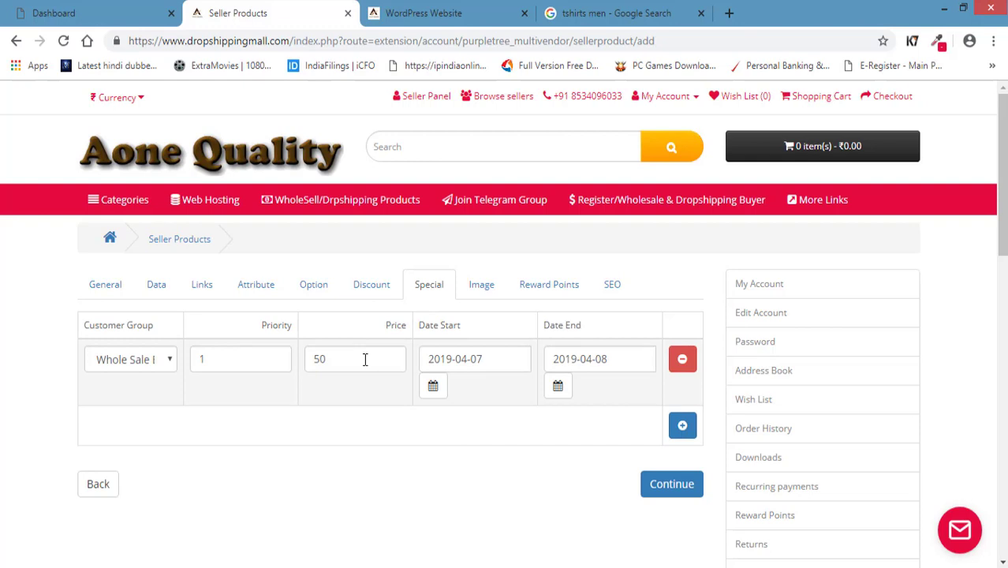
left_click(487, 298)
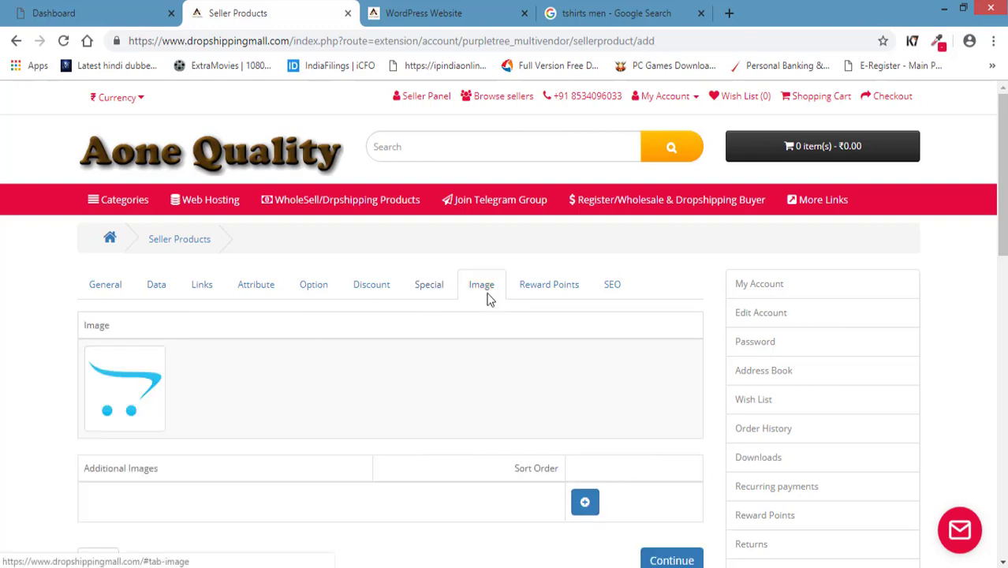
Replace the main product image with the web-hosting picture from Image Manager.
scroll(4, 404, "down", 1)
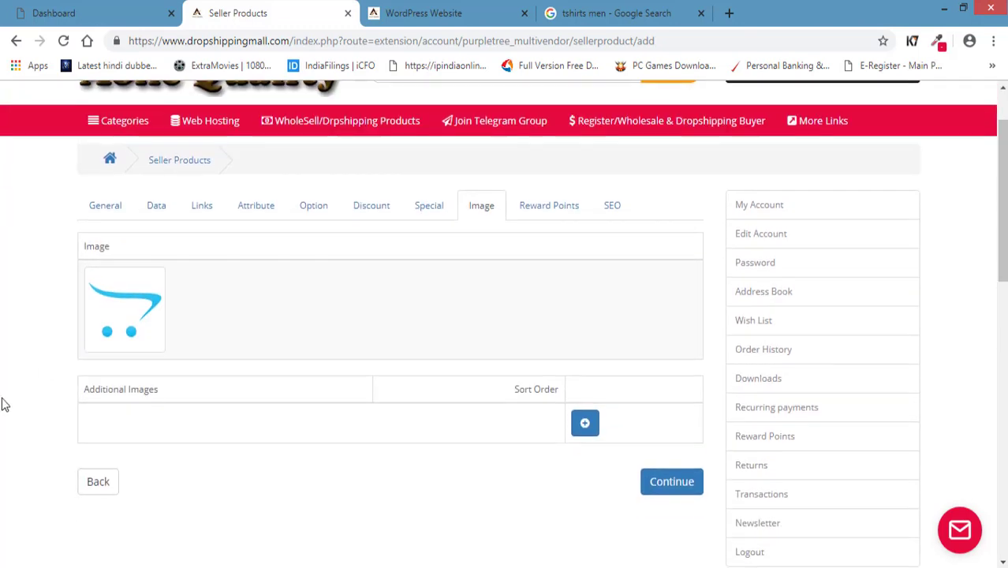
left_click(140, 313)
left_click(198, 311)
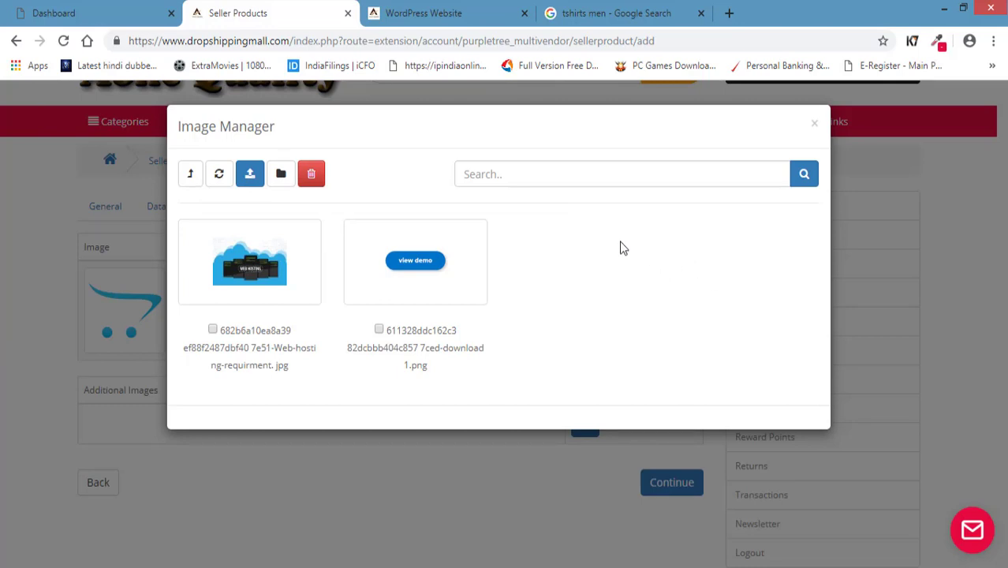
left_click(191, 175)
left_click(283, 275)
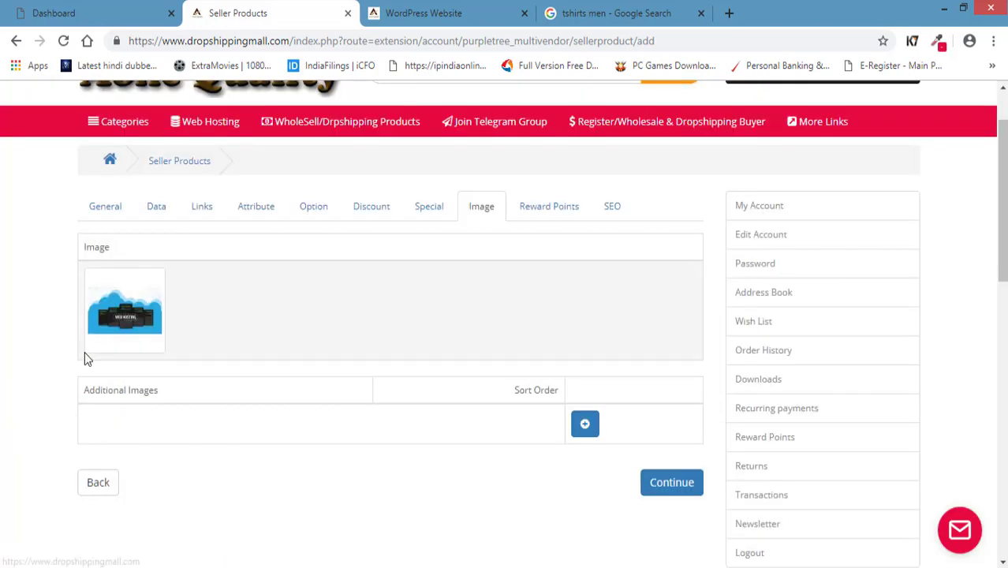
Add three Additional Images rows, then remove all of them, leaving none.
scroll(35, 392, "down", 2)
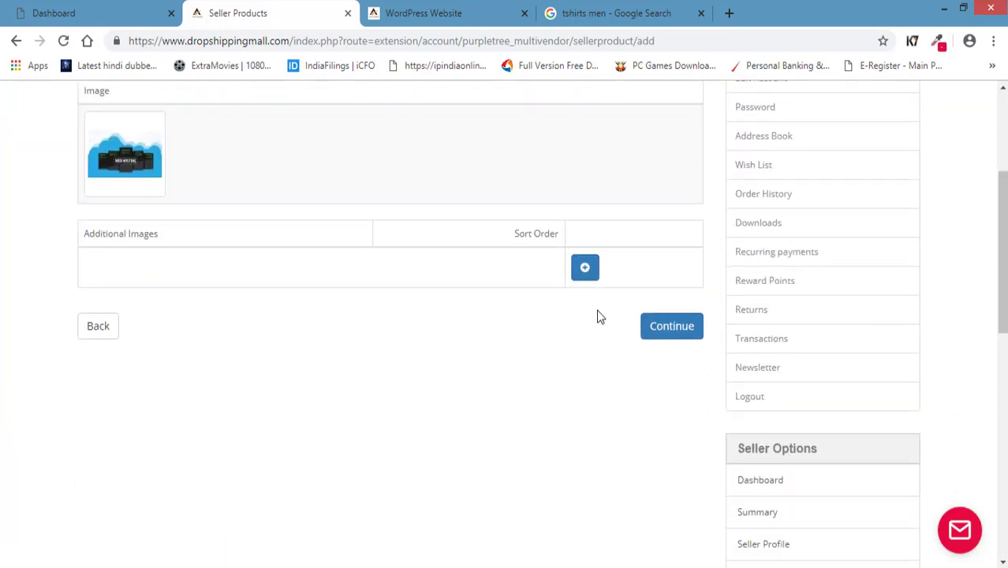
left_click(585, 270)
left_click(633, 366)
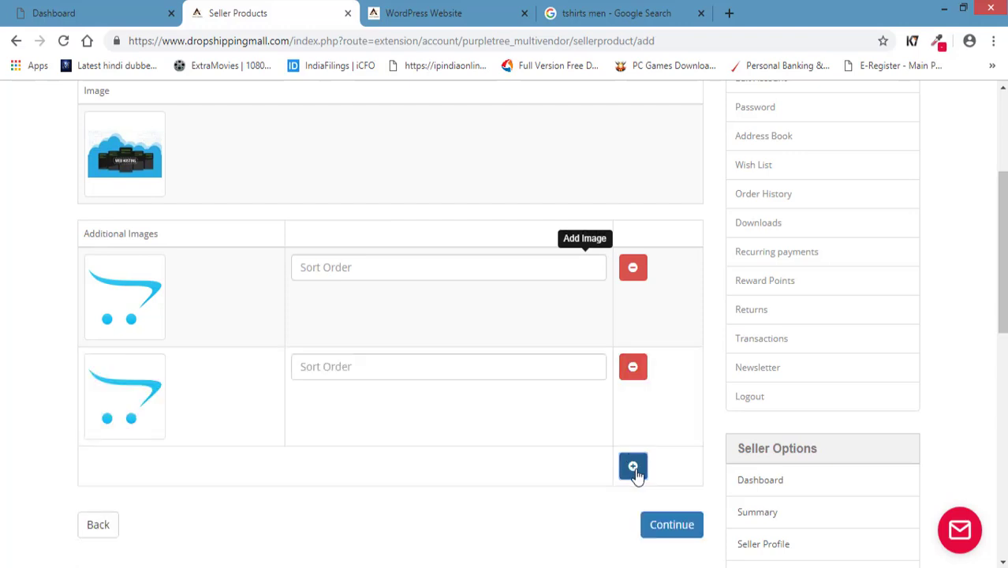
left_click(633, 465)
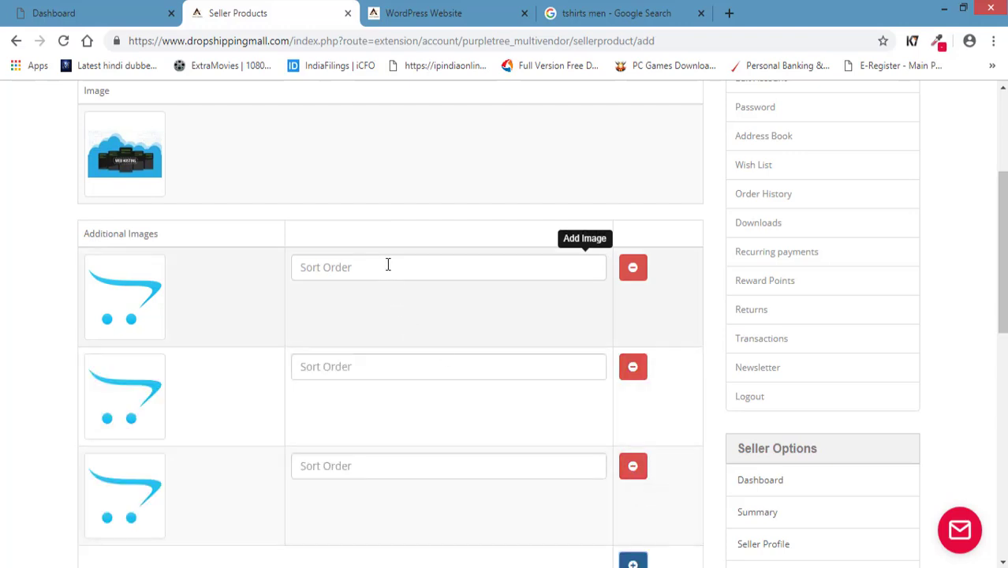
left_click(388, 266)
left_click(380, 364)
left_click(632, 465)
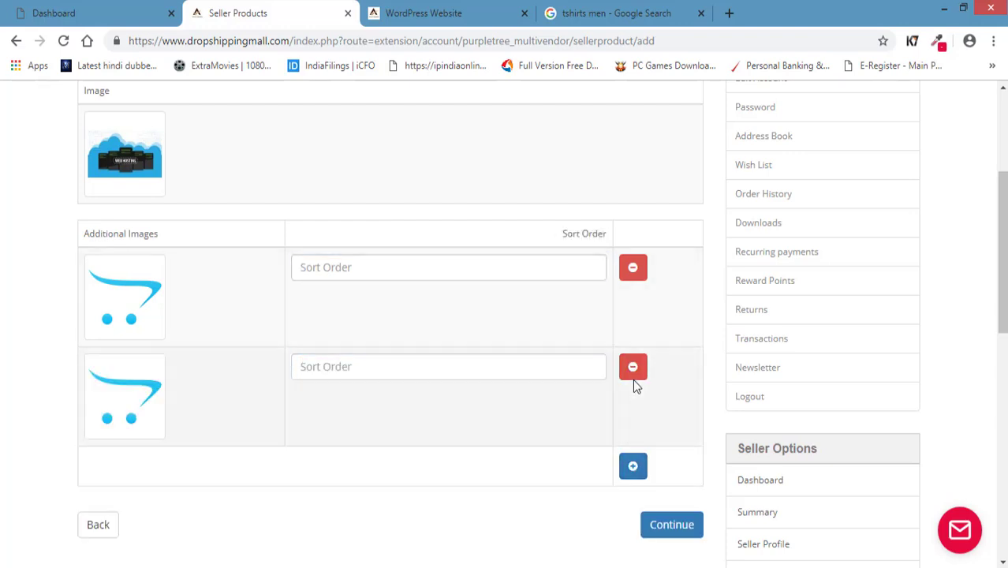
left_click(632, 366)
left_click(632, 267)
scroll(507, 446, "up", 2)
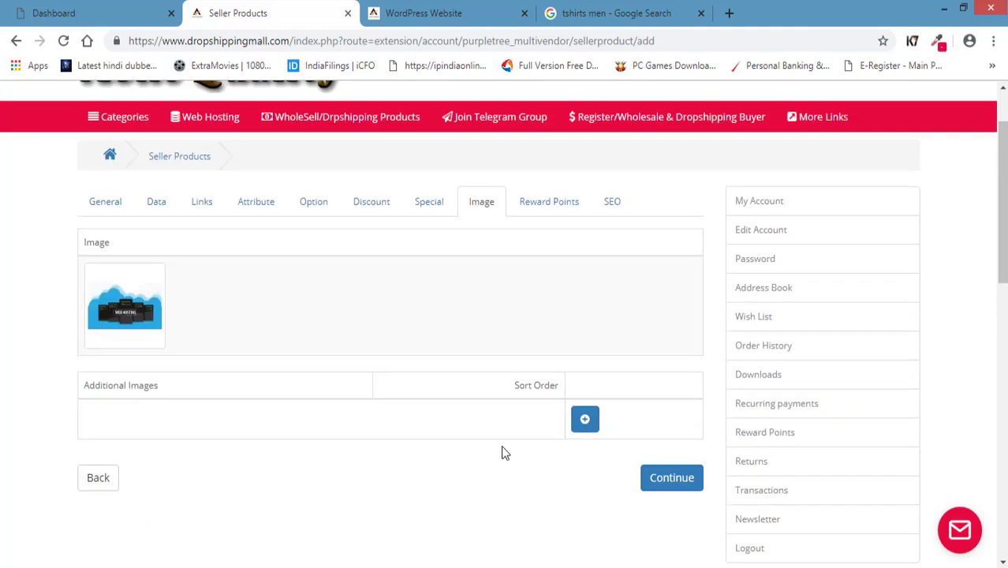
left_click(555, 211)
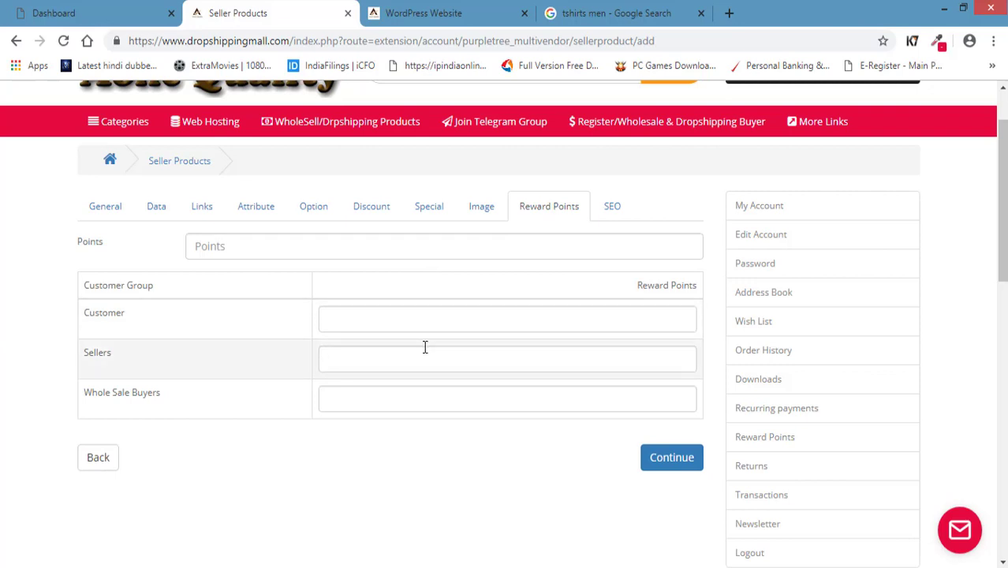
Leave the SEO URL empty with the form on its SEO section, then view the 'tshirts men' Google results.
left_click(608, 218)
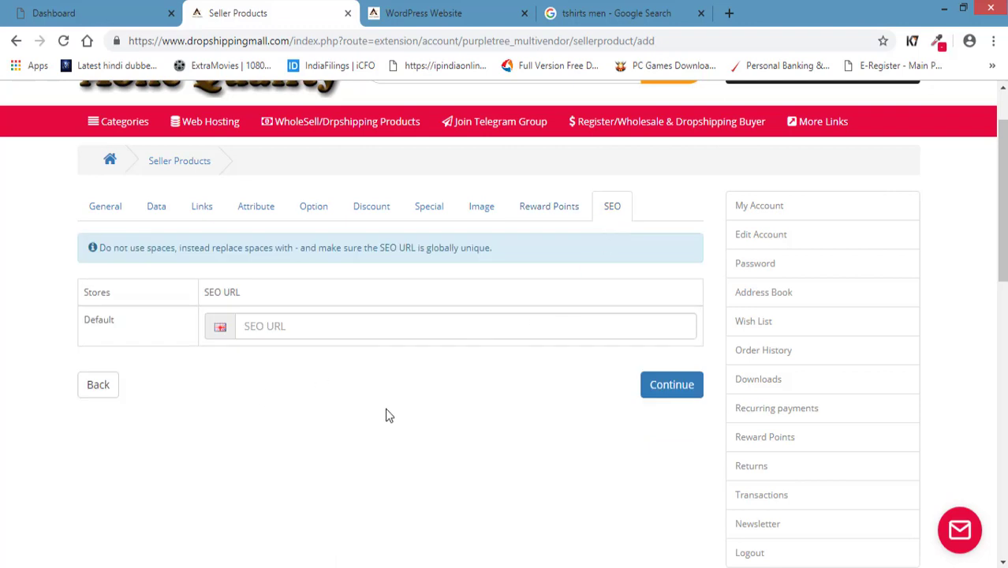
left_click(335, 332)
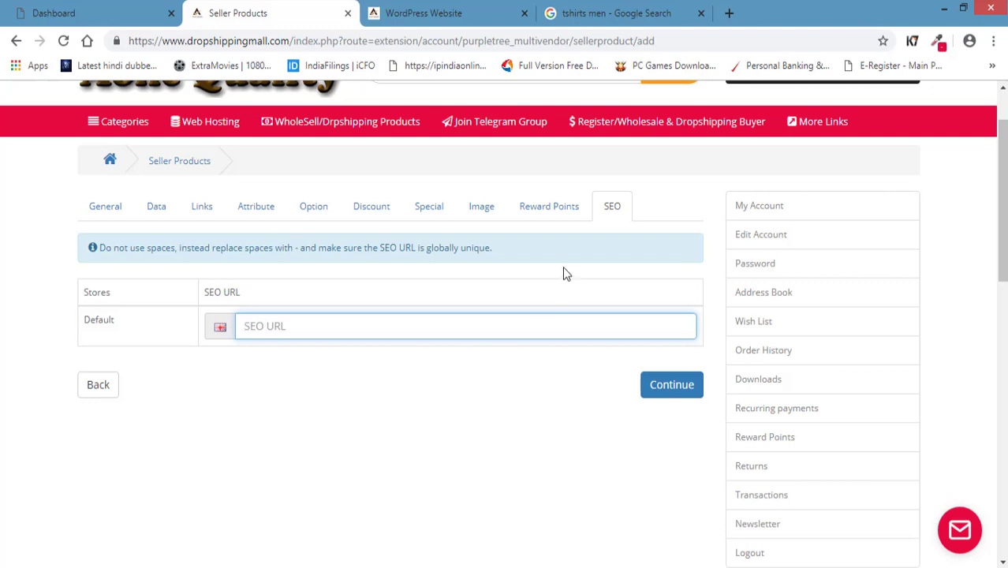
left_click(549, 207)
left_click(614, 209)
left_click(543, 215)
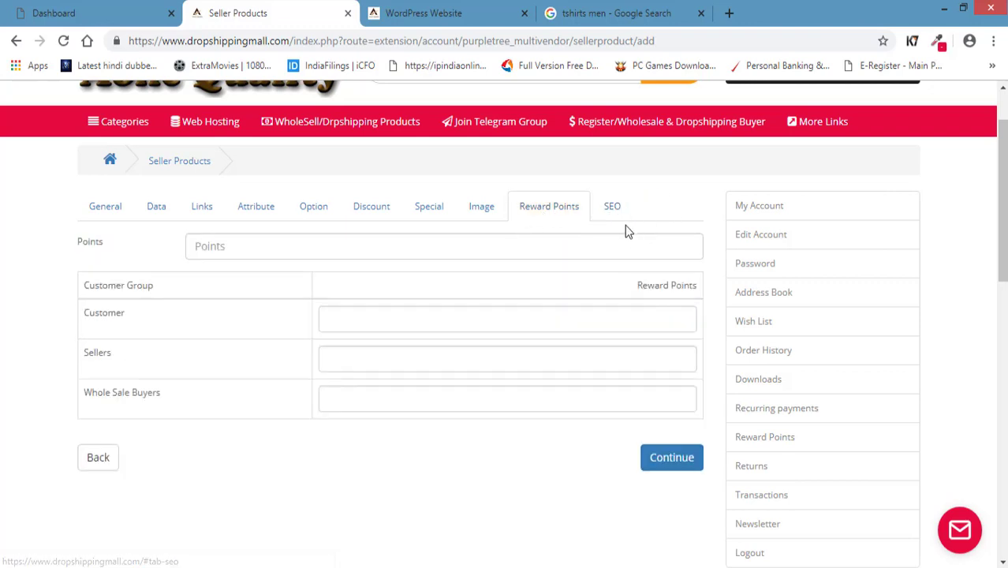
left_click(489, 208)
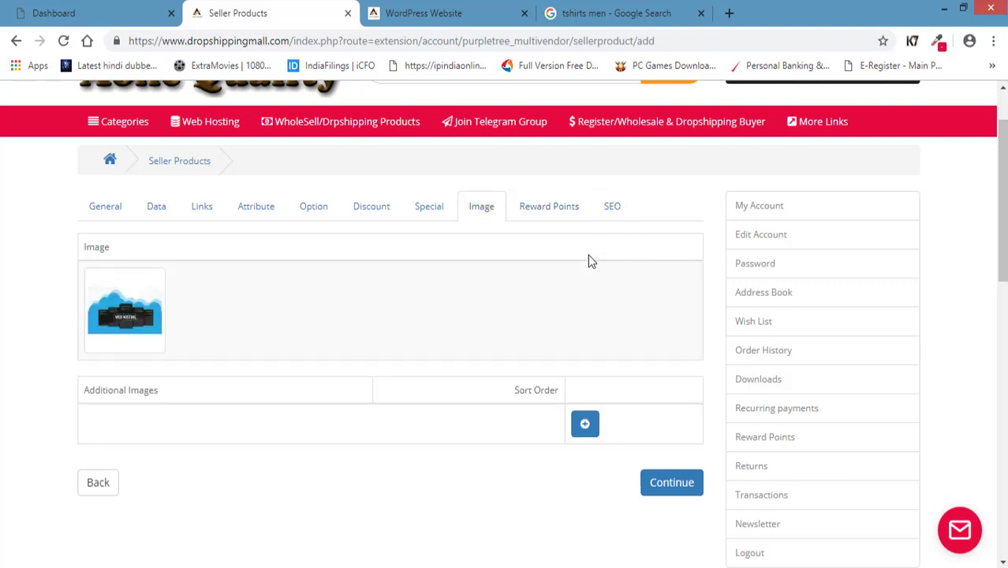
scroll(412, 437, "up", 1)
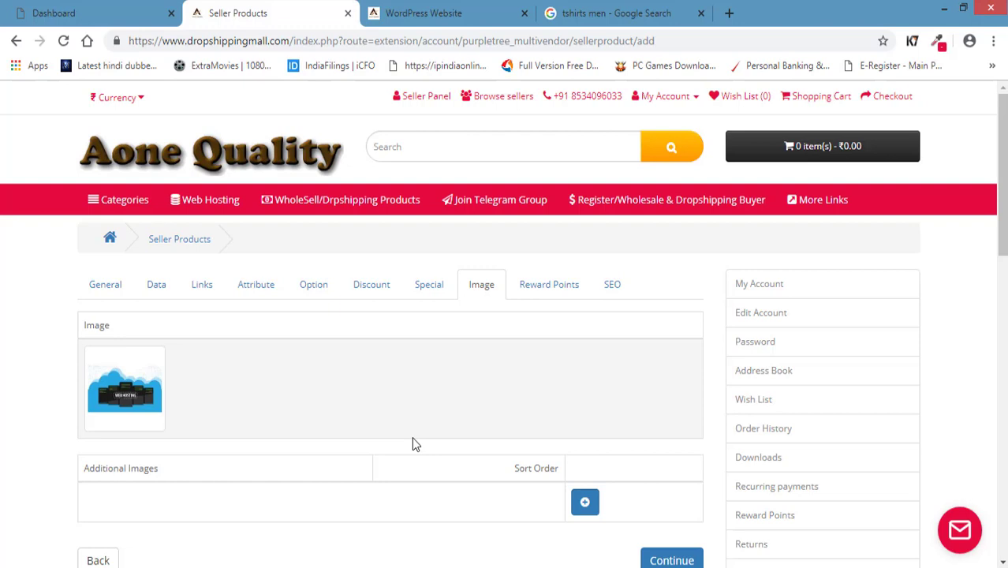
left_click(611, 288)
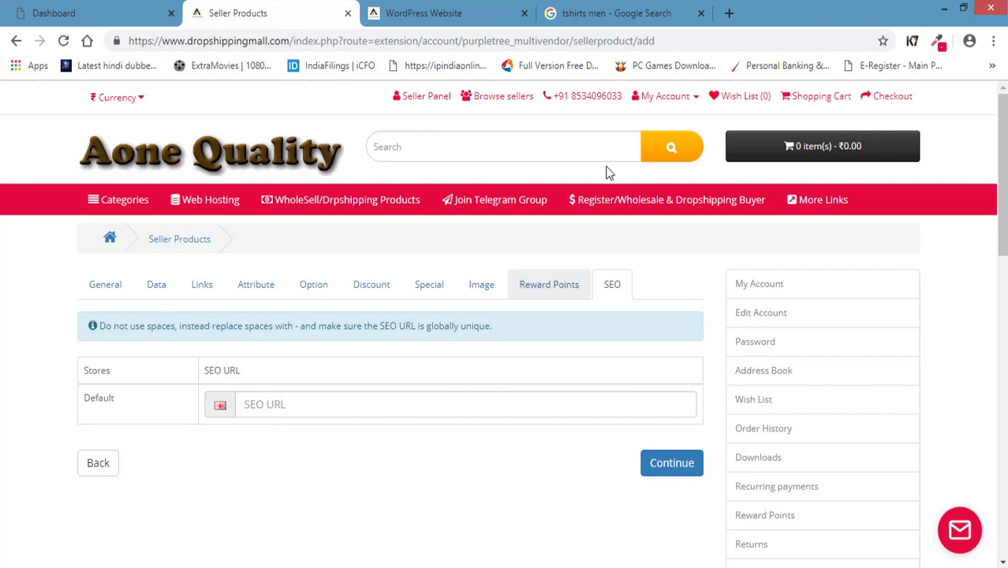
left_click(615, 14)
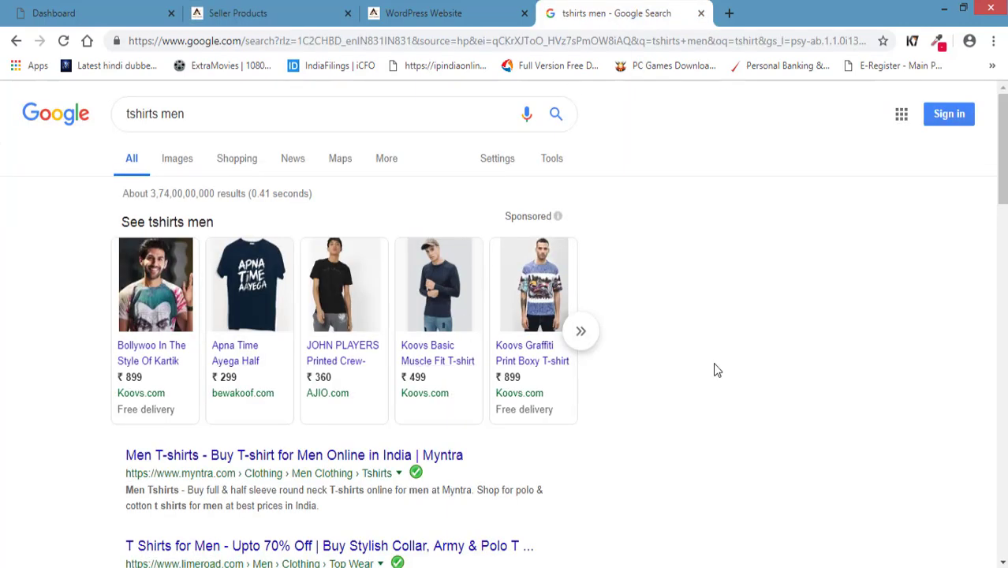
Run a Google search for 'upc' from the Google start page.
scroll(715, 365, "down", 2)
scroll(266, 401, "up", 3)
left_click(85, 41)
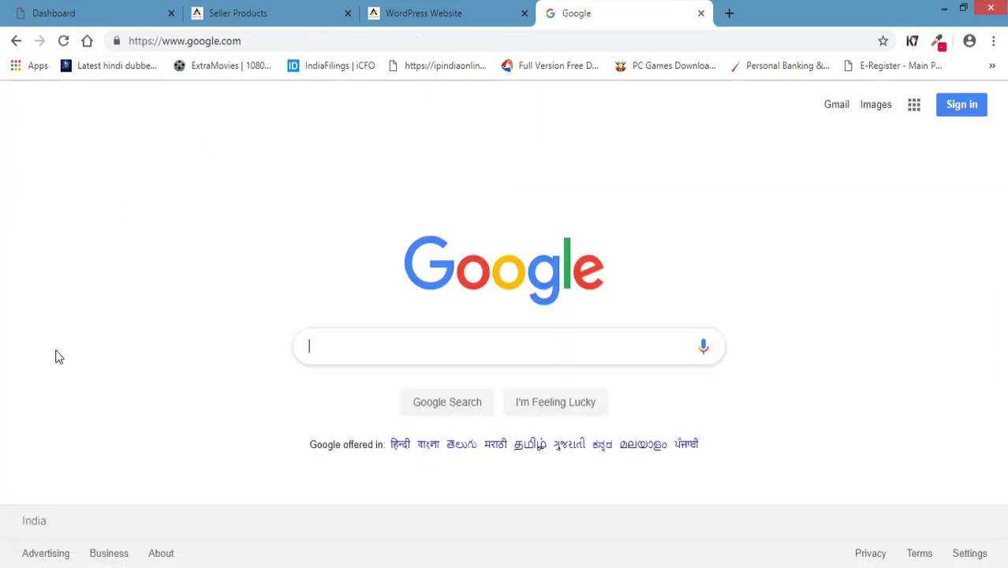
type("upc")
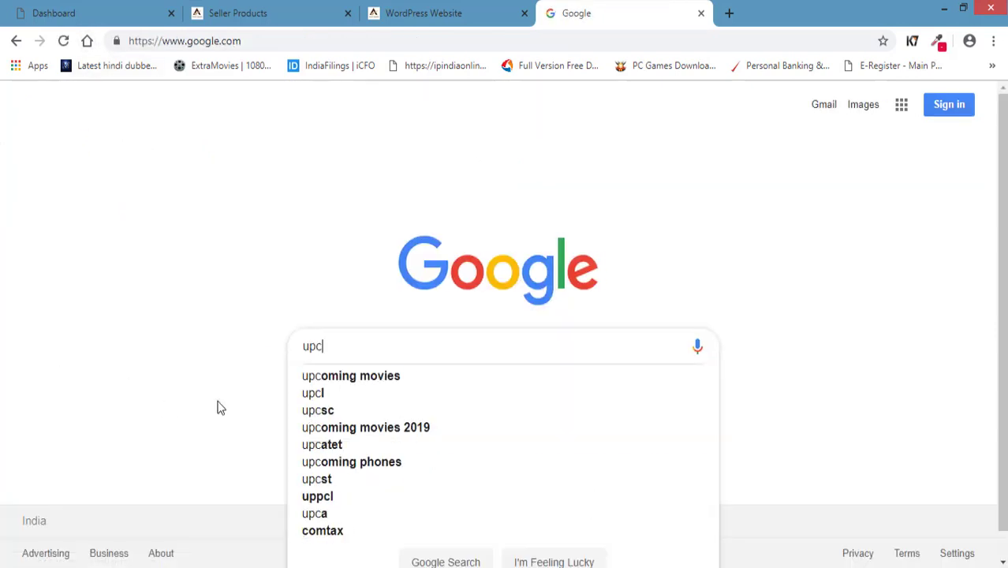
key("Return")
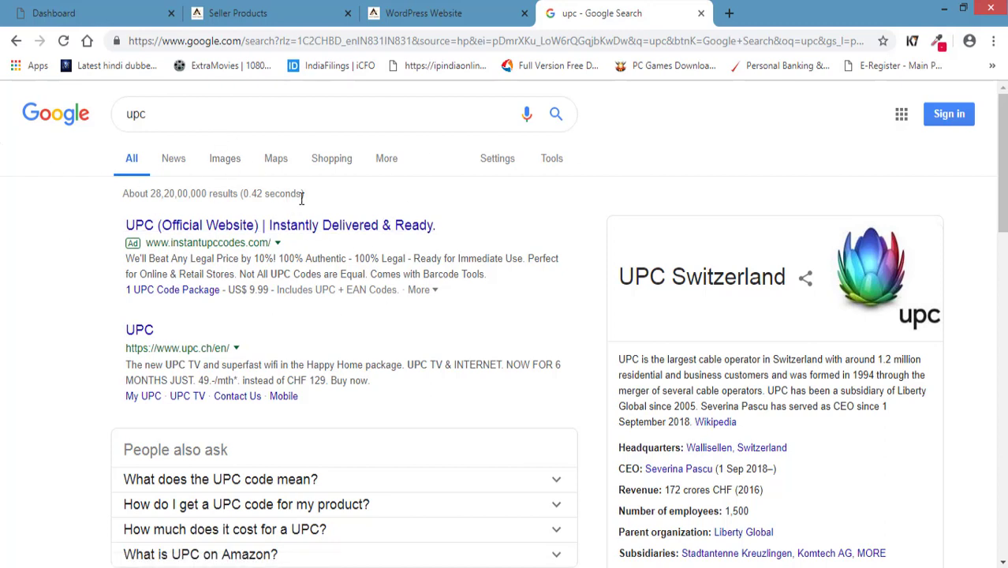
Return to the Seller Products tab via the WordPress Website tab, back to the SEO section.
key("ctrl+shift+Tab")
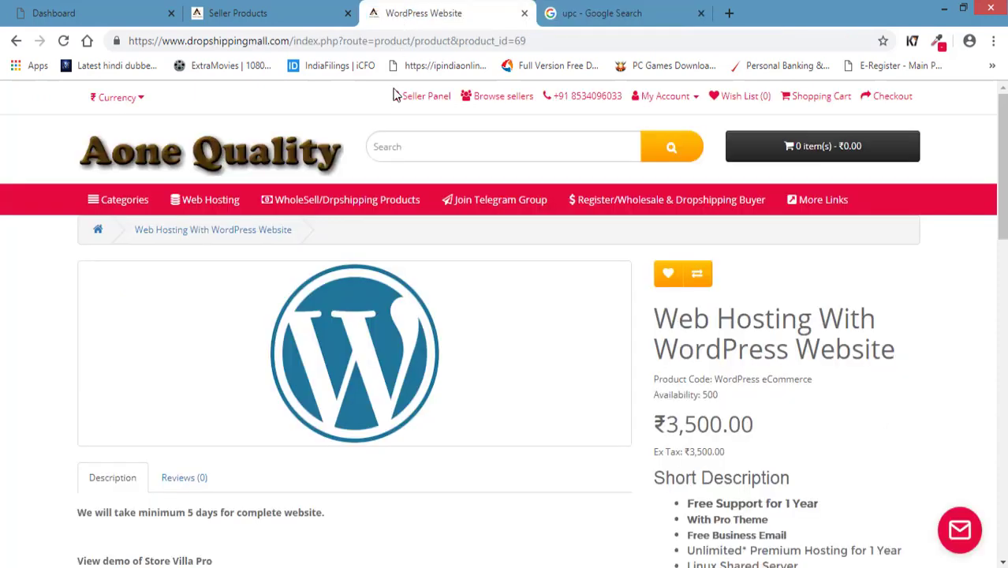
left_click(286, 8)
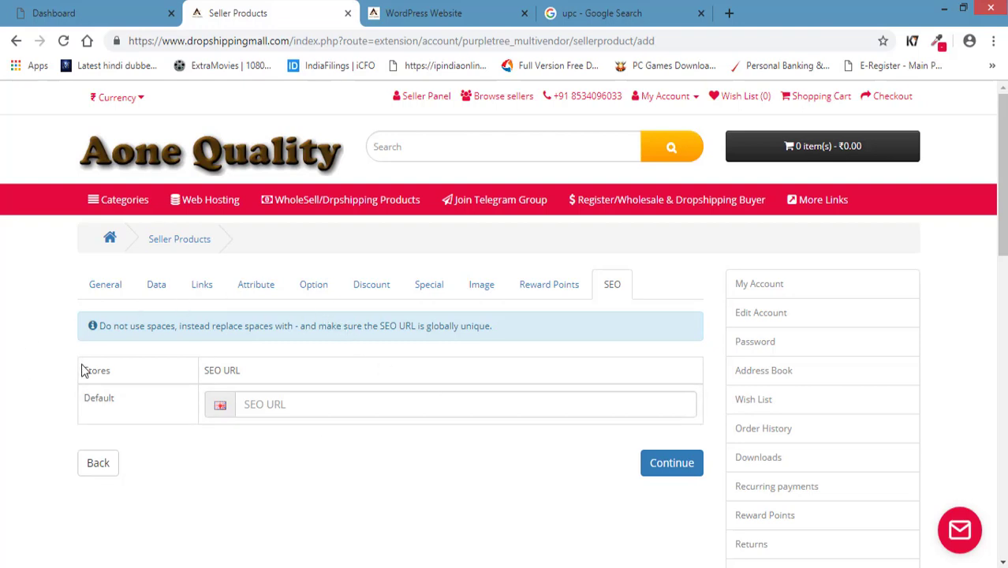
scroll(85, 362, "down", 1)
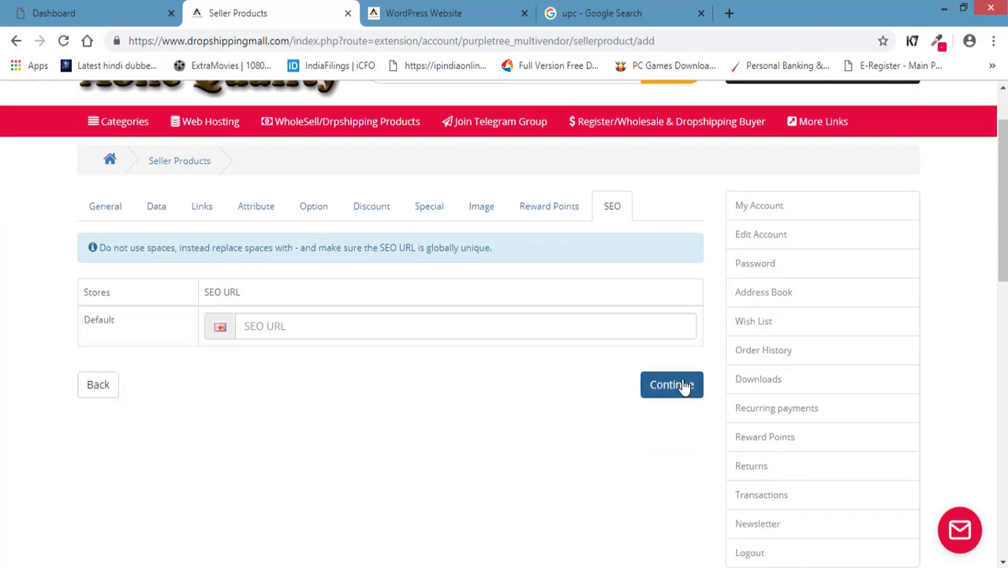
scroll(189, 462, "up", 1)
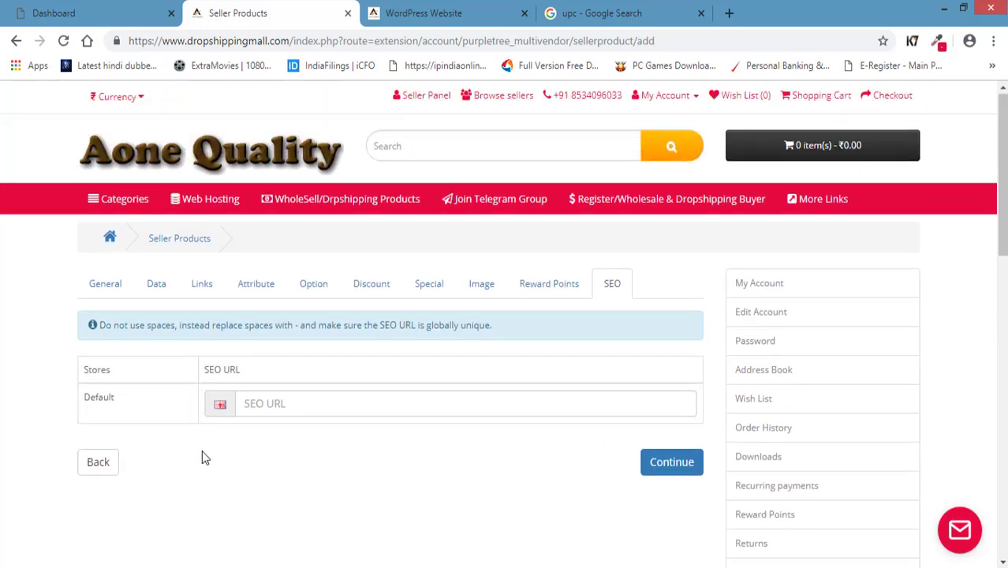
Open the Aone Quality home page from the logo and browse its Top Selling Products rows.
left_click(150, 168)
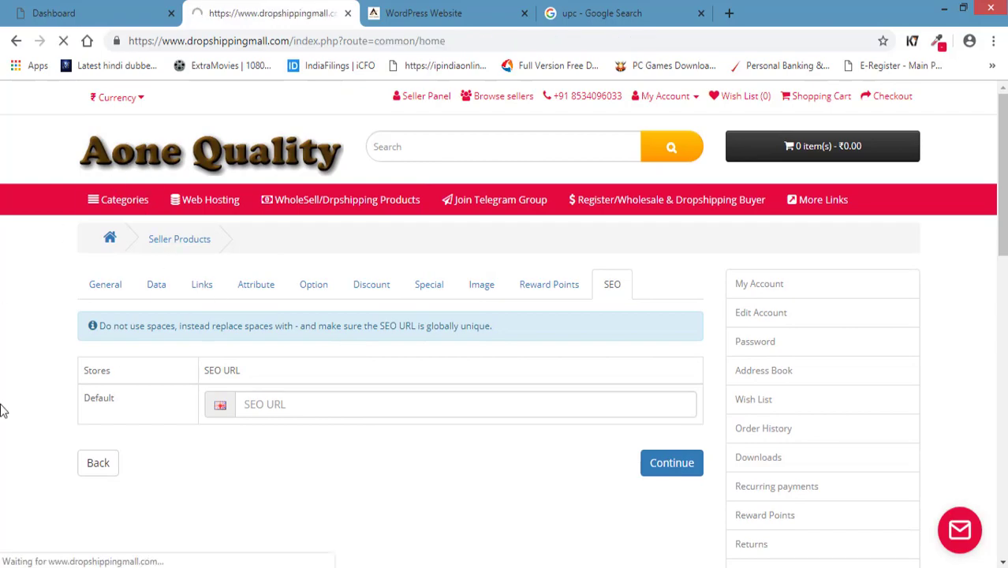
scroll(8, 406, "down", 5)
scroll(23, 370, "down", 5)
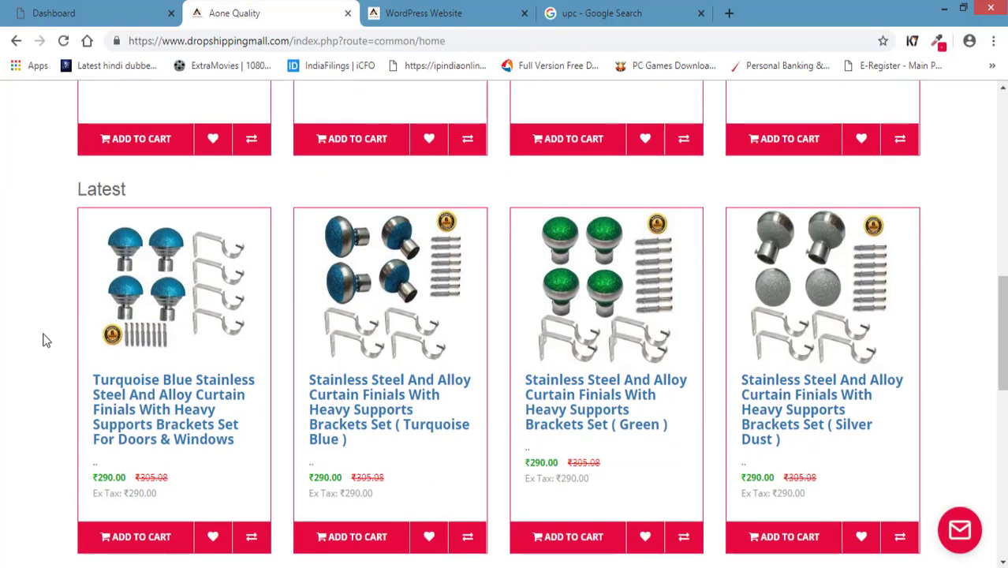
scroll(788, 316, "down", 3)
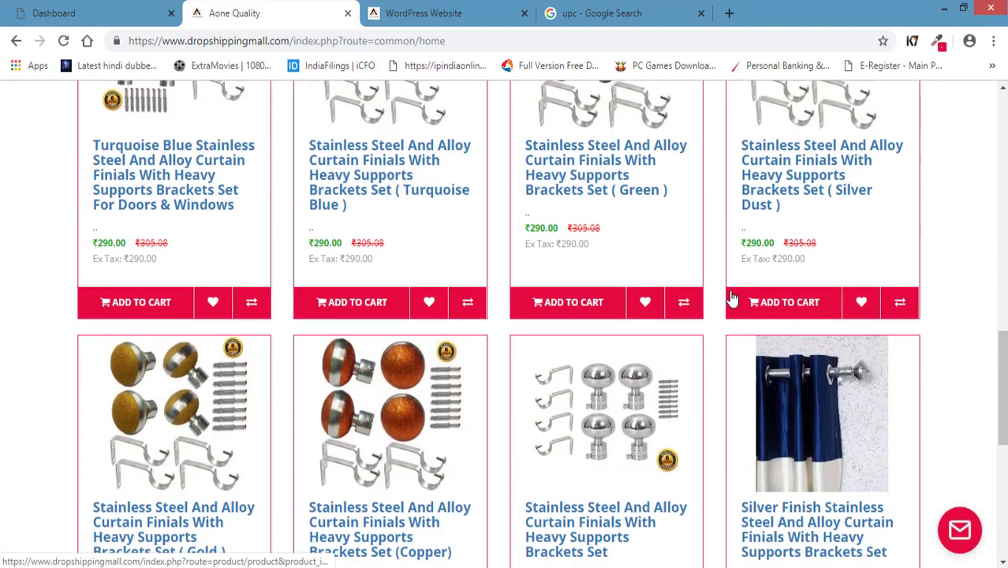
scroll(83, 337, "up", 3)
scroll(83, 338, "down", 9)
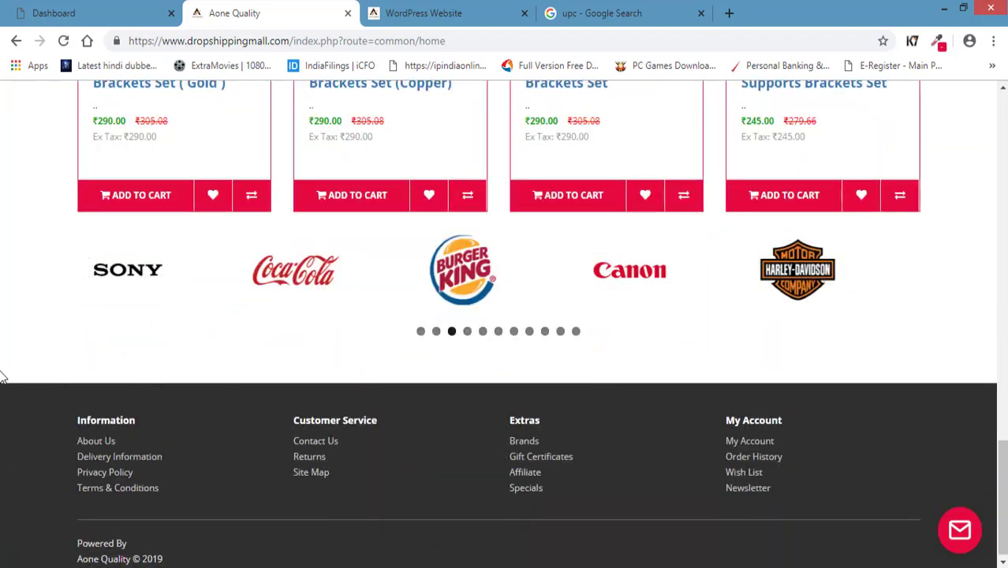
scroll(8, 347, "up", 9)
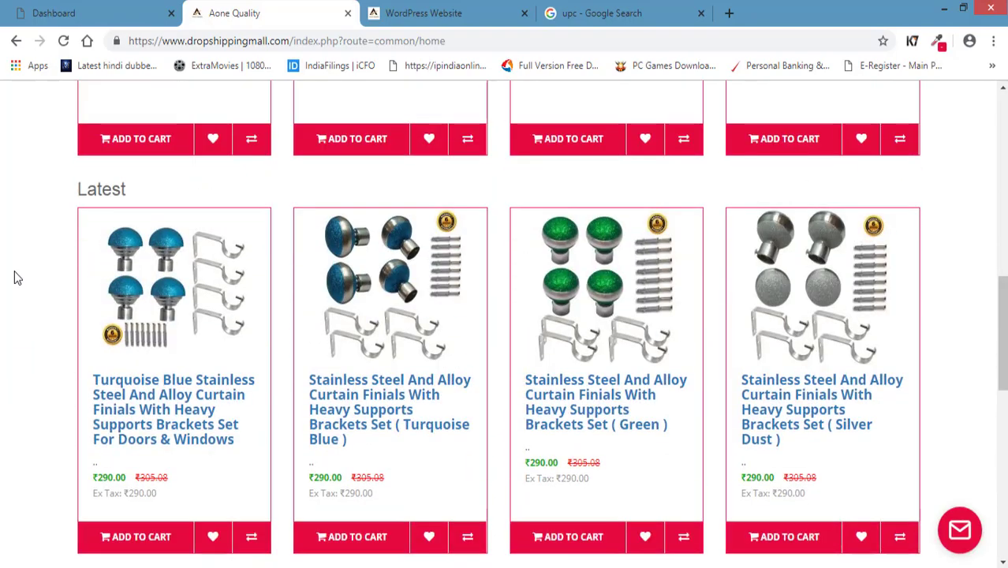
scroll(16, 276, "up", 6)
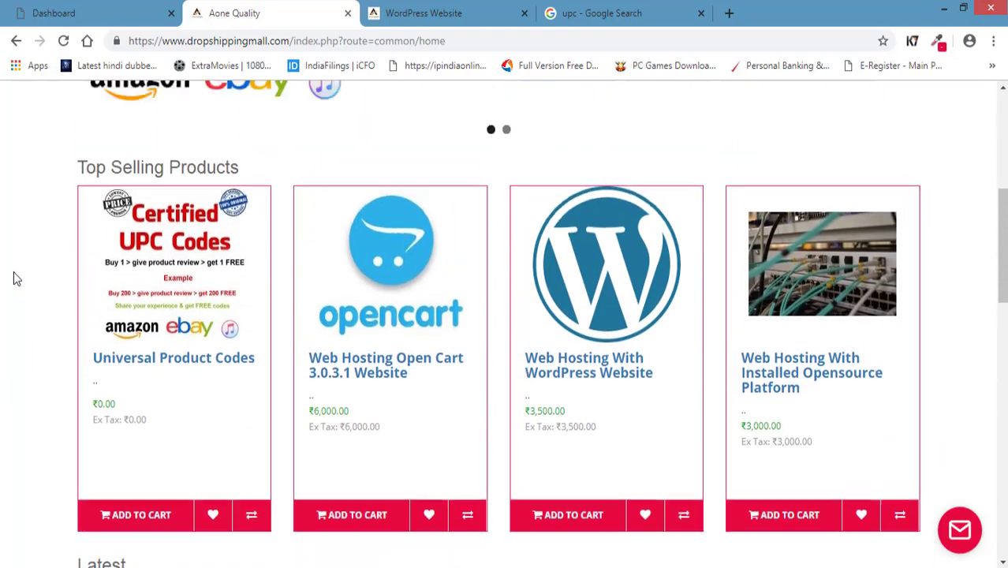
scroll(14, 278, "down", 9)
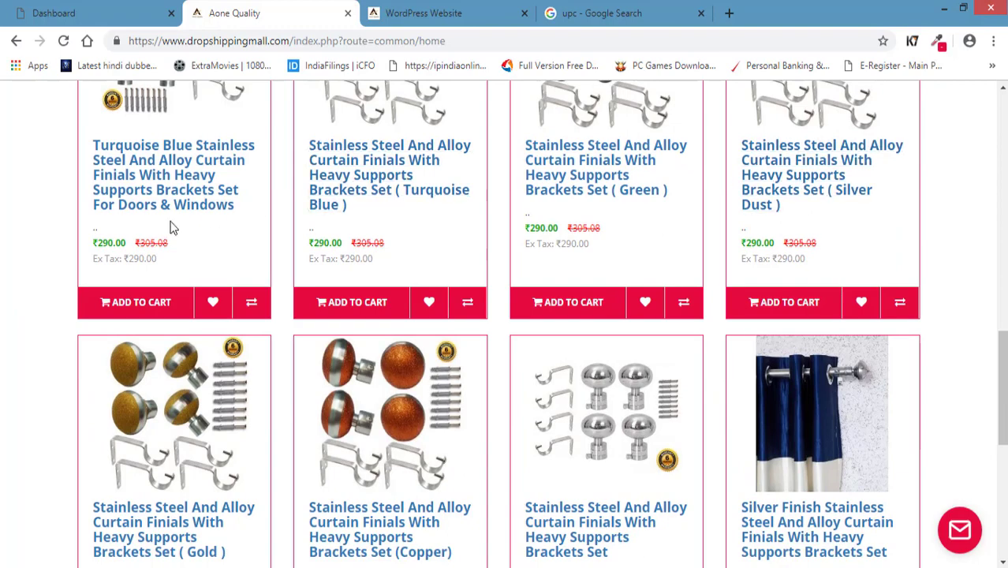
scroll(148, 310, "up", 3)
scroll(4, 316, "up", 8)
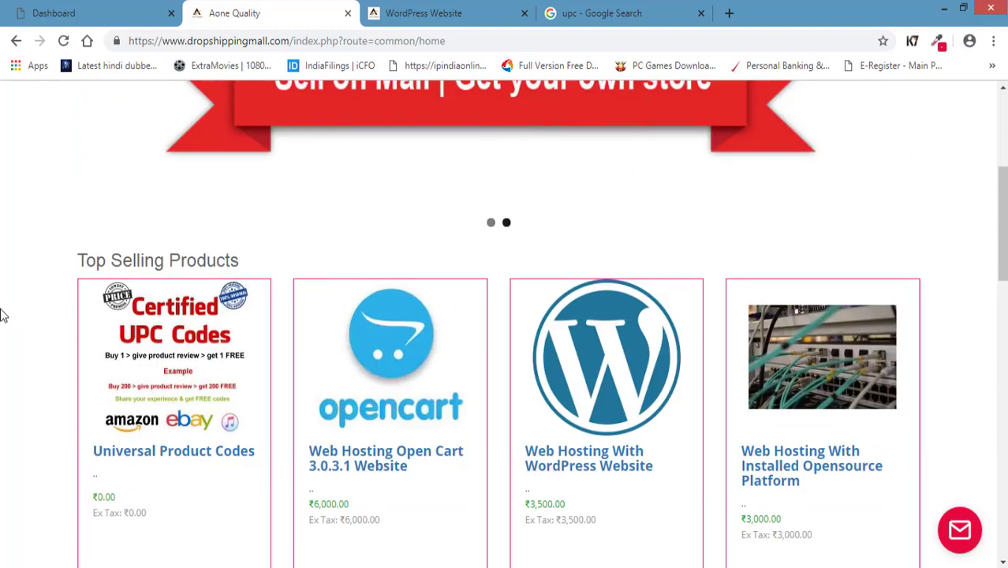
scroll(5, 313, "up", 4)
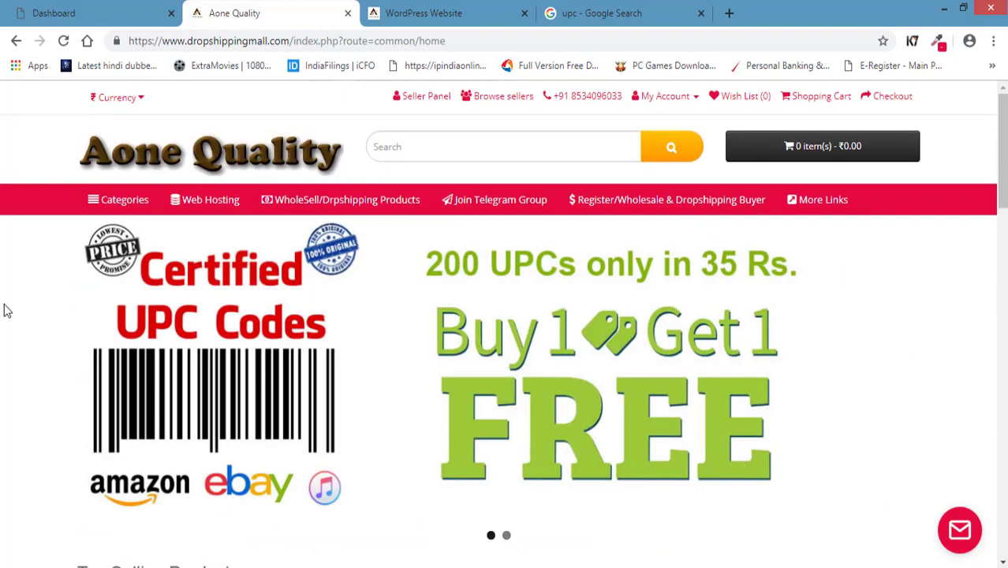
scroll(27, 283, "down", 4)
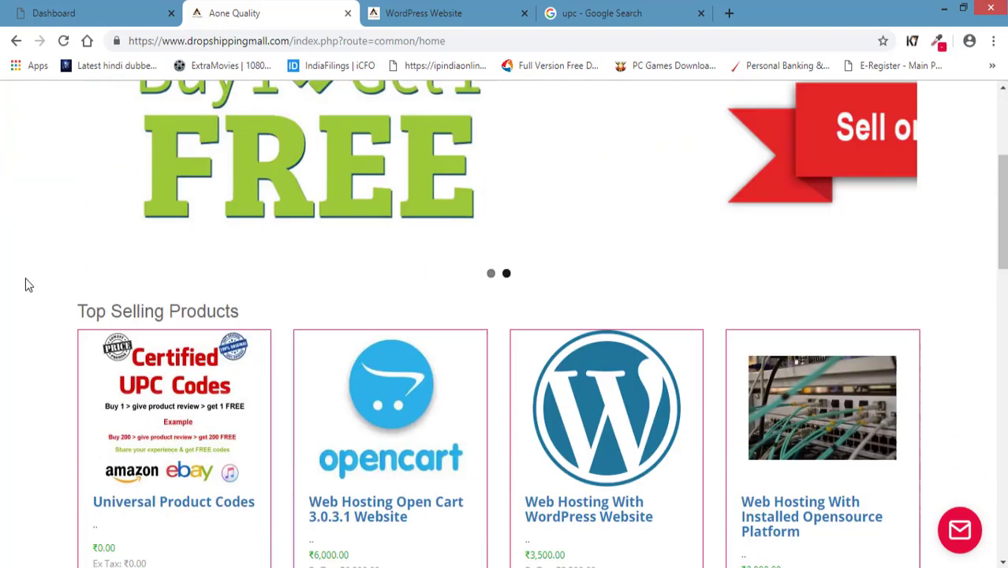
scroll(256, 377, "up", 2)
scroll(255, 377, "up", 3)
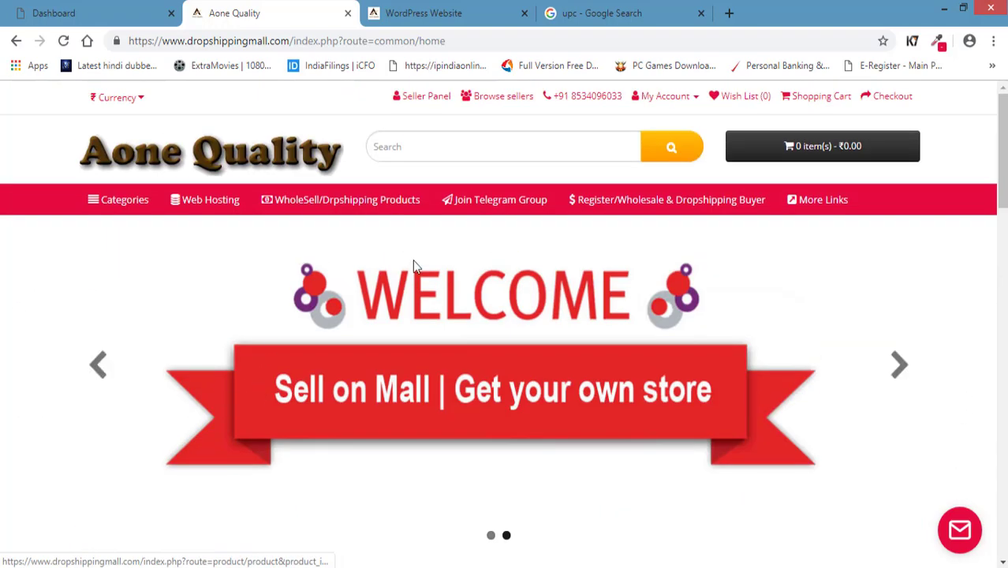
Start a product search in the store and return to the top of the page.
left_click(443, 148)
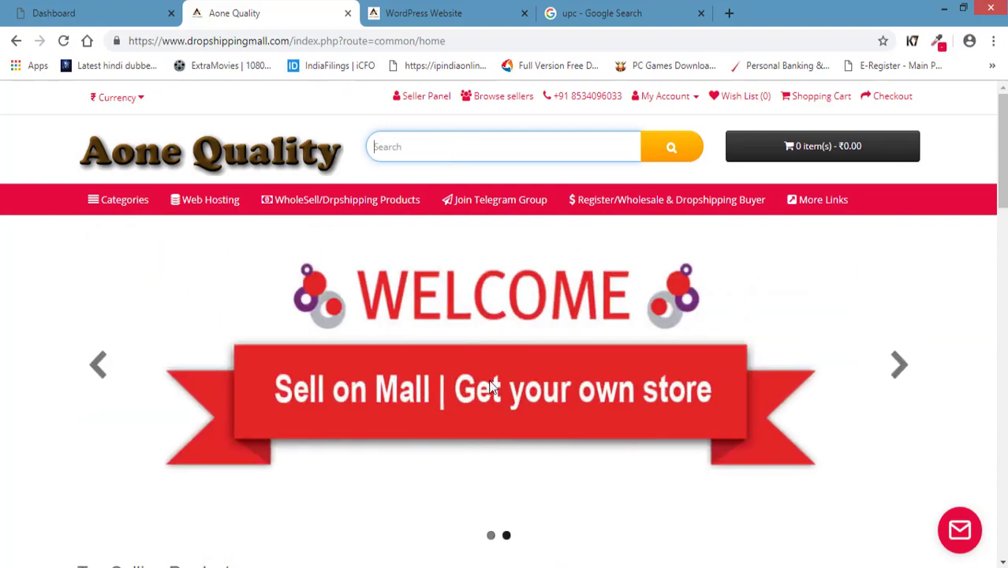
scroll(486, 387, "down", 5)
scroll(527, 338, "up", 3)
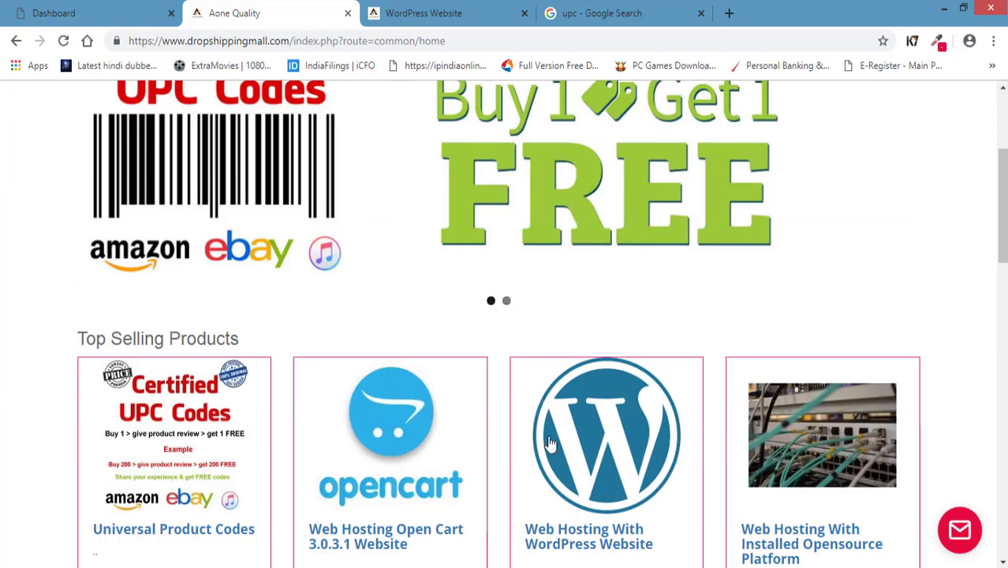
scroll(590, 483, "up", 3)
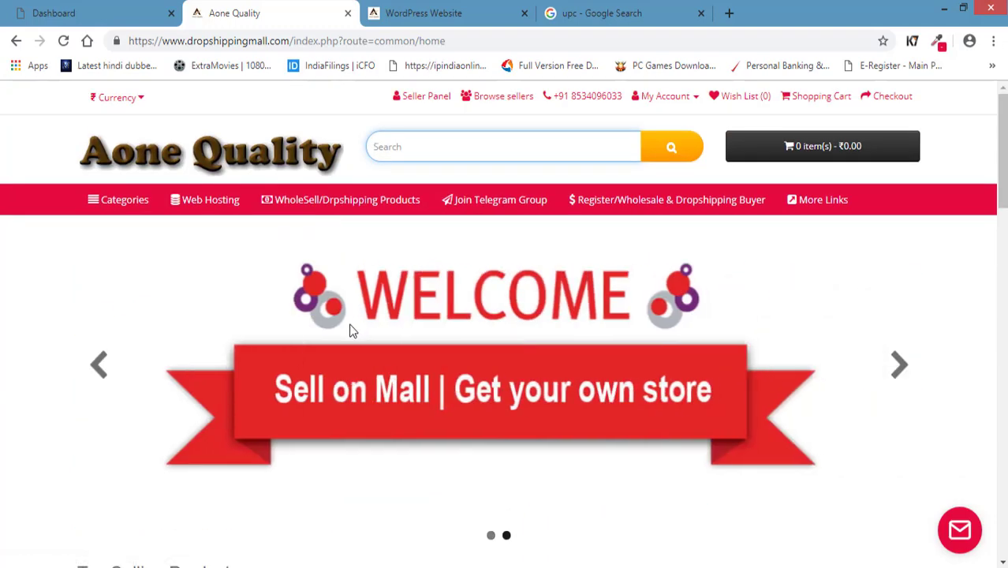
Open the Demo Seller's store page from the Browse sellers list.
left_click(493, 101)
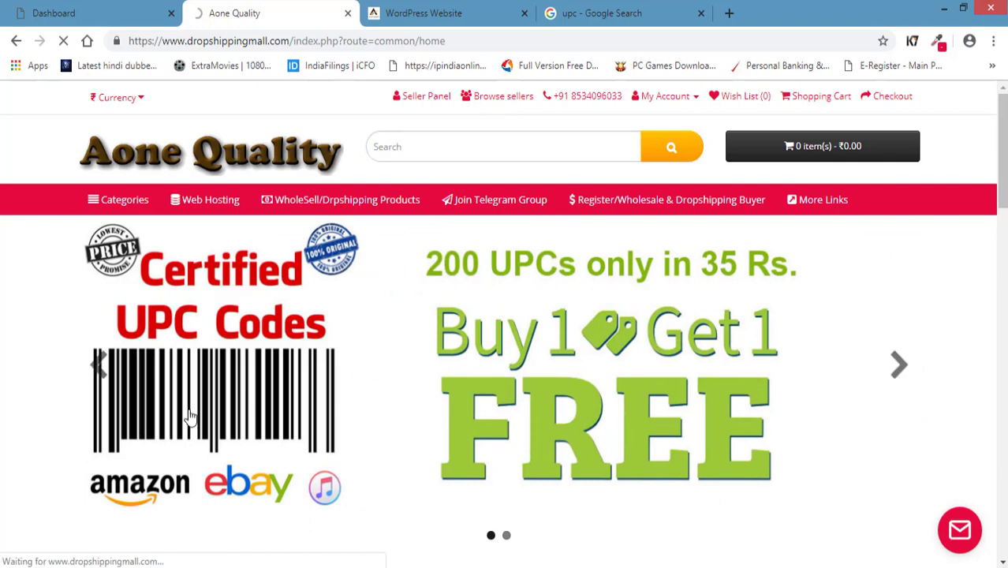
scroll(158, 388, "down", 2)
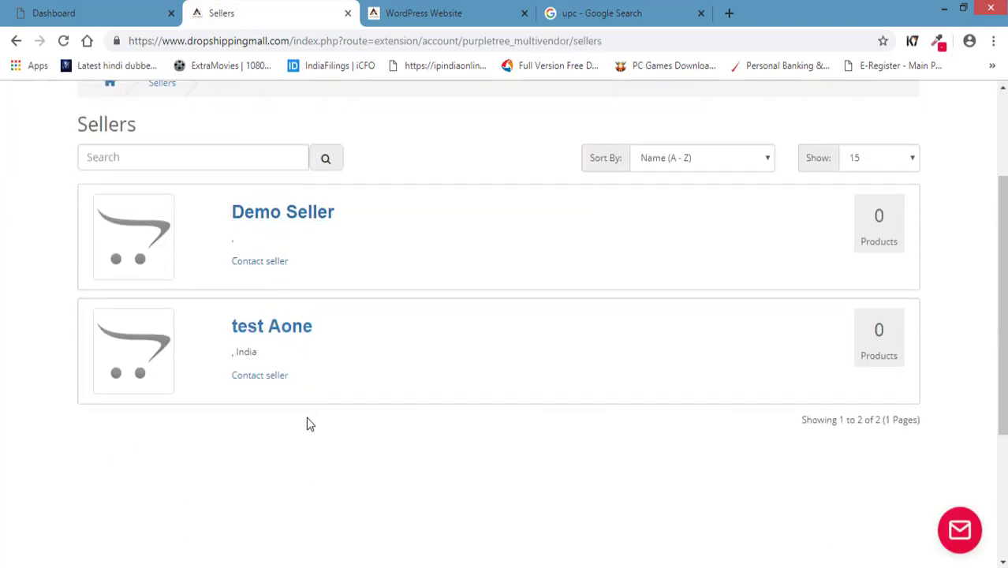
left_click(134, 264)
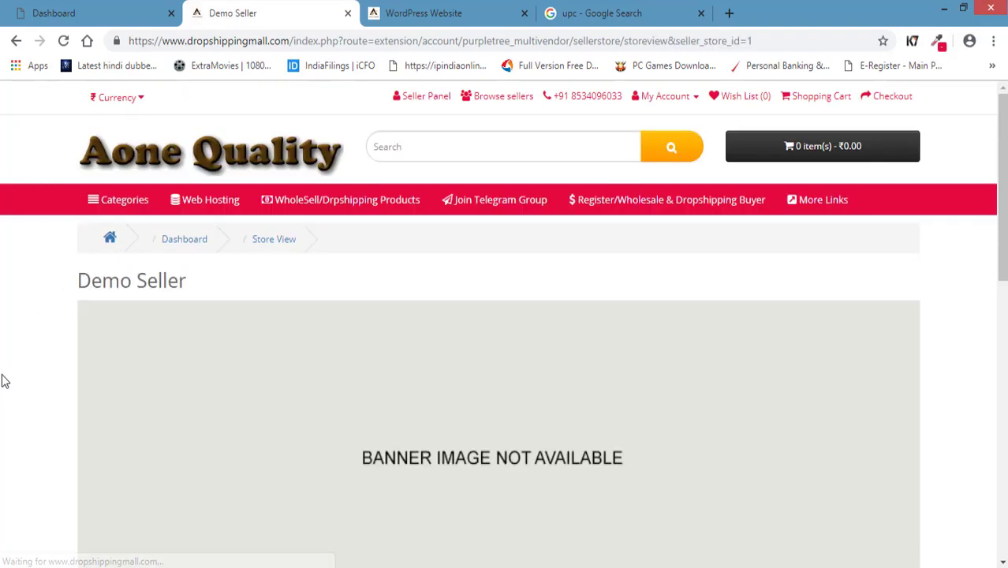